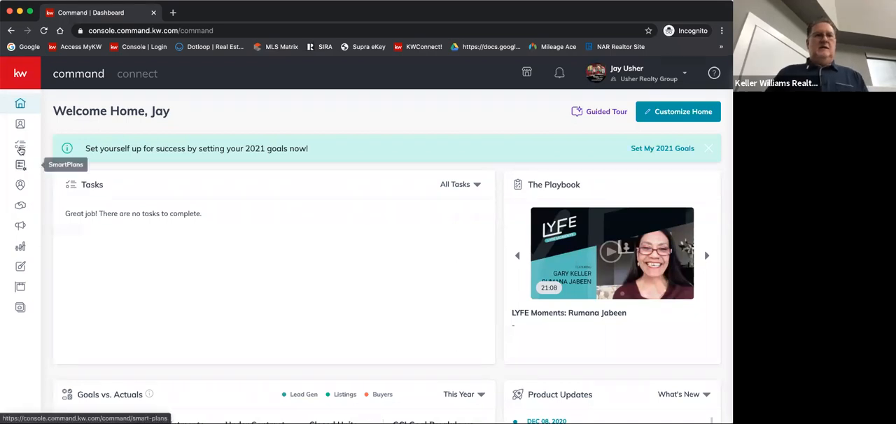
Go to the Opportunities page and start creating a new opportunity
click(18, 75)
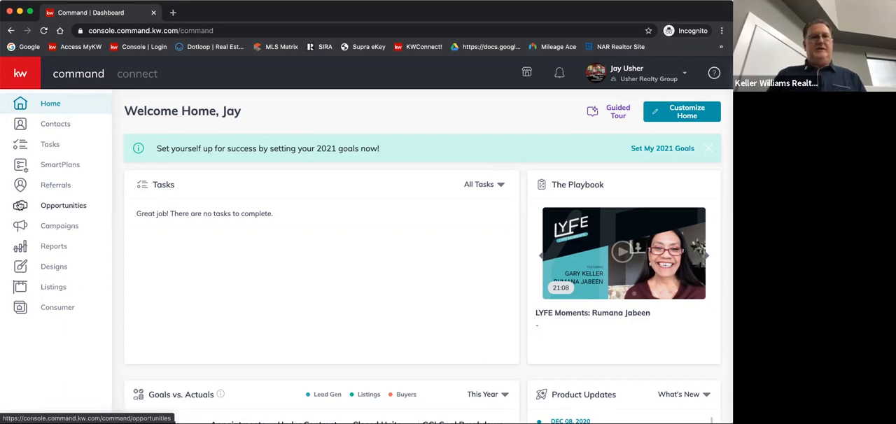
click(22, 81)
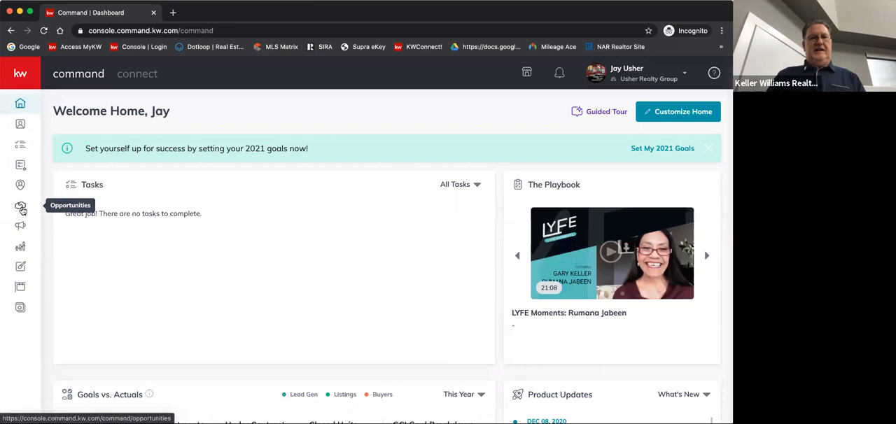
click(19, 208)
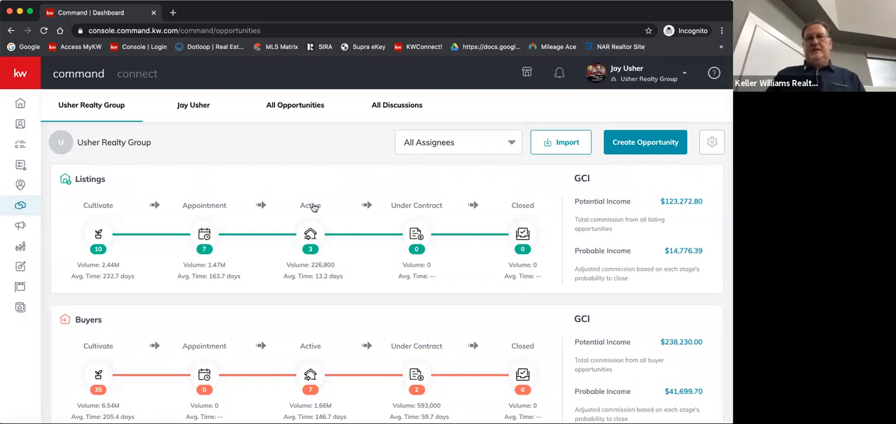
click(649, 144)
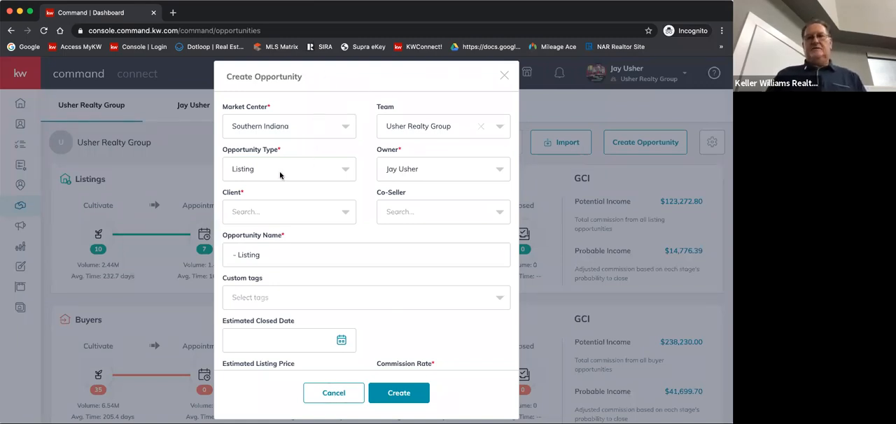
Choose the client contact for the listing and add the client's related contact as co-seller
click(266, 212)
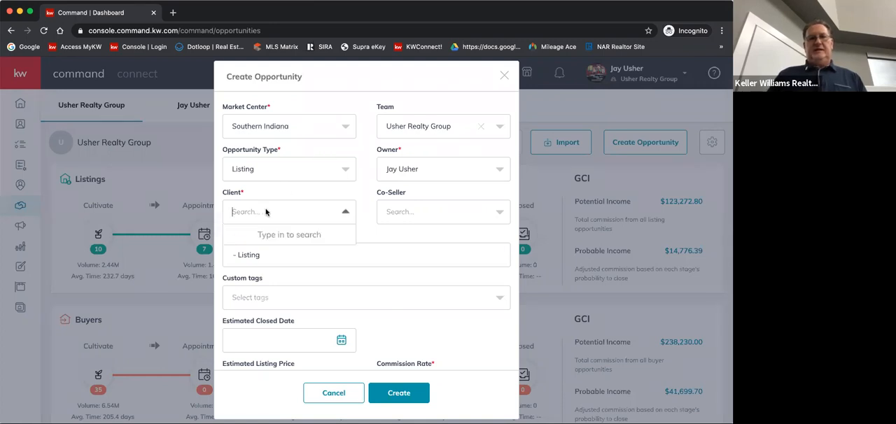
text(mick)
key(Return)
click(398, 213)
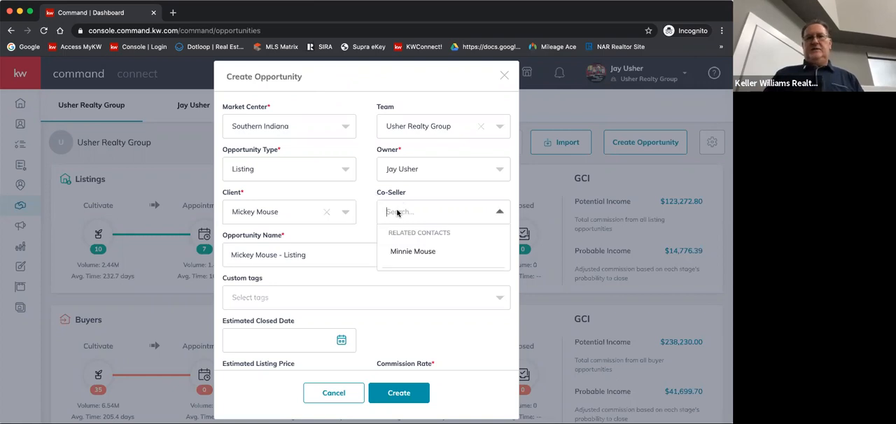
click(414, 250)
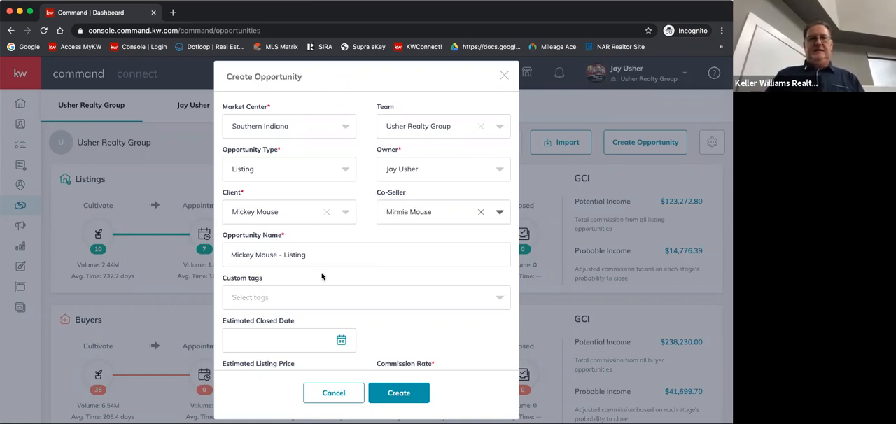
Replace the opportunity name with the property's street address and city
drag(311, 255, 151, 254)
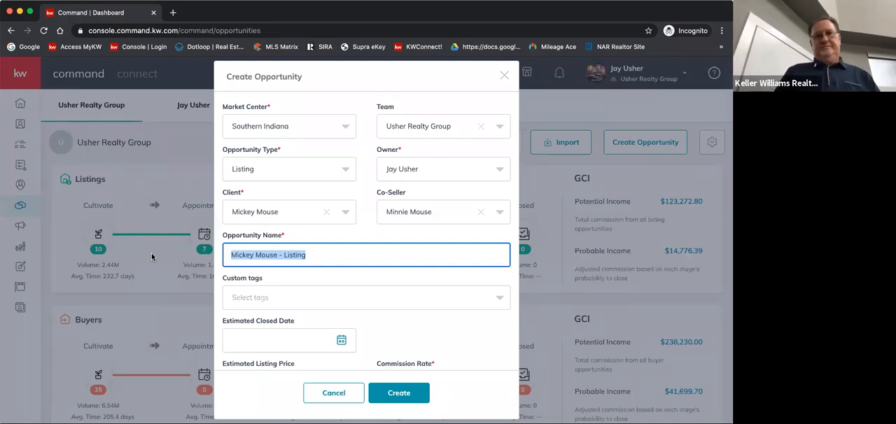
text(1234)
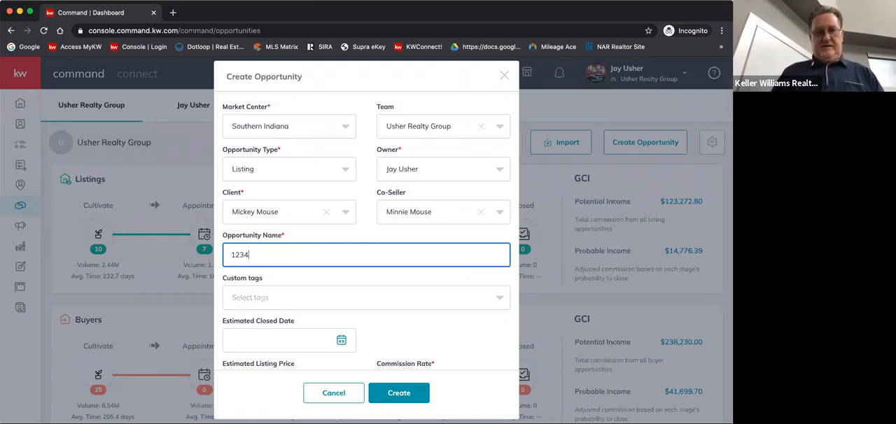
text(Mag)
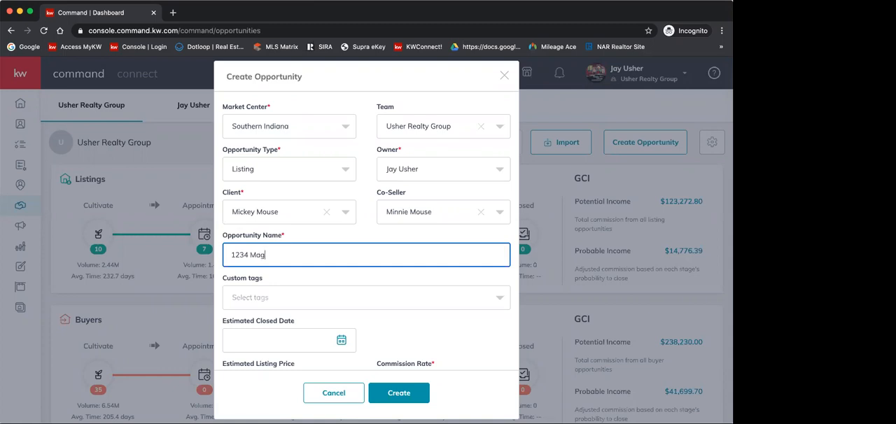
text(ic Kin)
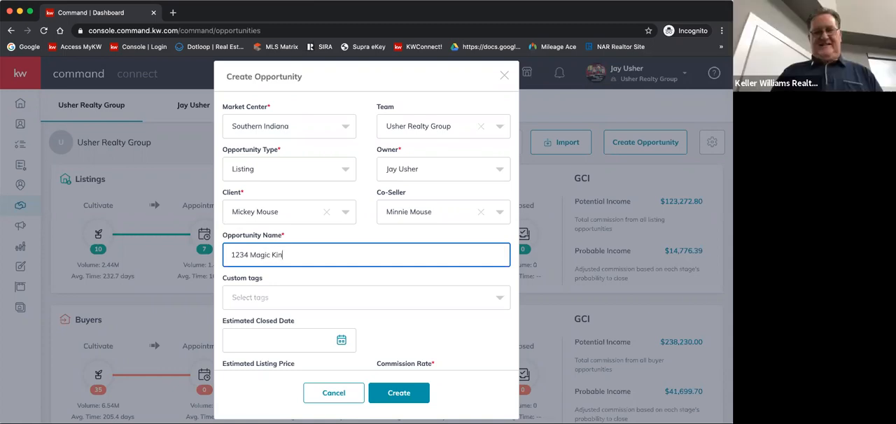
text(gdom)
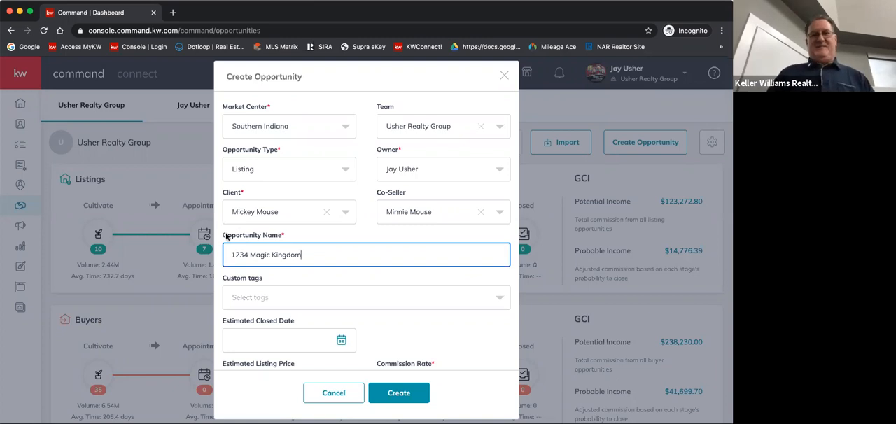
text(Drive)
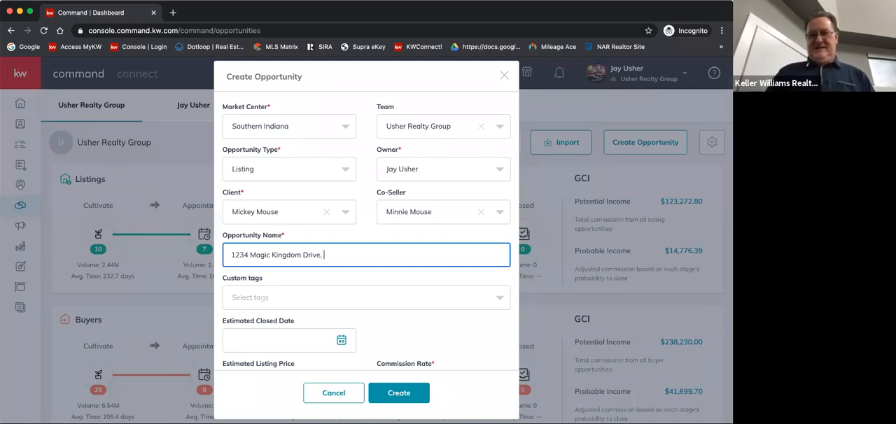
text(, Orlando)
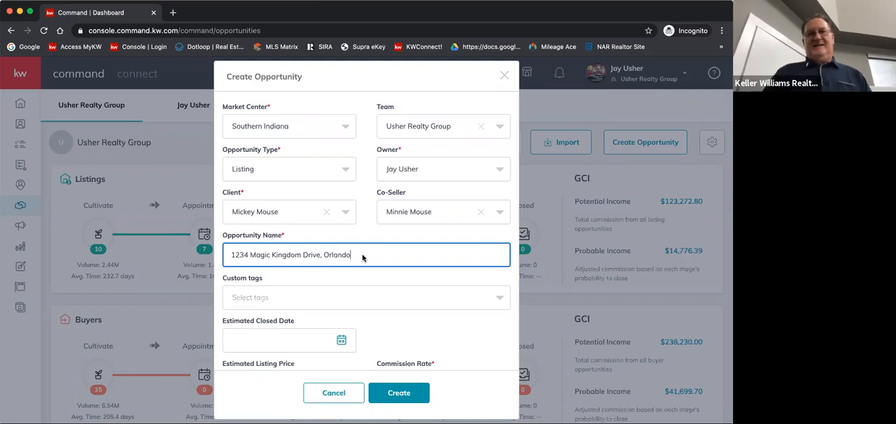
Add the existing Seller custom tag to the opportunity
click(248, 297)
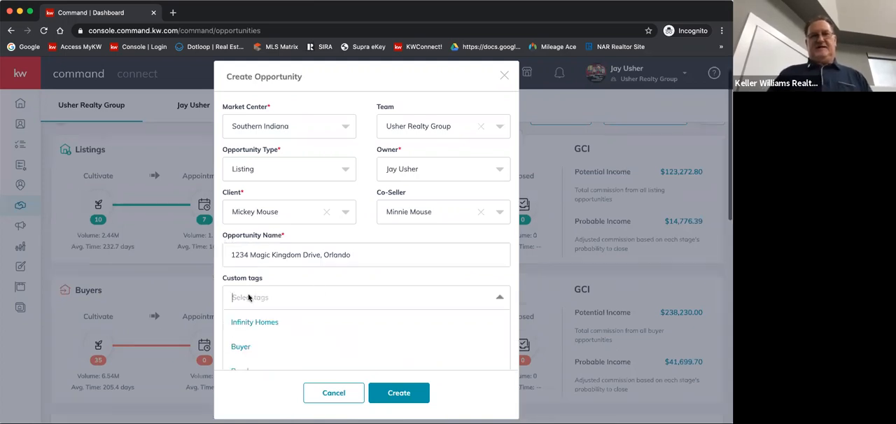
scroll(272, 331, down, 1)
scroll(273, 331, down, 3)
click(245, 297)
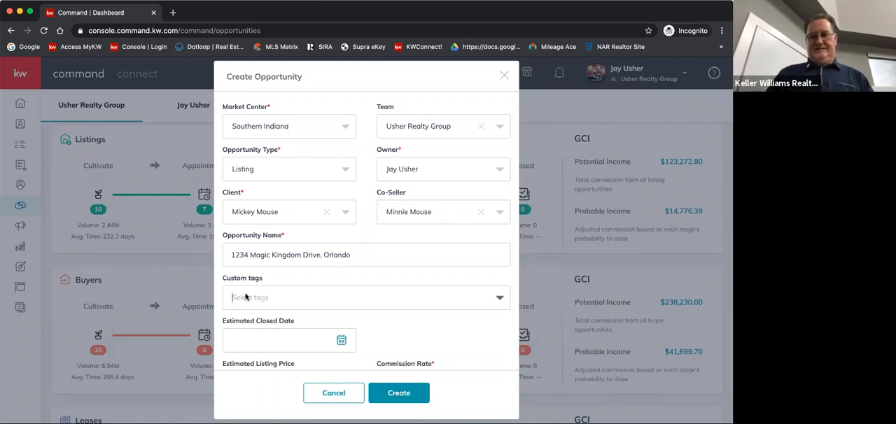
text(sell)
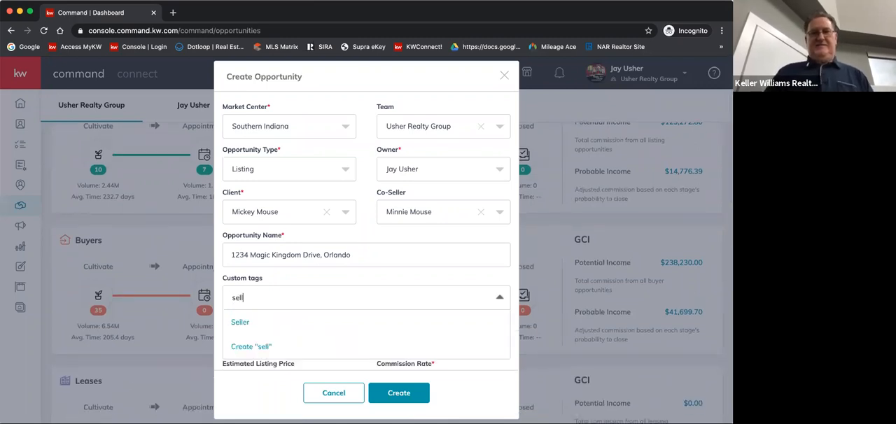
click(241, 327)
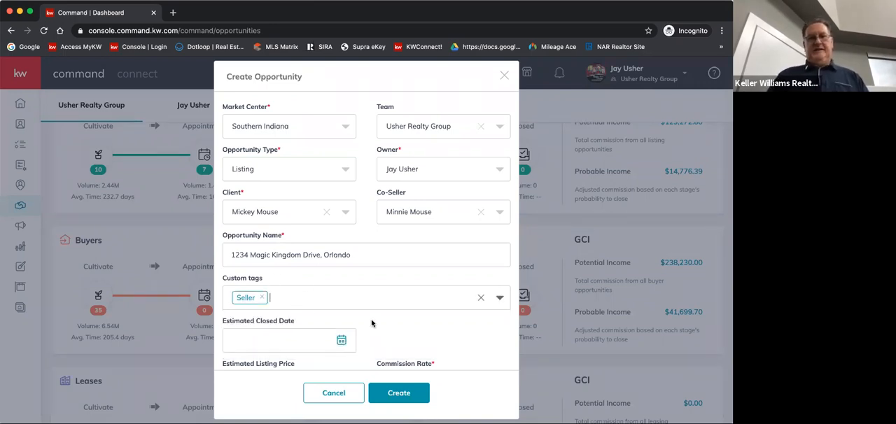
Set the estimated listing price to $200,000, leaving the estimated closed date empty
scroll(372, 334, down, 3)
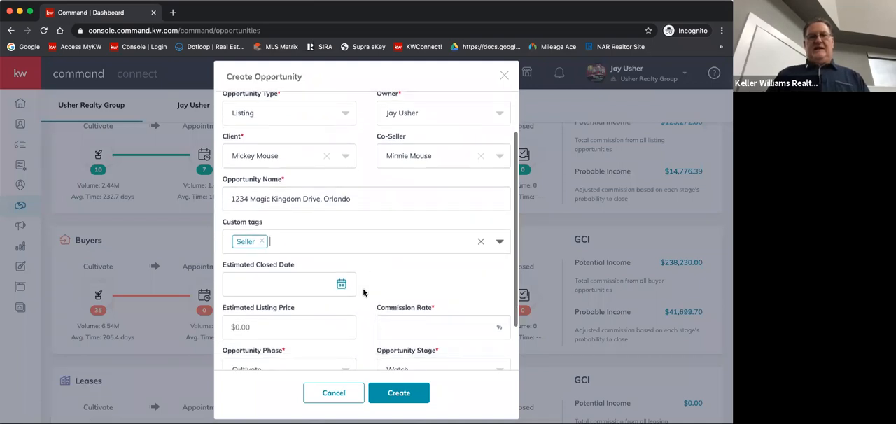
scroll(335, 259, down, 3)
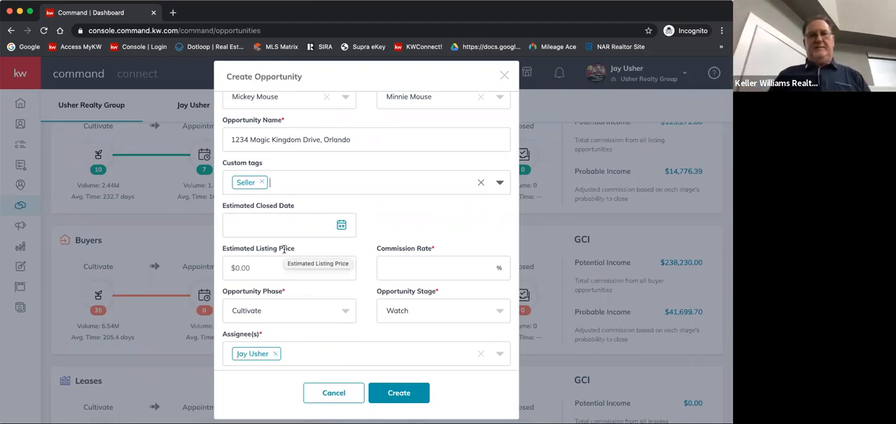
click(262, 268)
text(2)
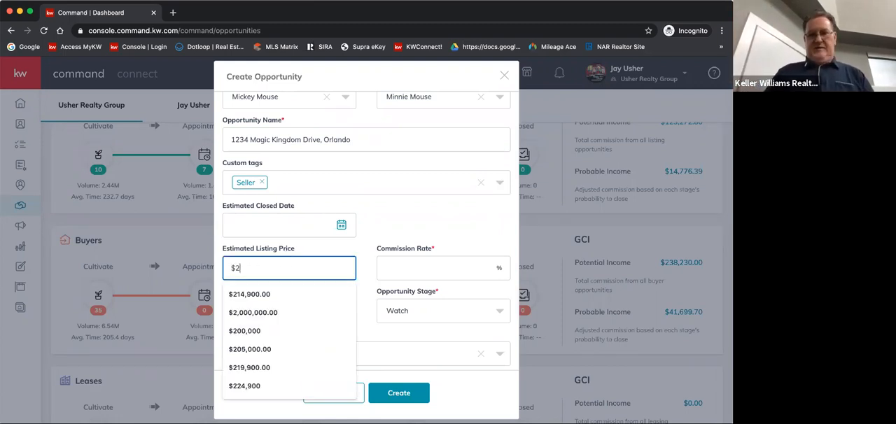
text(00)
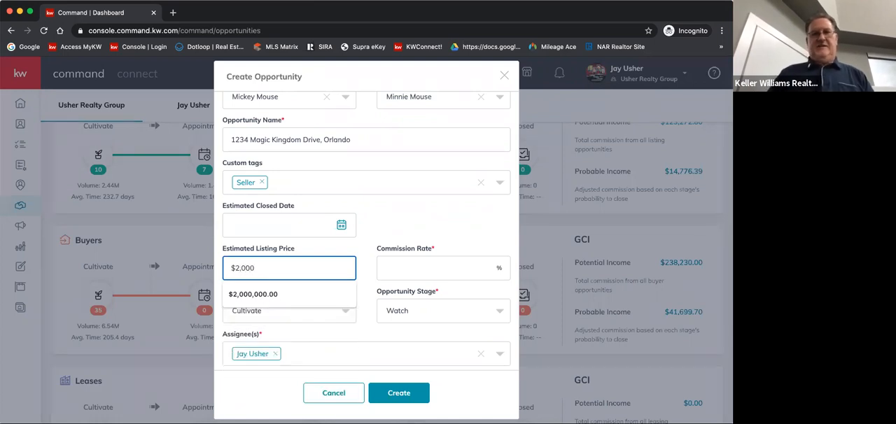
text(,000)
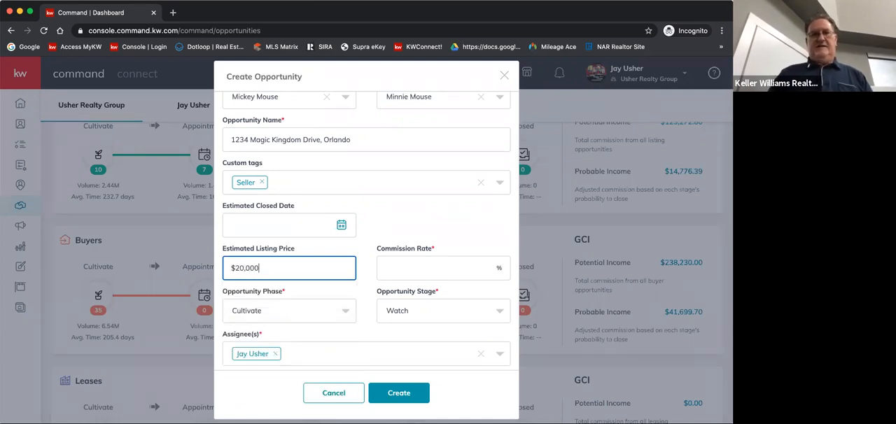
Set the opportunity's commission rate to 3.2%
click(417, 262)
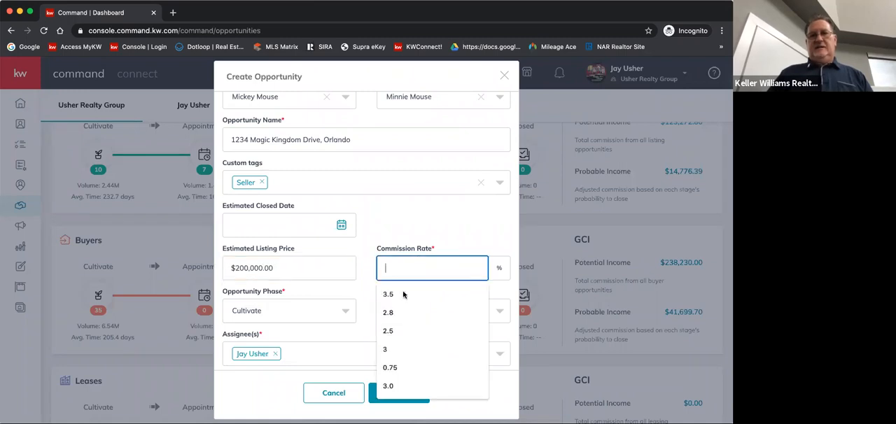
click(394, 297)
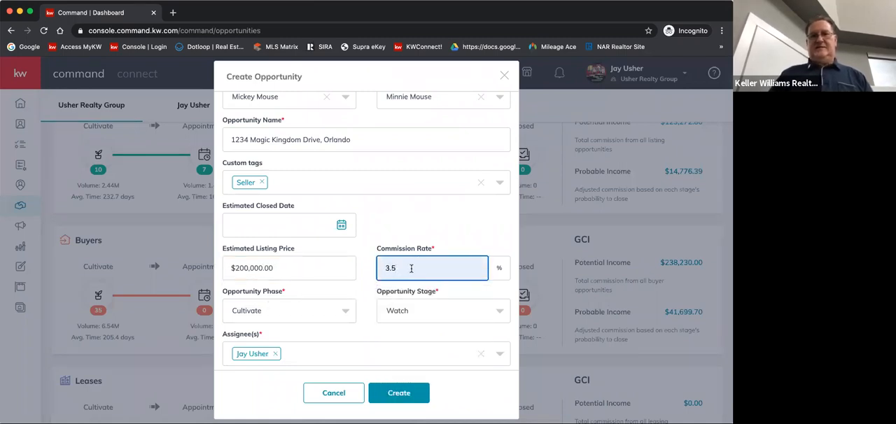
key(BackSpace)
text(2)
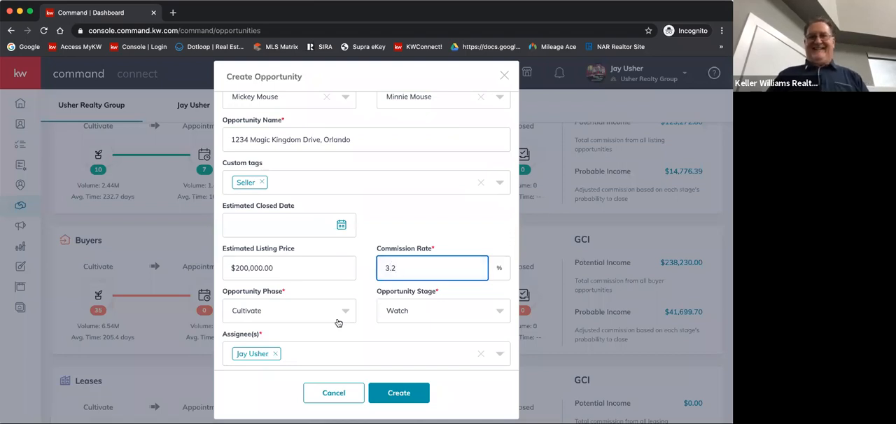
Set the opportunity phase to Active and create the listing opportunity
click(291, 316)
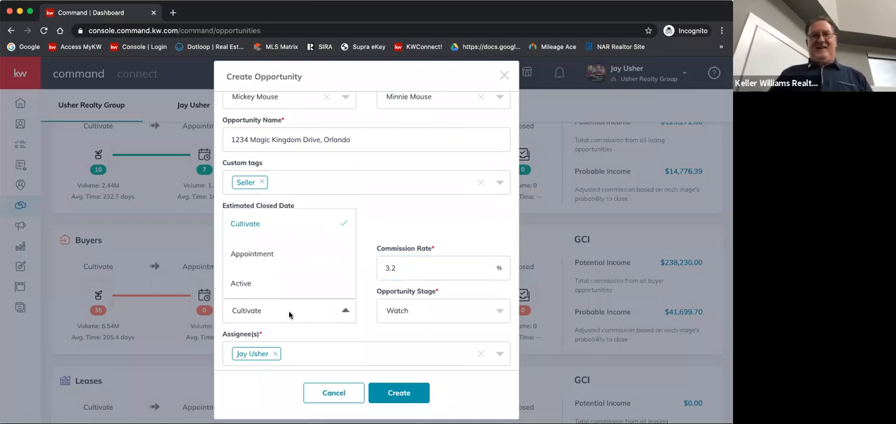
click(248, 283)
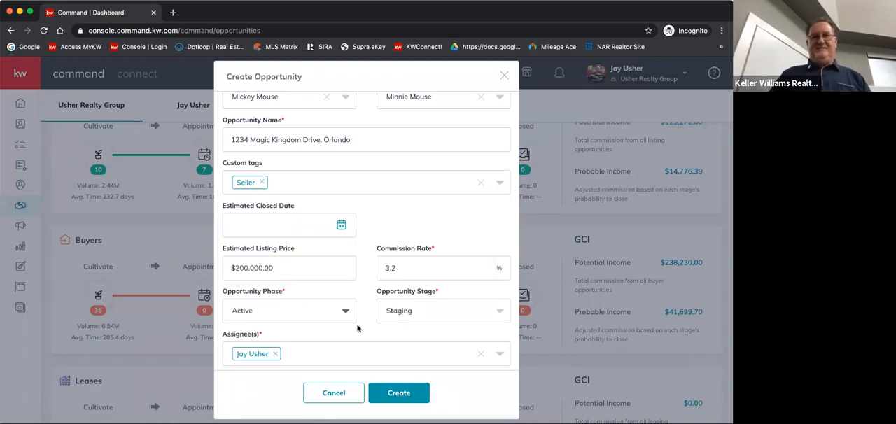
scroll(358, 328, down, 1)
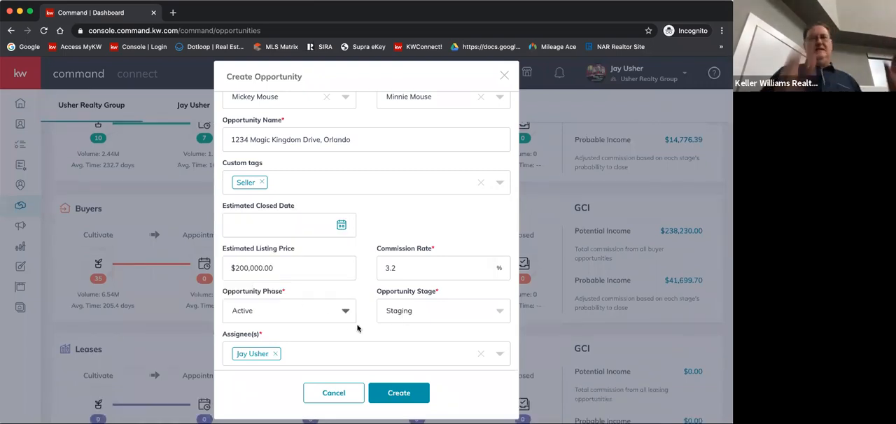
click(345, 313)
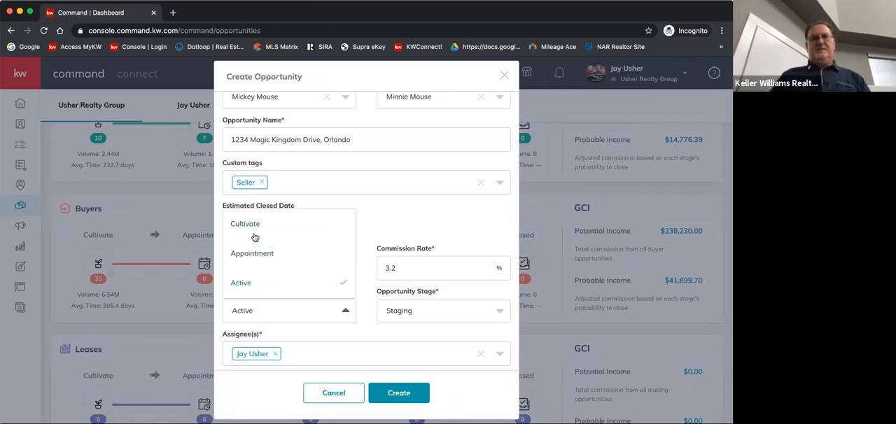
click(245, 287)
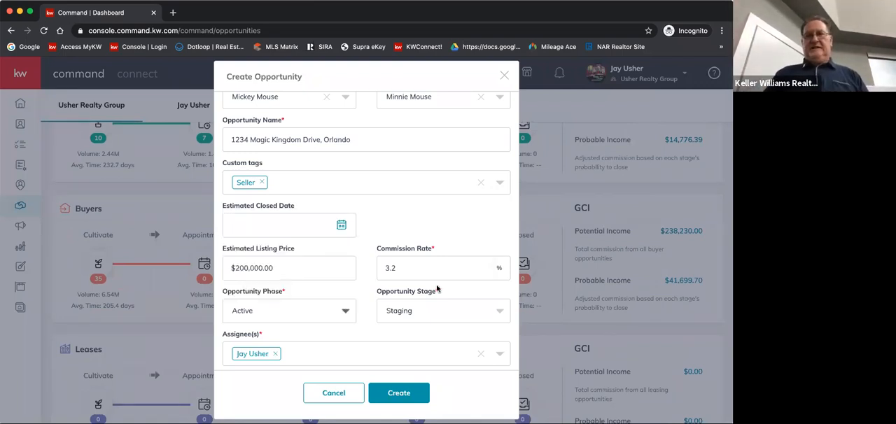
scroll(393, 332, down, 2)
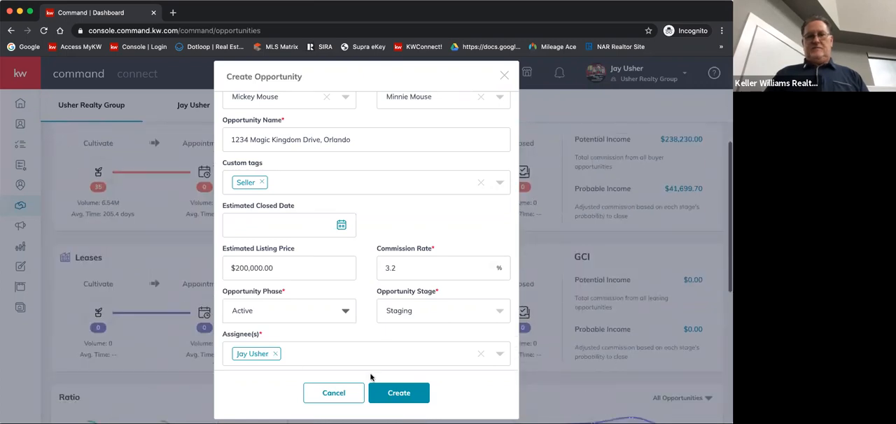
click(397, 392)
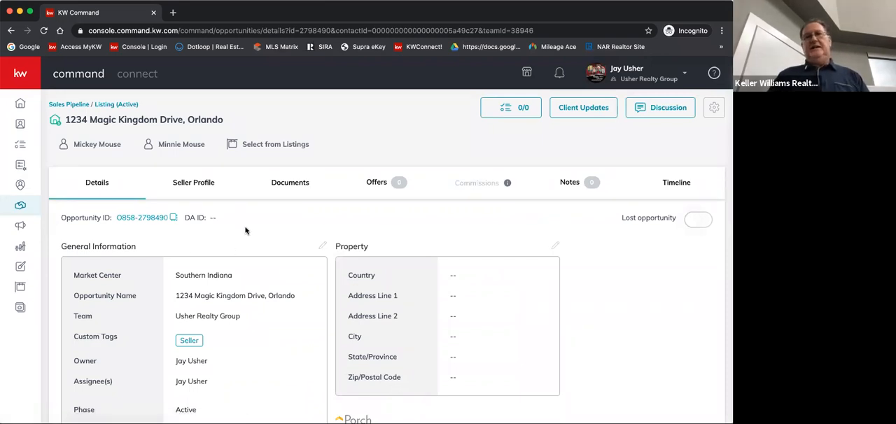
In the opportunity's general information, set the time frame to 1 month and the estimated closed date to 1/8/2021
scroll(245, 230, down, 2)
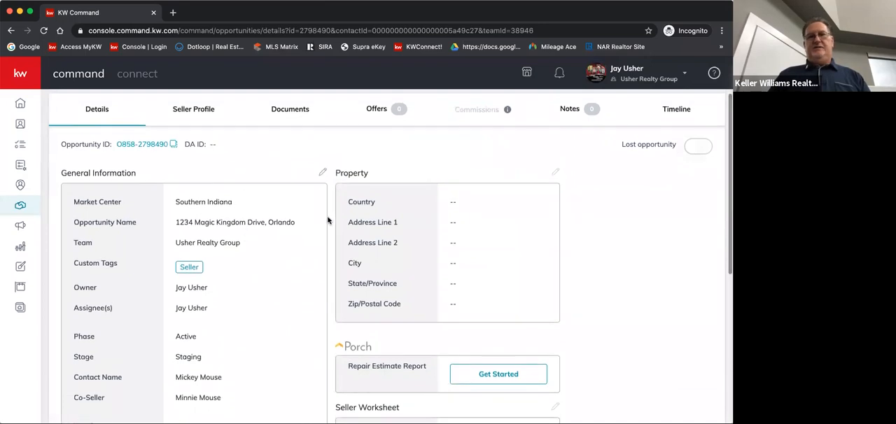
click(323, 173)
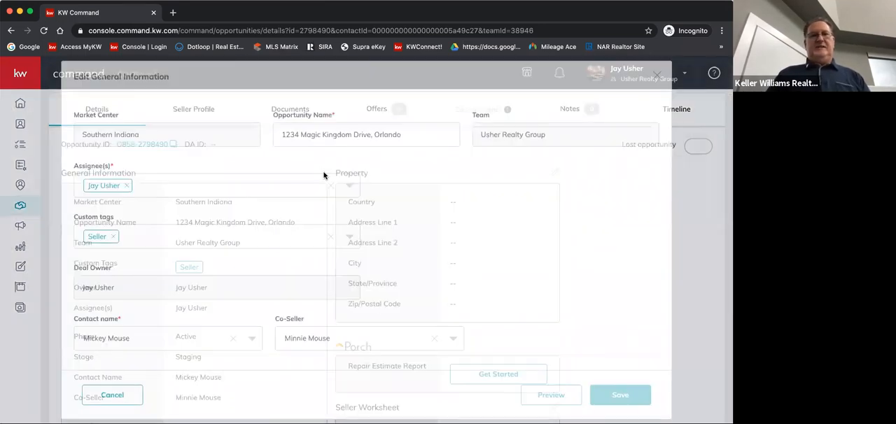
scroll(237, 271, down, 5)
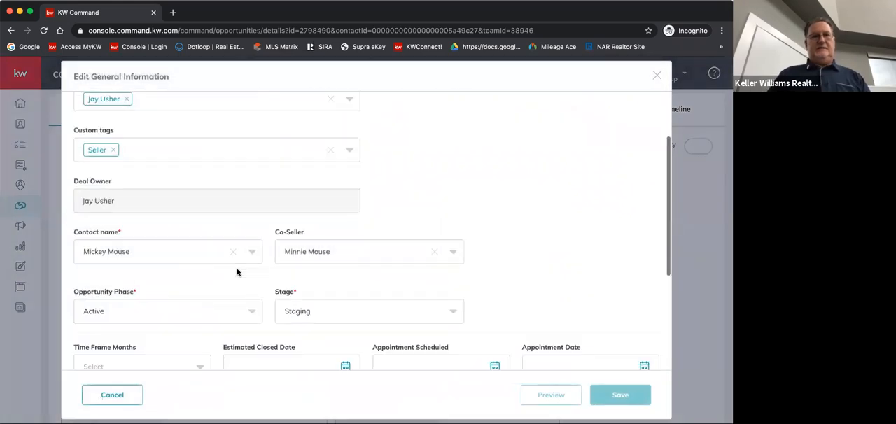
scroll(237, 269, down, 1)
click(130, 244)
click(98, 270)
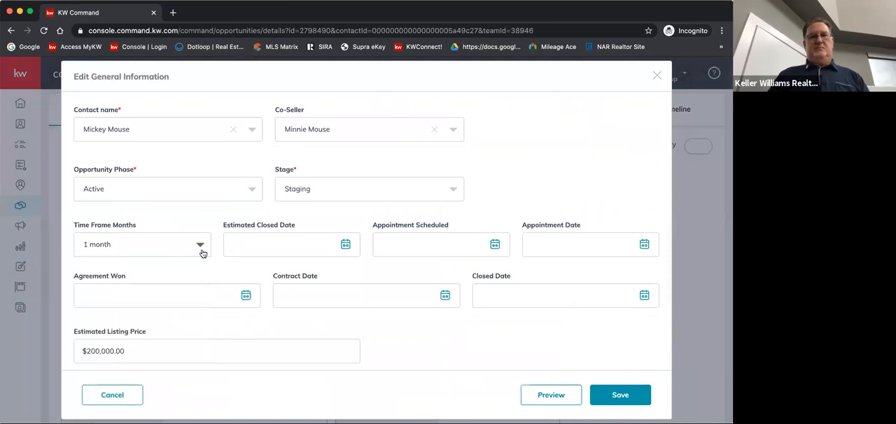
click(259, 240)
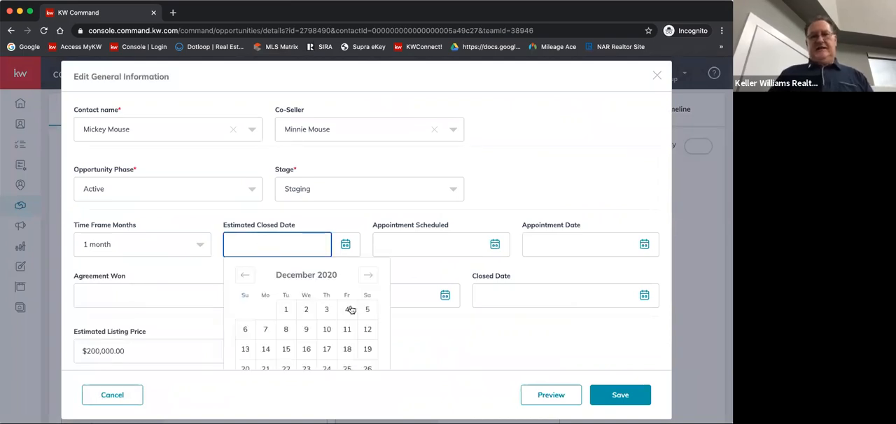
click(368, 276)
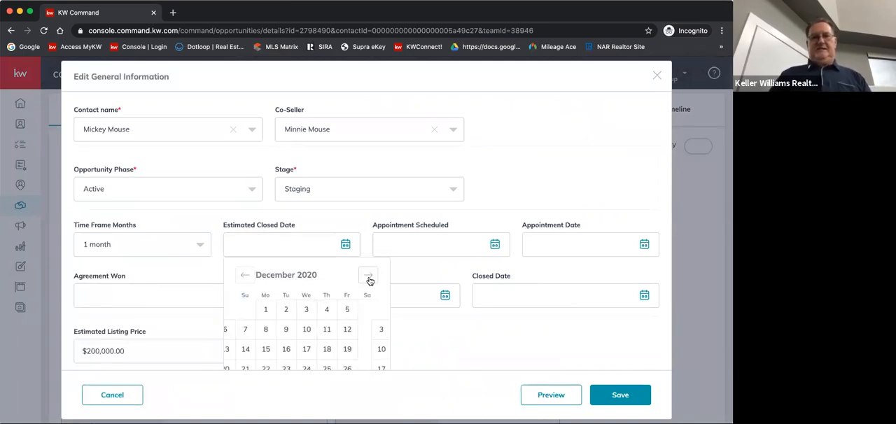
click(347, 329)
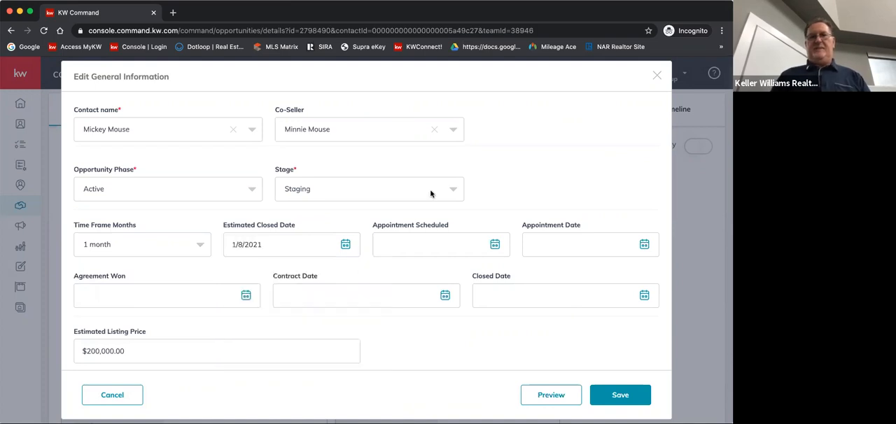
Set the appointment scheduled date to 12/1/2020 and the appointment date to 12/2/2020
click(411, 243)
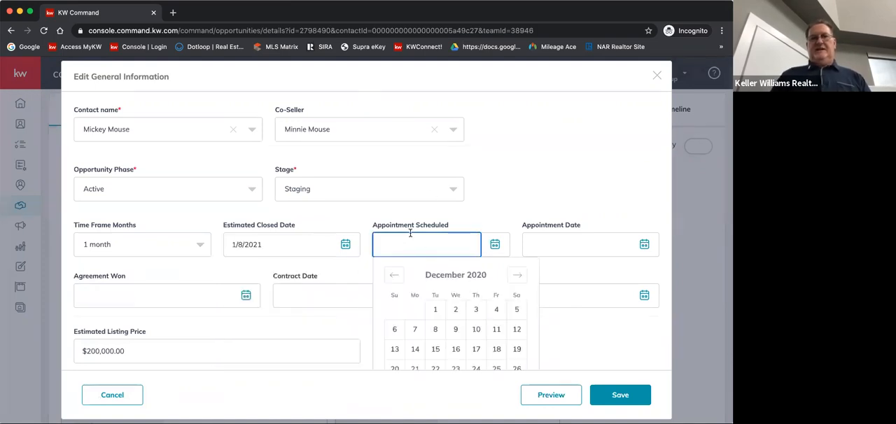
click(435, 309)
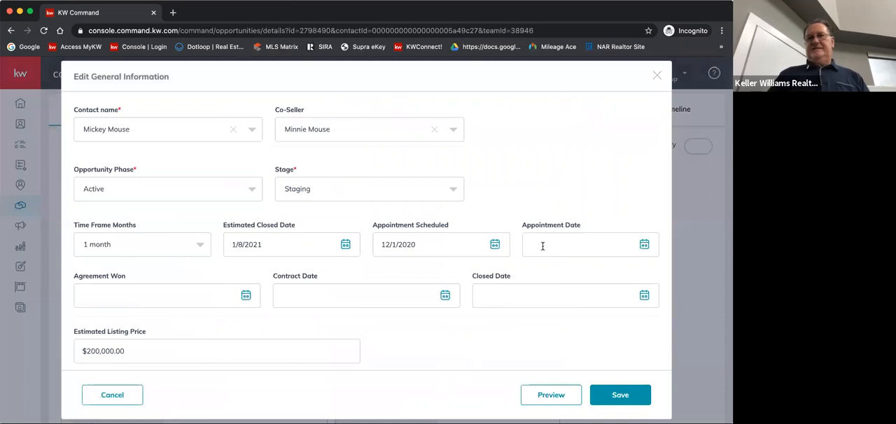
click(542, 247)
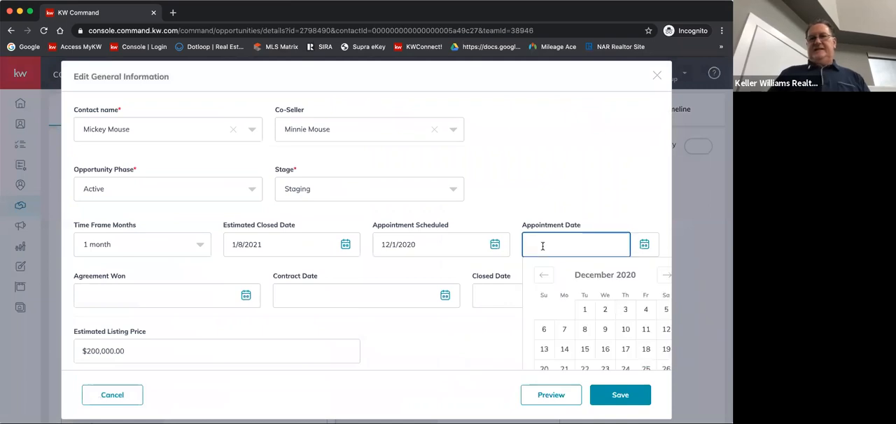
click(605, 310)
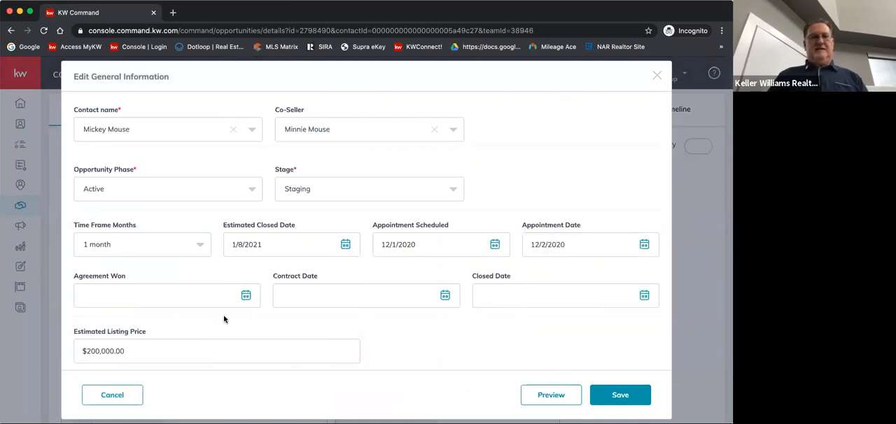
Set the agreement won date to 12/2/2020 and save the general information
click(84, 299)
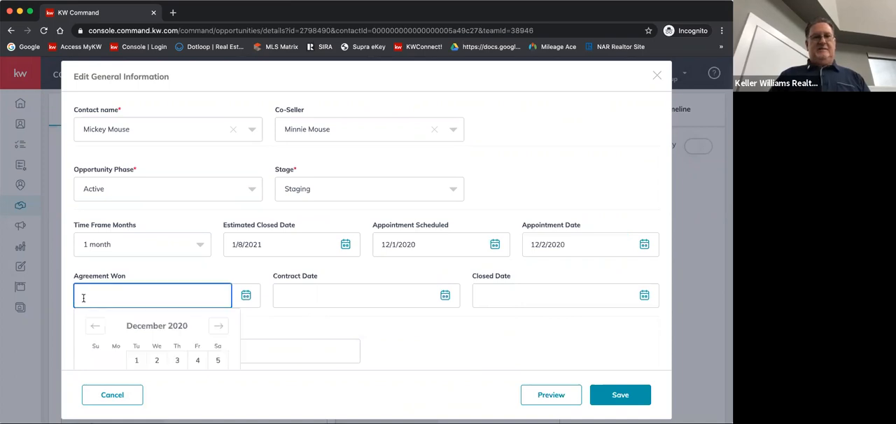
click(156, 359)
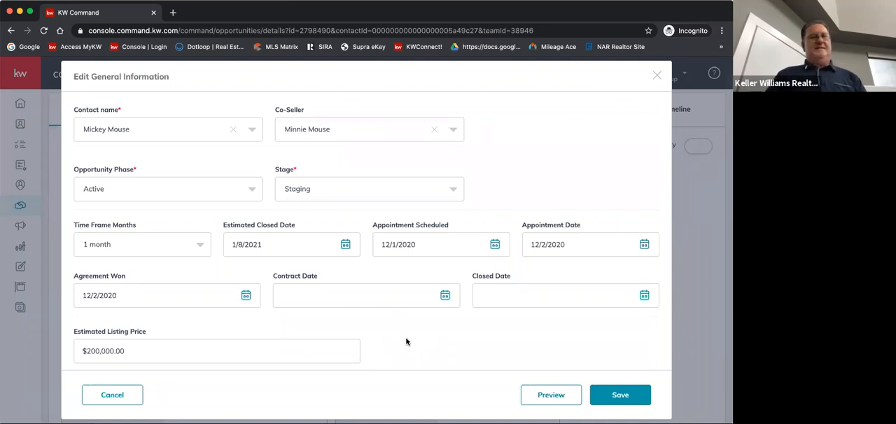
scroll(485, 344, down, 1)
scroll(486, 344, down, 2)
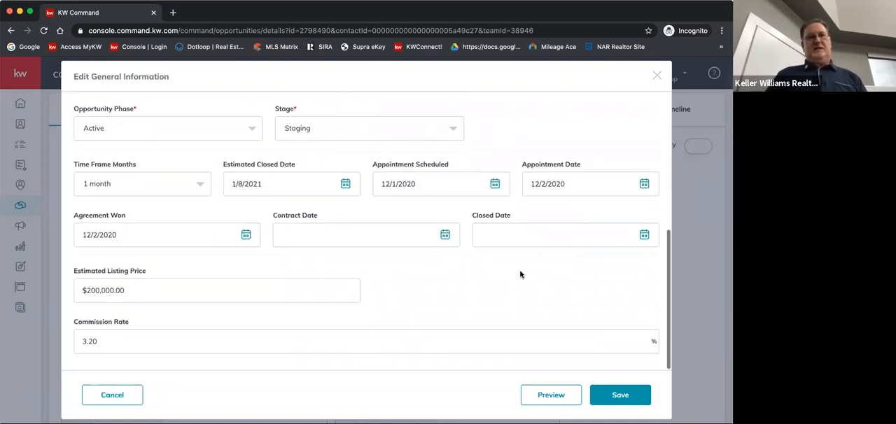
click(615, 398)
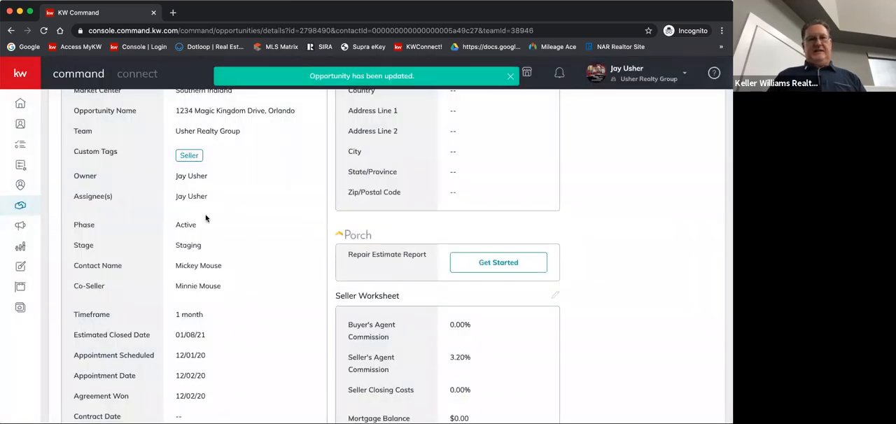
Start editing the opportunity's property information and set the country to United States of America
scroll(232, 220, down, 3)
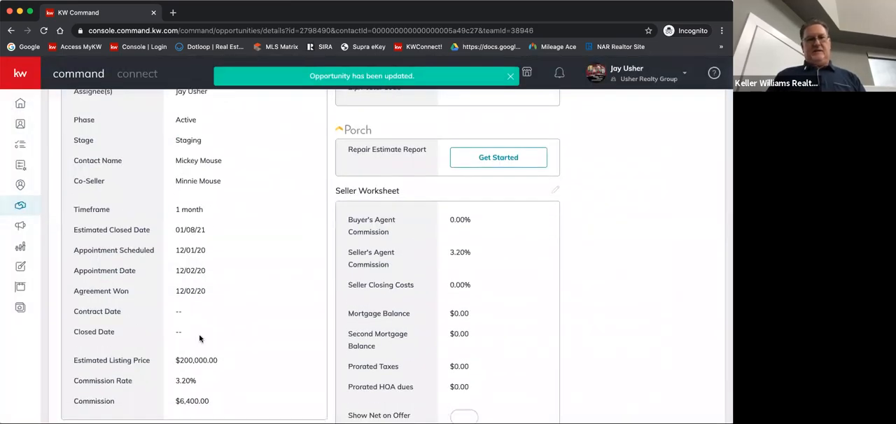
scroll(200, 340, down, 2)
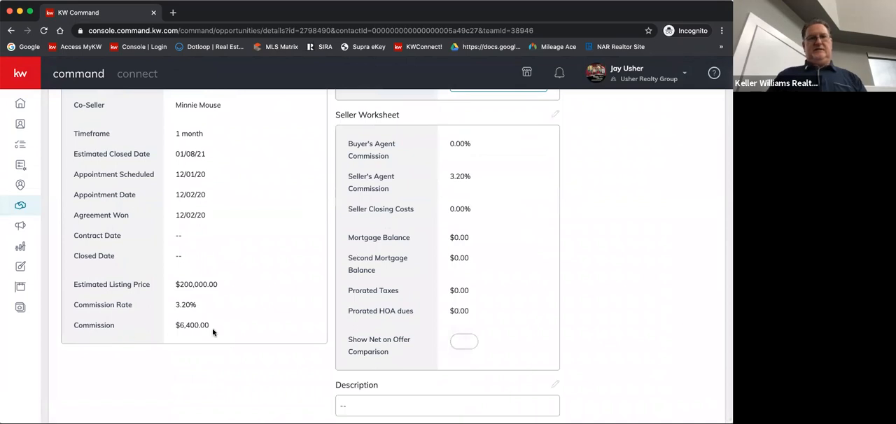
scroll(237, 285, up, 1)
scroll(237, 286, up, 8)
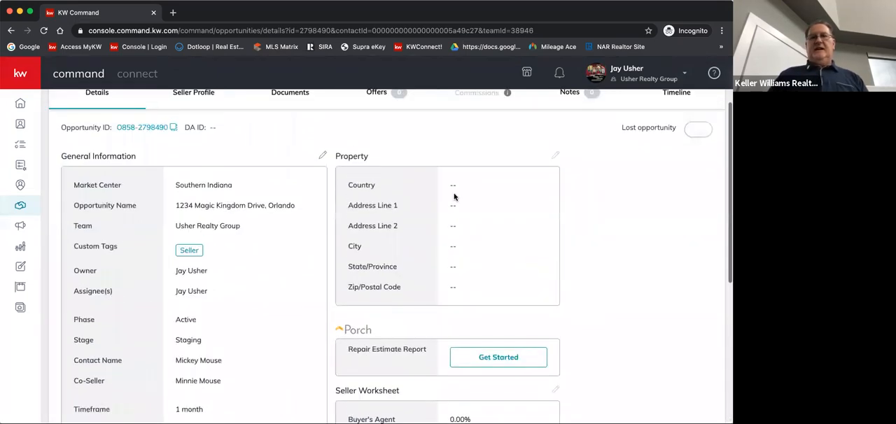
click(555, 155)
click(242, 150)
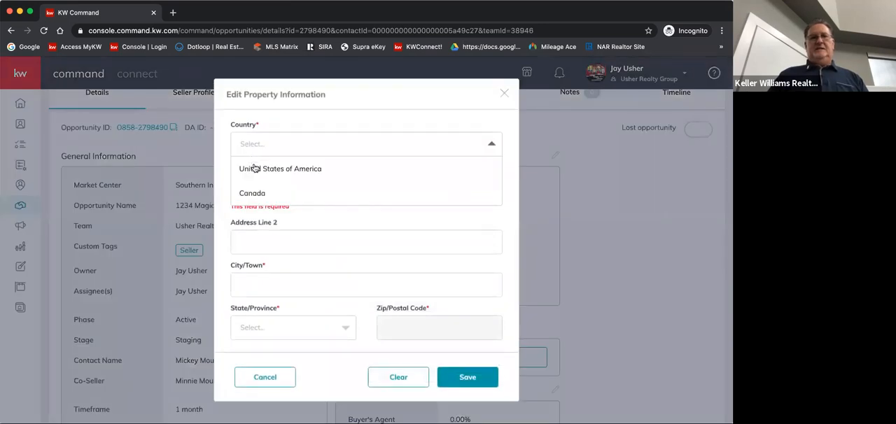
click(250, 172)
click(257, 170)
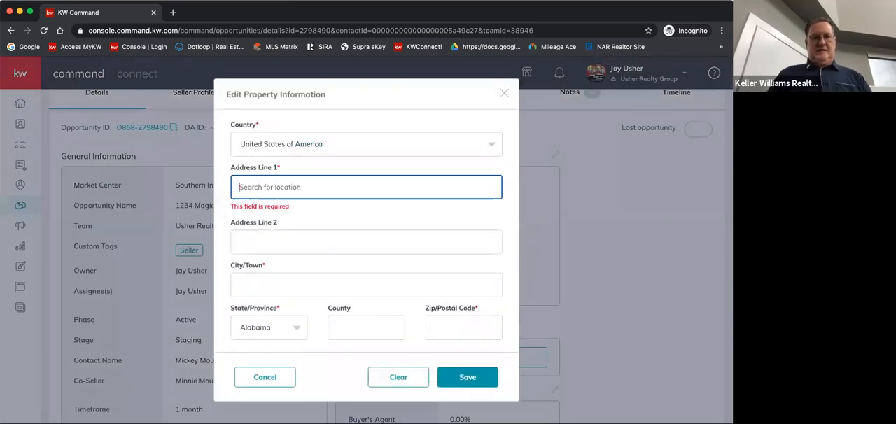
Fill in the property's street address from the matching Orlando, FL suggestion and save the property information
text(1234)
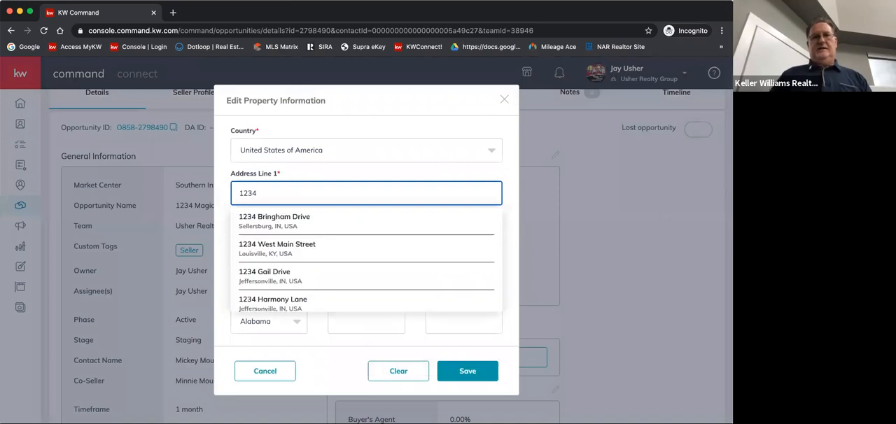
text( Magic)
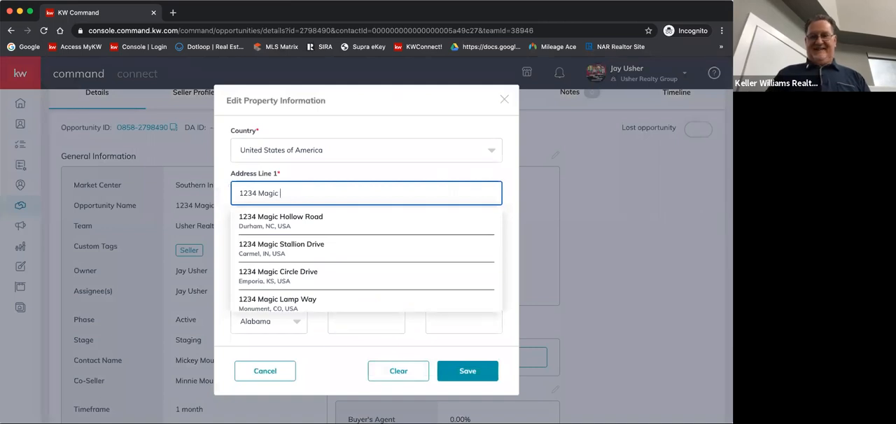
text( Kingdom)
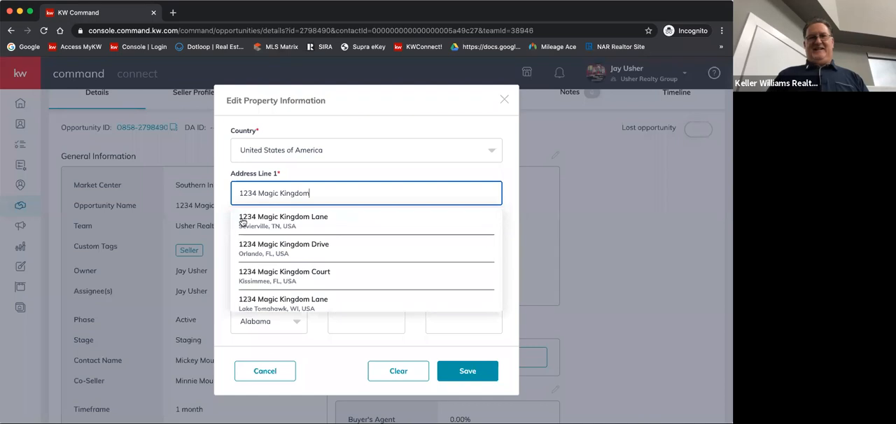
click(267, 247)
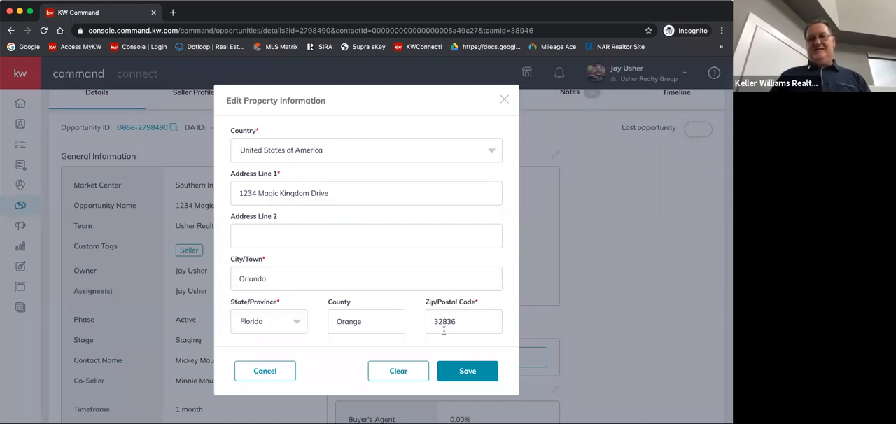
click(465, 372)
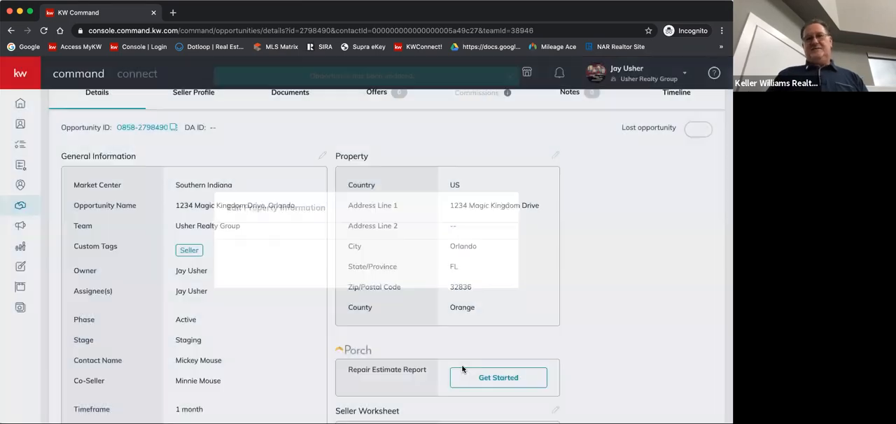
Set the buyer's agent commission to 2.8% in the seller worksheet and save it
scroll(616, 278, down, 6)
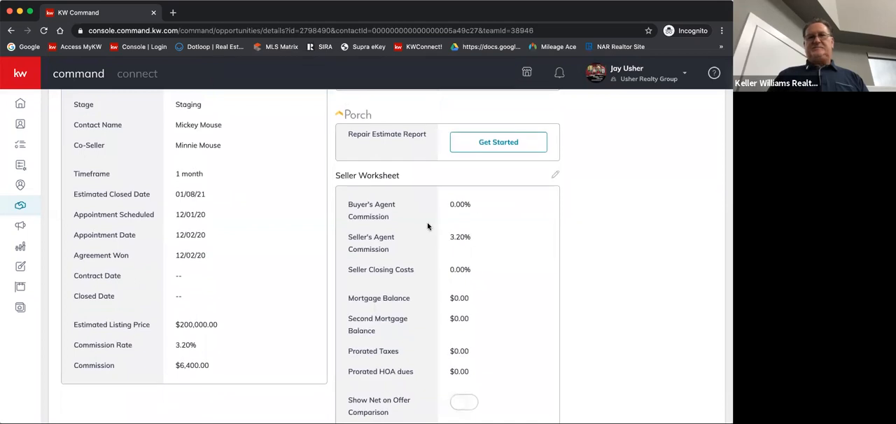
click(556, 172)
drag(117, 168, 82, 170)
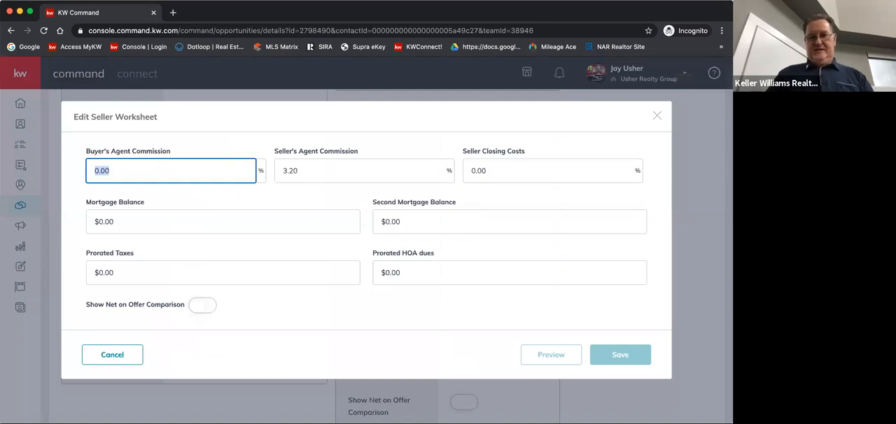
text(2.8)
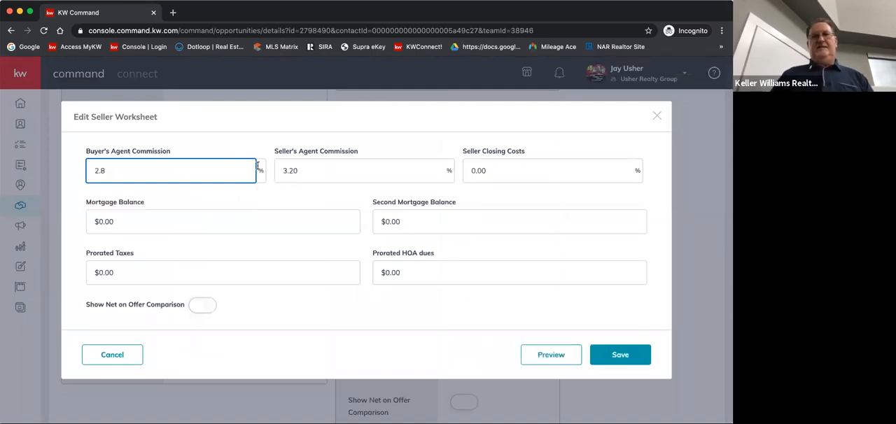
click(326, 155)
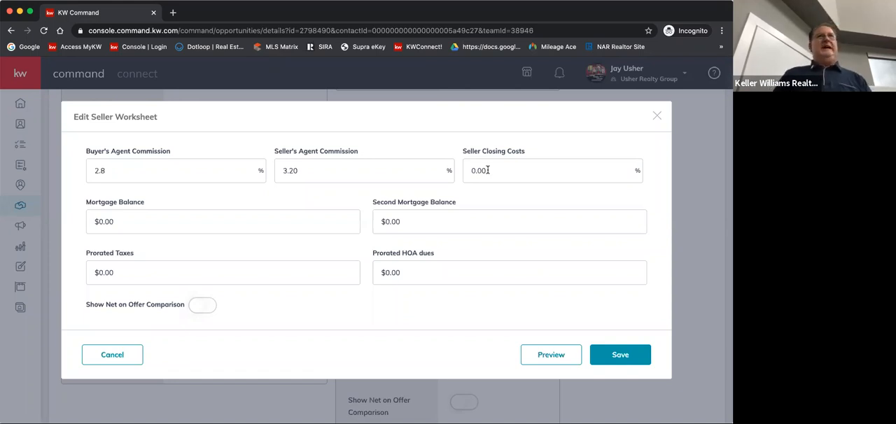
double_click(117, 272)
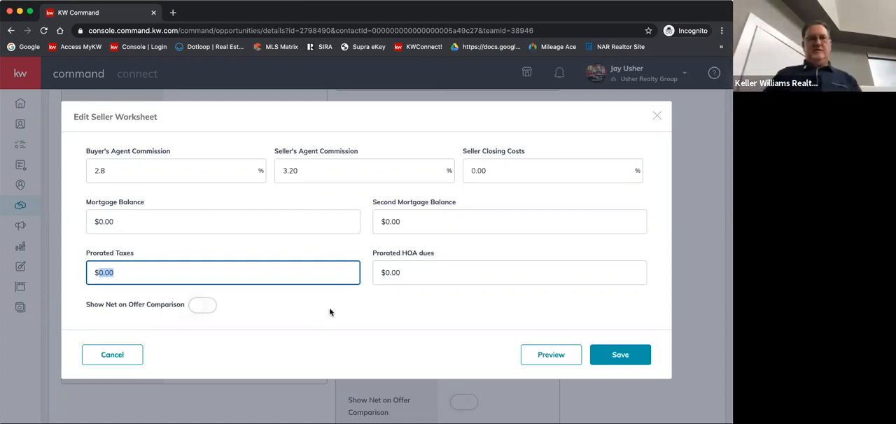
click(615, 356)
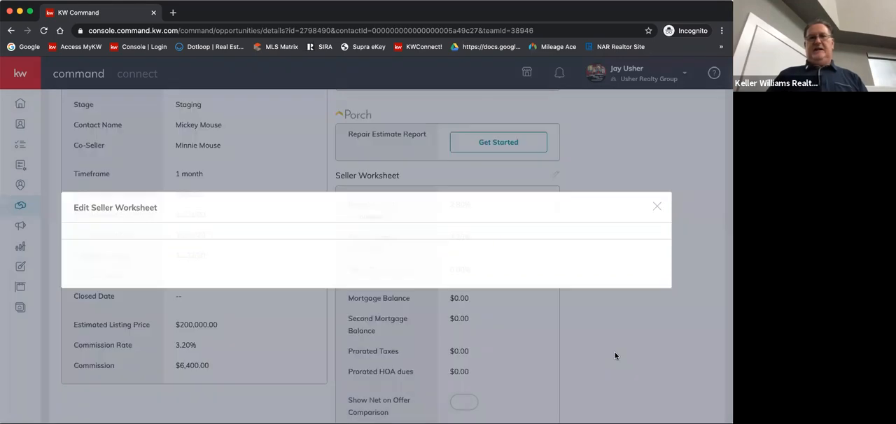
Set the checklist type for the opportunity's documents to Indiana Listing
scroll(616, 357, up, 10)
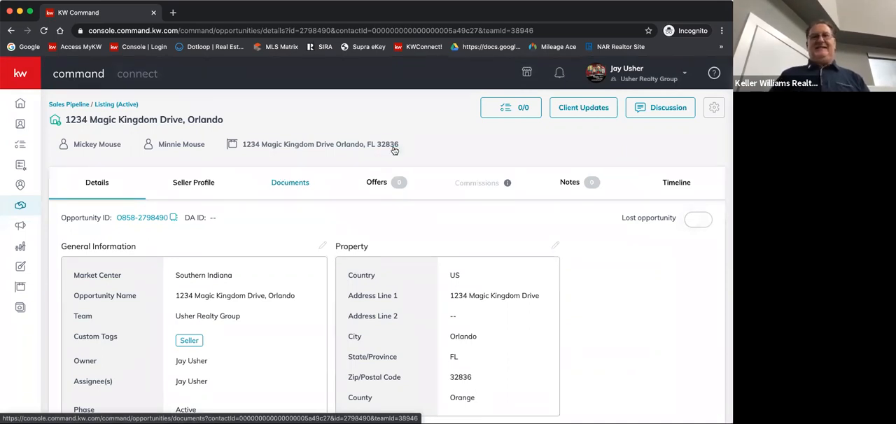
click(290, 184)
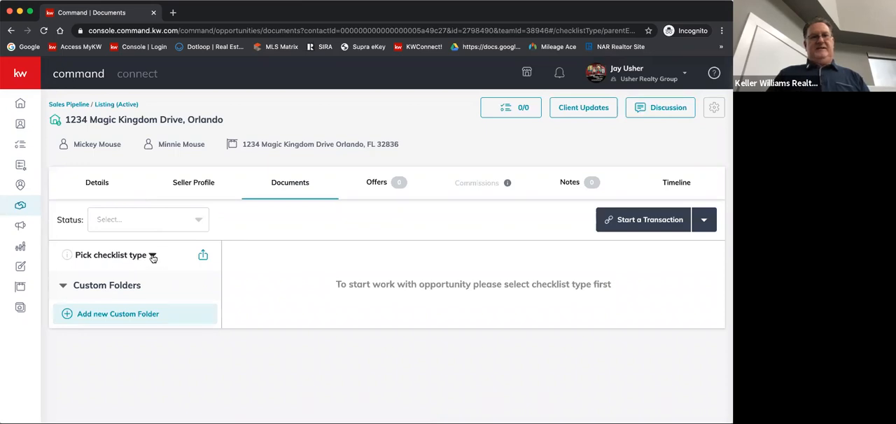
click(152, 257)
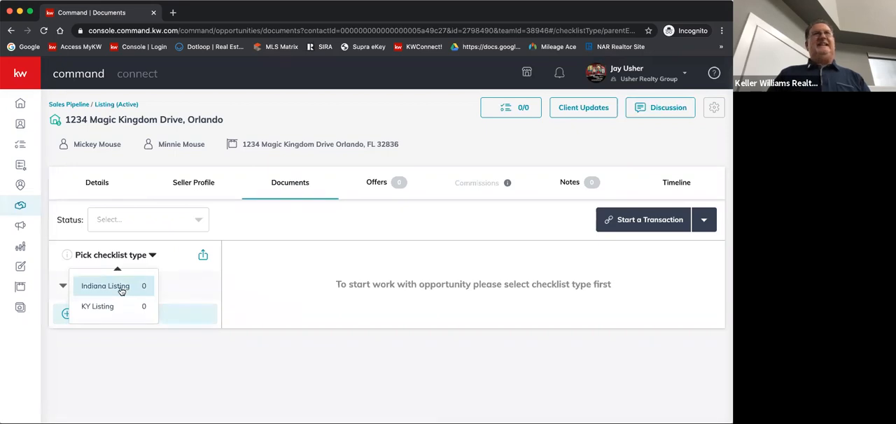
click(122, 291)
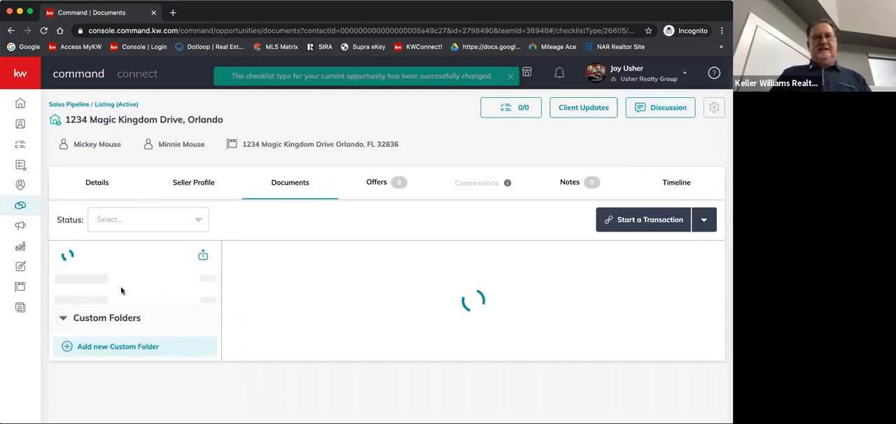
Review the required, conditionally required and optional documents in the Indiana Listing checklist's Listed stage
scroll(279, 273, down, 4)
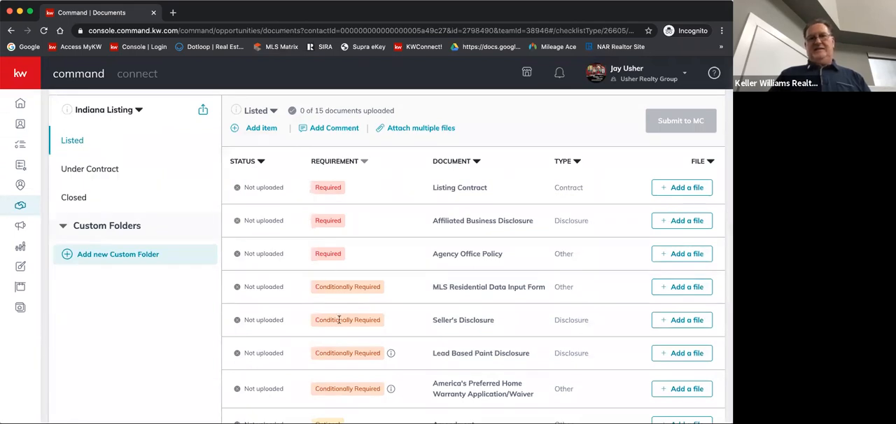
scroll(340, 320, down, 4)
scroll(339, 320, down, 4)
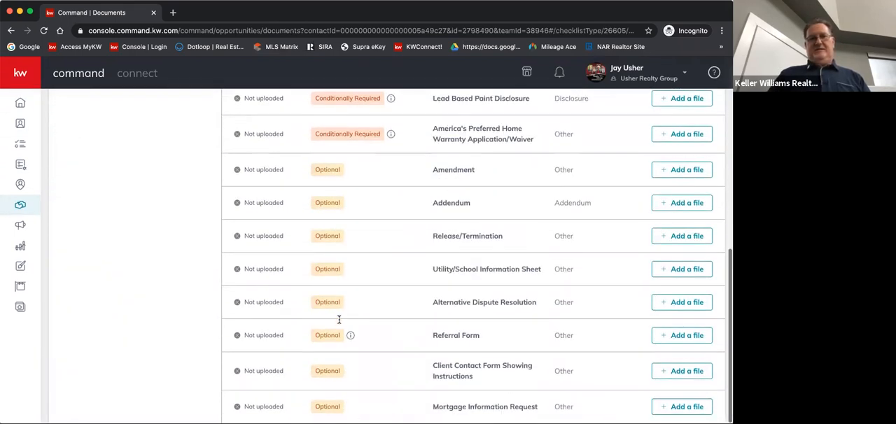
scroll(339, 320, up, 12)
scroll(339, 323, up, 3)
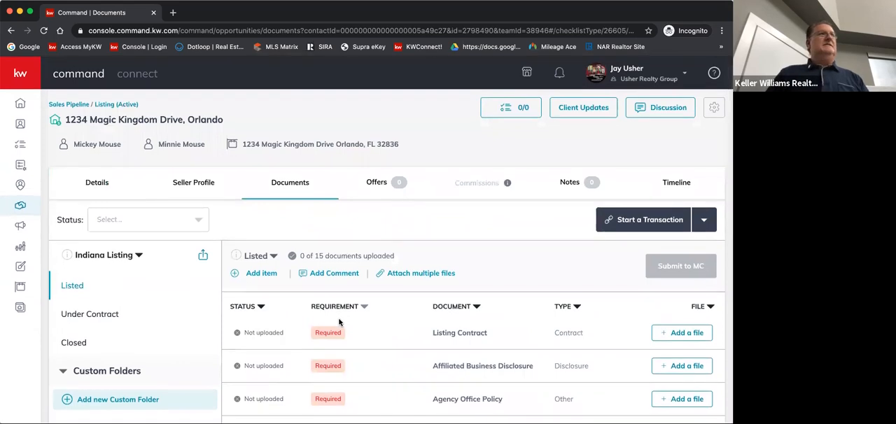
scroll(340, 320, down, 2)
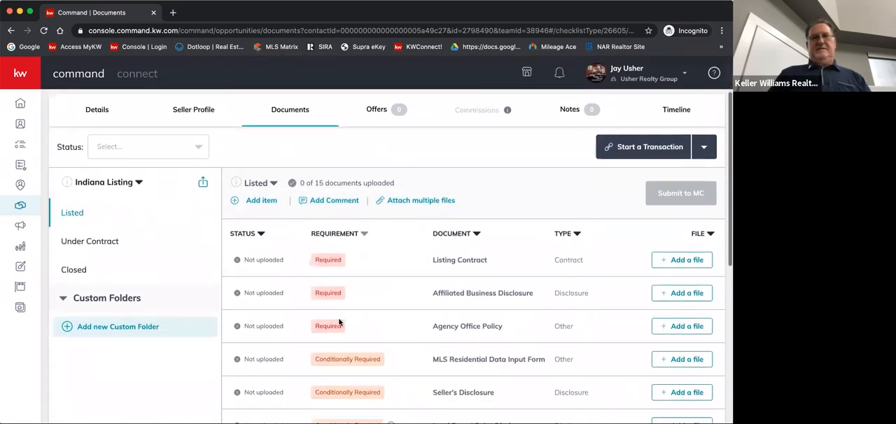
scroll(350, 203, down, 1)
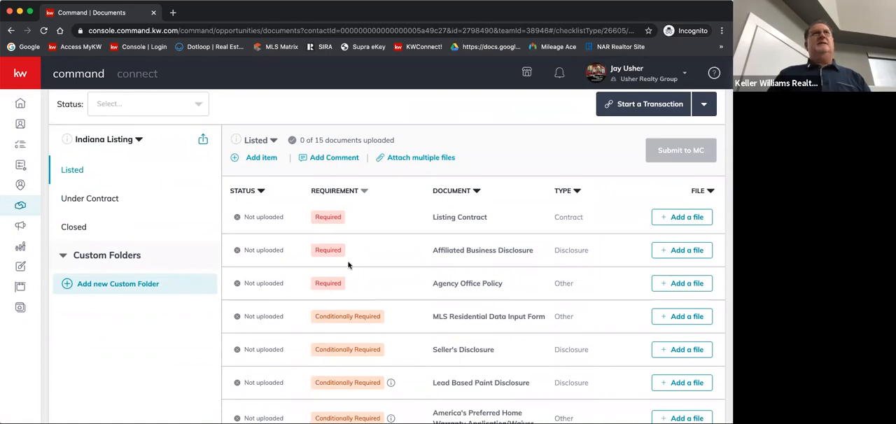
scroll(348, 265, down, 5)
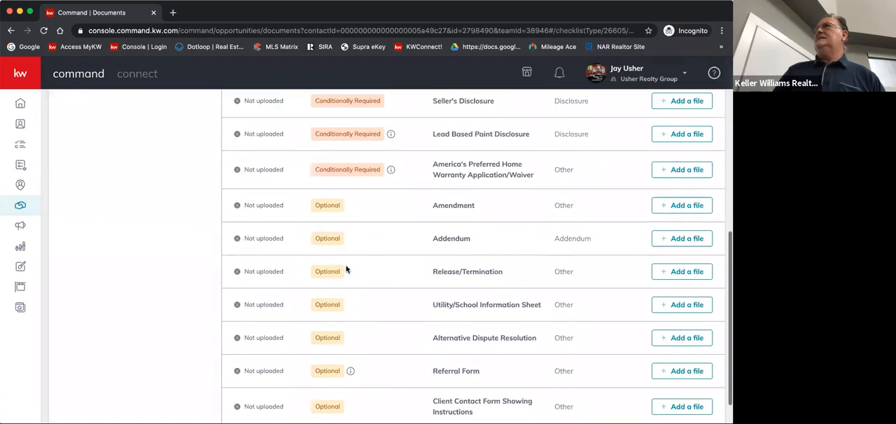
scroll(347, 269, down, 1)
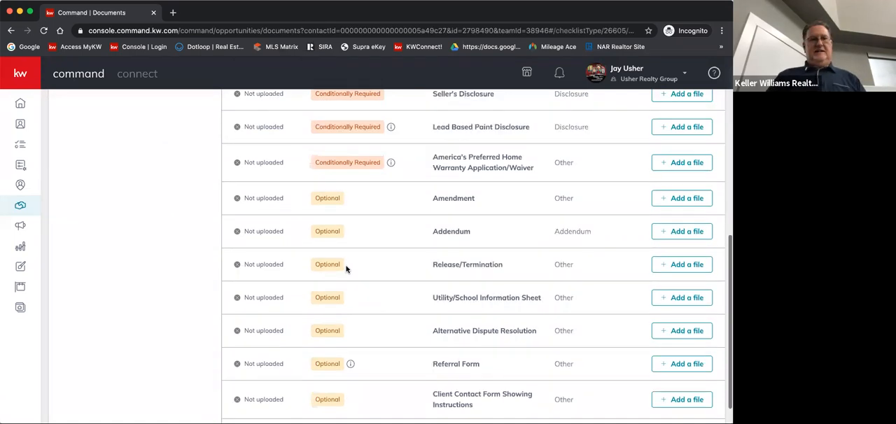
scroll(302, 309, up, 5)
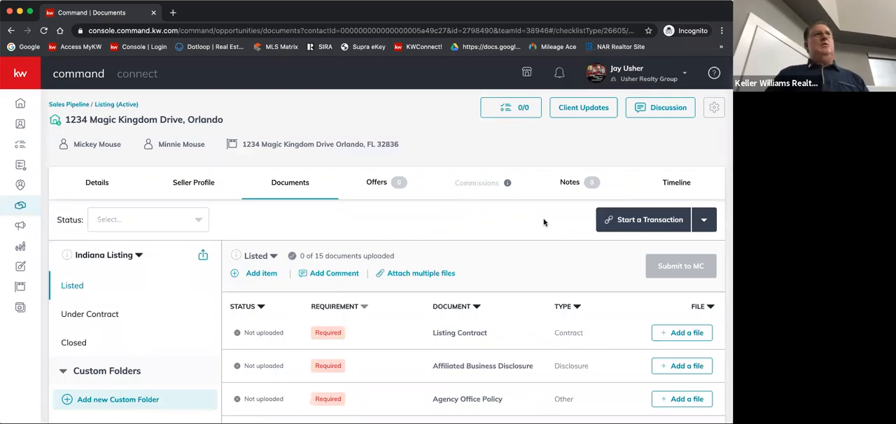
Start a DocuSign transaction for the opportunity and fill in the saved account e-mail on the DocuSign Rooms sign-in page
click(705, 221)
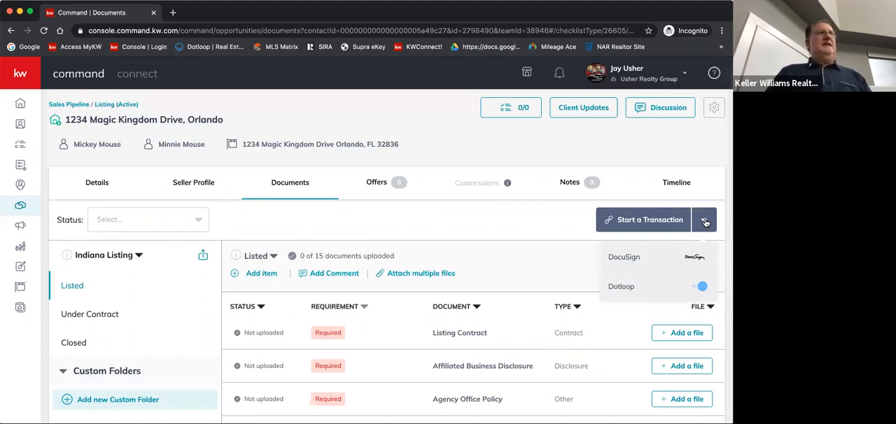
click(643, 262)
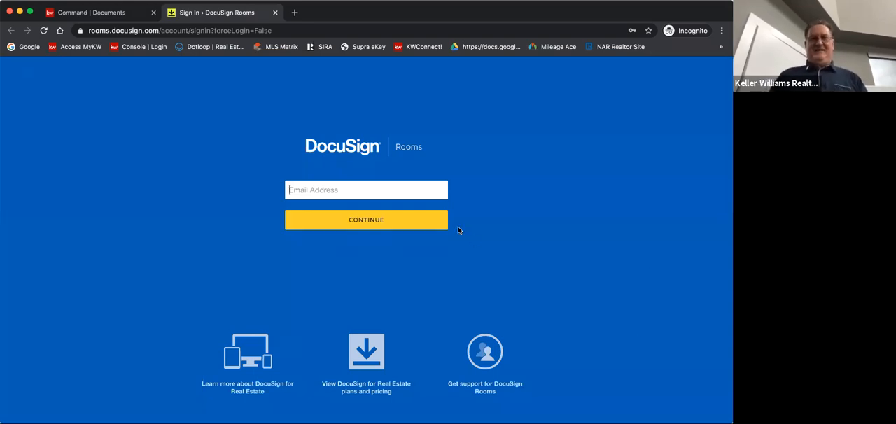
click(290, 191)
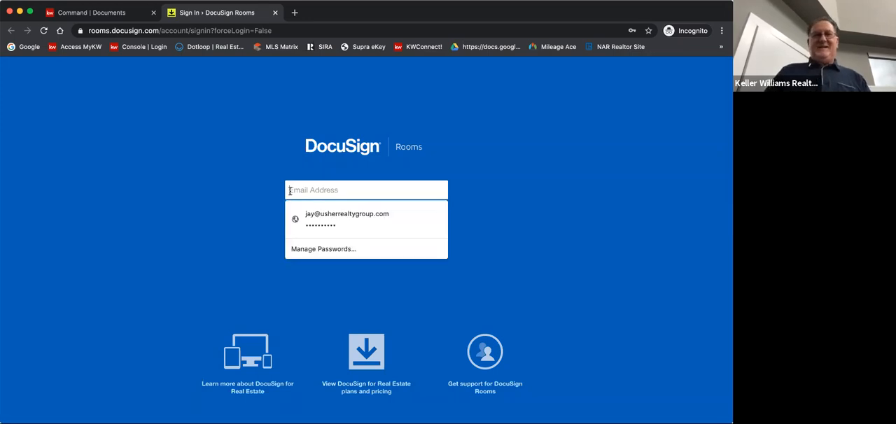
click(325, 217)
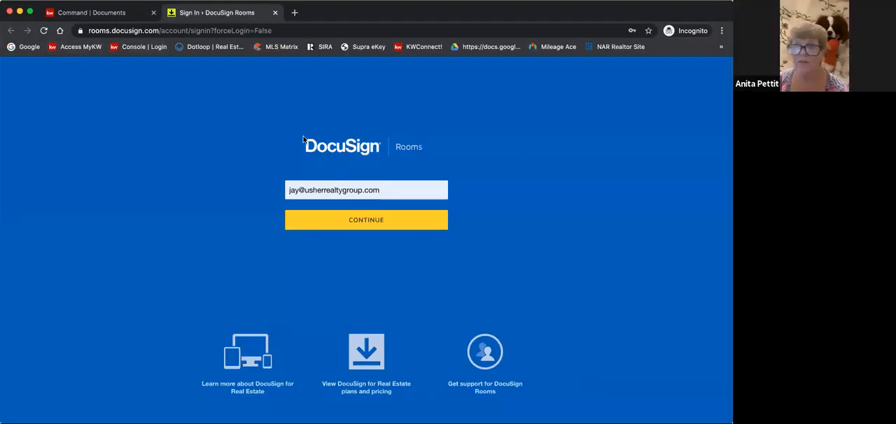
Switch back to KW Command and check the connected applications and the available accounts in the account settings
click(90, 13)
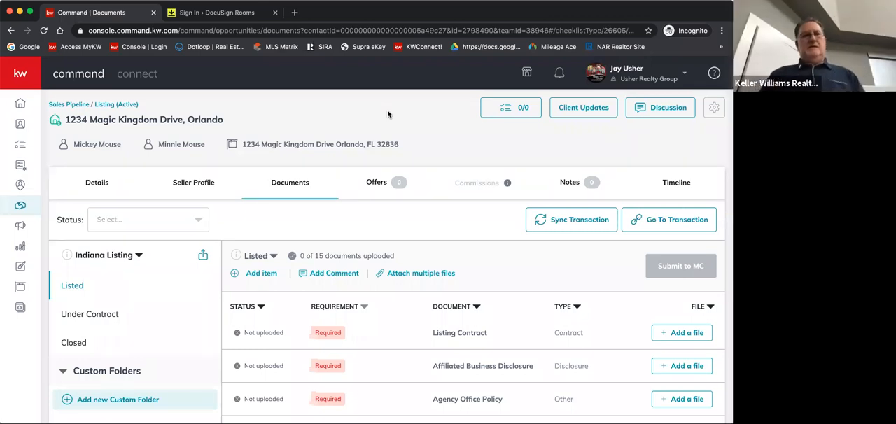
click(19, 126)
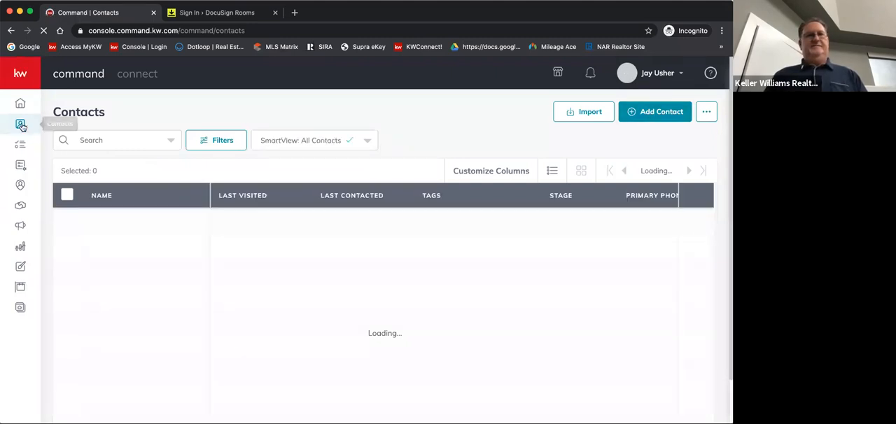
mouse_move(38, 124)
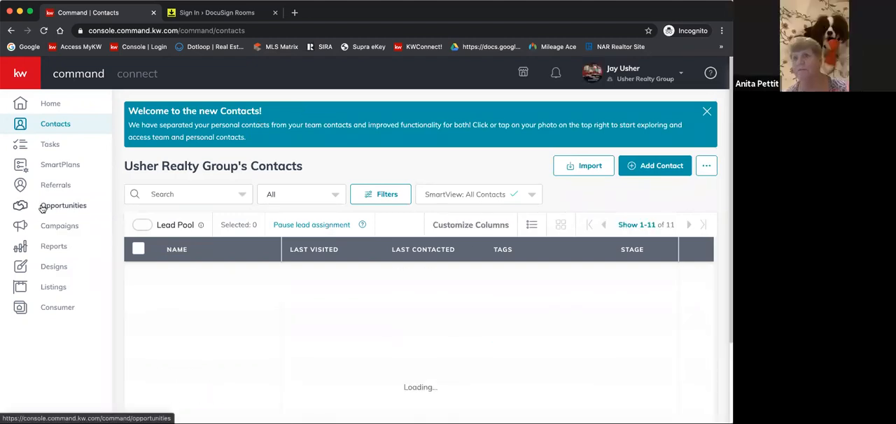
click(683, 75)
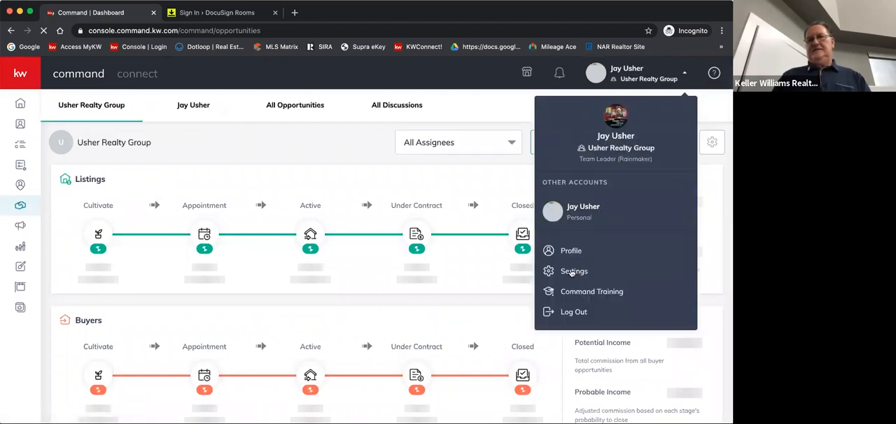
click(572, 272)
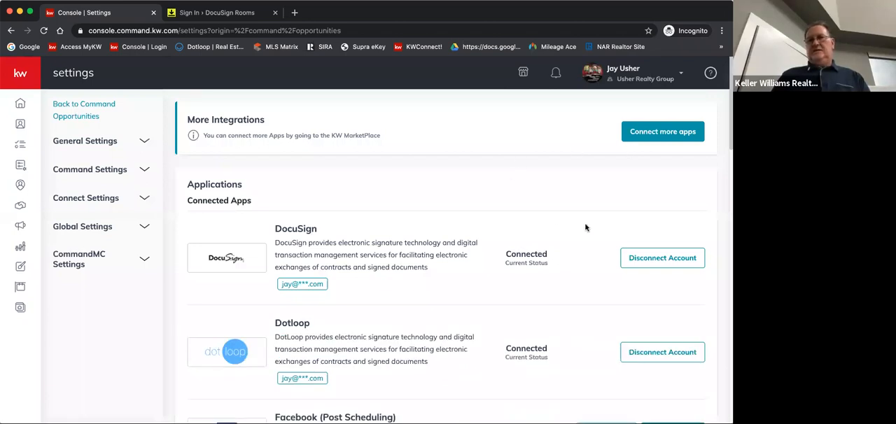
click(636, 79)
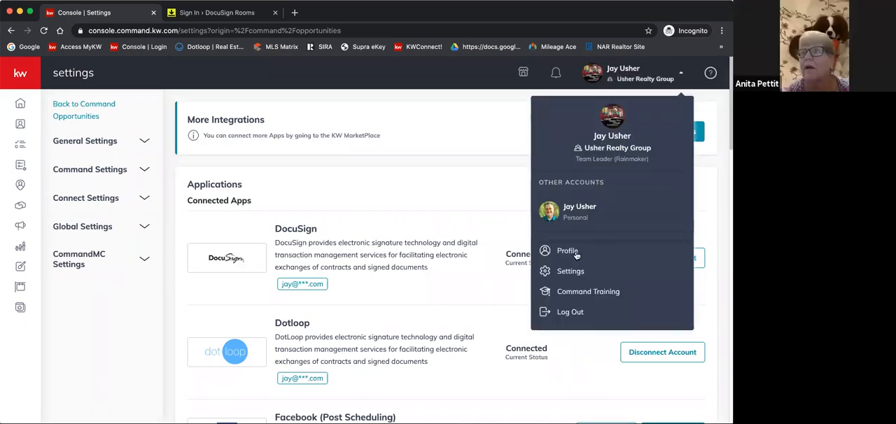
click(549, 143)
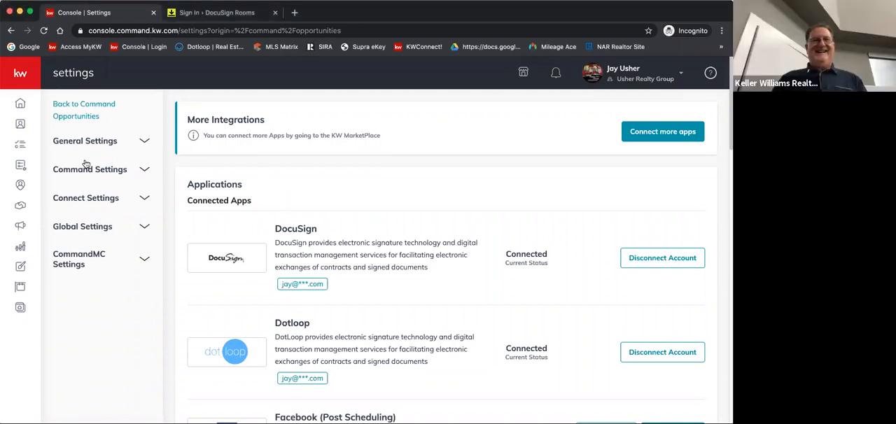
Reopen the Orlando listing from the Active listings' Staging stage and go from its documents to the linked DocuSign transaction
click(20, 207)
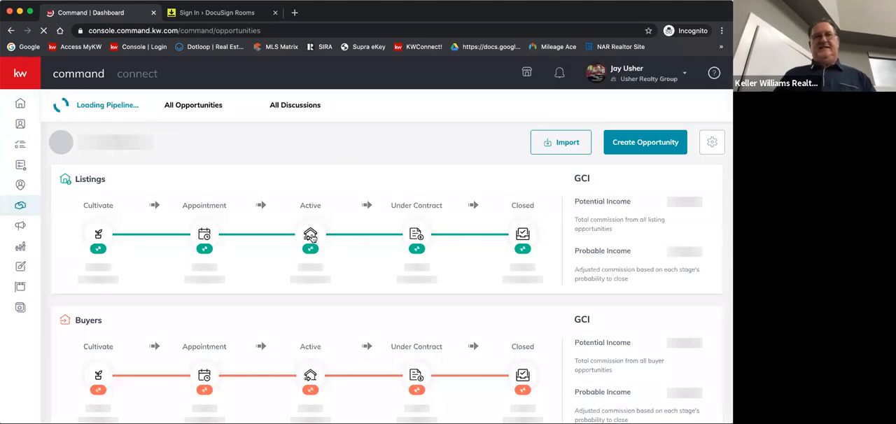
click(312, 238)
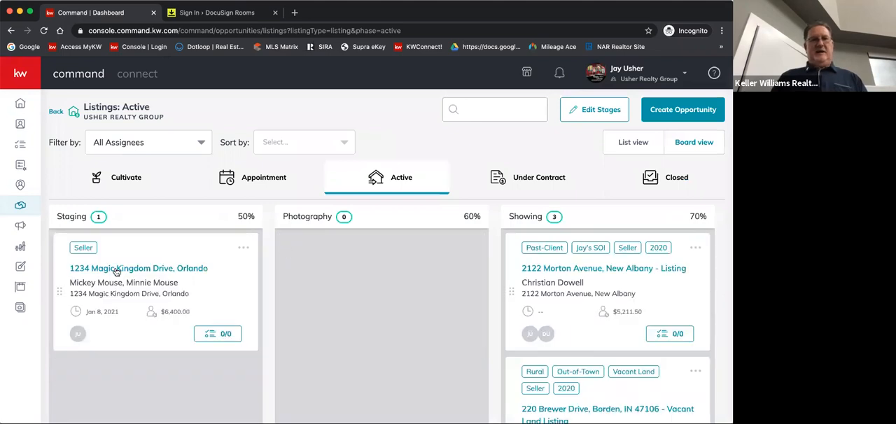
click(116, 271)
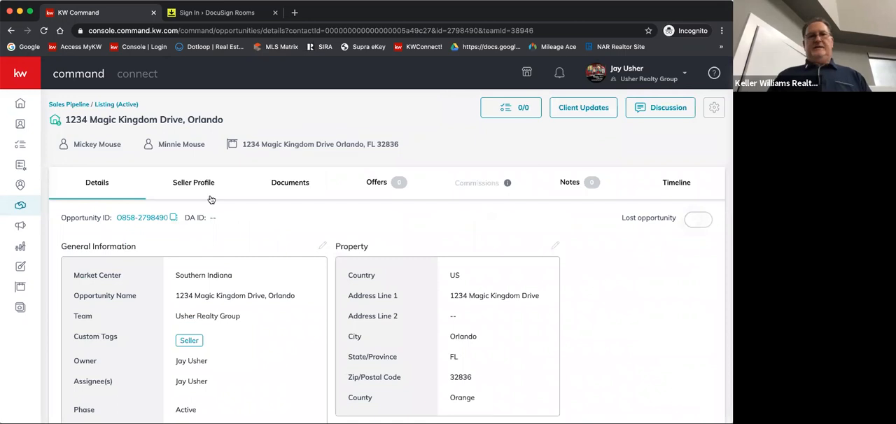
click(293, 191)
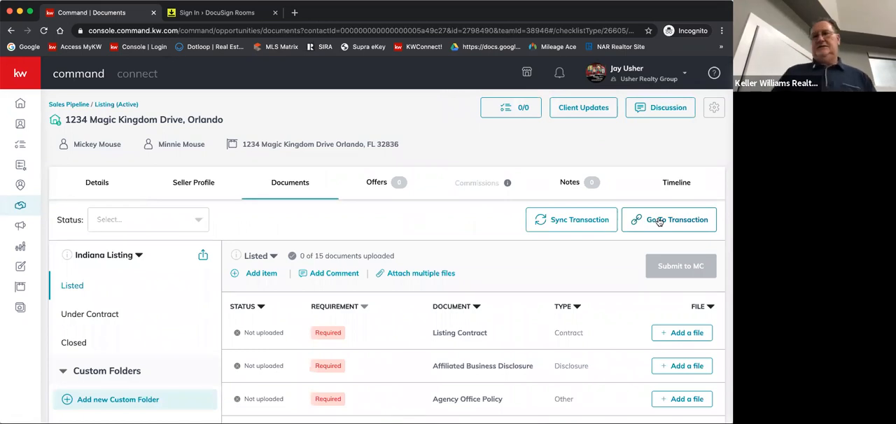
click(659, 221)
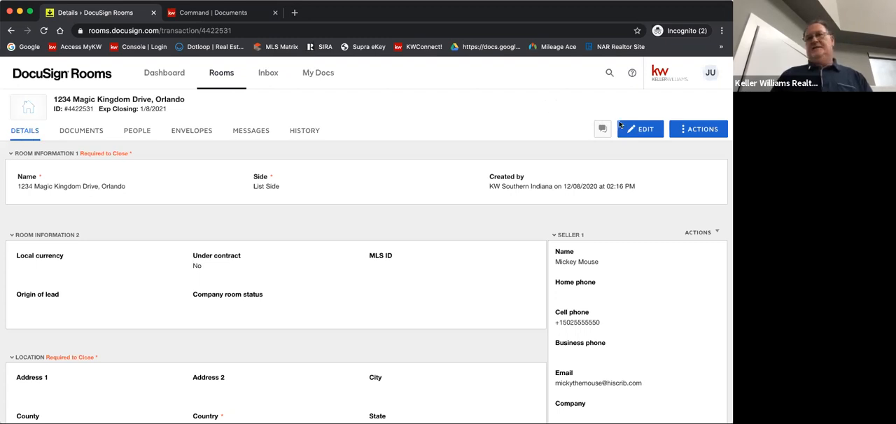
Start editing the DocuSign room's details and set the local currency to USD - United States Dollar
click(639, 133)
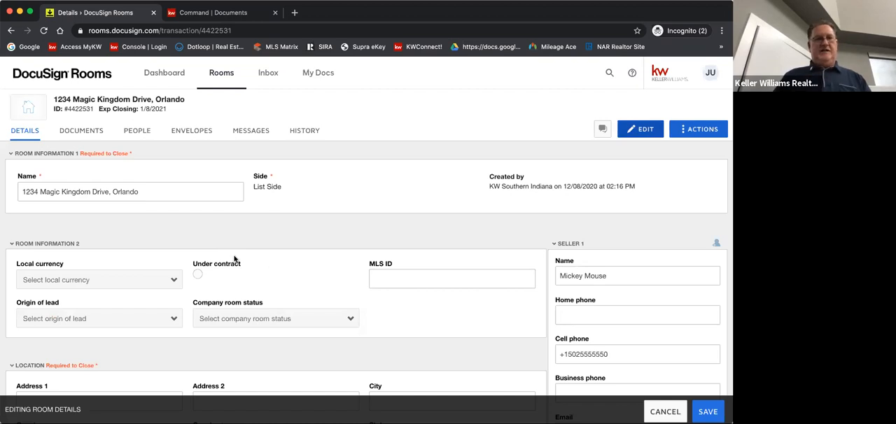
scroll(234, 259, down, 2)
click(73, 229)
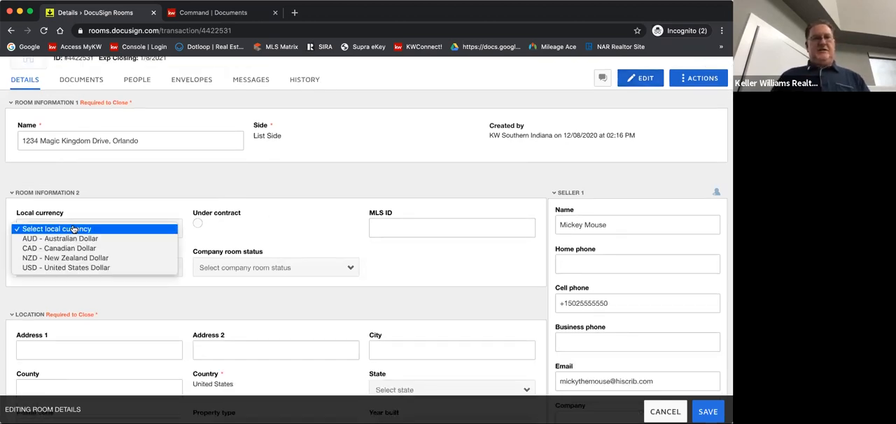
click(73, 268)
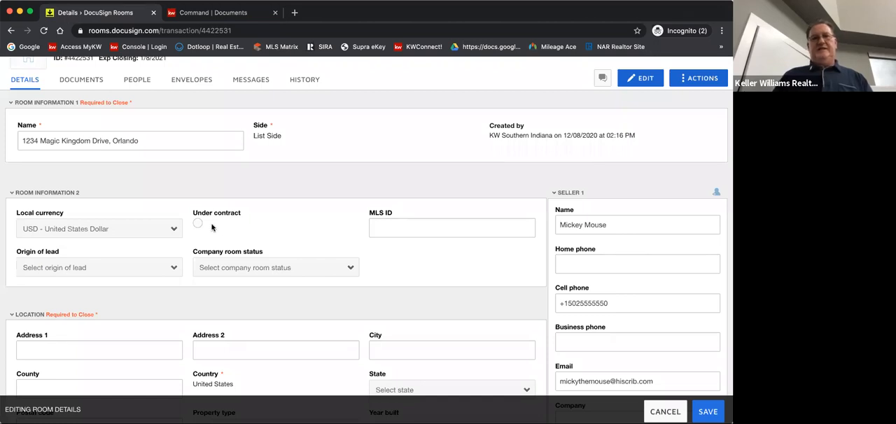
click(379, 226)
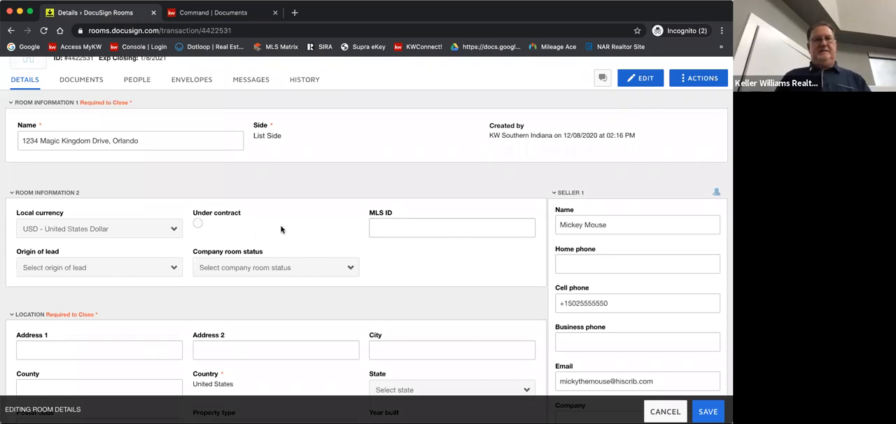
Set the room's origin of lead to Personal Referral and the company room status to New Listing
scroll(280, 231, down, 2)
click(173, 218)
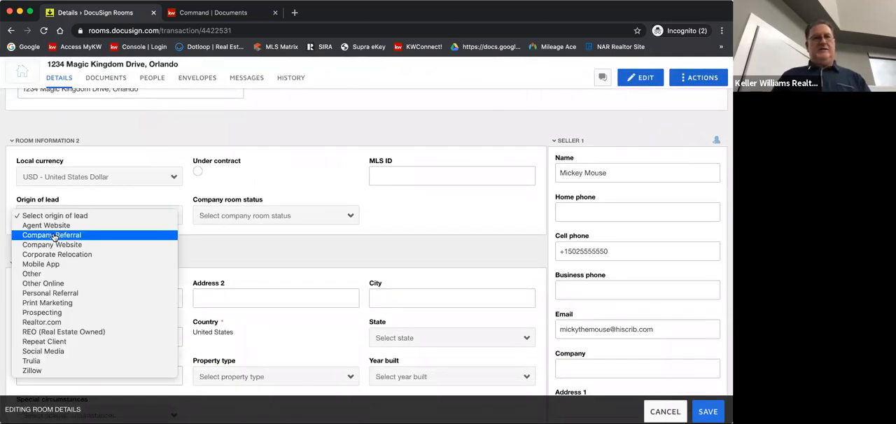
click(65, 294)
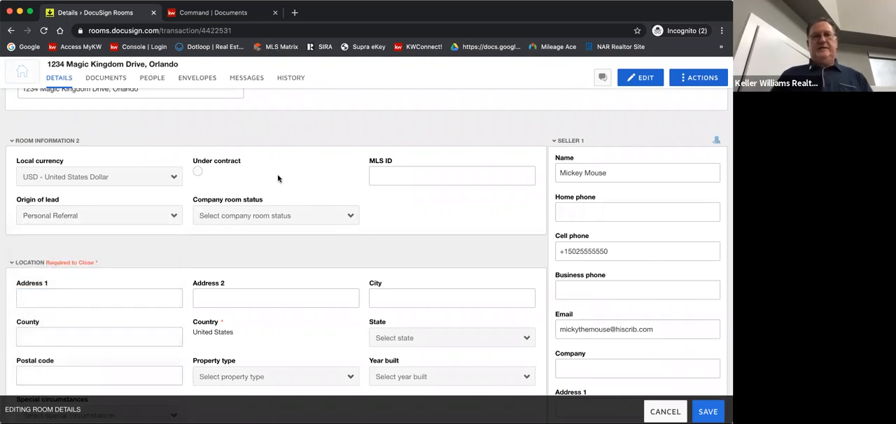
click(320, 219)
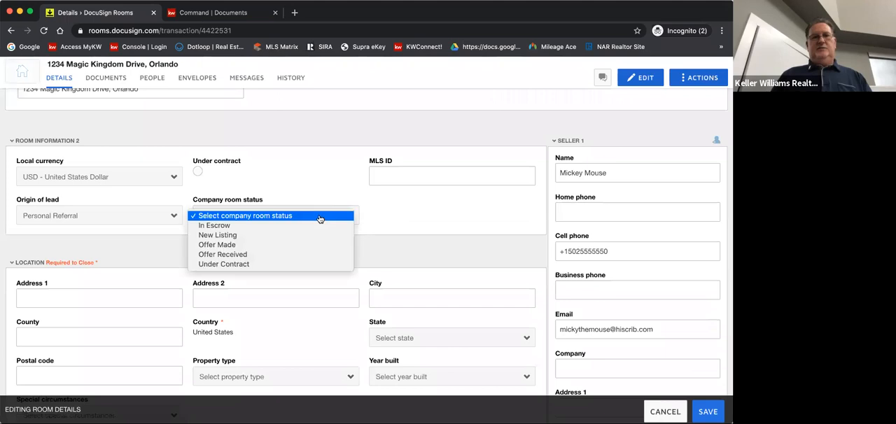
click(251, 237)
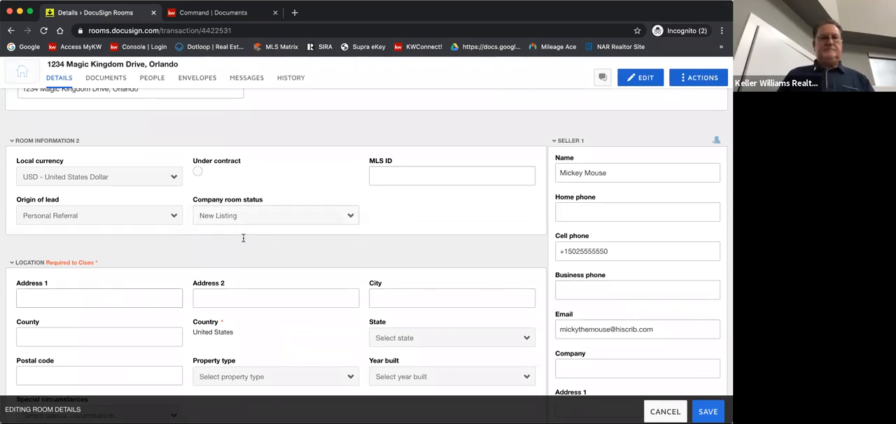
Enter the property's street address as Address 1 in the room's location details
scroll(70, 280, down, 3)
click(22, 188)
text(1234 )
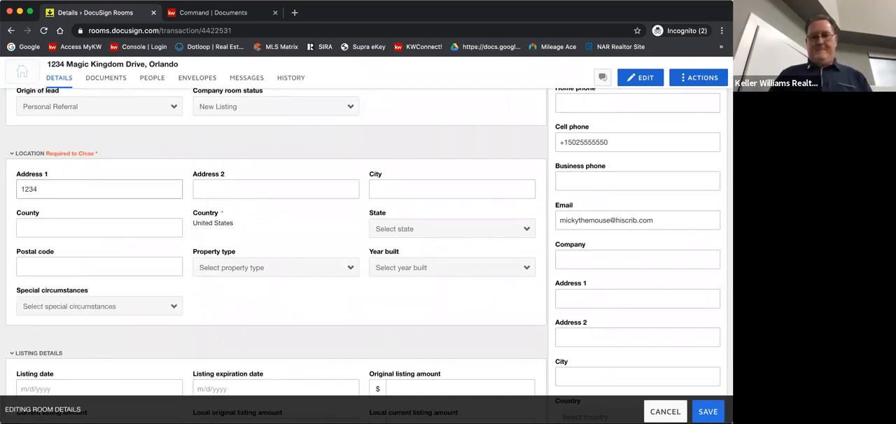
text(Magic Kingdo)
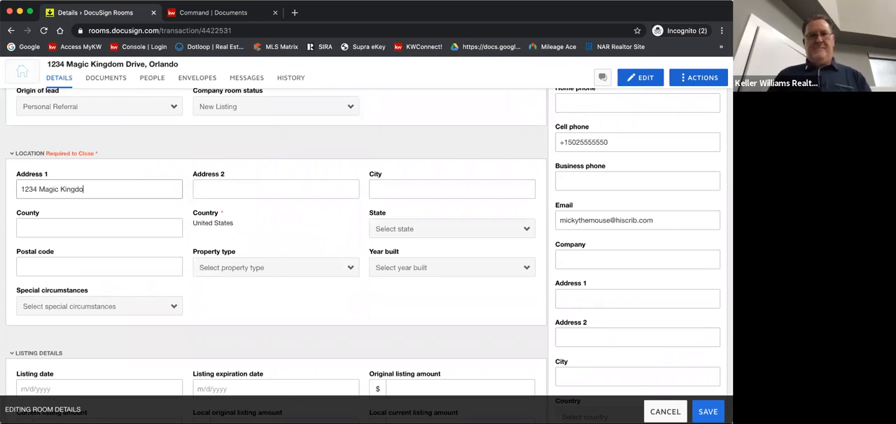
text(m Drive)
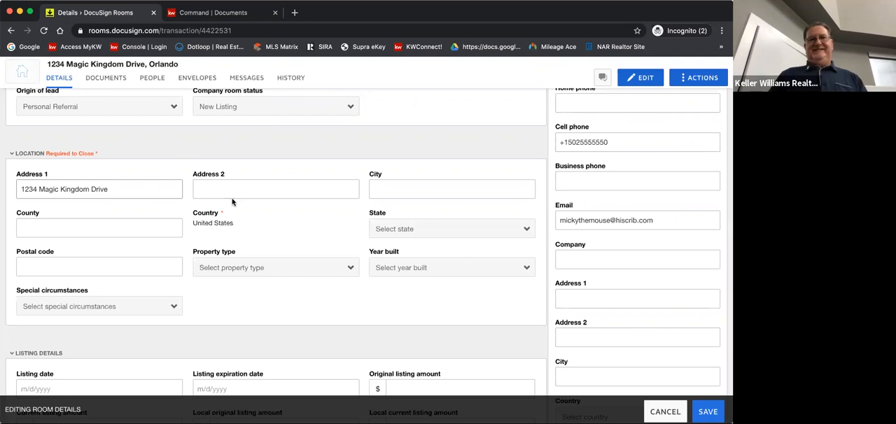
Fill in the room's location details with Orlando as the city, Orange as the county and Florida as the state
click(384, 183)
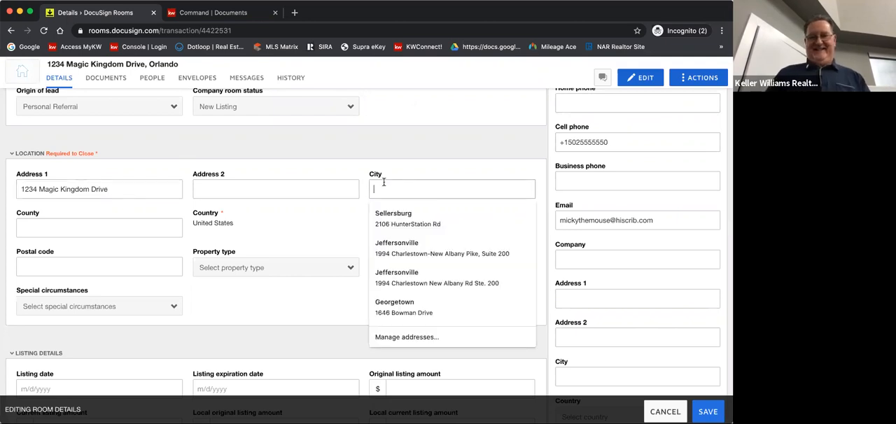
text(Orlando)
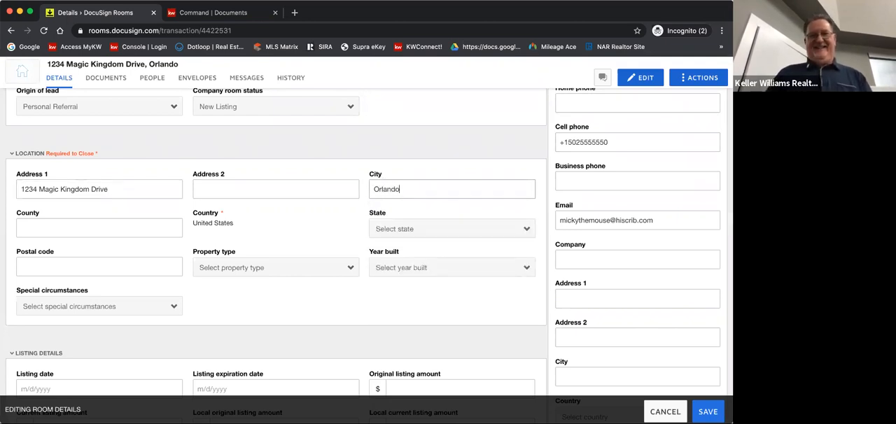
click(48, 230)
text(Orange)
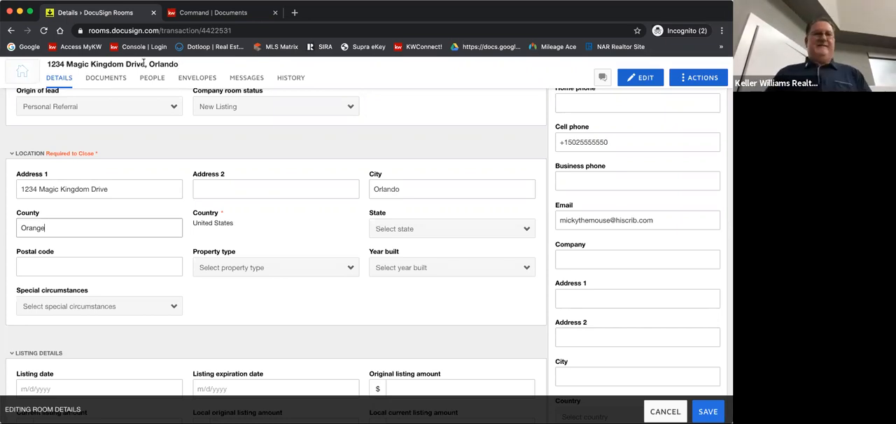
click(67, 224)
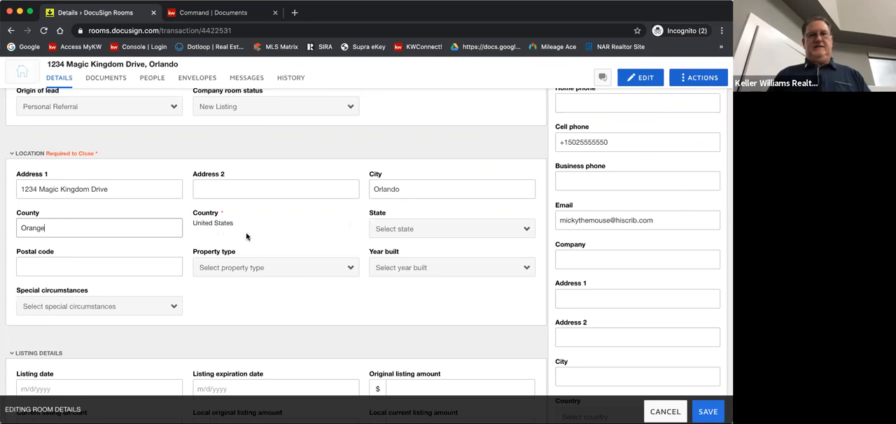
click(390, 230)
scroll(409, 359, down, 4)
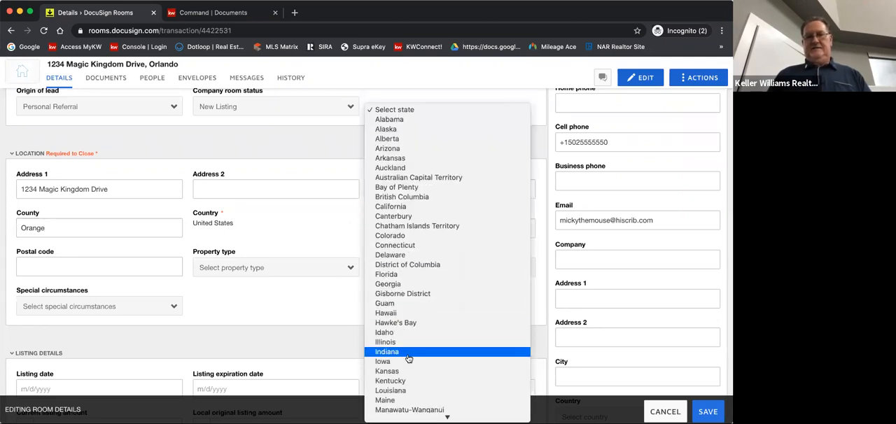
click(390, 276)
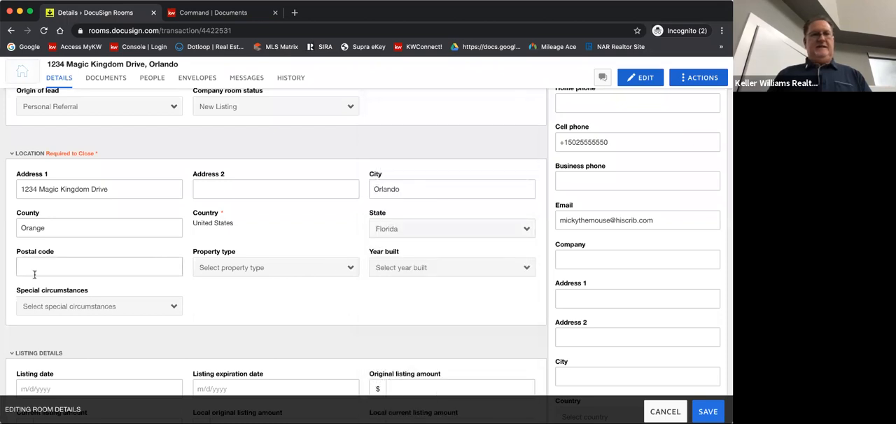
Leave the postal code empty and set the property type to Residential Detached in the location details
click(20, 267)
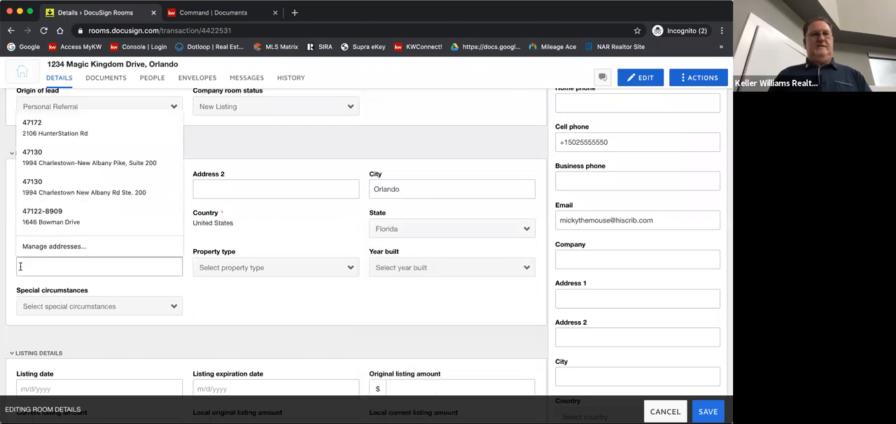
click(294, 240)
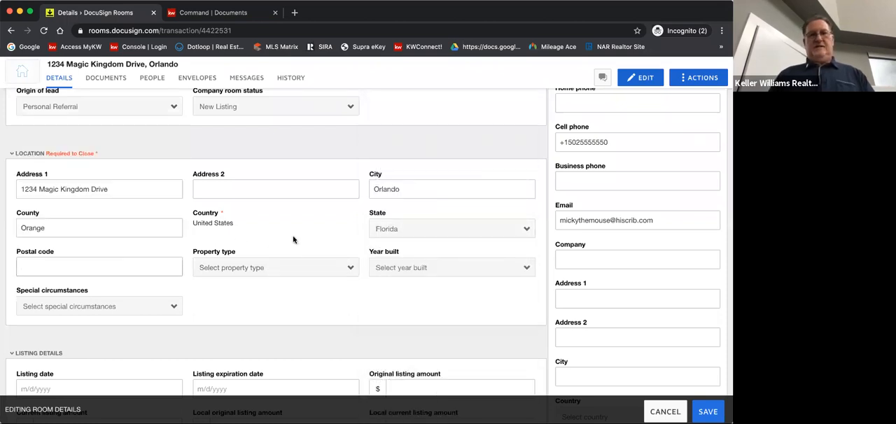
click(350, 270)
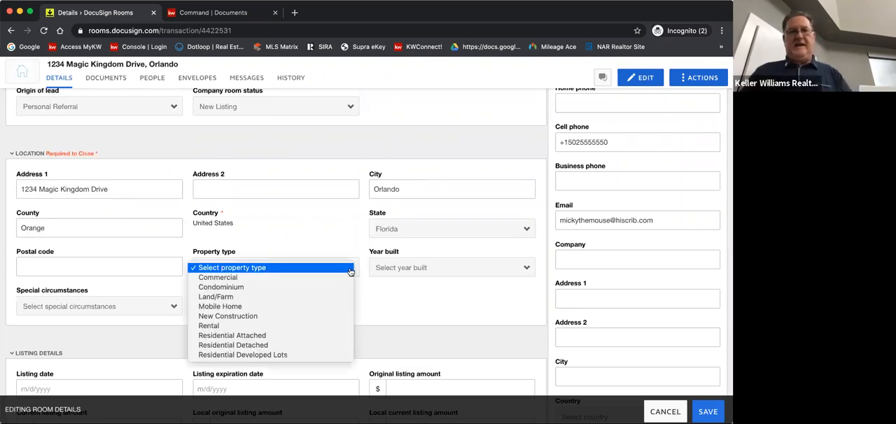
click(232, 345)
Set the property's year built to 1959 in the location details
click(410, 272)
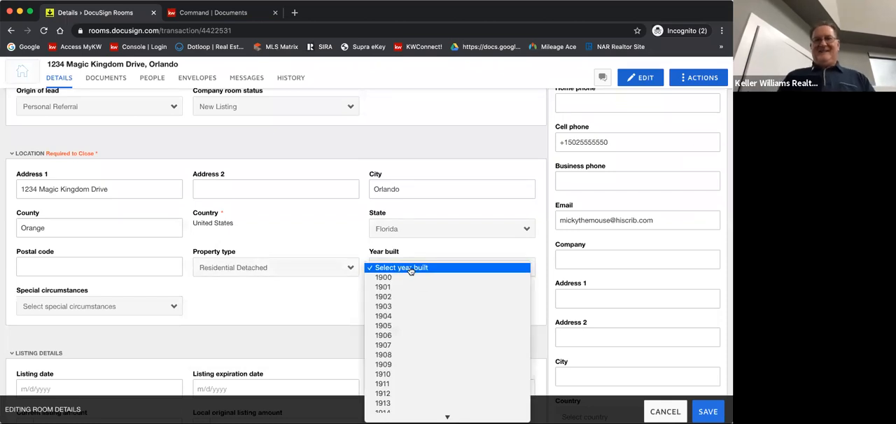
scroll(409, 321, down, 10)
click(410, 321)
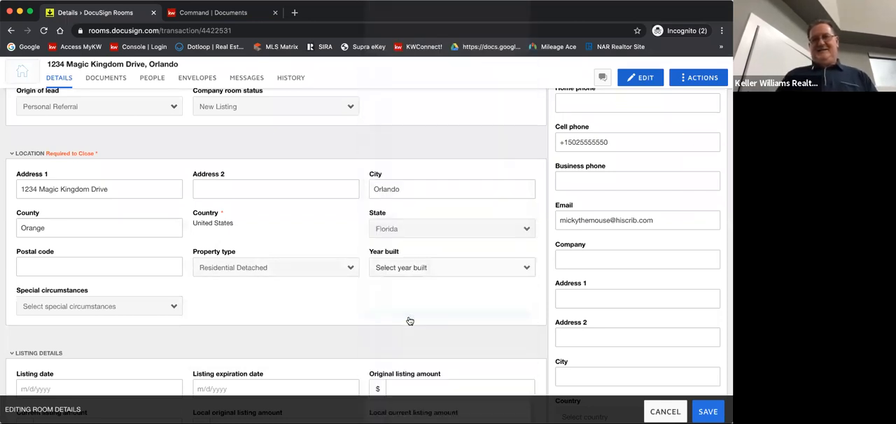
click(416, 264)
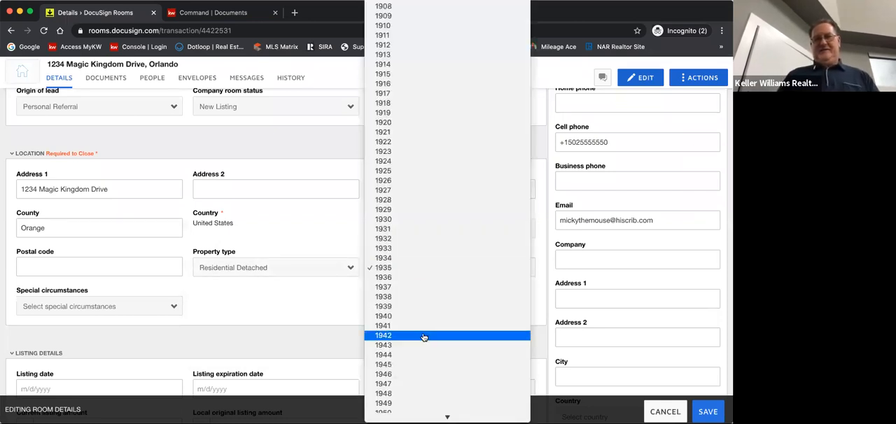
scroll(424, 337, down, 8)
click(400, 234)
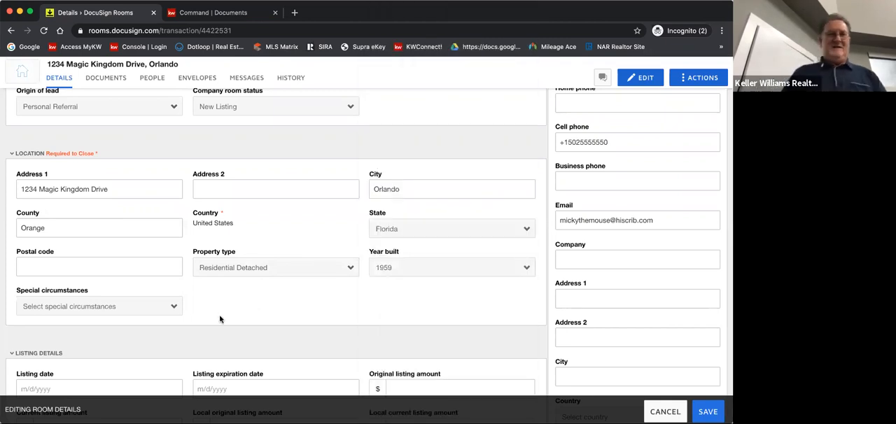
Check which special circumstances options are available for the property, leaving none selected
scroll(196, 312, down, 1)
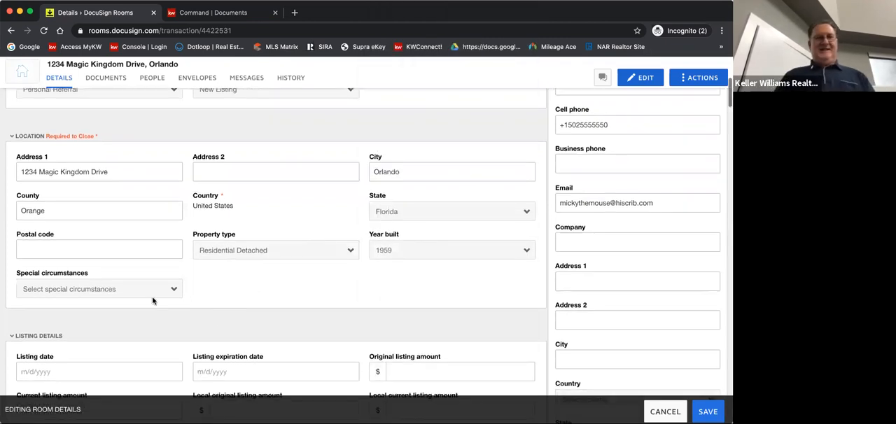
click(116, 290)
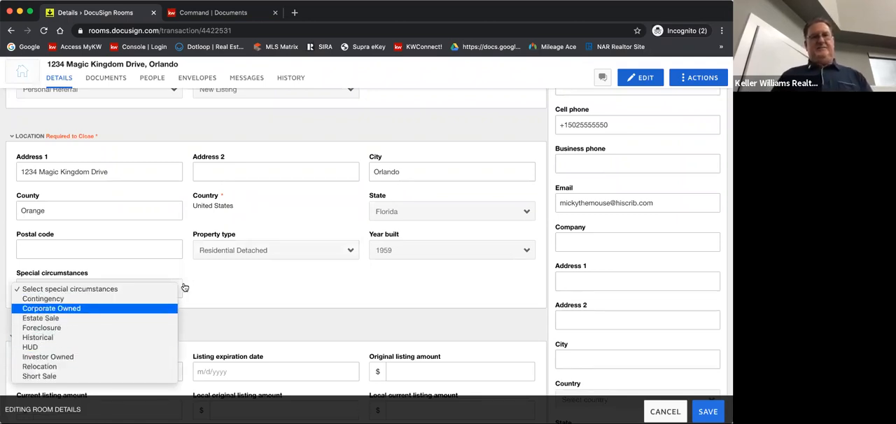
click(225, 275)
Set the listing date to 12/8/2020 in the room's listing details
scroll(226, 276, down, 1)
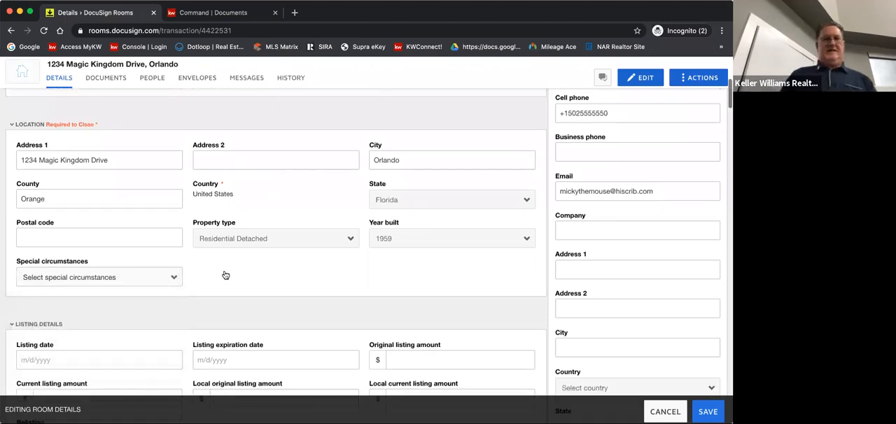
scroll(225, 272, down, 2)
scroll(225, 272, down, 2)
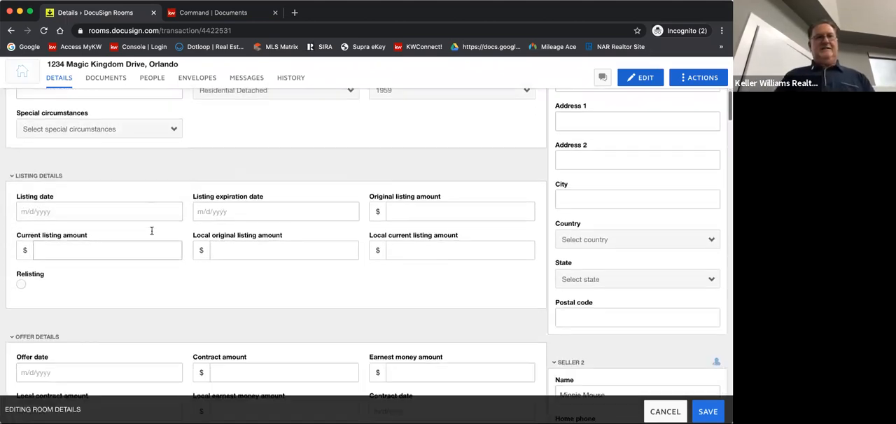
click(33, 210)
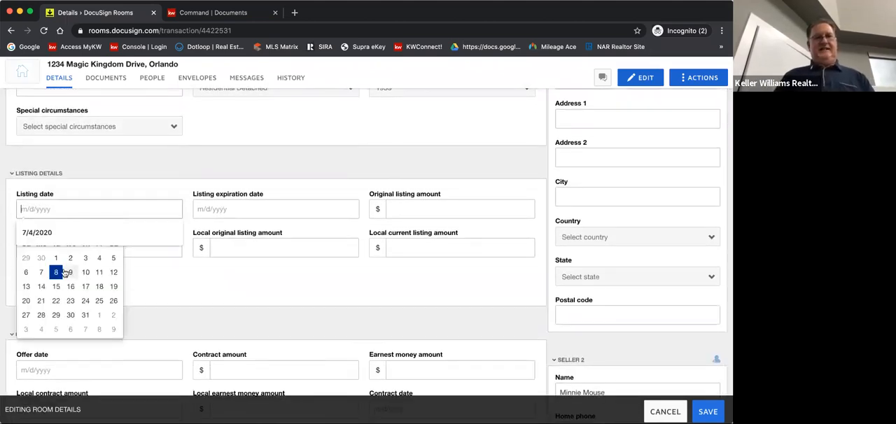
click(56, 273)
Set the listing expiration date to 6/8/2021
click(231, 201)
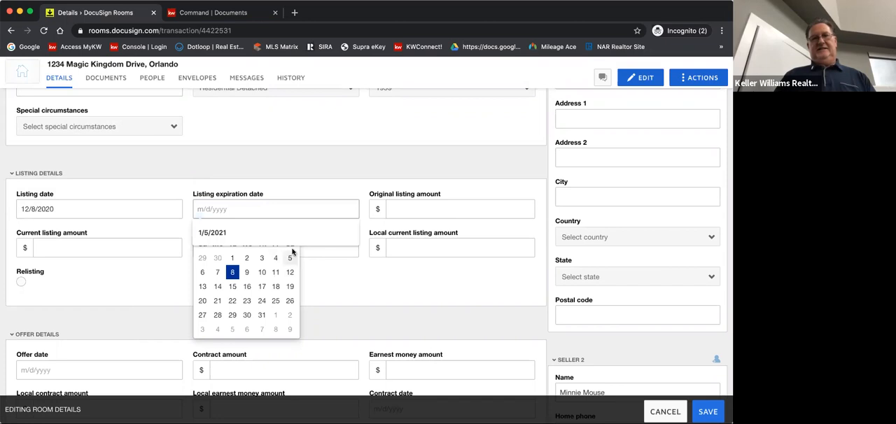
click(279, 249)
click(292, 230)
click(292, 230)
click(292, 230)
click(292, 230)
click(292, 229)
click(290, 229)
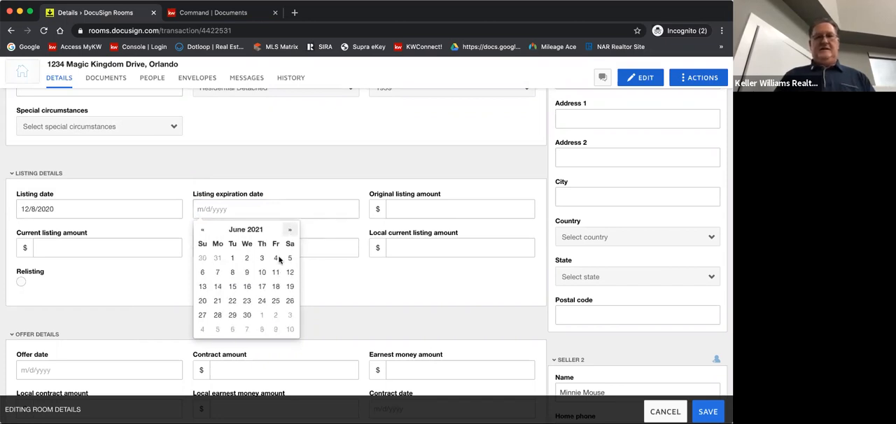
click(232, 272)
Enter 200000 as the original listing amount in the listing details
click(399, 203)
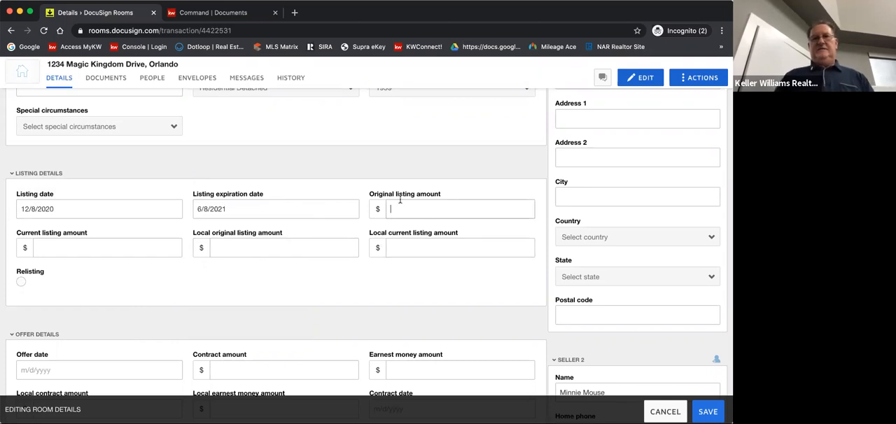
text(200000)
click(68, 248)
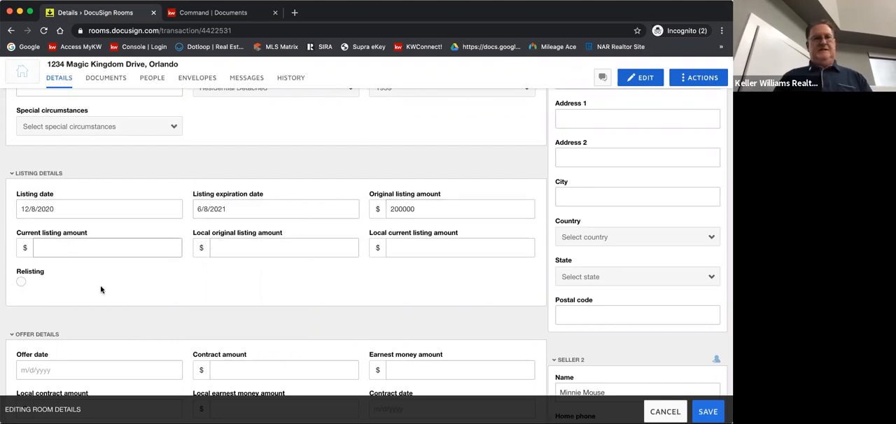
Enter 2400 as the tax annual amount in the room's property details
scroll(101, 290, down, 5)
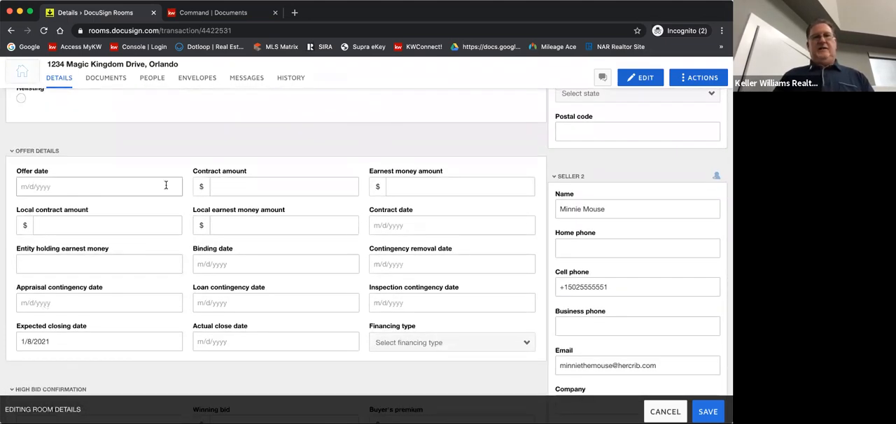
scroll(200, 233, down, 4)
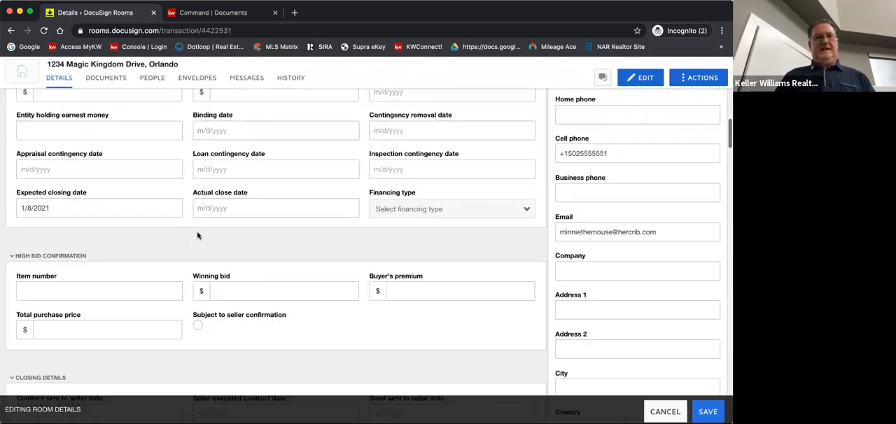
scroll(197, 236, down, 7)
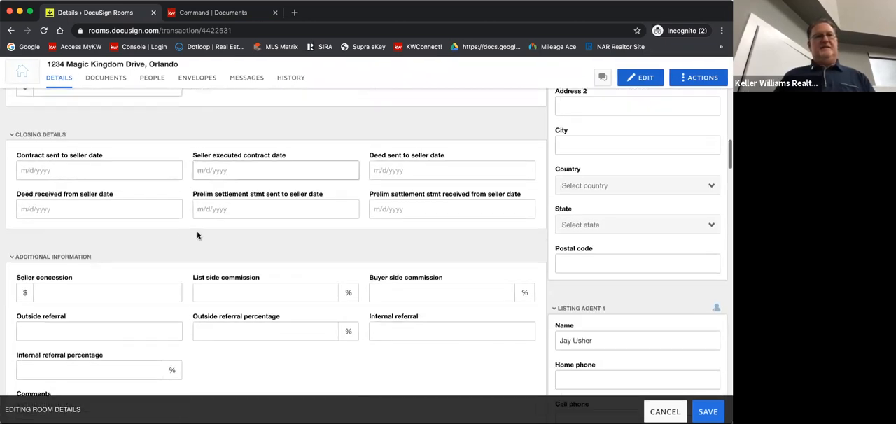
scroll(168, 190, down, 1)
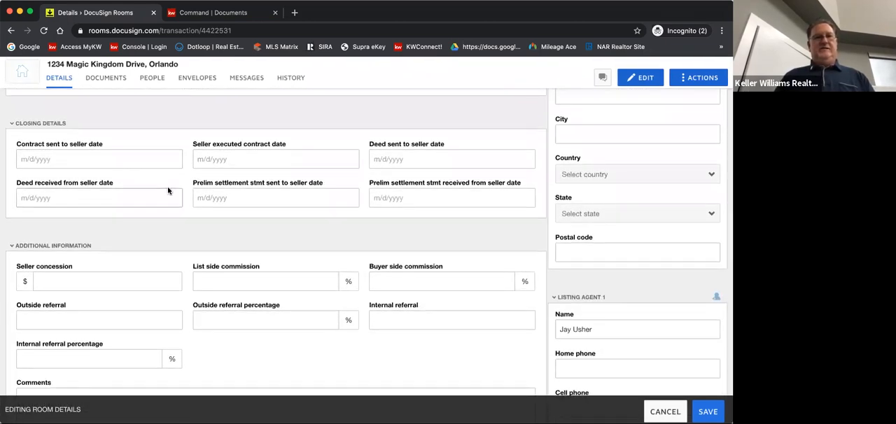
scroll(168, 190, down, 3)
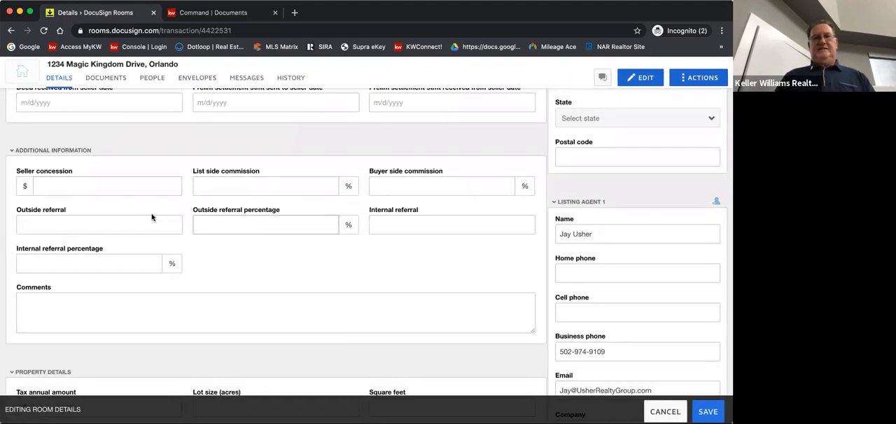
scroll(98, 252, down, 5)
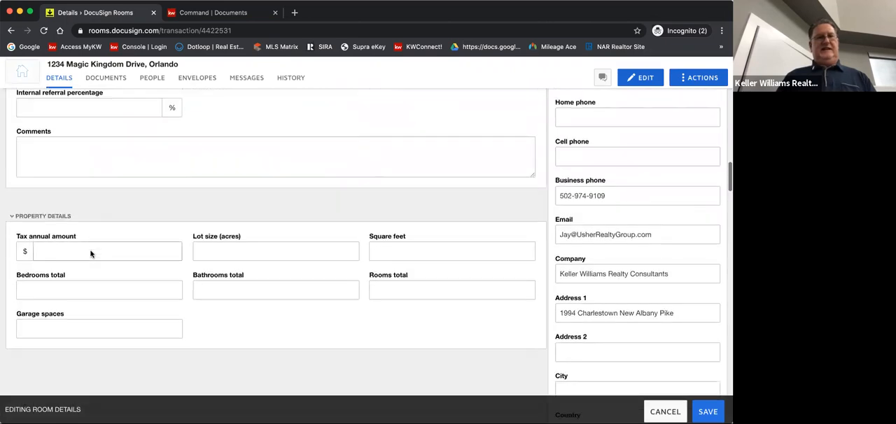
scroll(91, 254, down, 1)
click(50, 220)
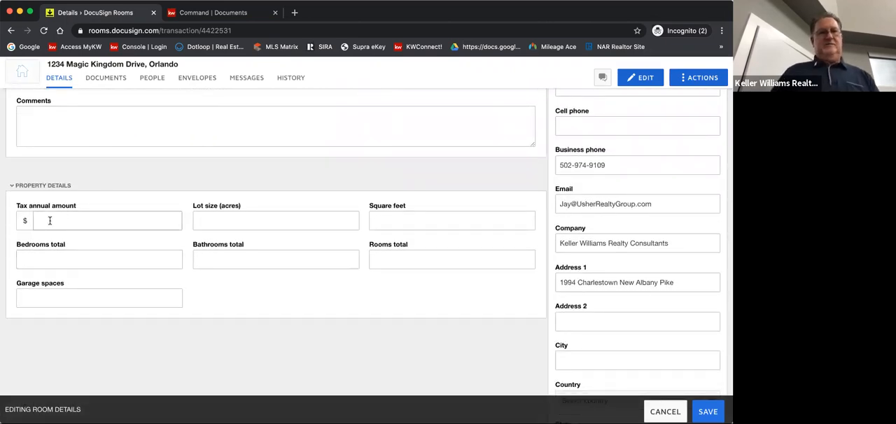
text(24000)
key(BackSpace)
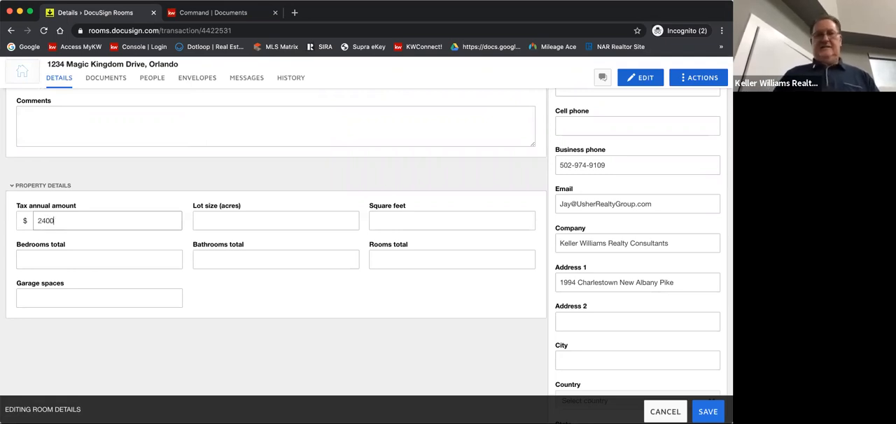
Set the property's lot size to 1.0 AC and its square feet to 3000
click(208, 215)
text(1.)
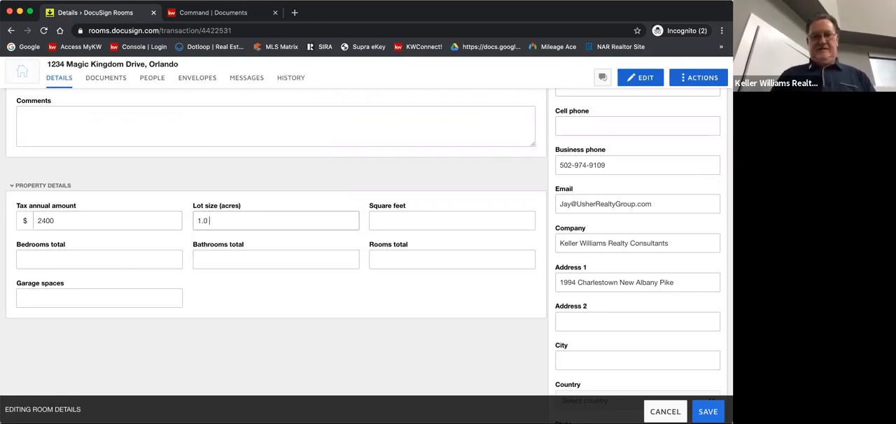
text(0 AC)
click(384, 219)
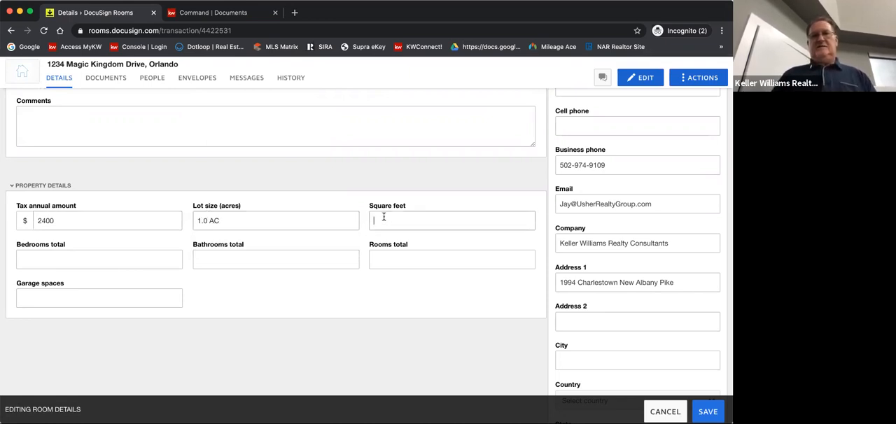
text(3000)
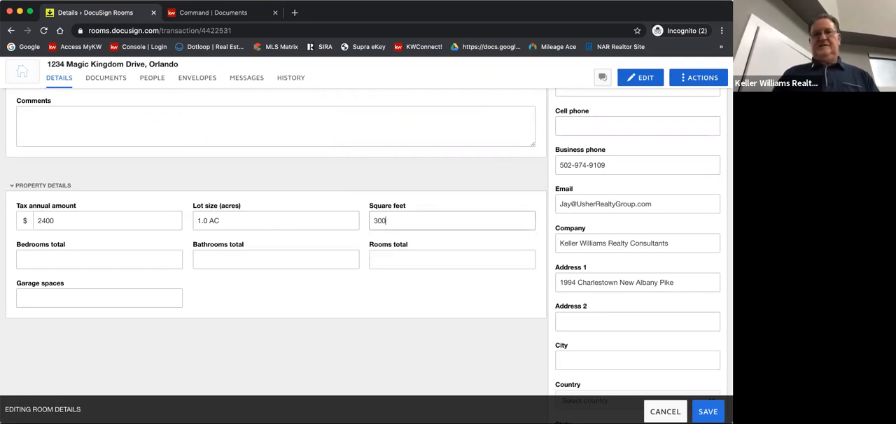
Set the property details to 4 bedrooms, 3 bathrooms, 8 total rooms and 2 garage spaces
click(80, 253)
text(4)
click(201, 255)
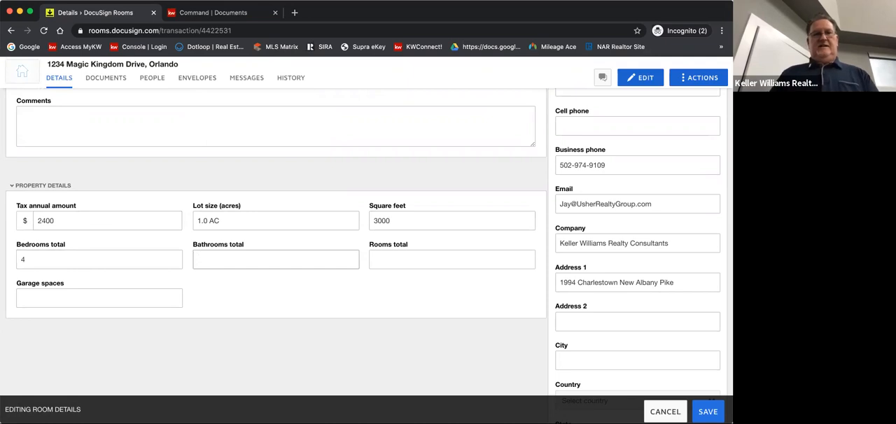
click(388, 259)
click(388, 258)
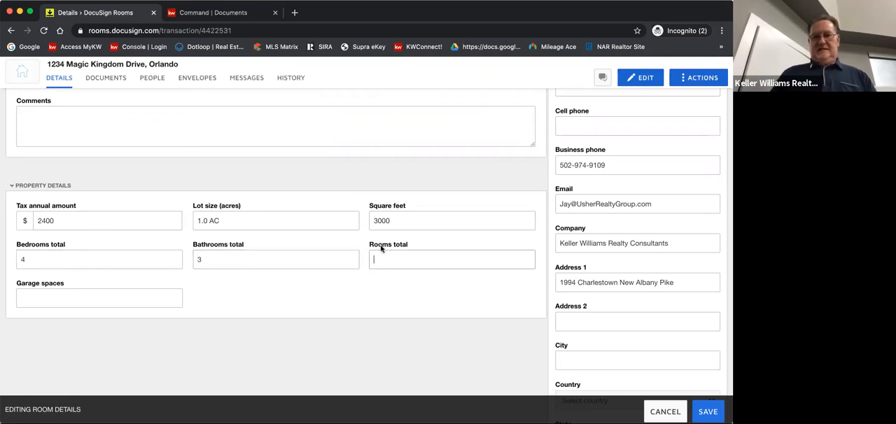
text(8)
click(31, 296)
text(2)
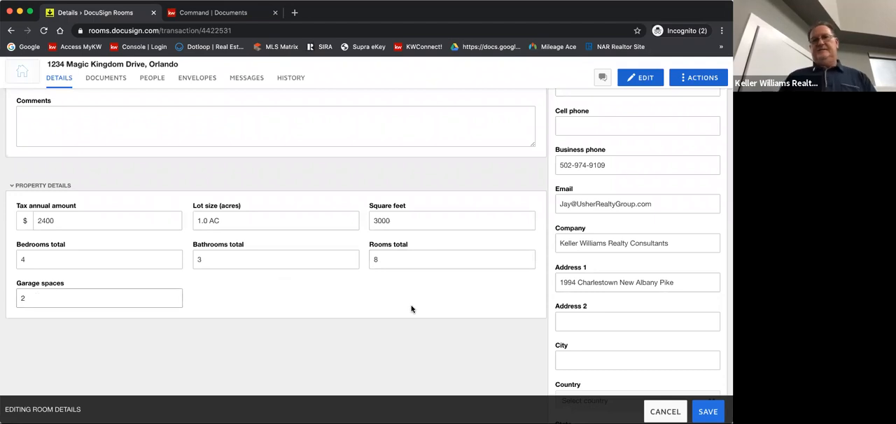
Review the first seller's name, phone, email and address fields in the room details
scroll(412, 309, up, 3)
scroll(412, 309, down, 2)
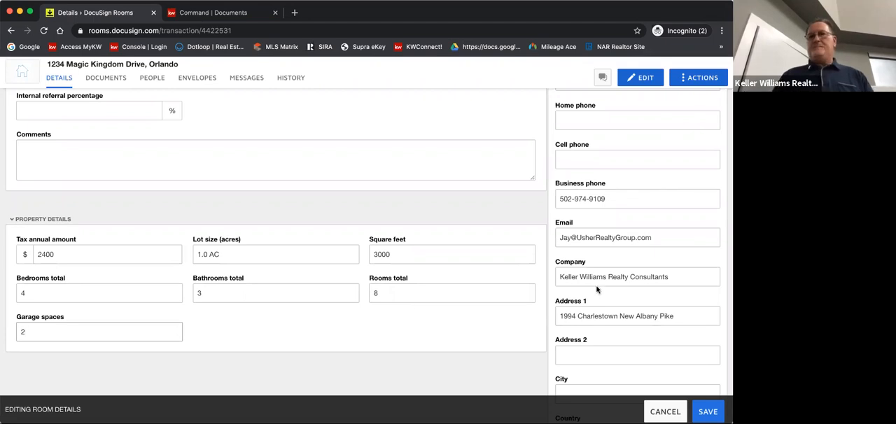
scroll(596, 289, up, 10)
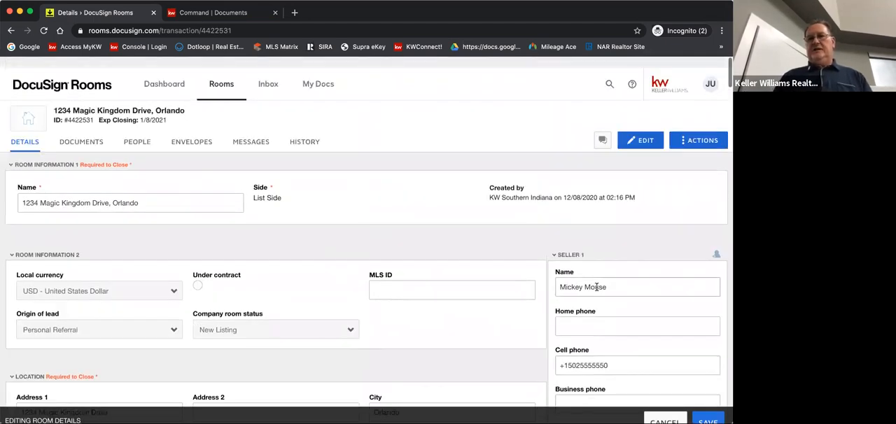
scroll(646, 294, down, 4)
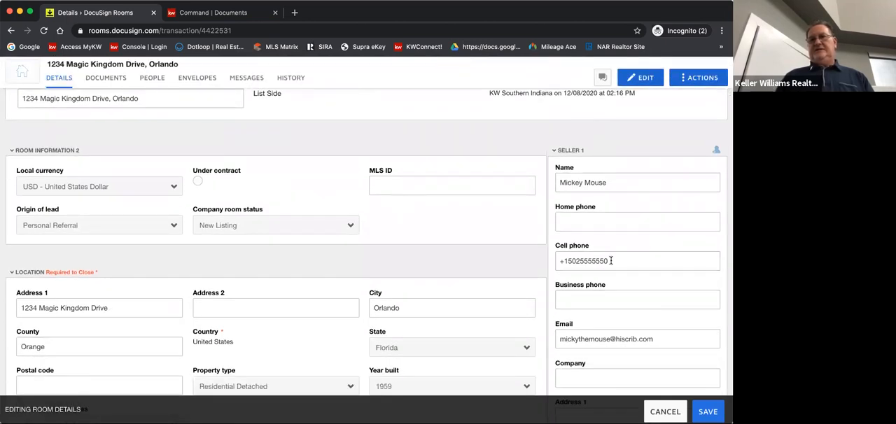
scroll(616, 262, down, 2)
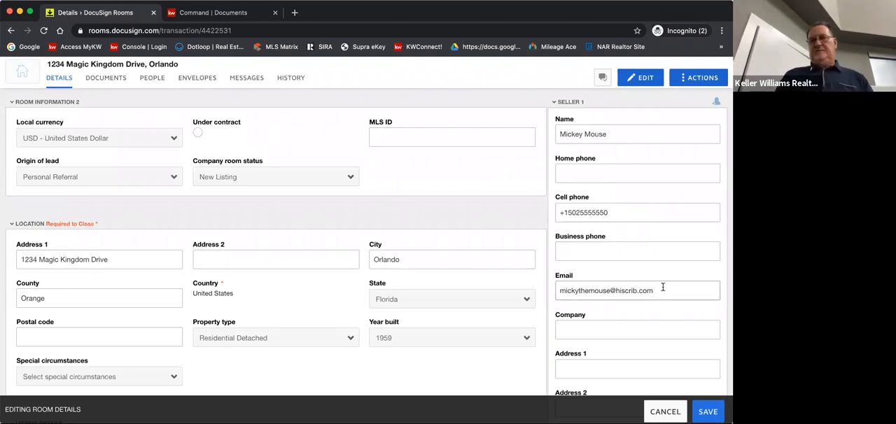
scroll(663, 289, down, 2)
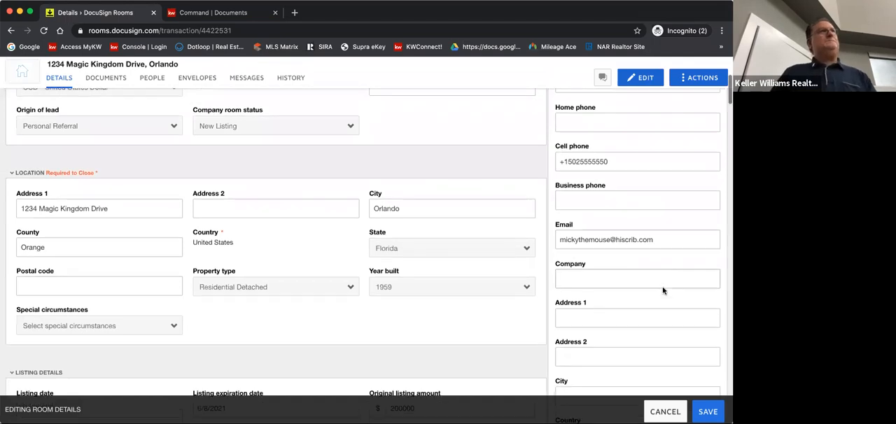
scroll(664, 290, down, 1)
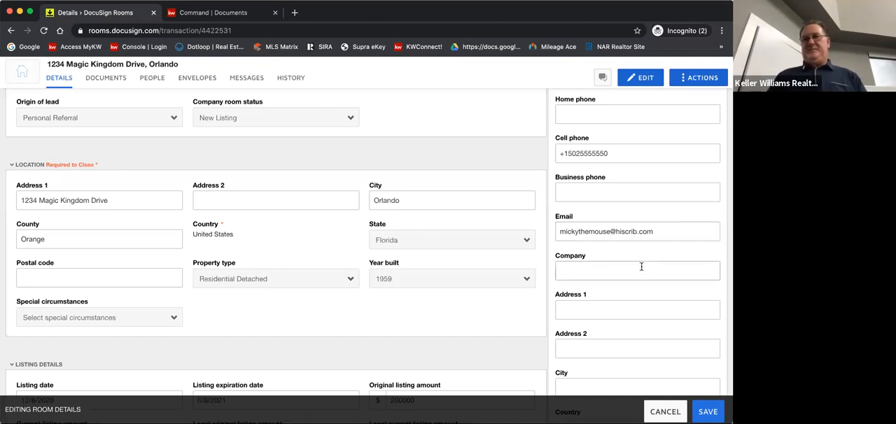
scroll(642, 267, down, 1)
scroll(641, 267, up, 2)
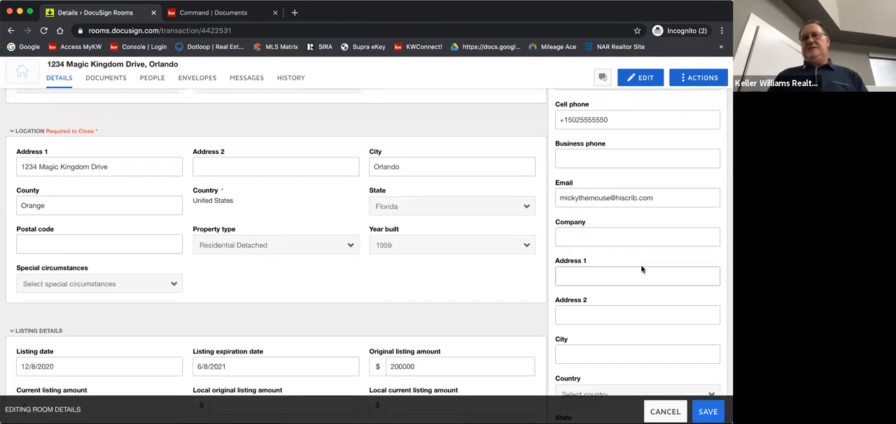
scroll(642, 269, down, 1)
scroll(641, 269, down, 1)
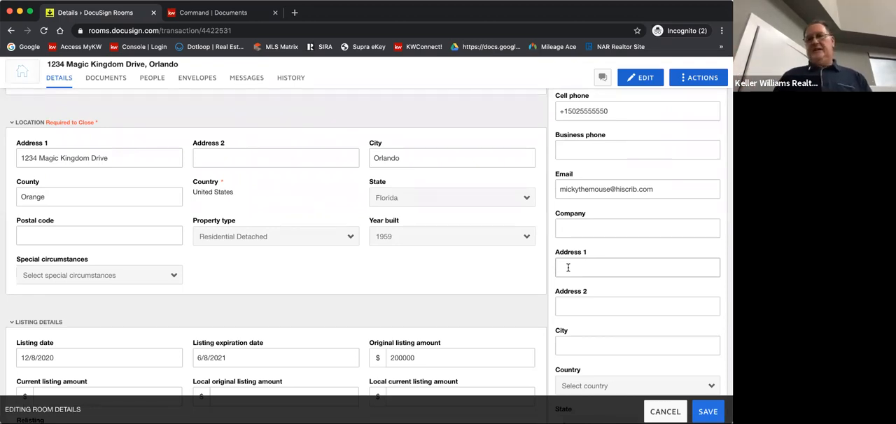
click(568, 265)
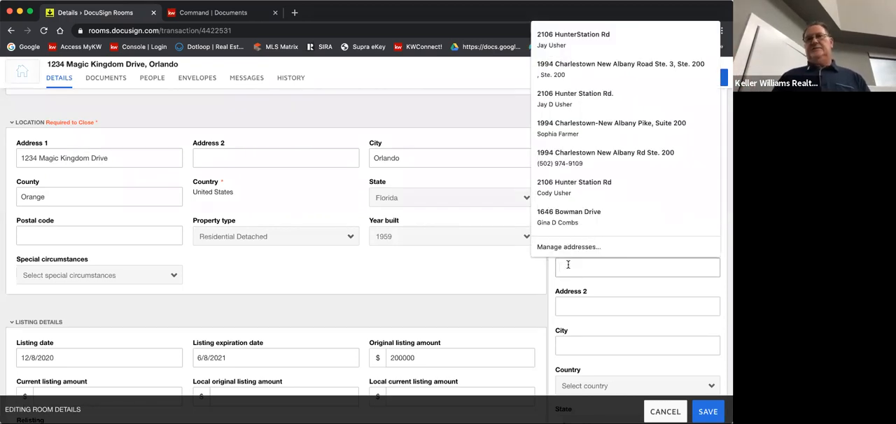
text(1234n)
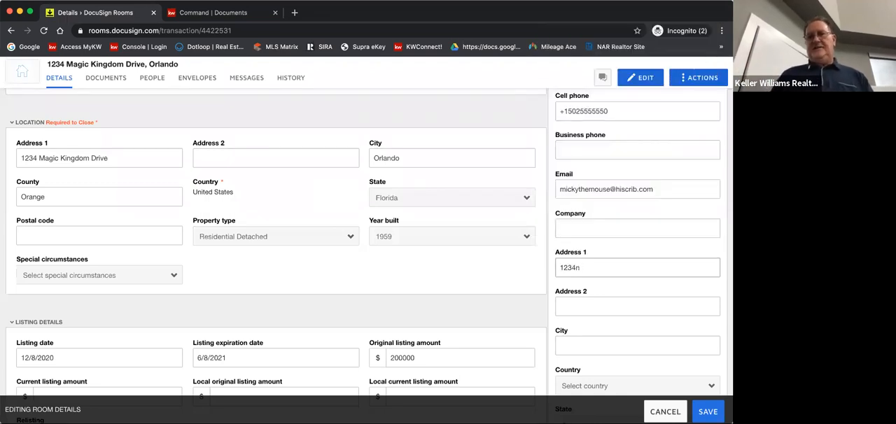
key(BackSpace)
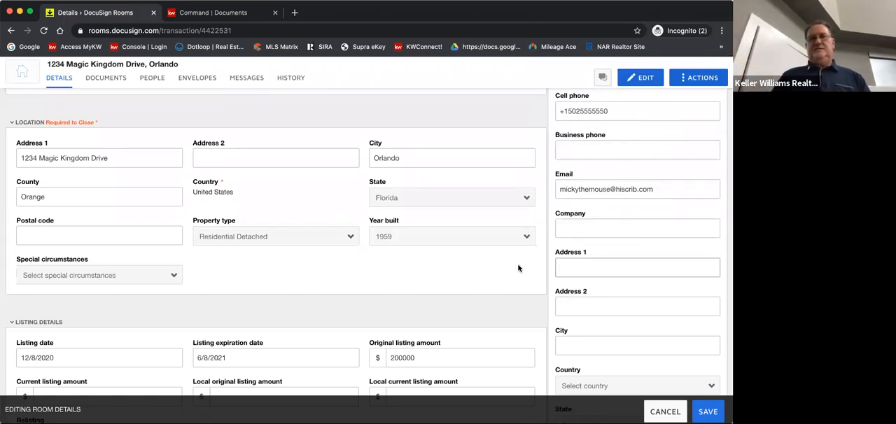
Look over the listing, offer, closing, additional information and property sections of the room details form
scroll(518, 268, down, 10)
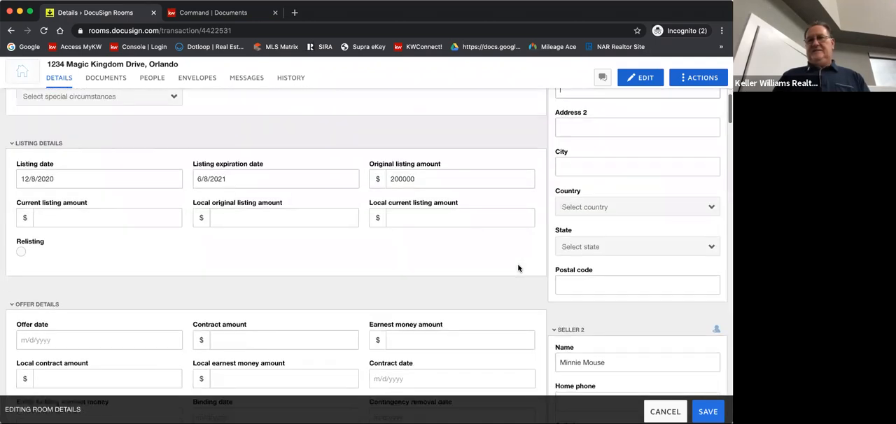
scroll(519, 268, down, 8)
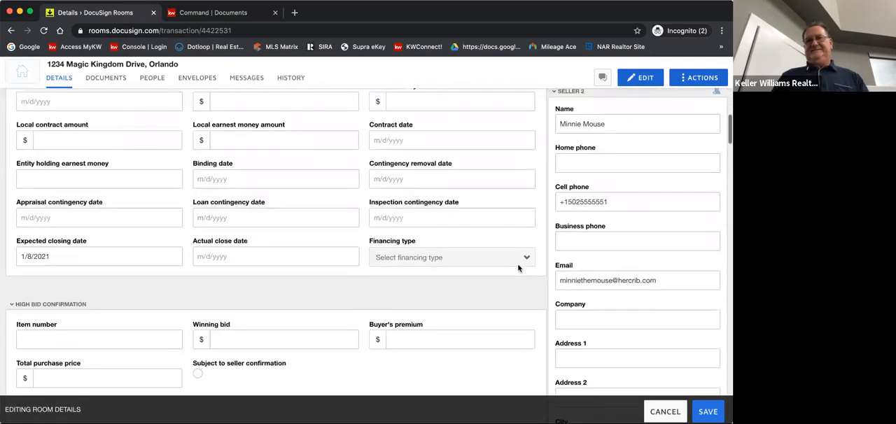
scroll(518, 268, down, 14)
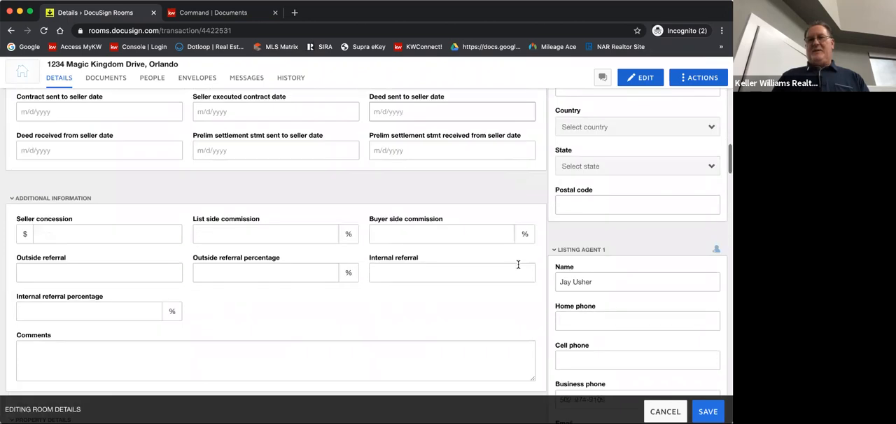
scroll(520, 283, down, 1)
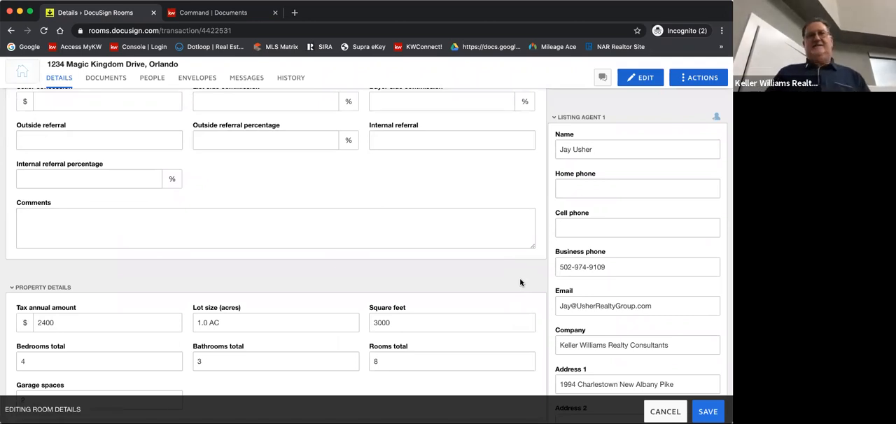
scroll(520, 283, up, 10)
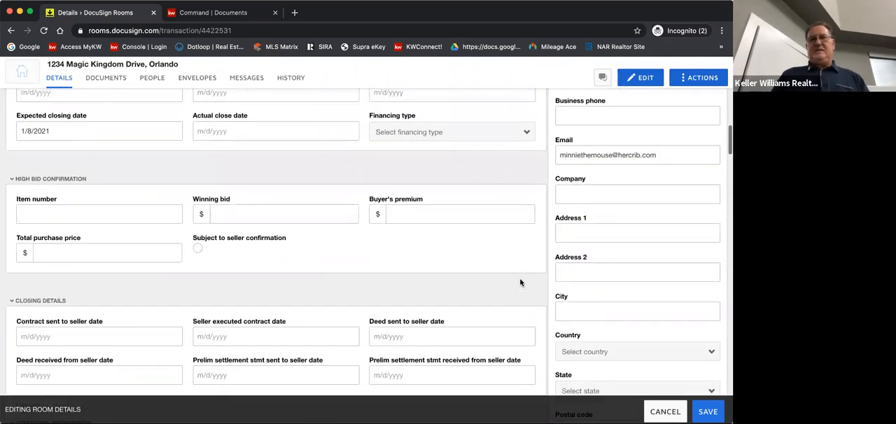
scroll(520, 283, up, 5)
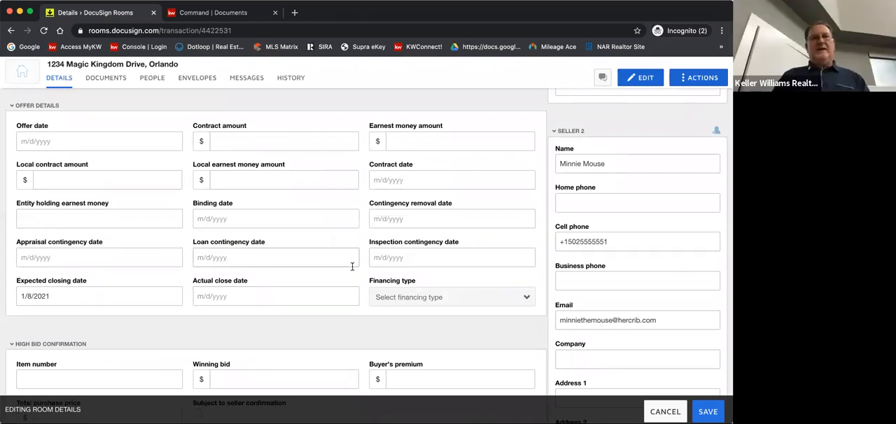
scroll(335, 242, up, 10)
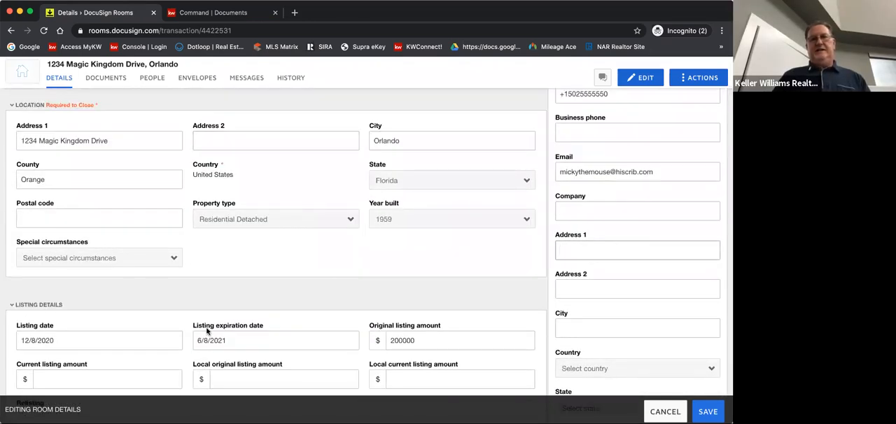
Examine the contact sections for the second seller, listing agents and buyer, and return to the first seller
scroll(298, 327, down, 5)
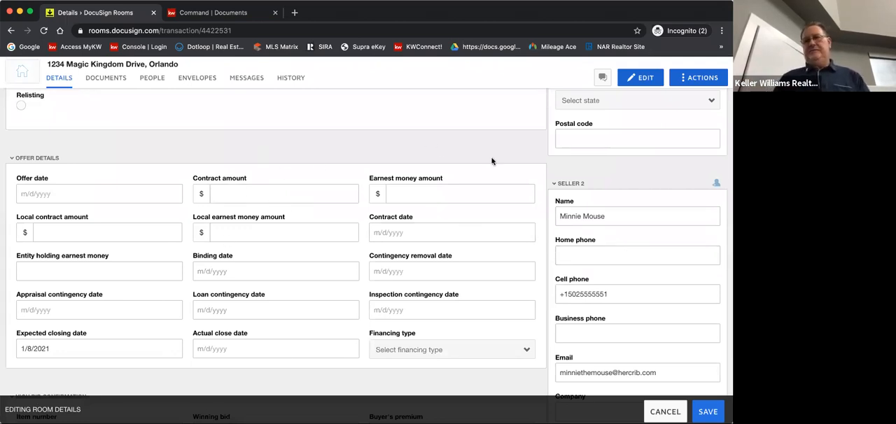
scroll(492, 161, down, 2)
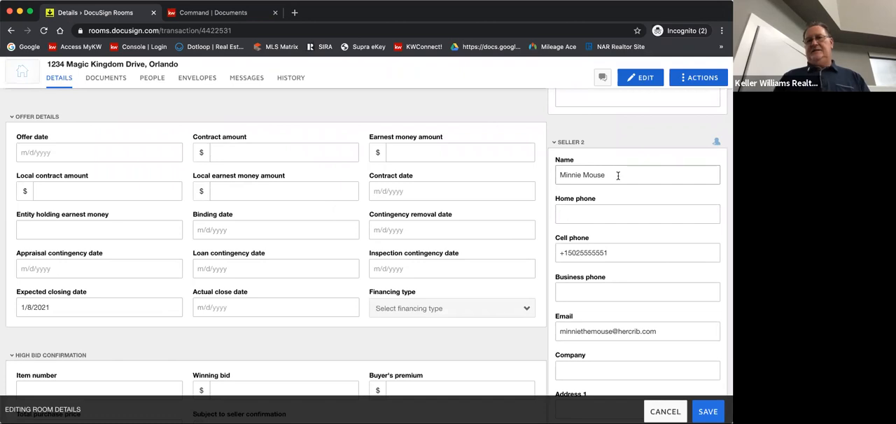
scroll(617, 176, down, 3)
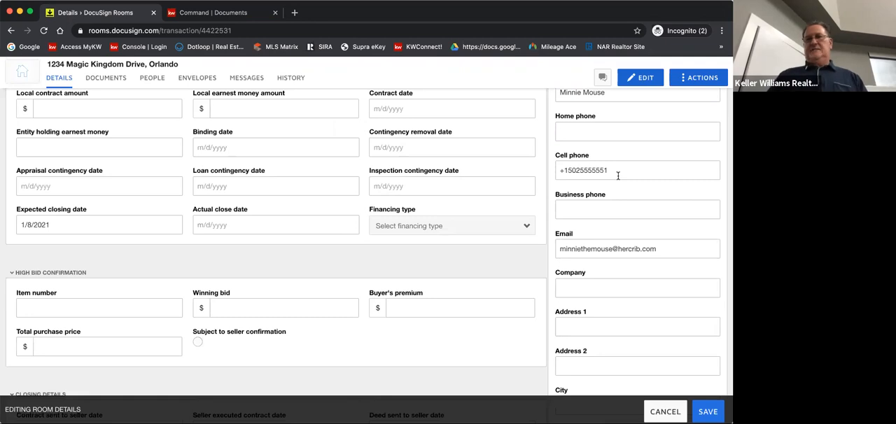
scroll(633, 228, down, 10)
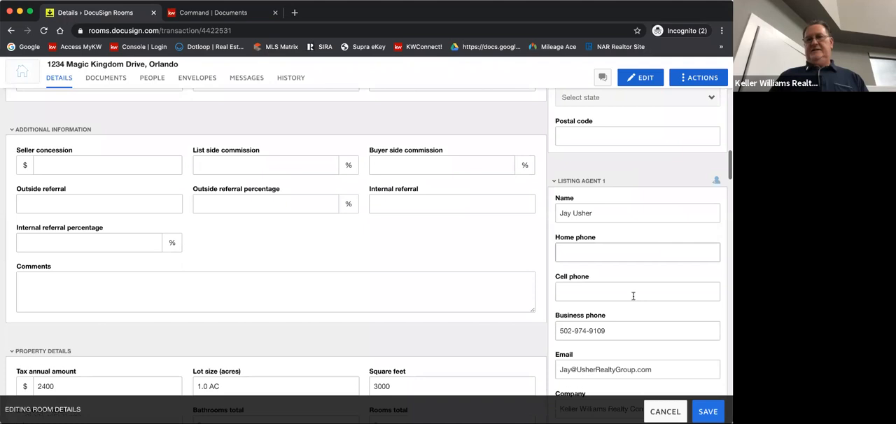
scroll(634, 296, down, 10)
scroll(634, 296, down, 10)
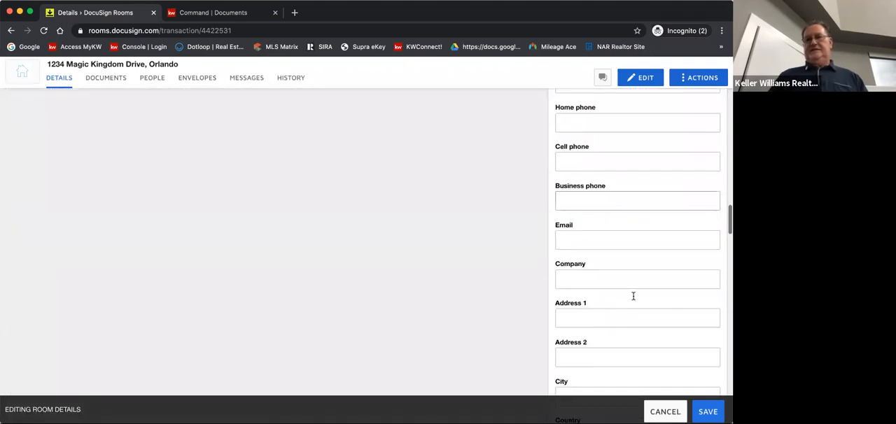
scroll(633, 297, down, 5)
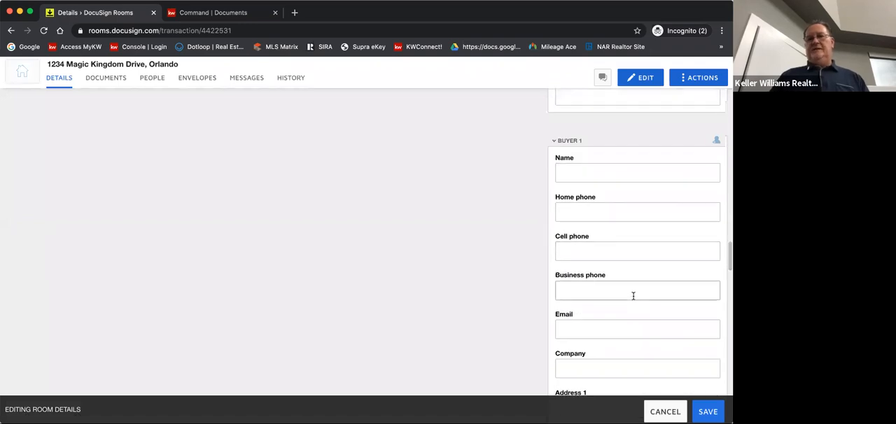
scroll(634, 297, down, 10)
scroll(633, 299, down, 10)
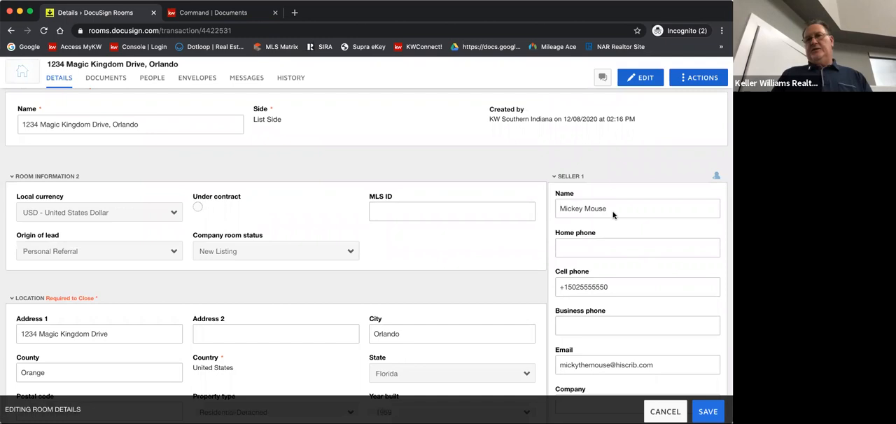
scroll(609, 216, down, 1)
scroll(610, 217, up, 1)
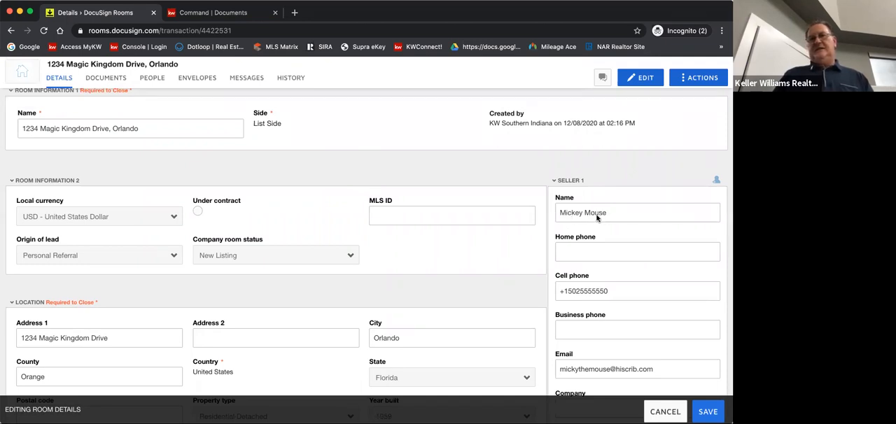
Save the edited room details and return to the room's header
click(584, 213)
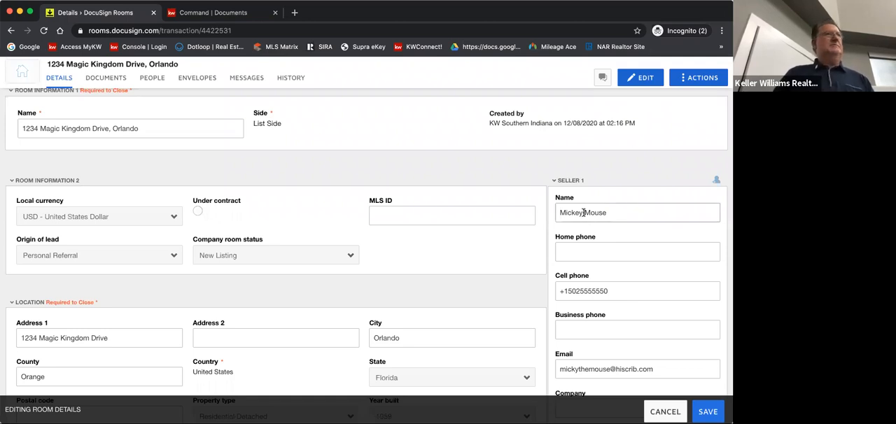
scroll(600, 286, down, 5)
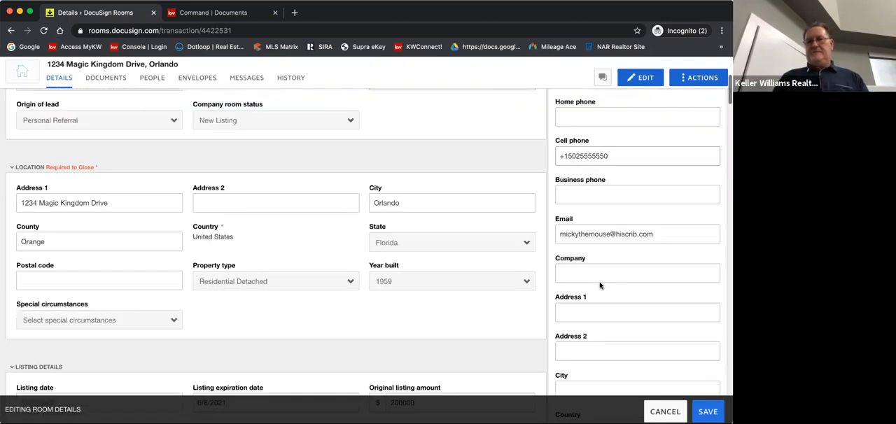
scroll(600, 286, down, 15)
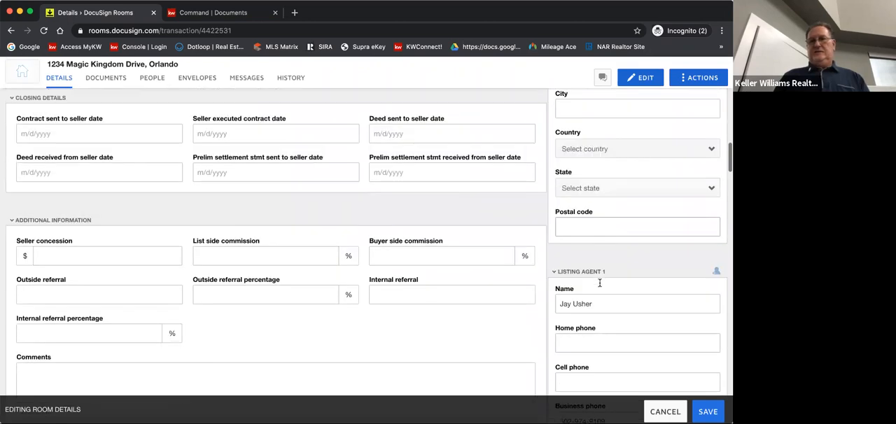
scroll(600, 286, down, 3)
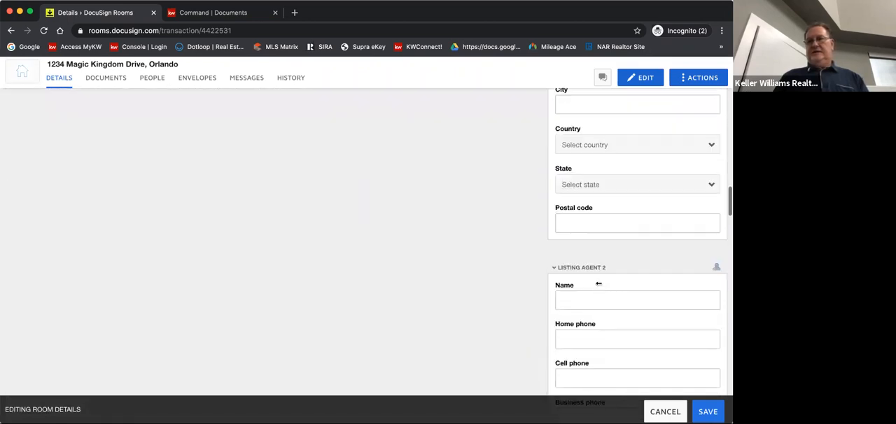
click(709, 414)
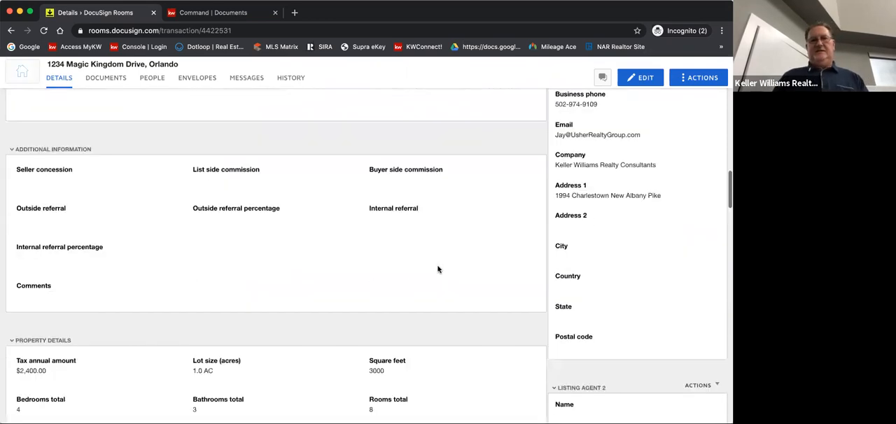
scroll(438, 269, up, 10)
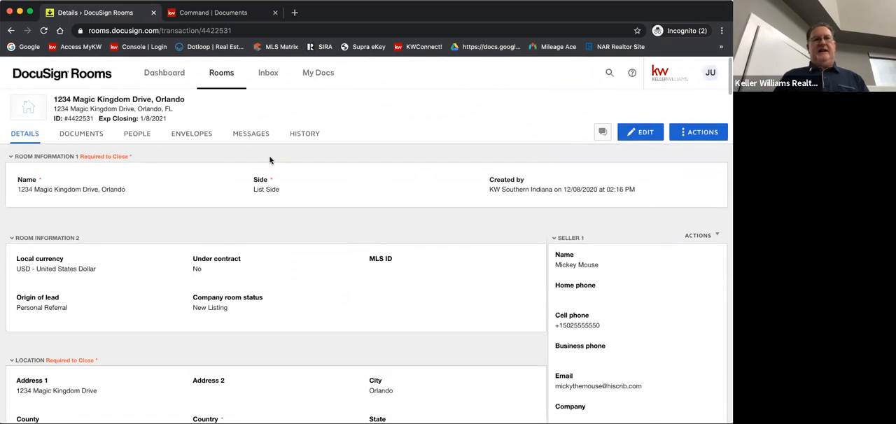
Create a folder named "Listing Docs" in the documents area of the 1234 Magic Kingdom Drive room
click(76, 136)
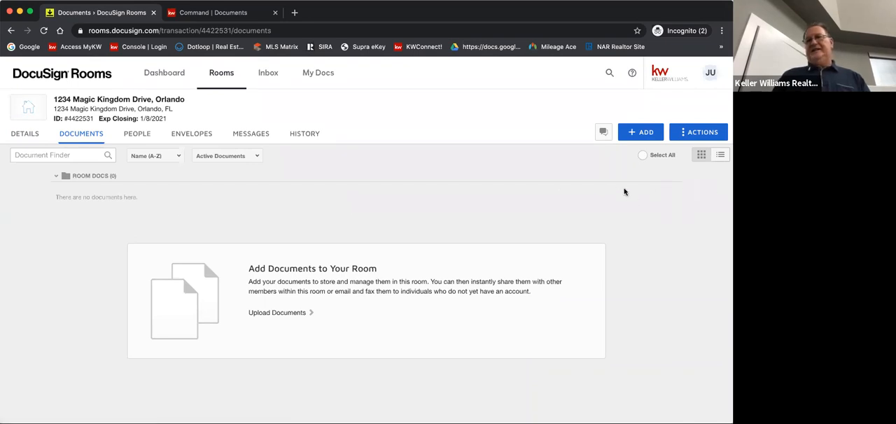
click(699, 138)
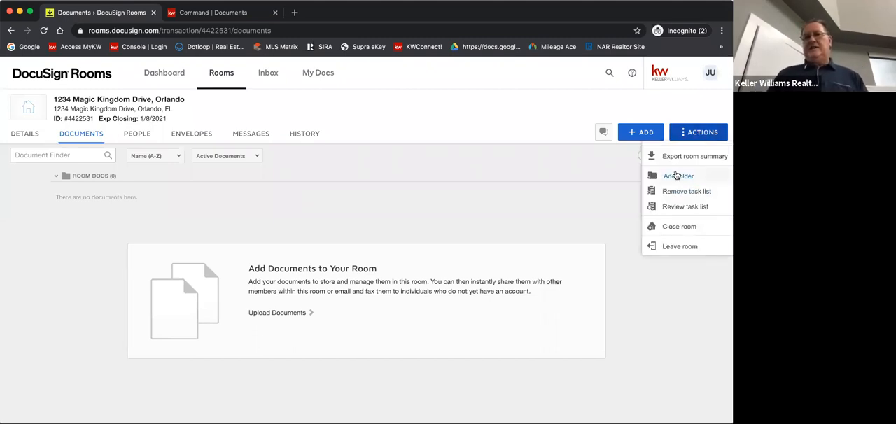
click(676, 176)
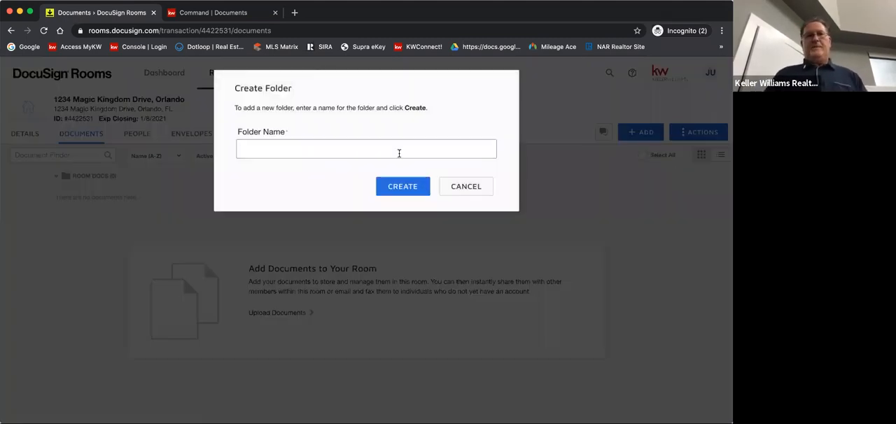
click(245, 148)
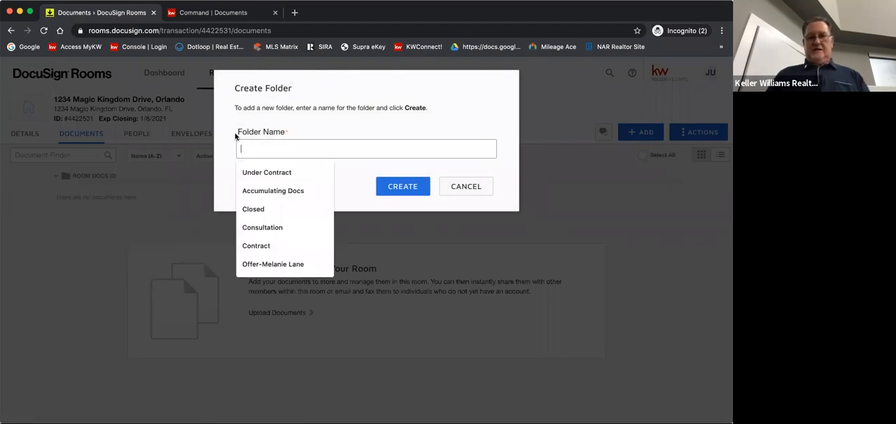
text(Lis)
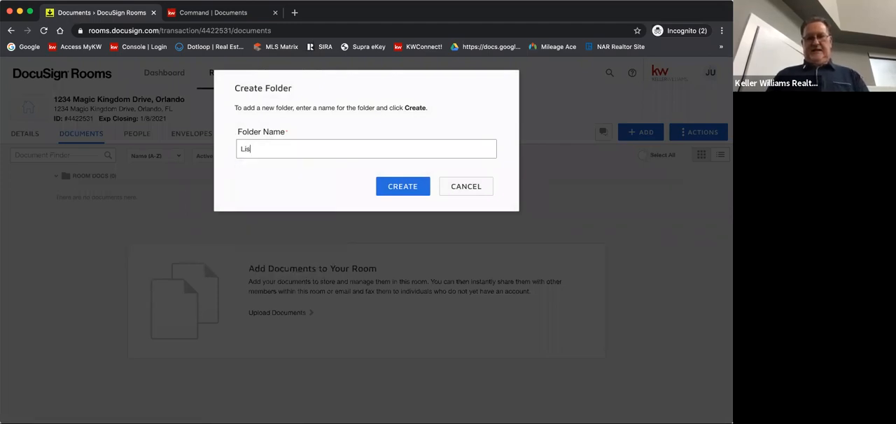
text(ting Docs)
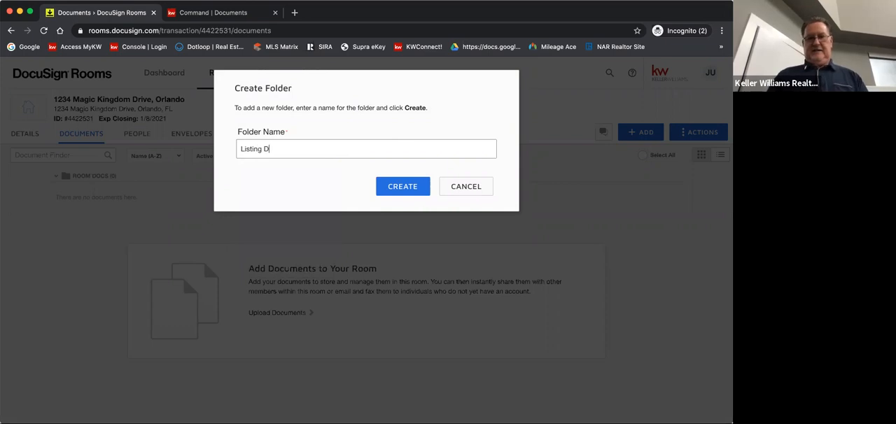
click(410, 187)
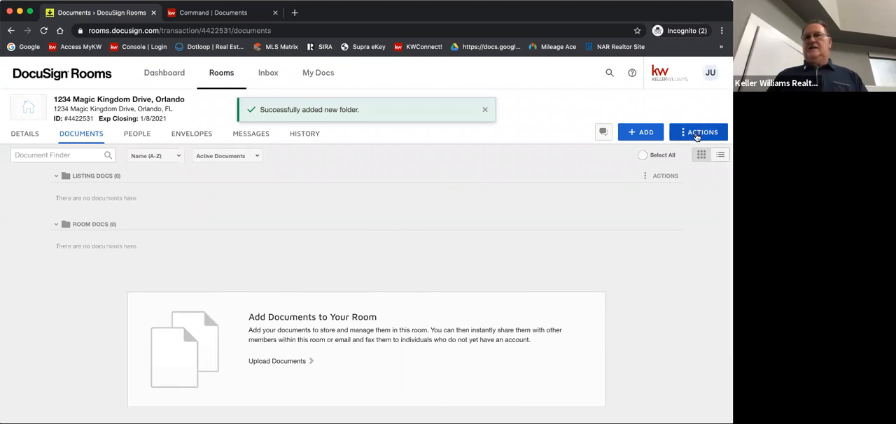
Add a second folder named "Offer" to the room's documents
click(697, 134)
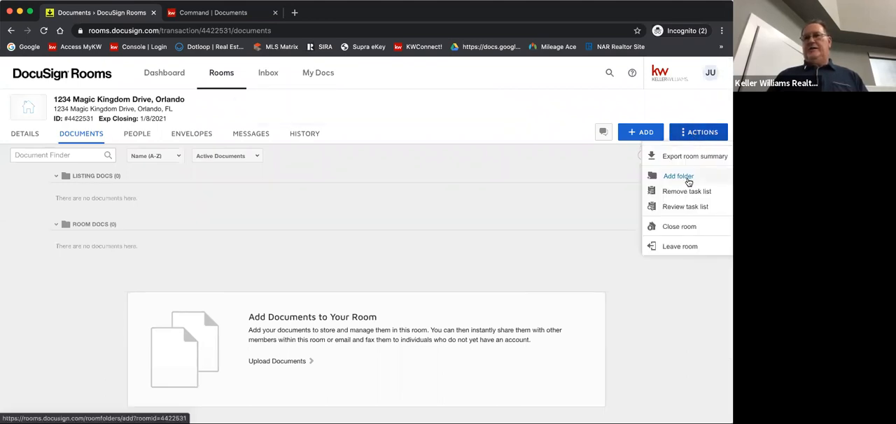
click(32, 275)
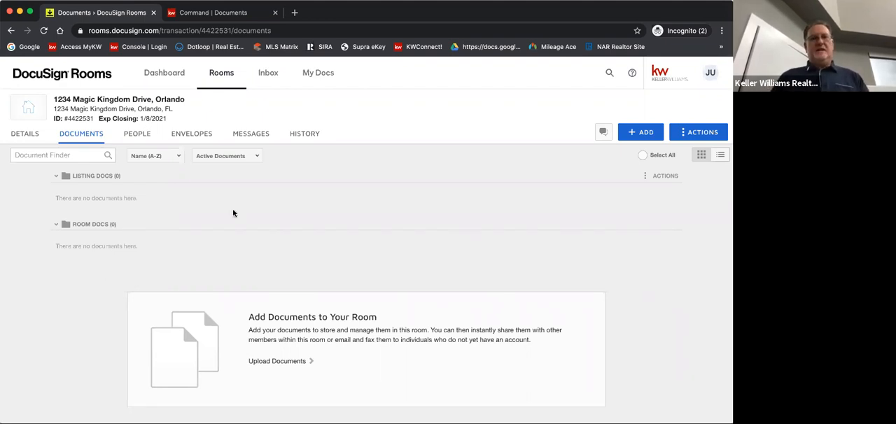
click(703, 132)
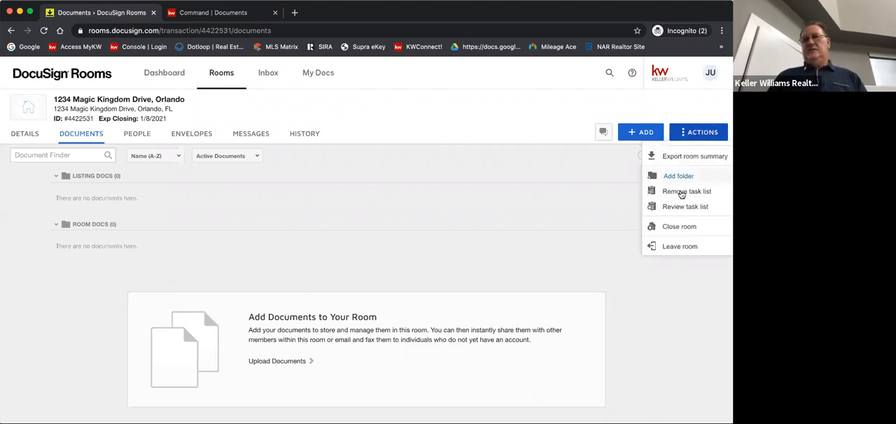
click(677, 176)
click(263, 159)
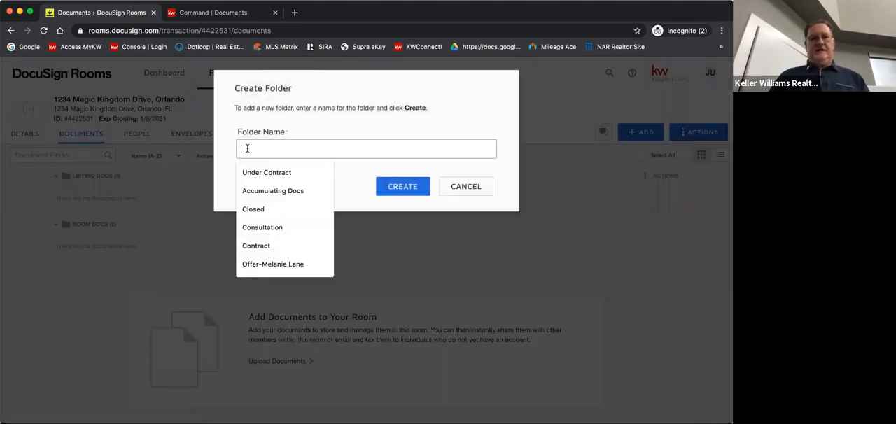
text(Offer)
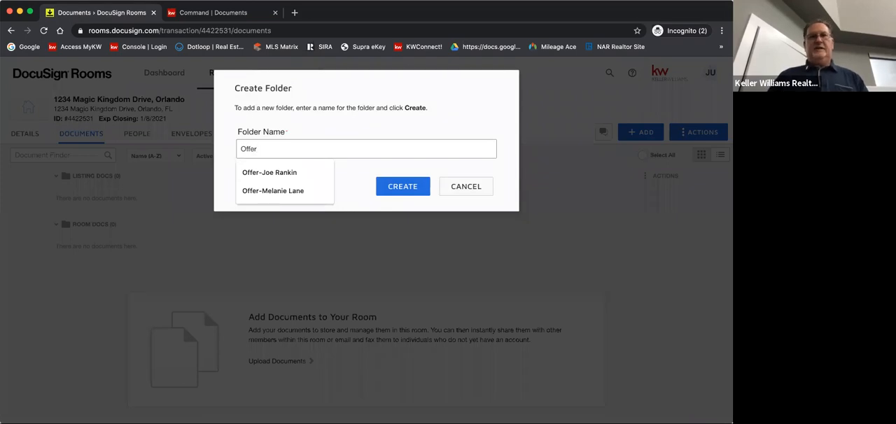
click(399, 188)
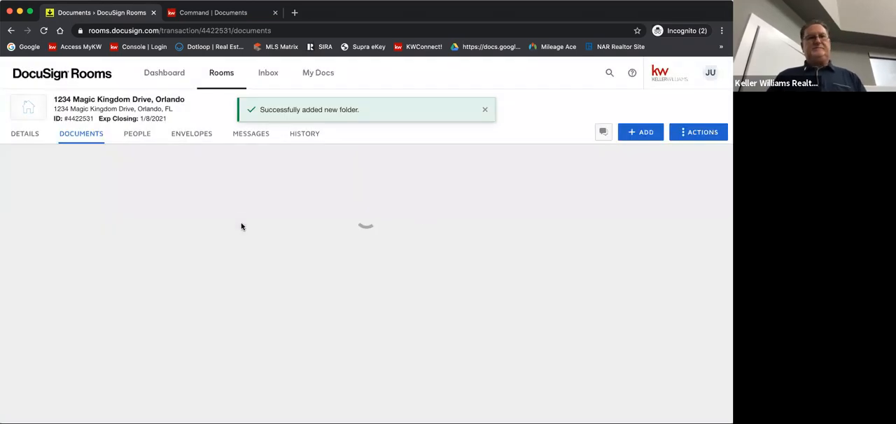
Add a folder named "0-Certificates" to the room's documents, using the 0 prefix for sorting by name
click(700, 134)
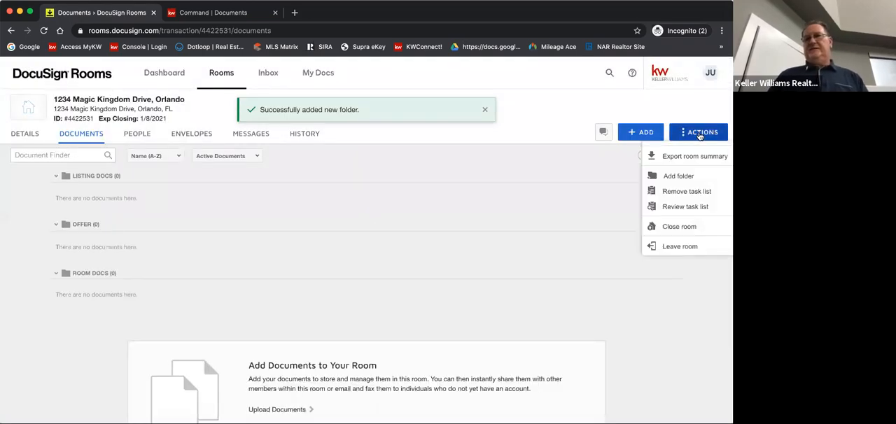
click(685, 176)
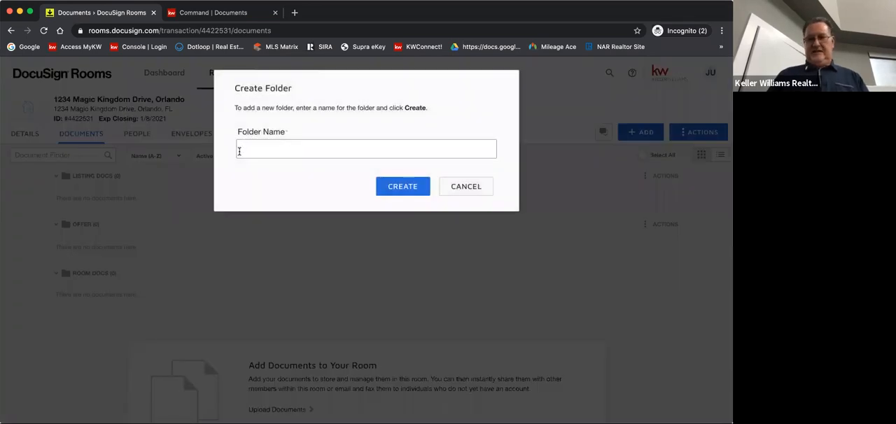
text(0)
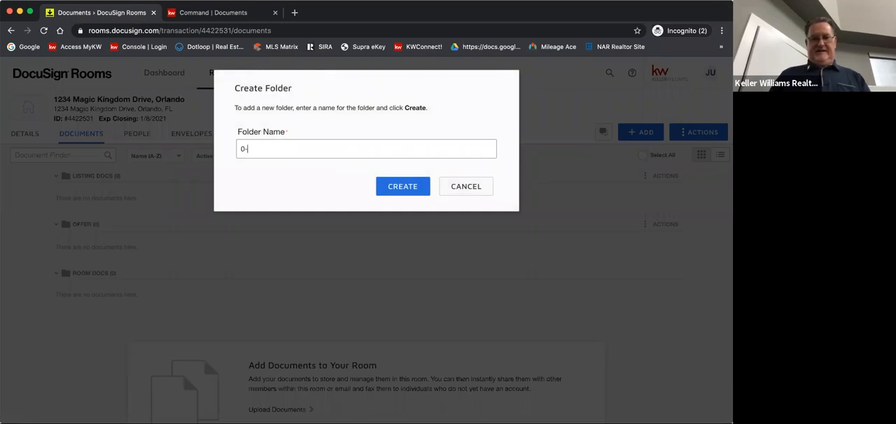
text(-Certificates)
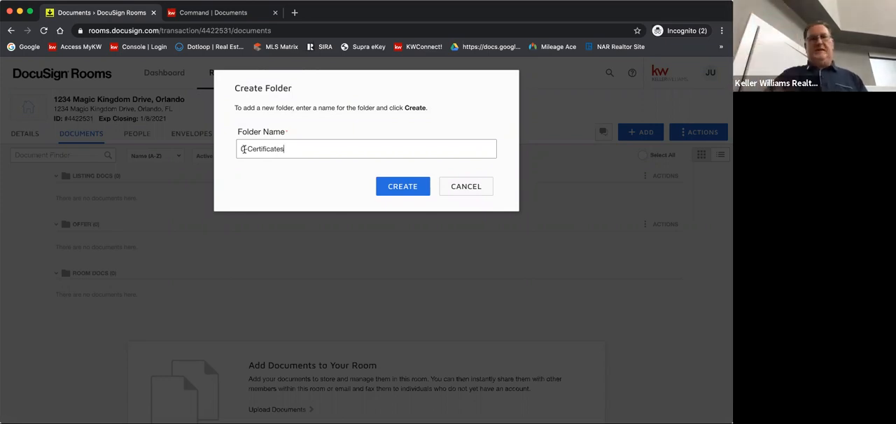
click(395, 192)
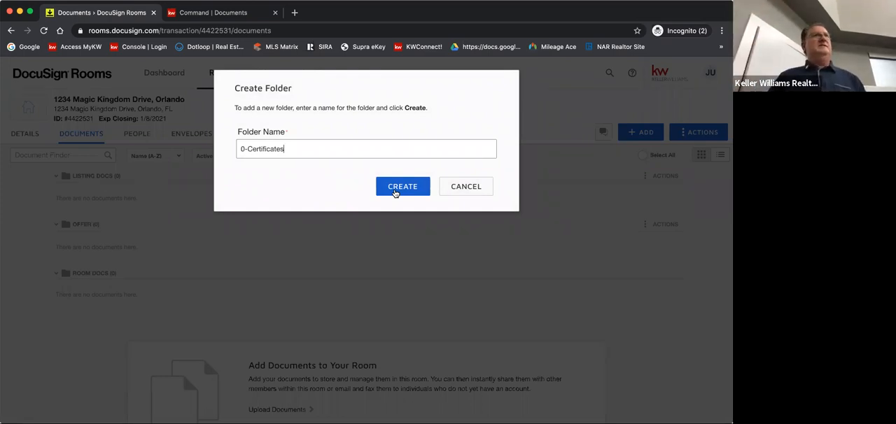
click(394, 193)
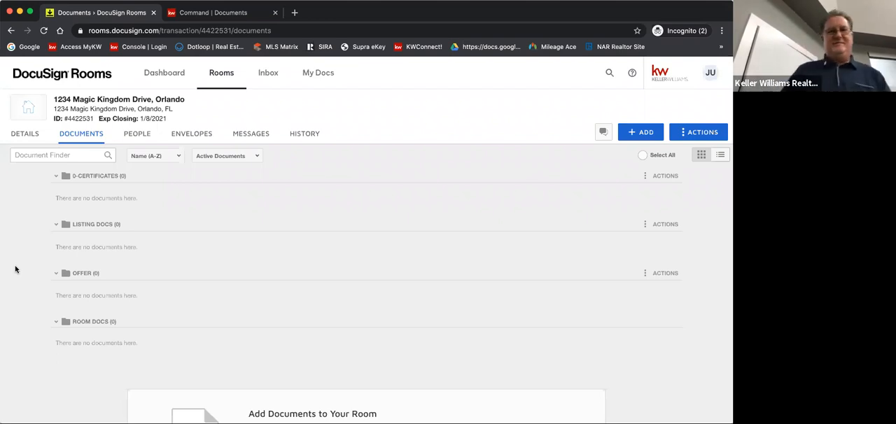
click(255, 156)
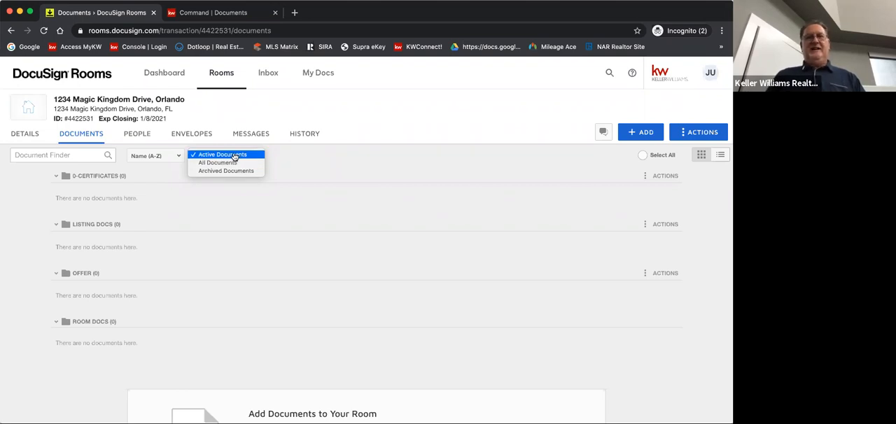
click(235, 156)
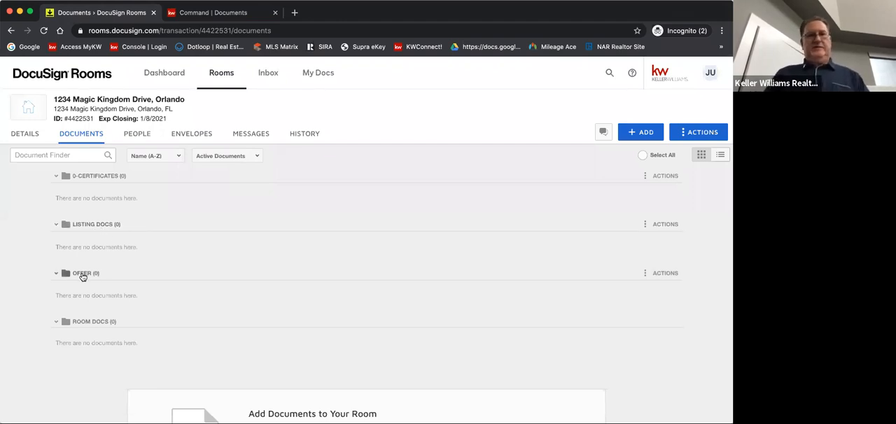
Add a folder named "Under Contract" to the room's documents
click(700, 133)
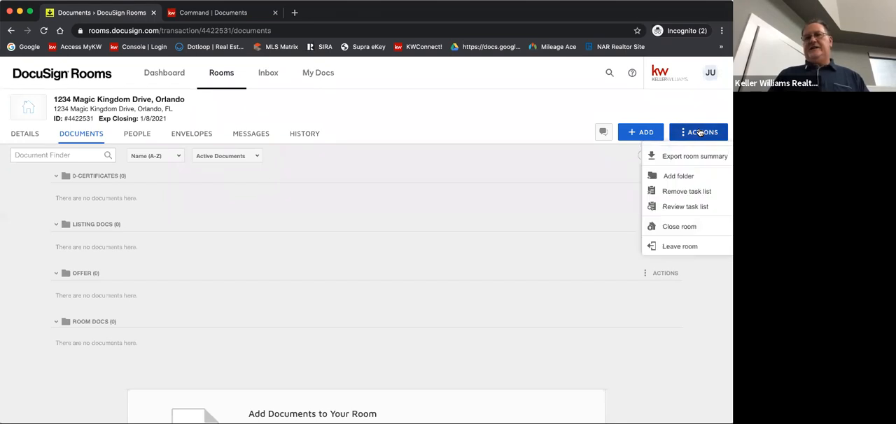
click(678, 175)
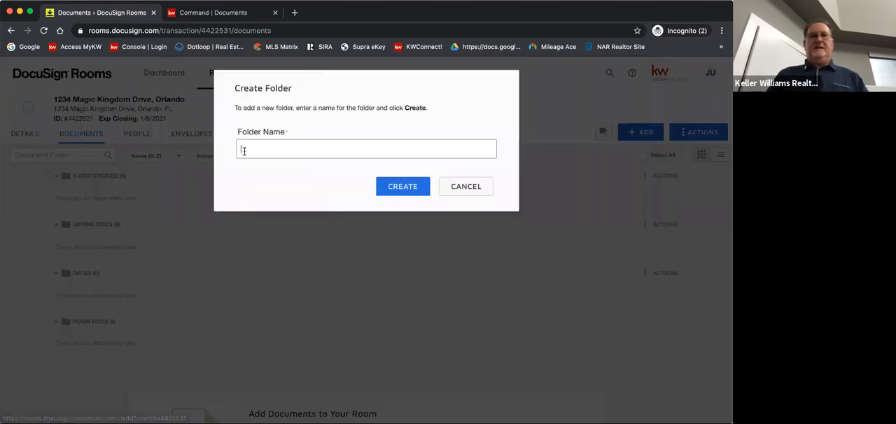
click(244, 150)
text(Under Contract)
click(399, 185)
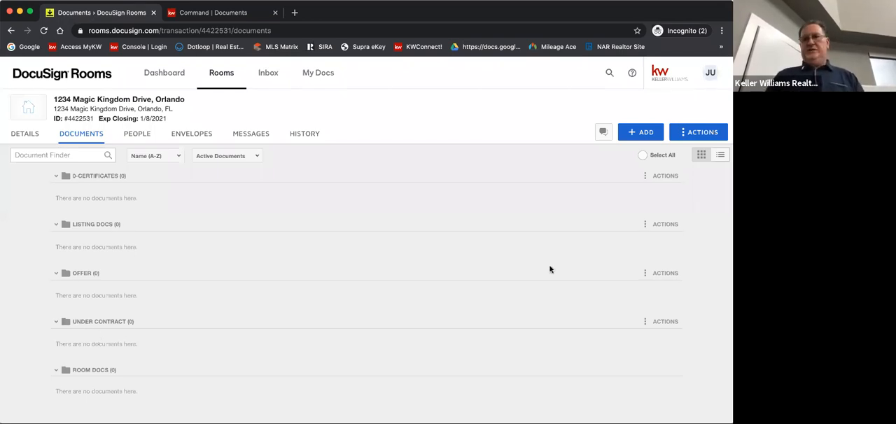
click(666, 274)
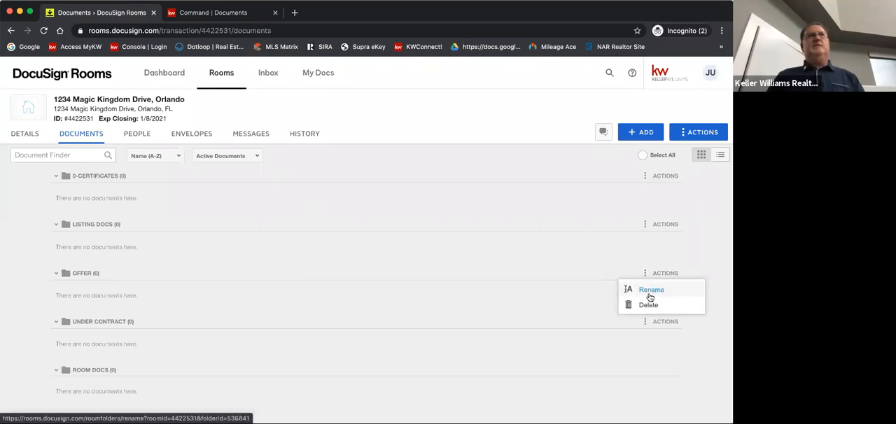
click(21, 312)
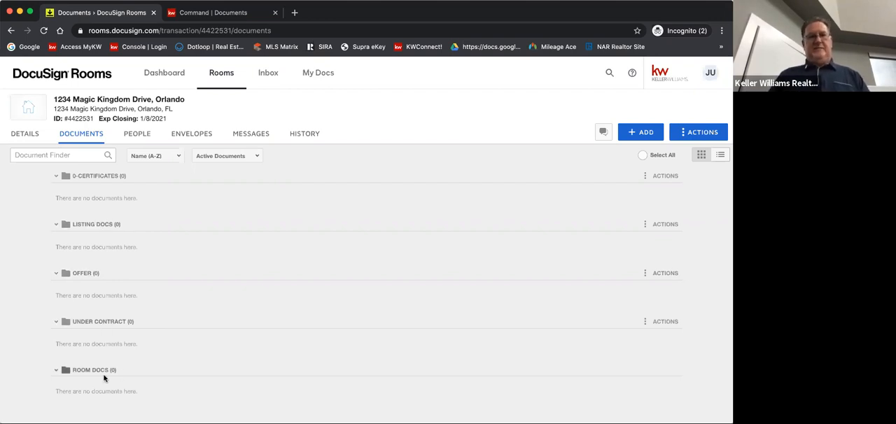
click(640, 136)
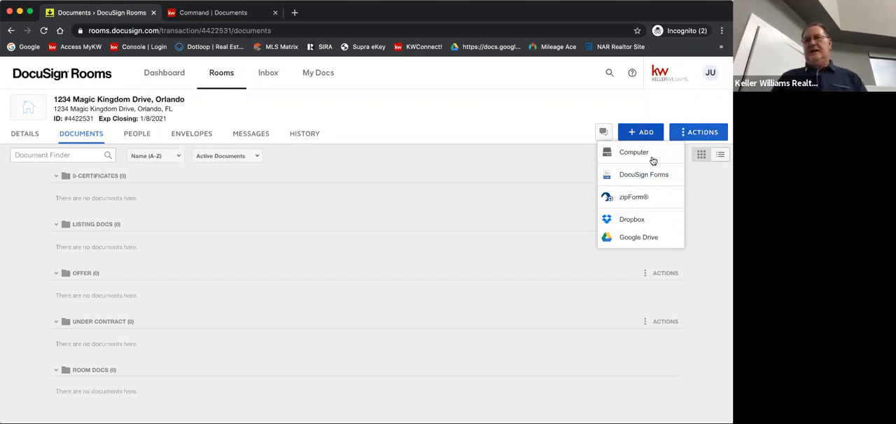
click(638, 179)
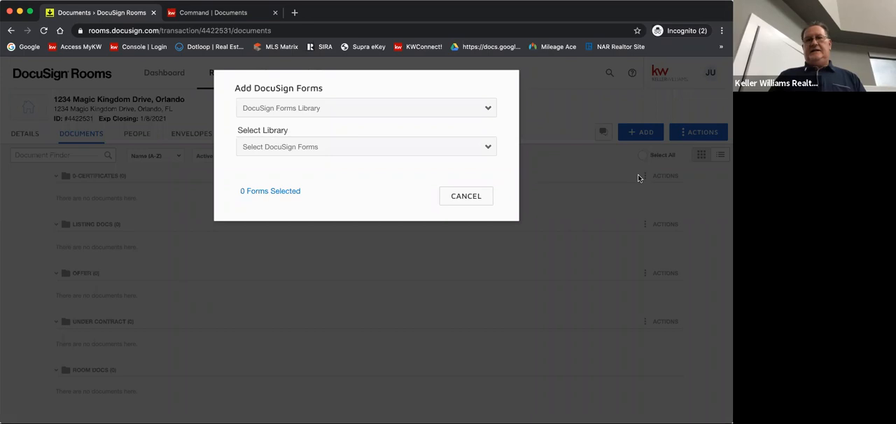
click(638, 96)
Start adding DocuSign Forms to the room and choose the Indiana Residential Listing Packet from the DocuSign Forms Group source
click(636, 131)
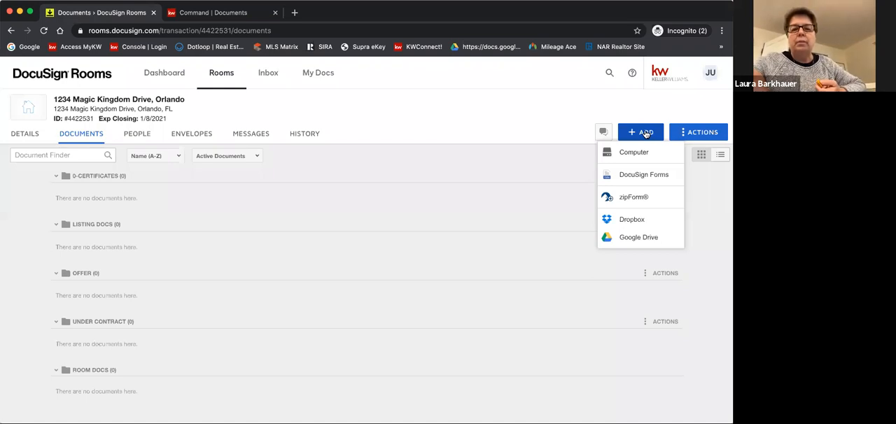
click(633, 176)
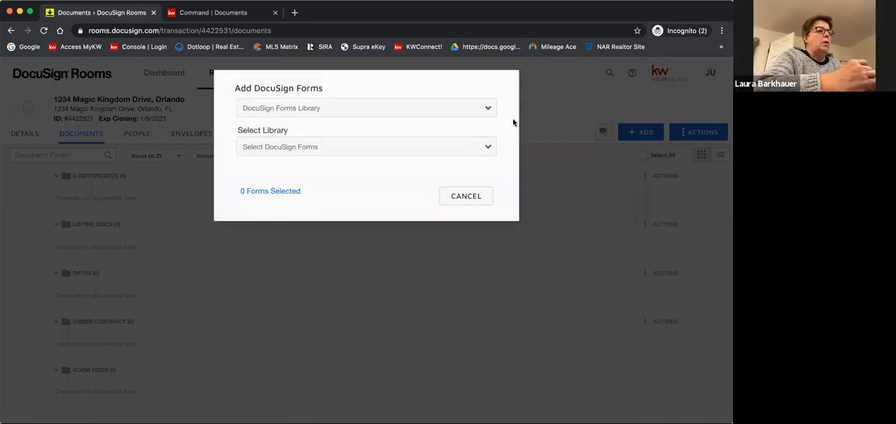
click(296, 113)
click(295, 112)
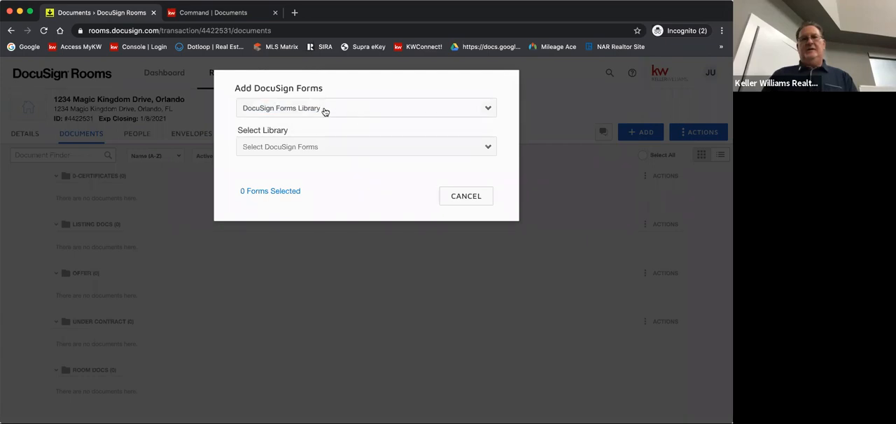
click(486, 110)
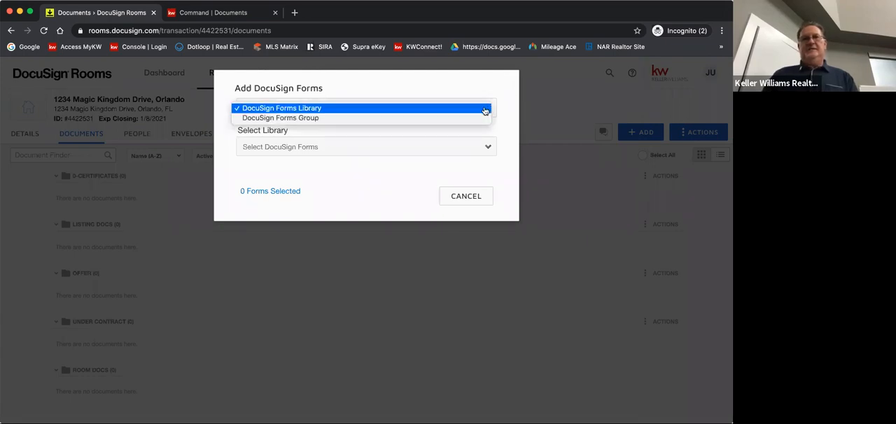
click(341, 122)
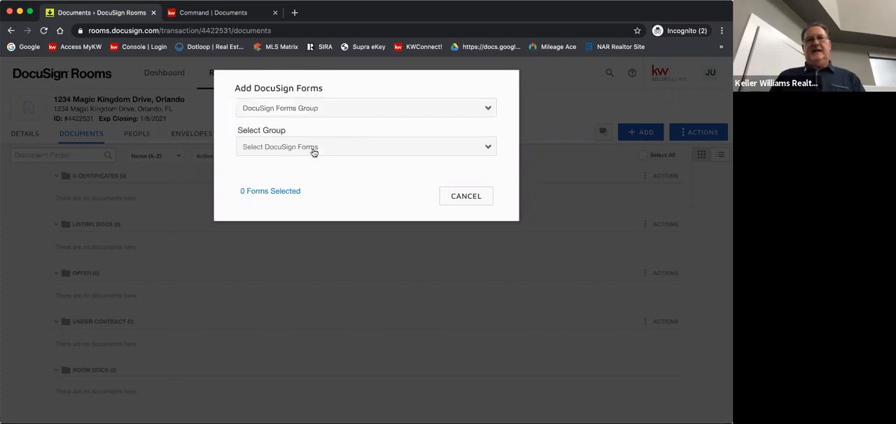
click(314, 149)
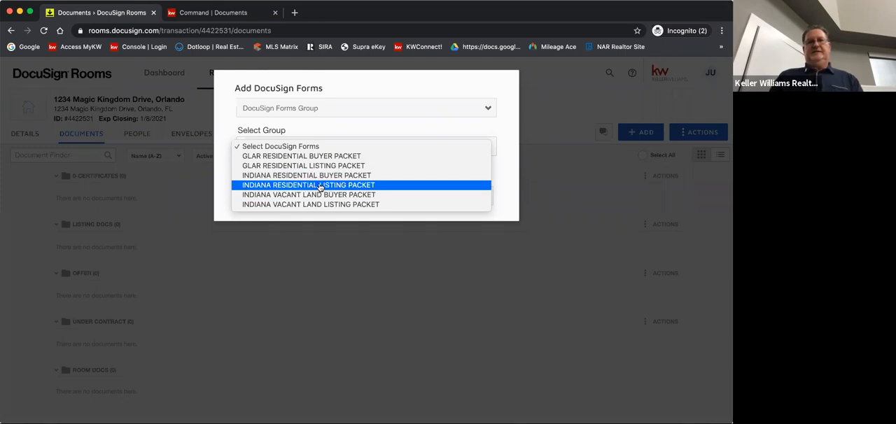
click(320, 186)
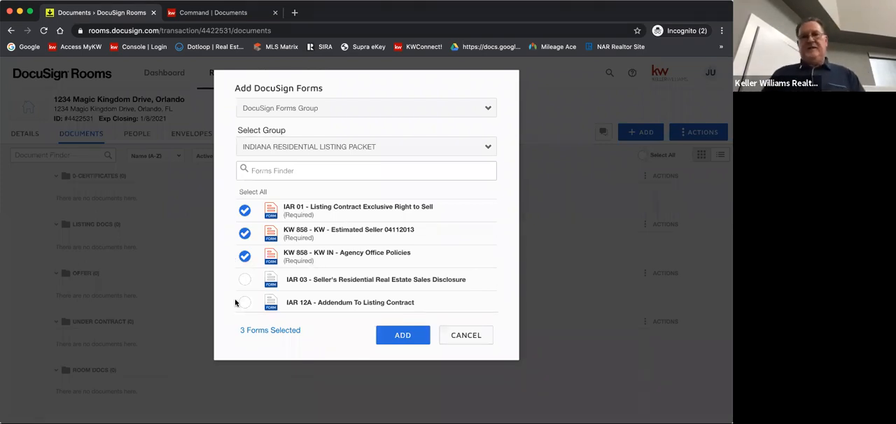
Select the IAR 03 Seller's Residential Real Estate Sales Disclosure and the IAR 37 Lead-Based Paint Certification forms in the listing packet
scroll(236, 303, down, 1)
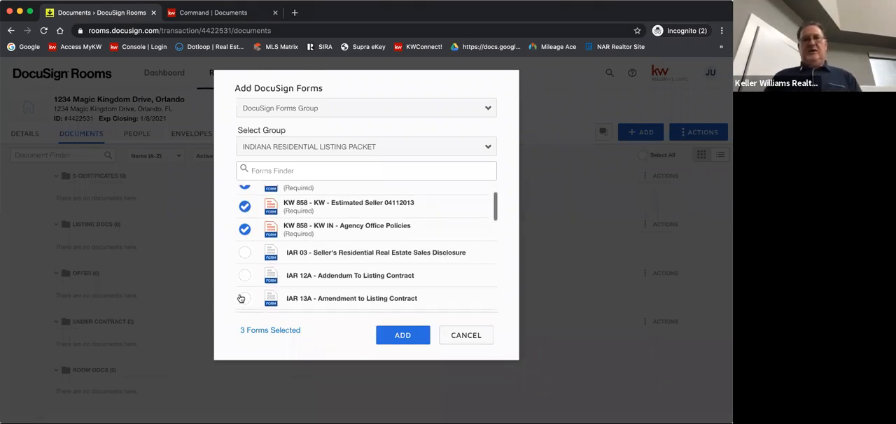
click(244, 254)
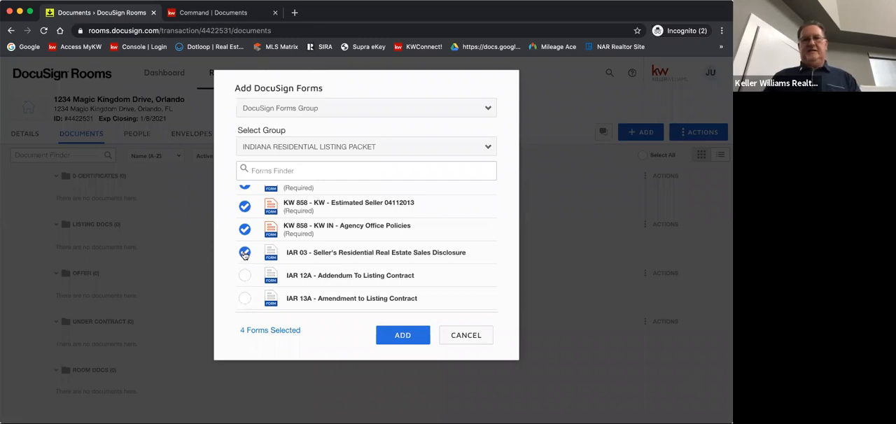
scroll(242, 281, down, 1)
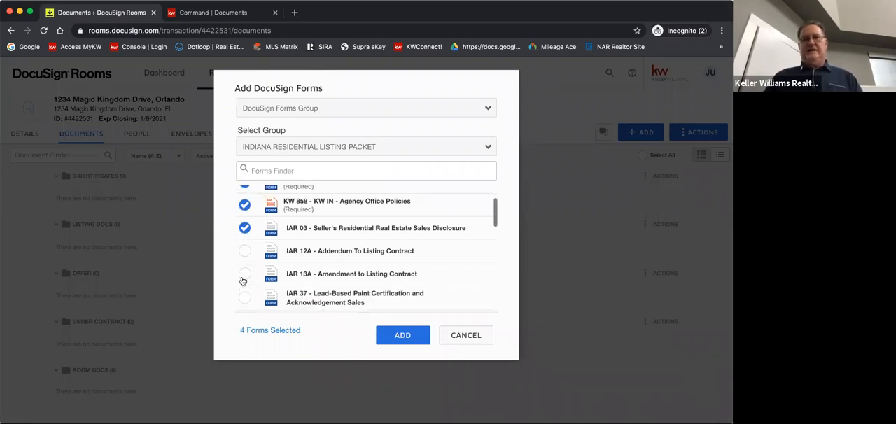
scroll(242, 281, down, 1)
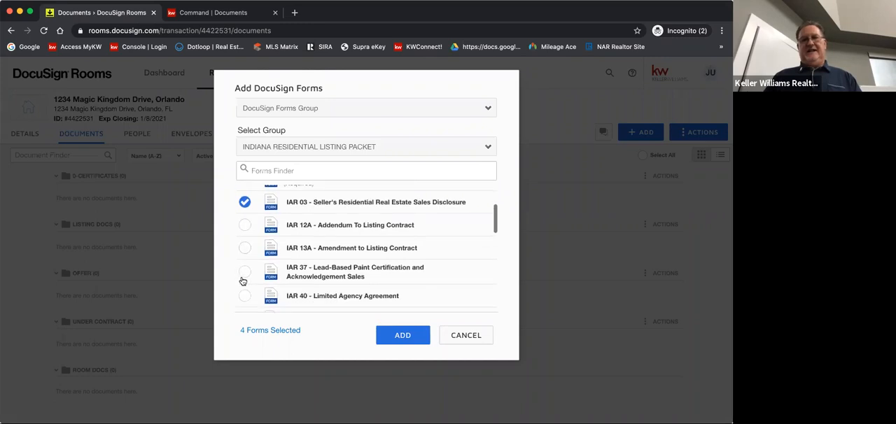
scroll(242, 266, up, 3)
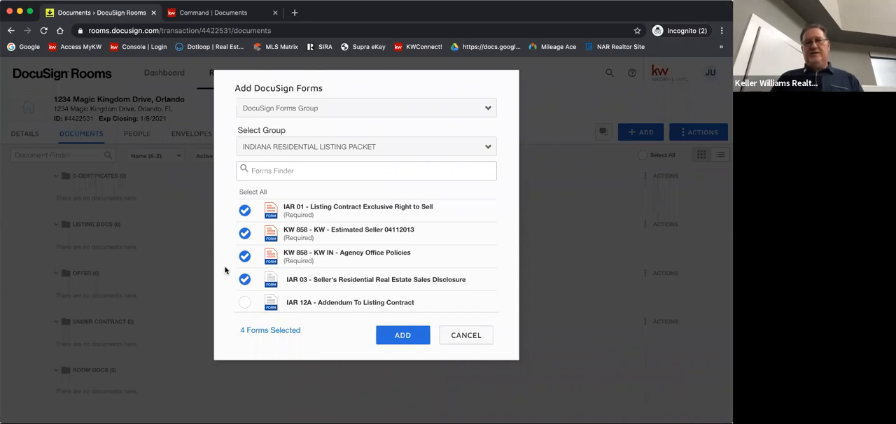
scroll(319, 288, down, 2)
scroll(318, 288, down, 2)
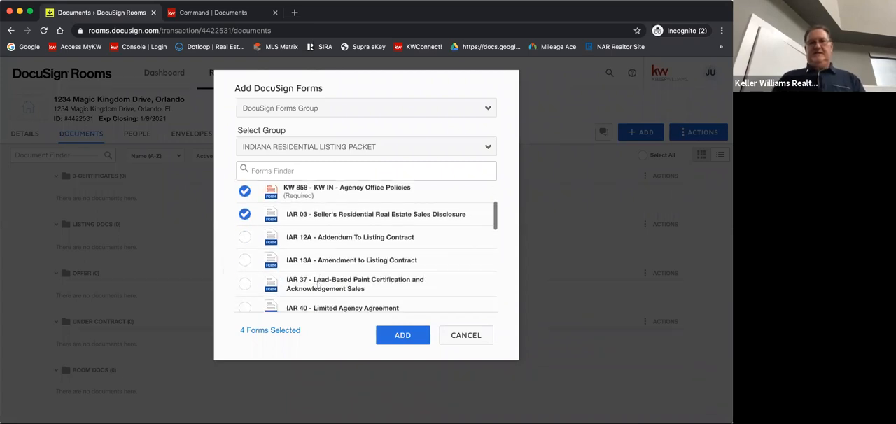
click(244, 277)
Include the IAR 62 Covid-19 Addendum Listing Contract and the KW 858 Affiliated Business Arrangements Disclosure in the form selection
scroll(325, 278, down, 3)
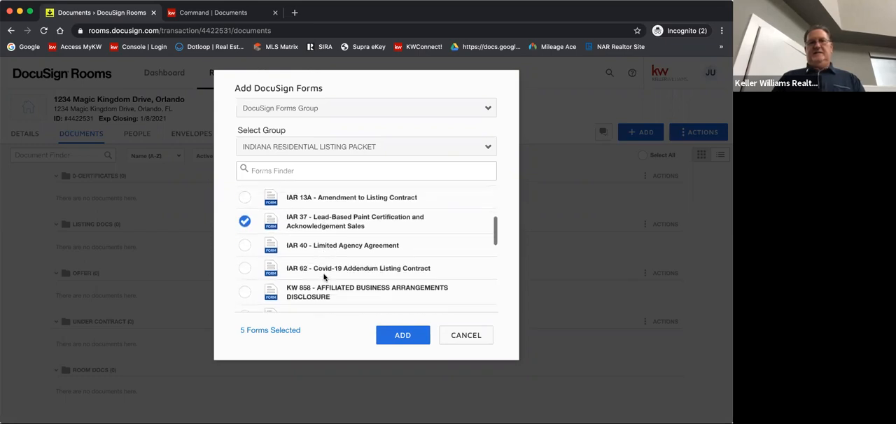
scroll(324, 277, down, 2)
click(243, 238)
scroll(339, 256, down, 1)
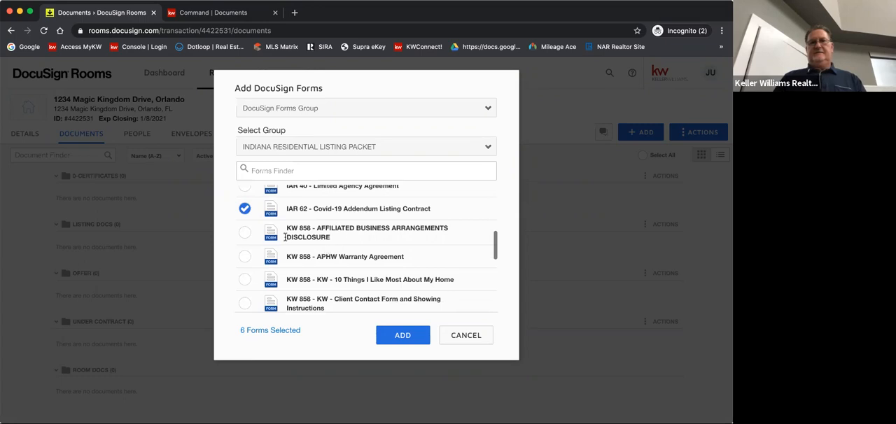
click(244, 232)
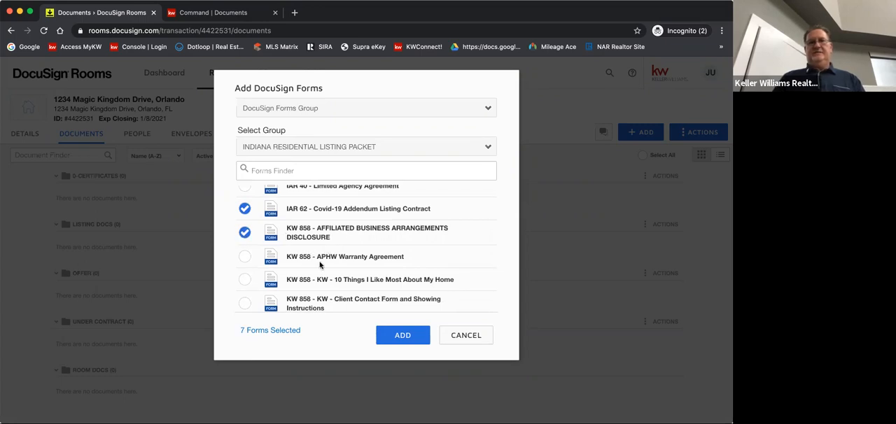
Select the KW 858 APHW Warranty Agreement and the KW 858 Client Contact Form and Showing Instructions
scroll(321, 266, down, 1)
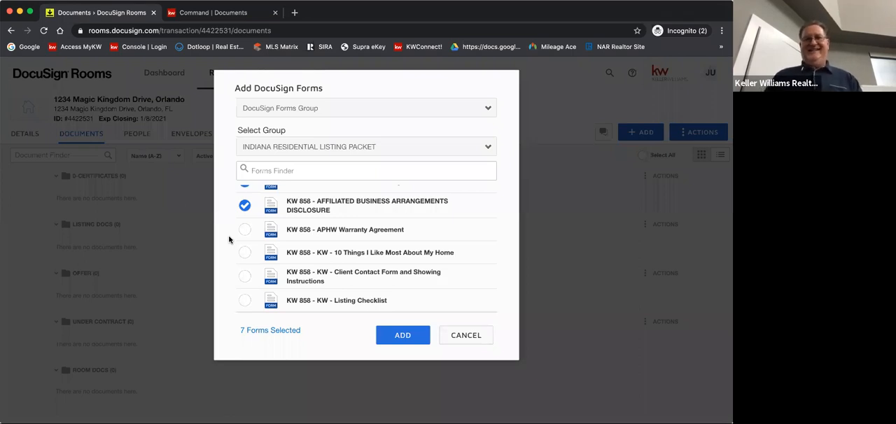
click(245, 230)
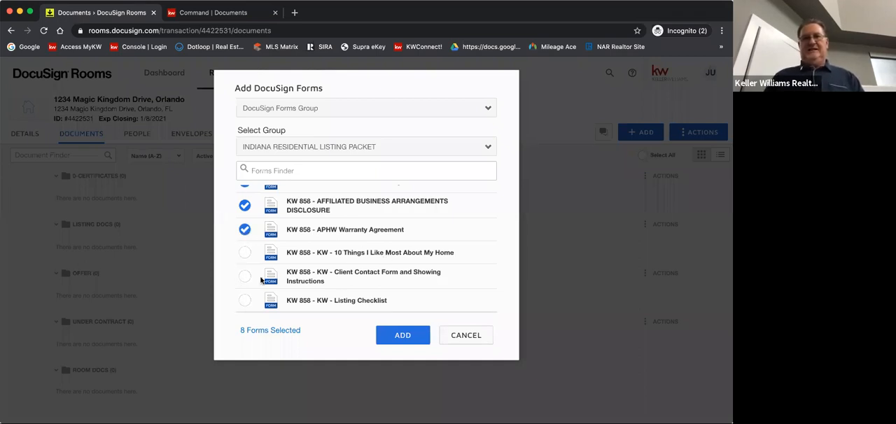
click(245, 276)
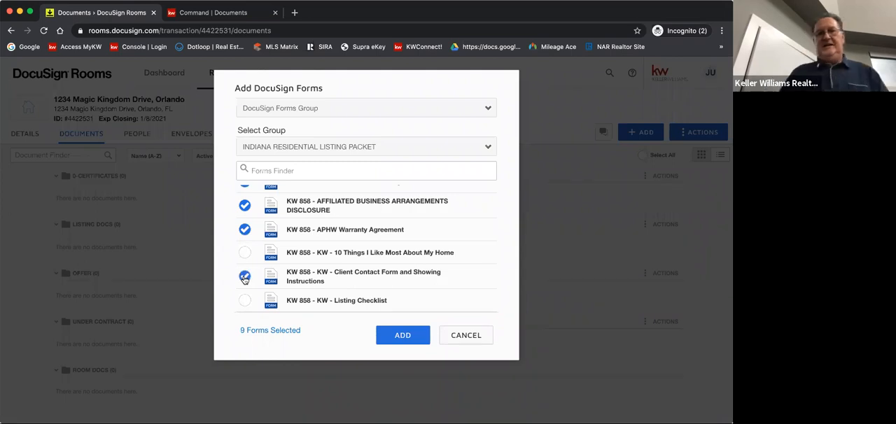
Select the KW 858 Utility and School Contact List and the SIRA Alternative Dispute Resolution Addendum
scroll(244, 278, down, 2)
scroll(243, 280, down, 3)
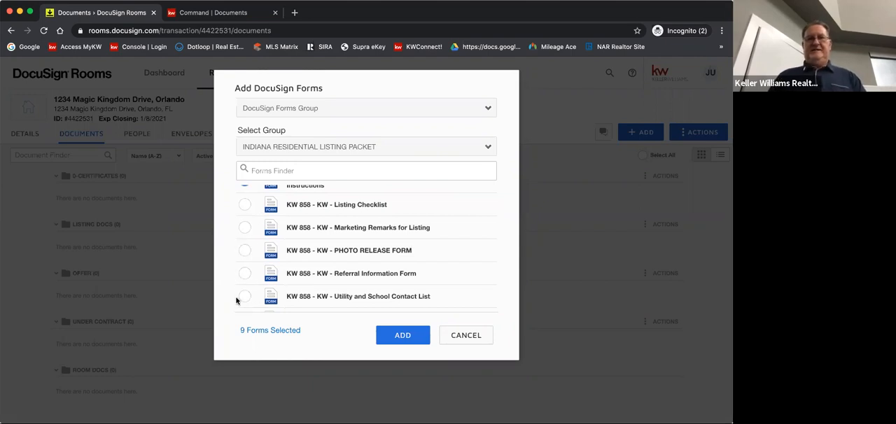
scroll(237, 299, down, 2)
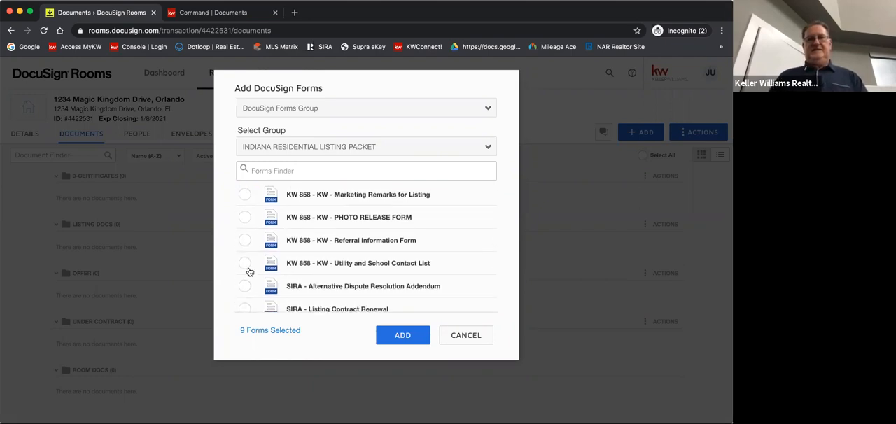
click(244, 264)
click(245, 287)
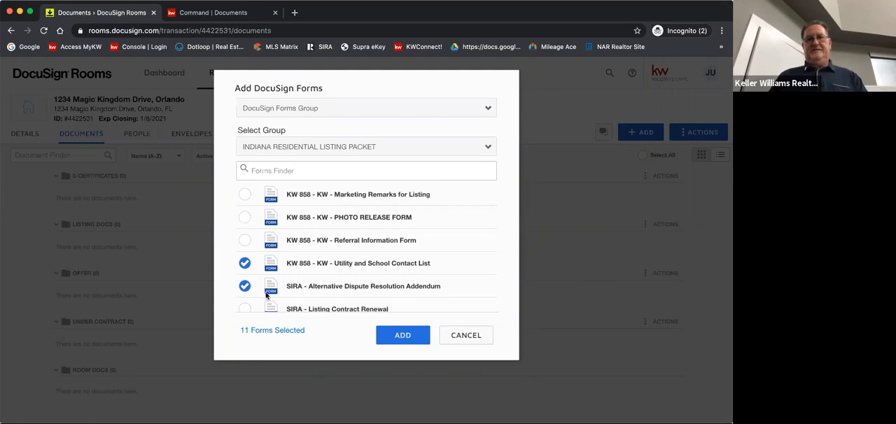
Select SIRA_Residential_Farm_Input_Form, add all the selected forms to the room, and check them in the Room Docs folder
scroll(252, 292, down, 2)
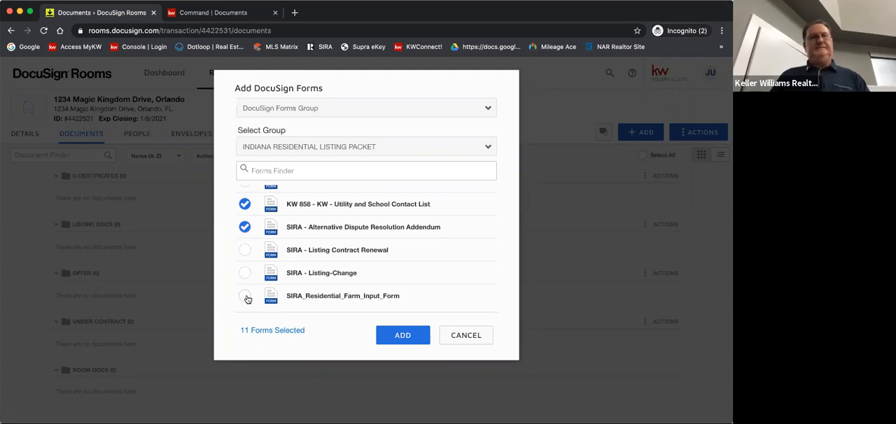
click(245, 298)
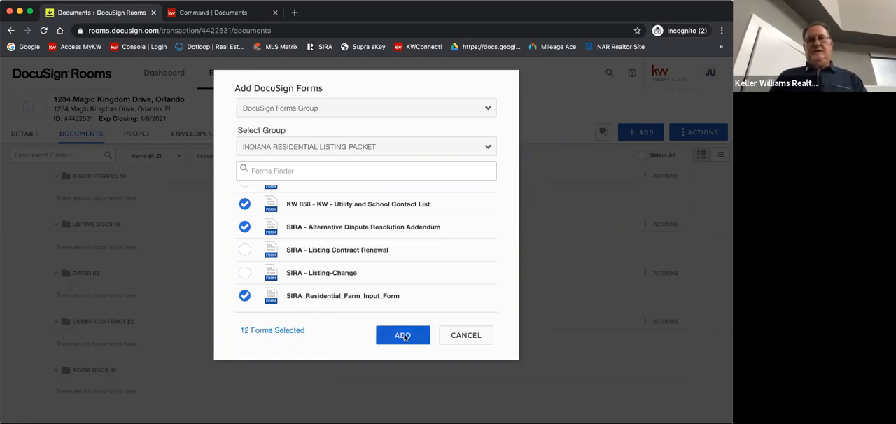
click(404, 337)
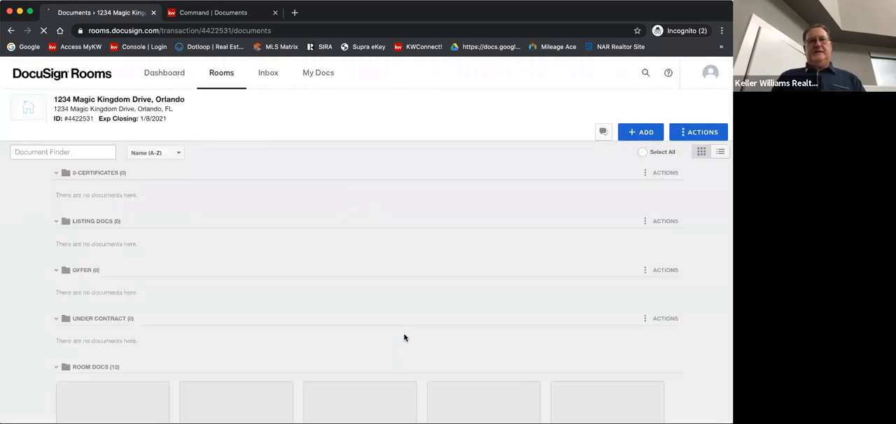
scroll(404, 338, down, 3)
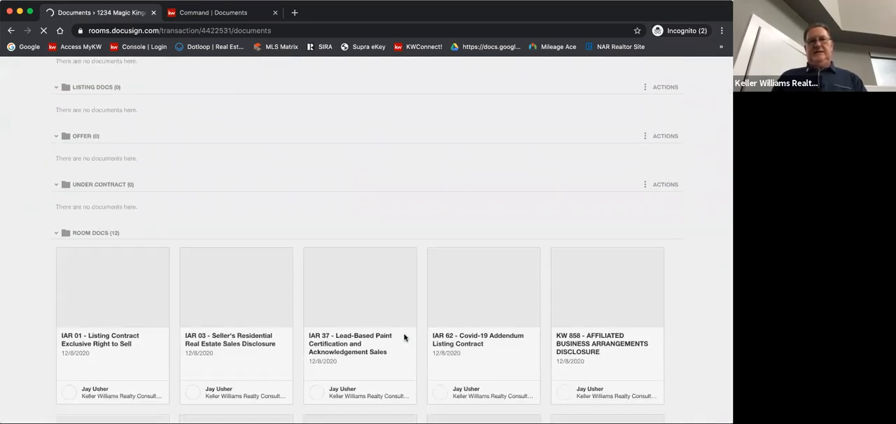
scroll(404, 339, down, 5)
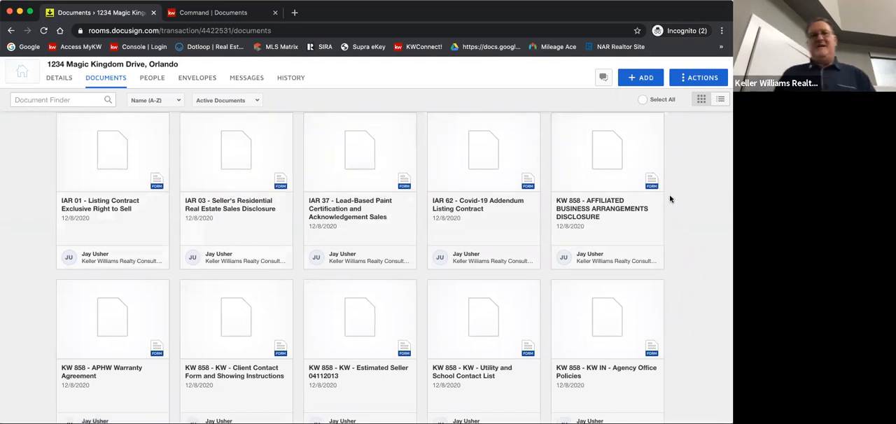
scroll(672, 209, up, 1)
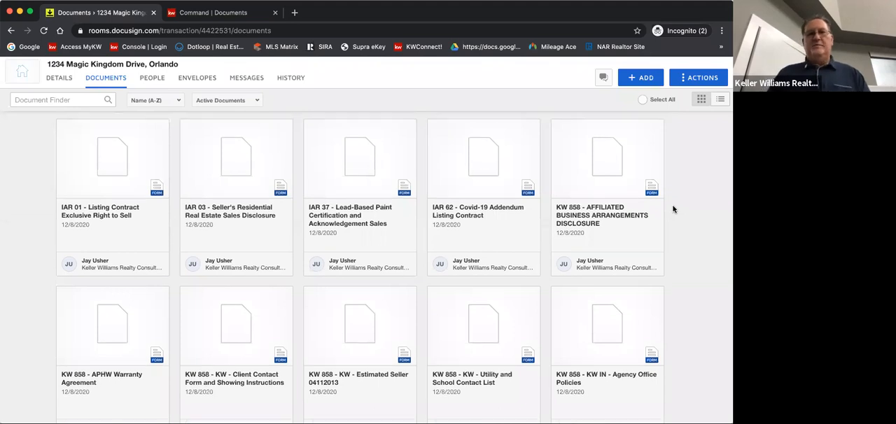
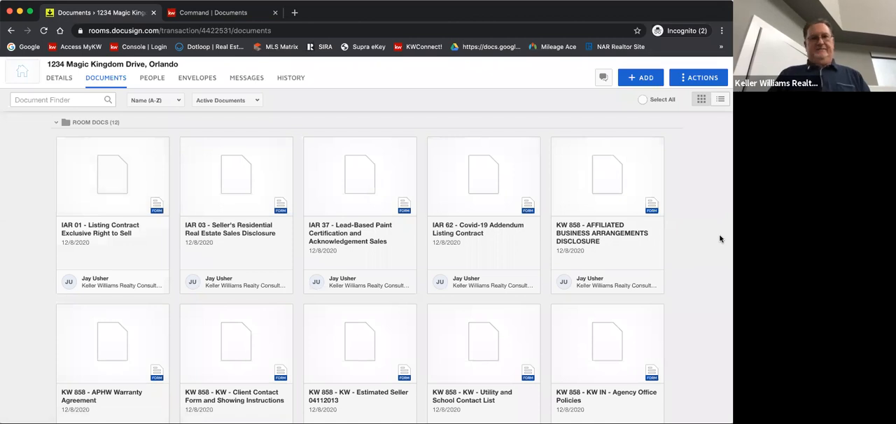
Open the IAR 01 Listing Contract Exclusive Right to Sell form and enter Swamp as the property's township
click(109, 178)
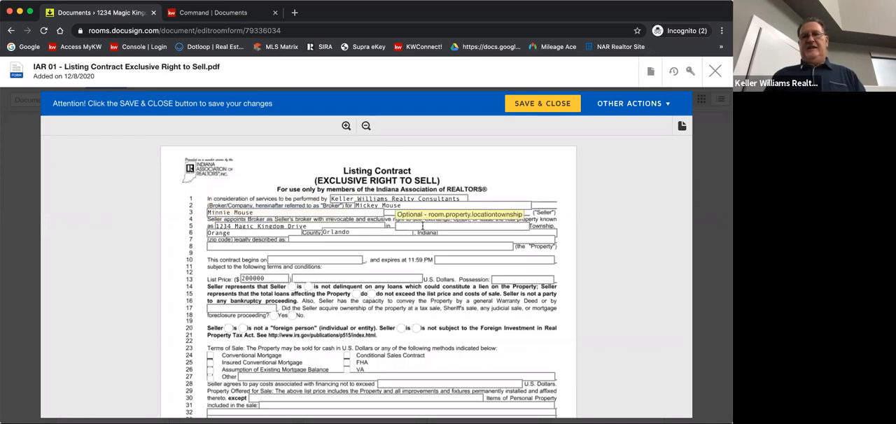
click(416, 226)
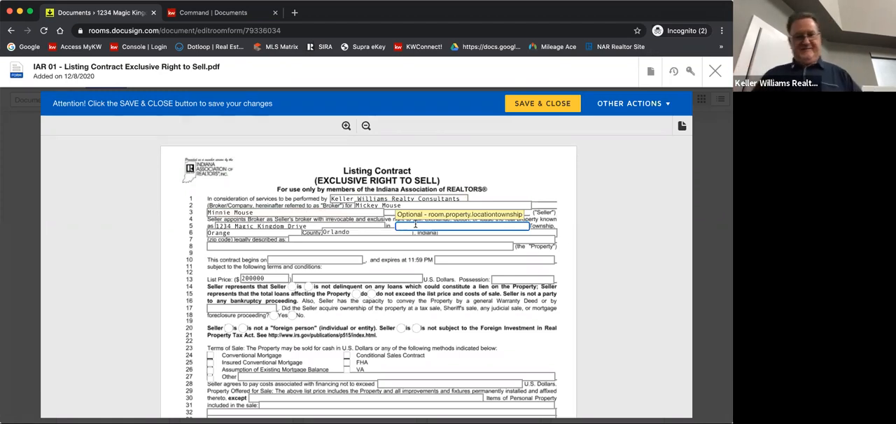
text(Swamp)
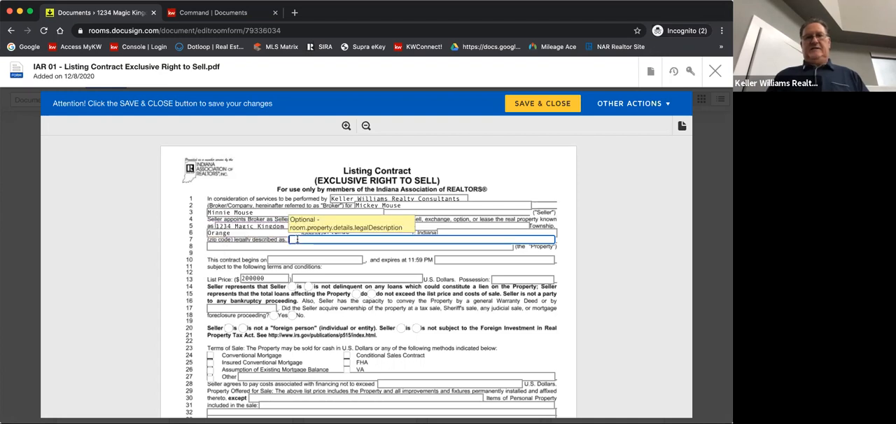
Enter "Swampland in Florida" as the property's legal description in the listing contract
click(297, 239)
text(wa)
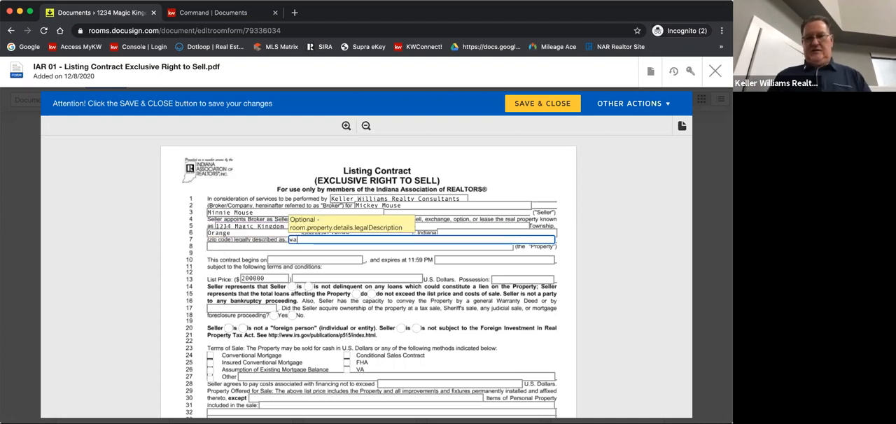
text(planfde)
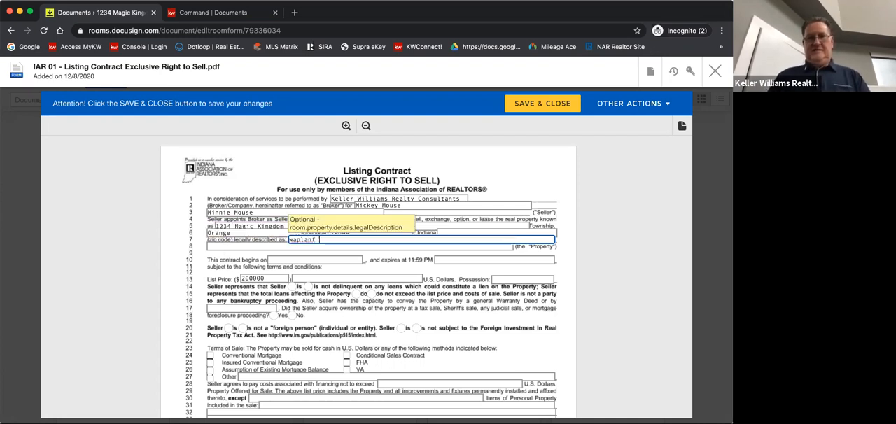
key(BackSpace)
key(BackSpace)
key(BackSpace)
key(BackSpace)
key(BackSpace)
key(BackSpace)
key(BackSpace)
key(BackSpace)
key(BackSpace)
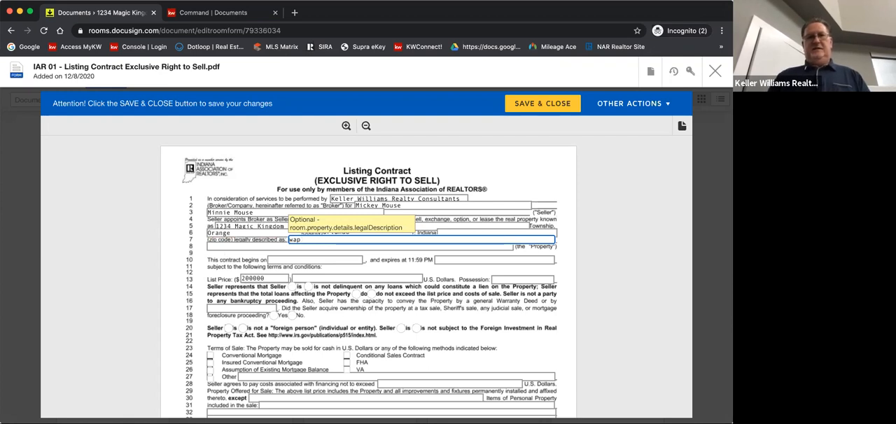
text(Swam)
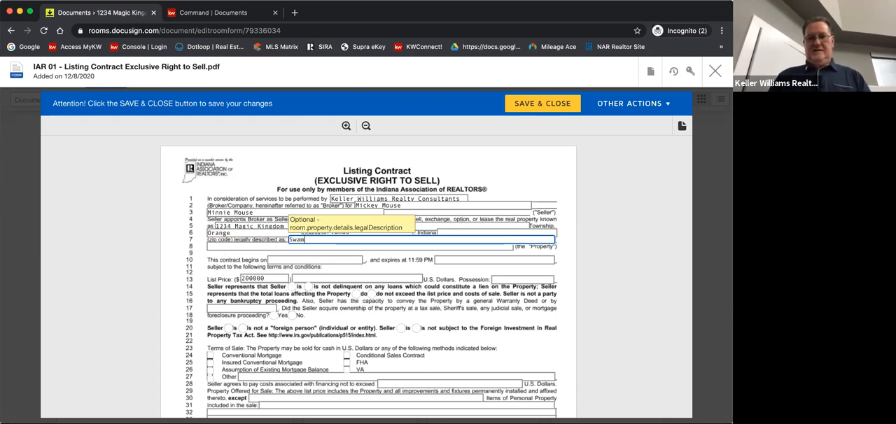
text(pland in)
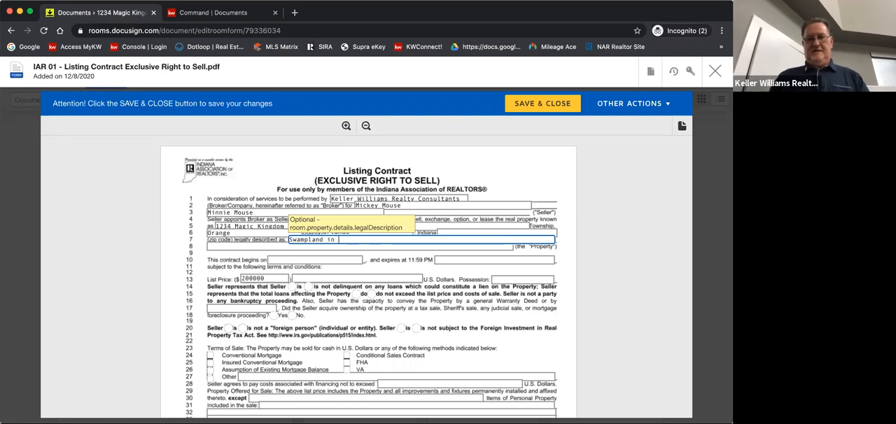
text( Florida)
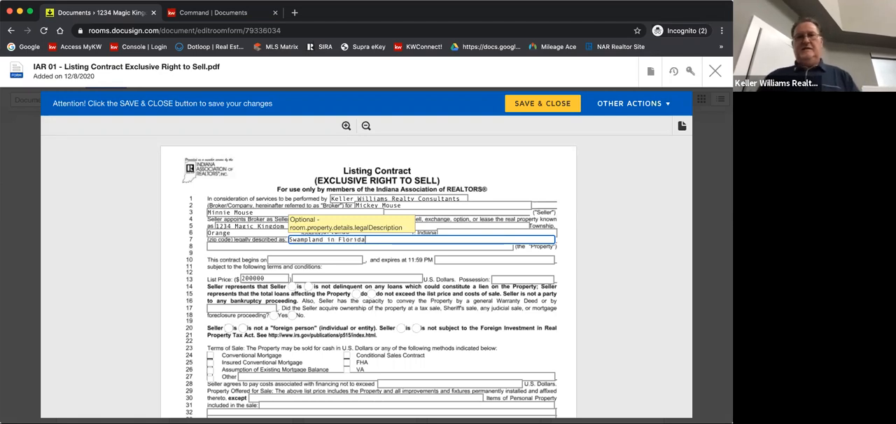
Set the listing contract's begin date to 12/08/2020
click(297, 261)
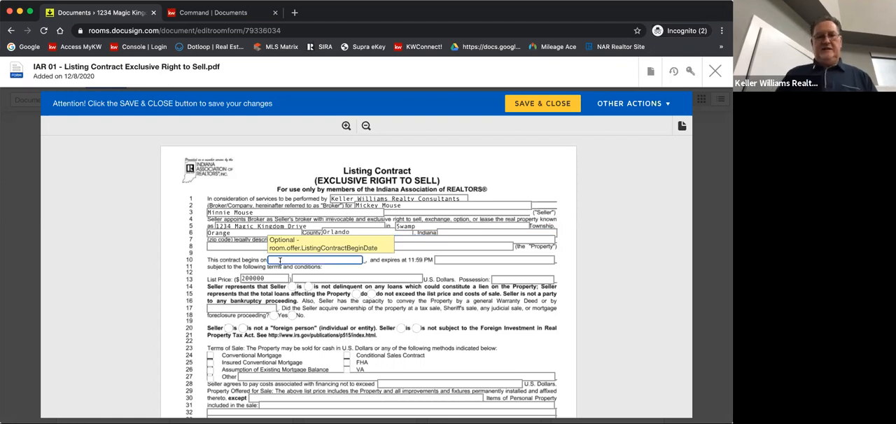
text(12/08/2020)
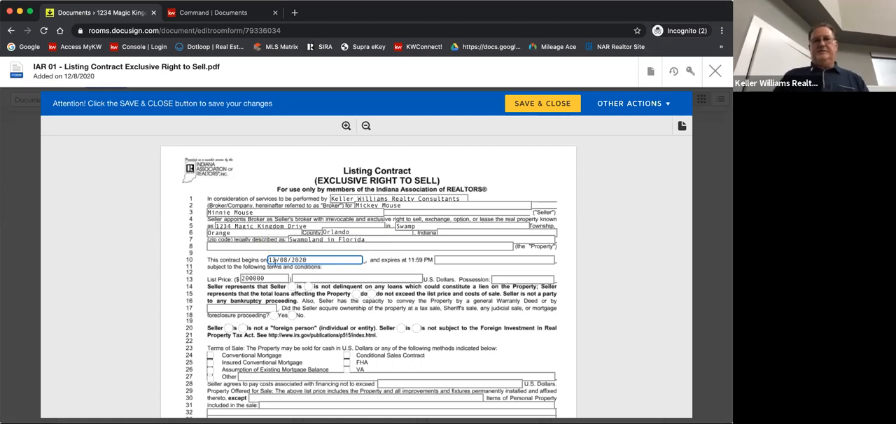
click(439, 261)
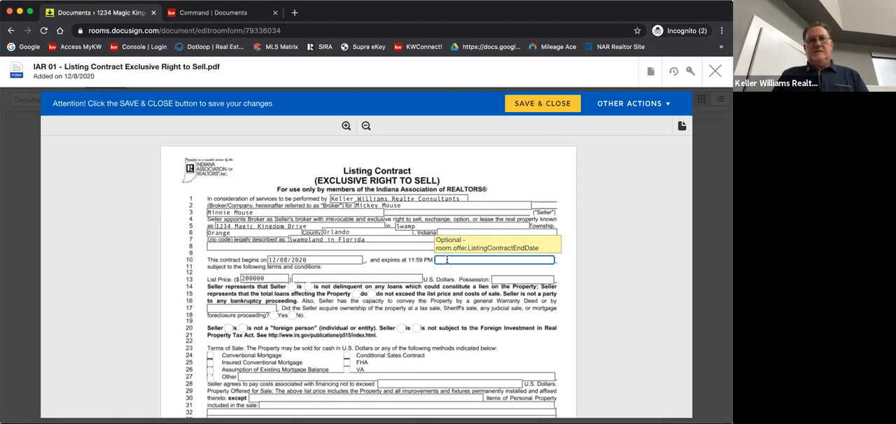
Enter "To Be Agreed" for possession in the list price line of the contract
click(317, 279)
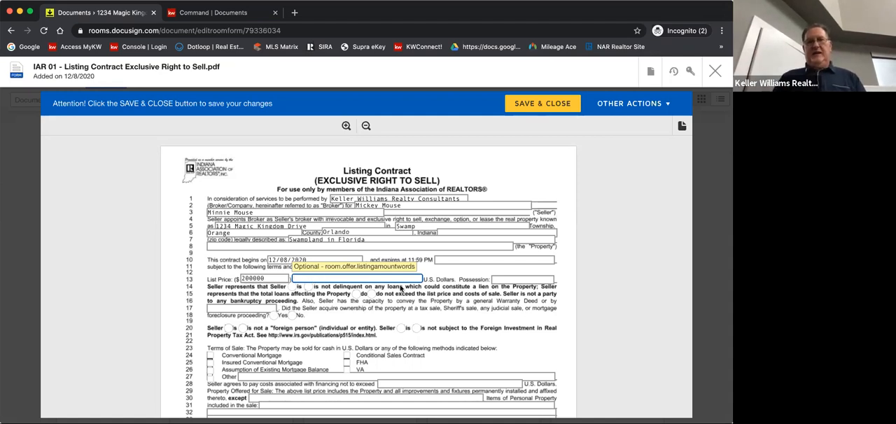
click(499, 281)
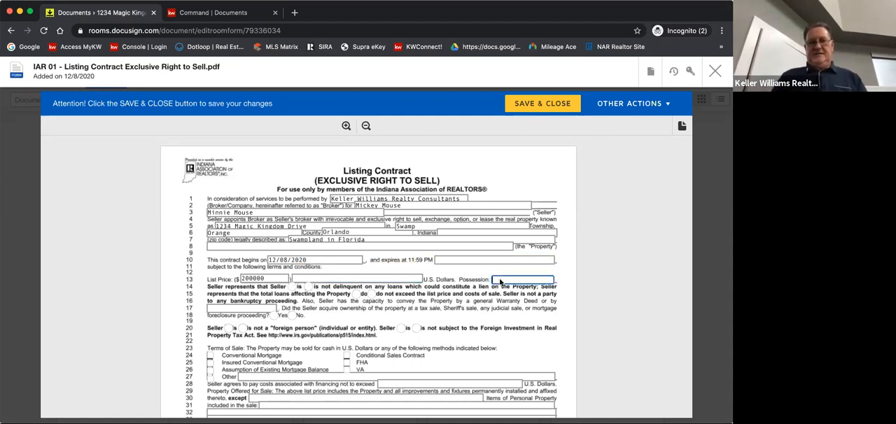
text(To )
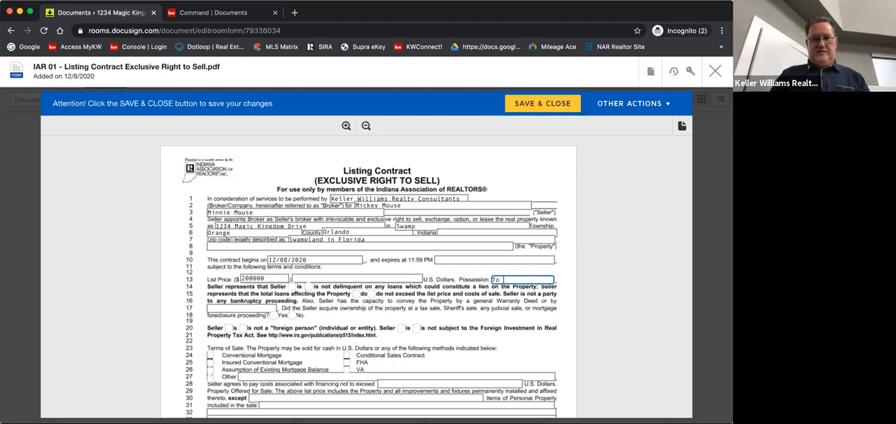
text(B)
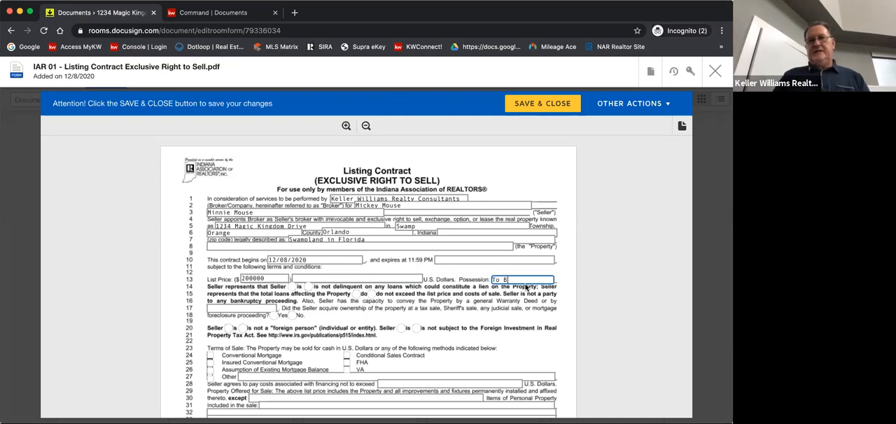
text(e Agreed)
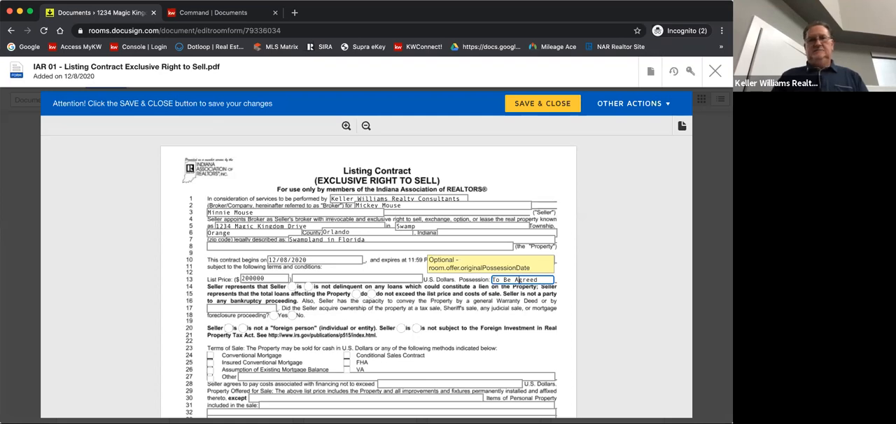
Answer No to the tax sale or foreclosure question and mark the seller as not a foreign person and not subject to the Foreign Investment Act
scroll(294, 280, down, 1)
click(292, 278)
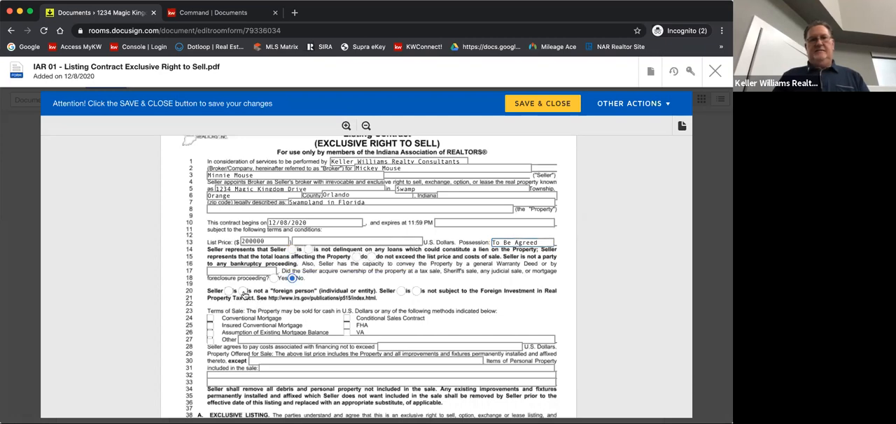
click(416, 290)
Select Conventional Mortgage, Insured Conventional Mortgage, FHA and VA as terms of sale, and enter Cash as the other method
scroll(350, 302, down, 1)
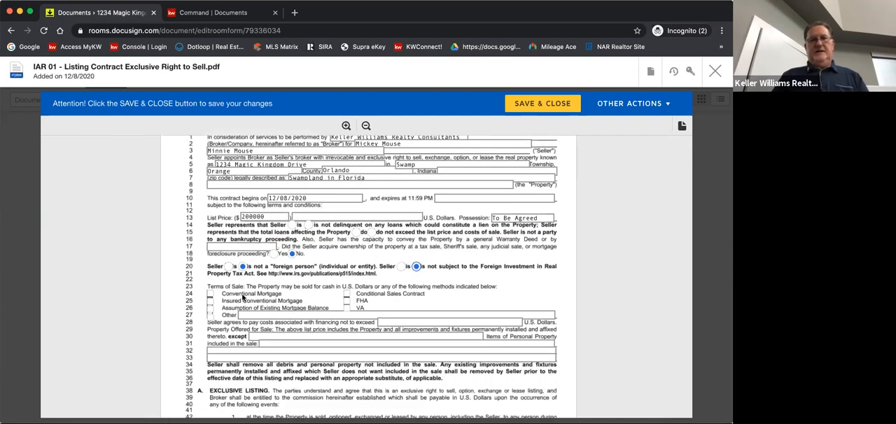
click(211, 295)
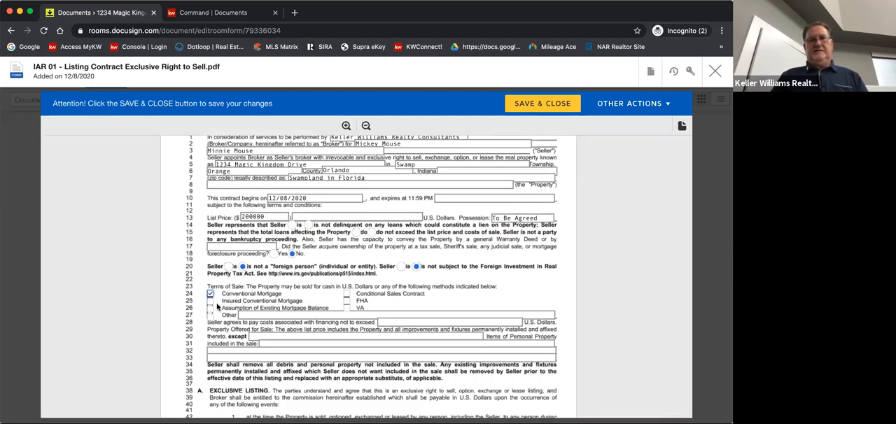
click(210, 303)
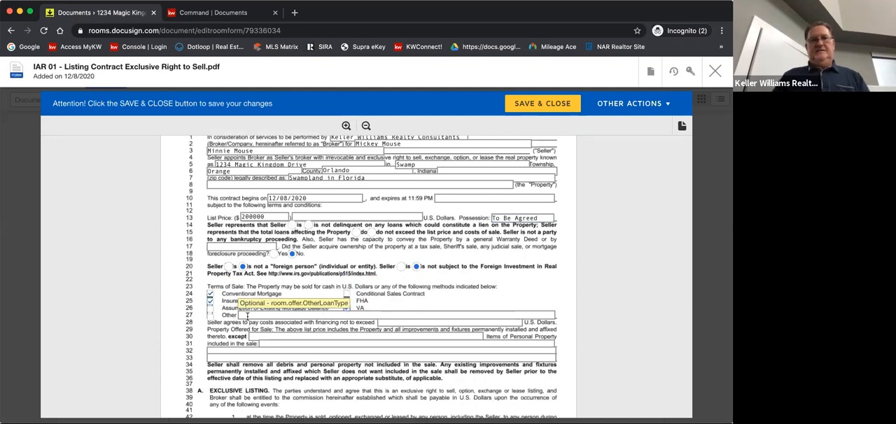
click(245, 316)
text(Cash)
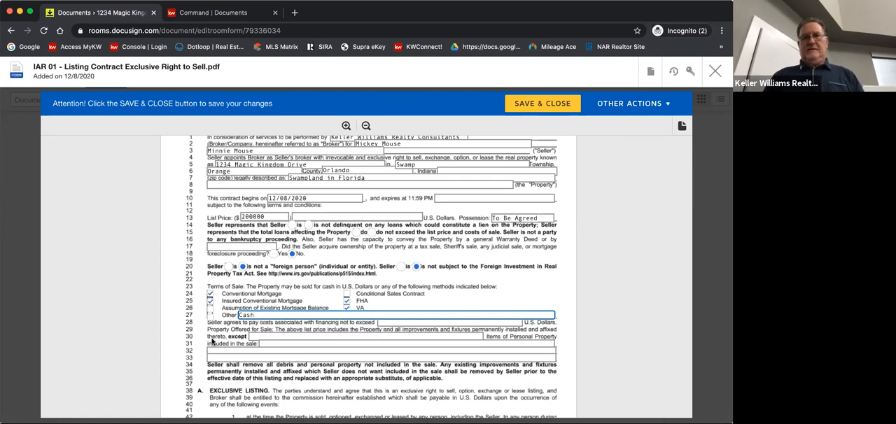
Set the interest rate on unpaid commission to 10 % per annum in the exclusive listing section
scroll(212, 341, down, 1)
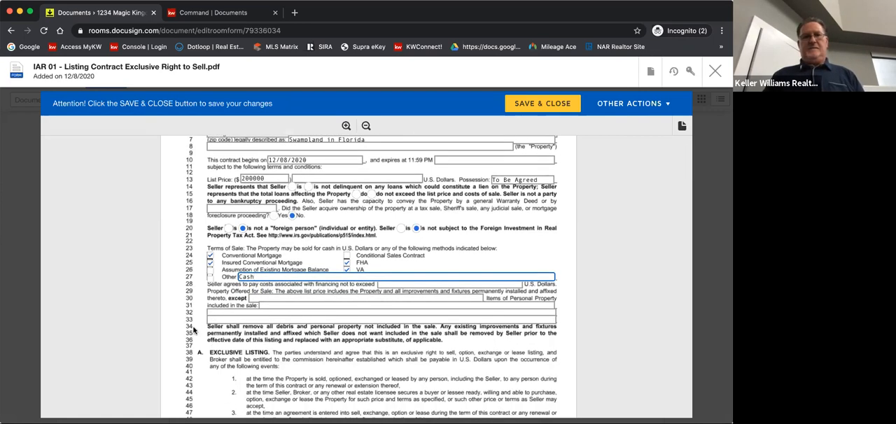
scroll(194, 330, down, 1)
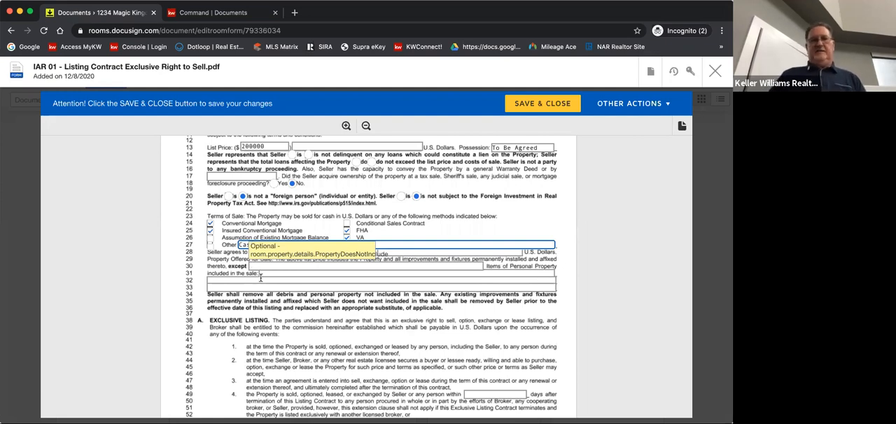
scroll(258, 285, down, 5)
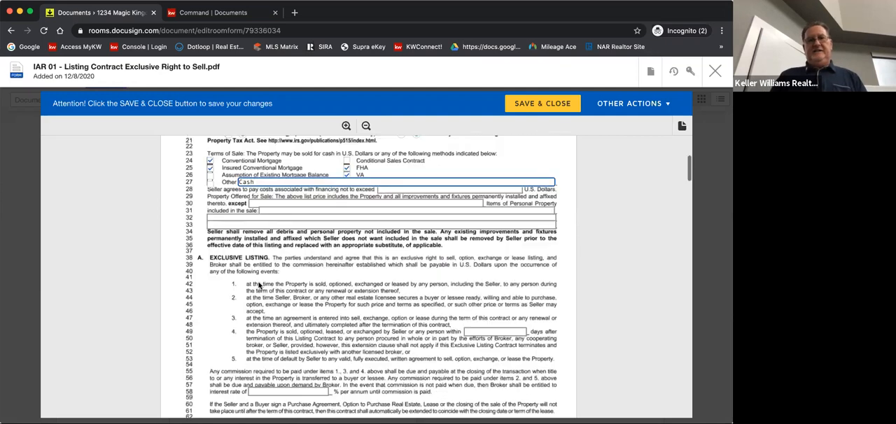
scroll(280, 302, down, 5)
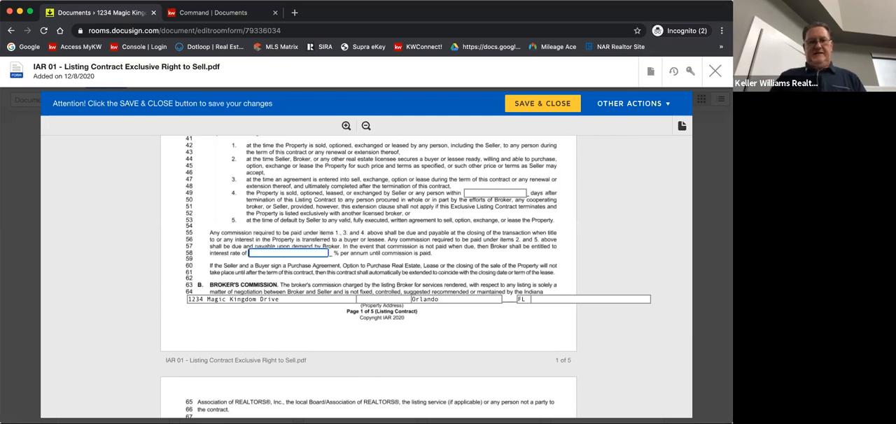
text(10)
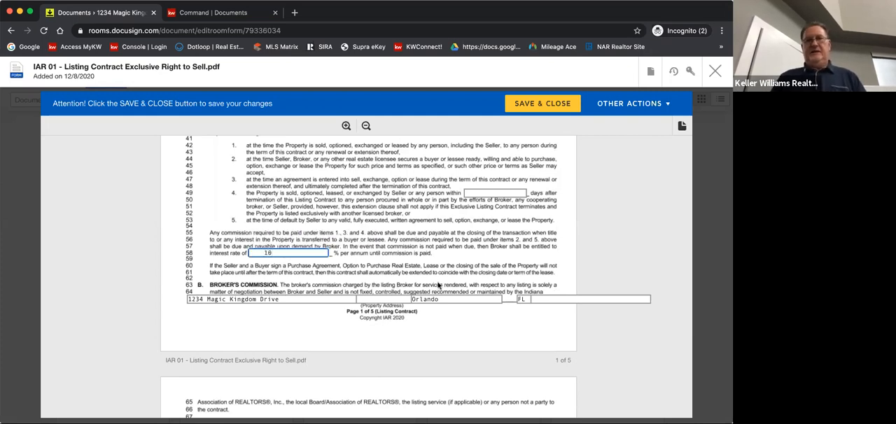
Enter "Orange Co" in the second address field of the property address line at the end of page 1
scroll(439, 285, down, 2)
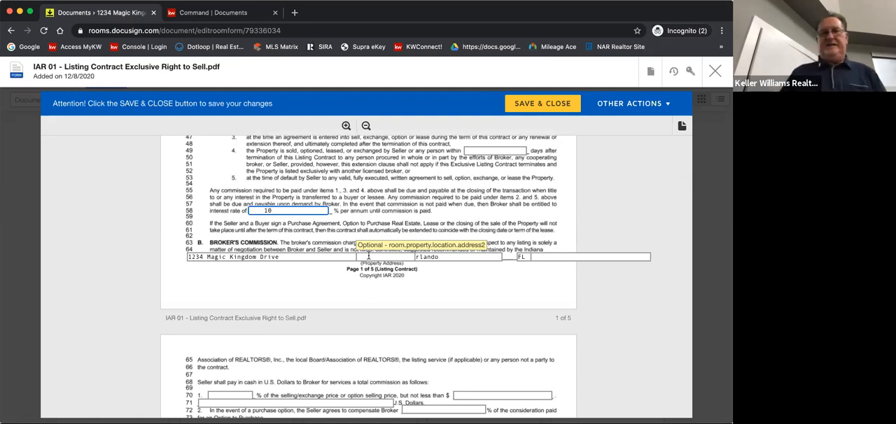
click(369, 257)
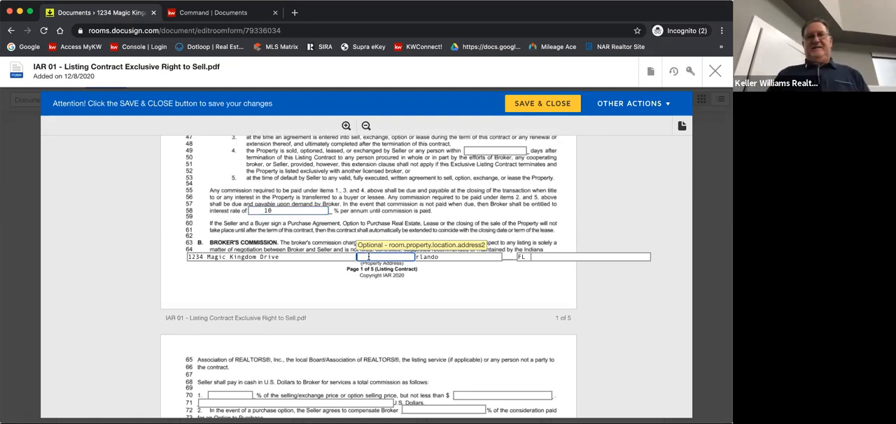
text(Orange Co)
click(413, 287)
Check the property address line at the end of page 2 and review the terms and exclusive listing clauses on page 1
scroll(414, 288, down, 10)
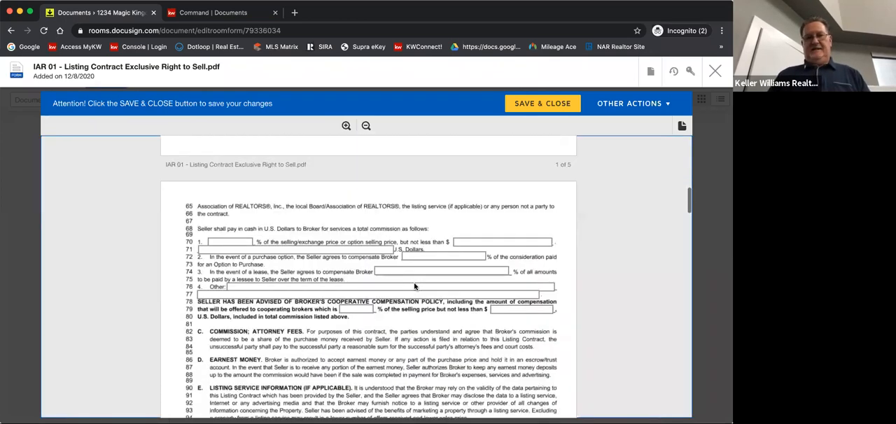
scroll(413, 287, down, 4)
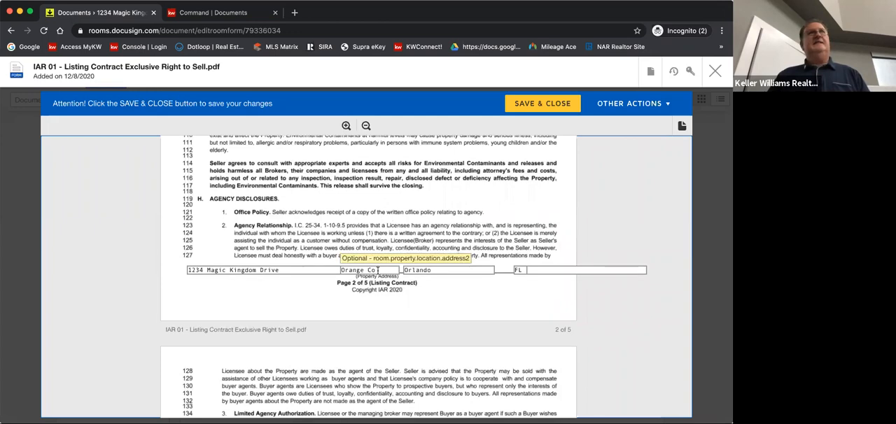
scroll(449, 219, up, 15)
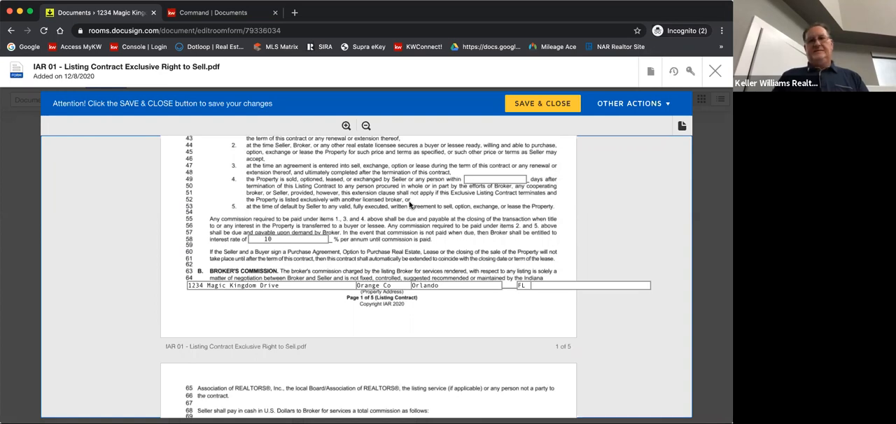
scroll(410, 205, up, 2)
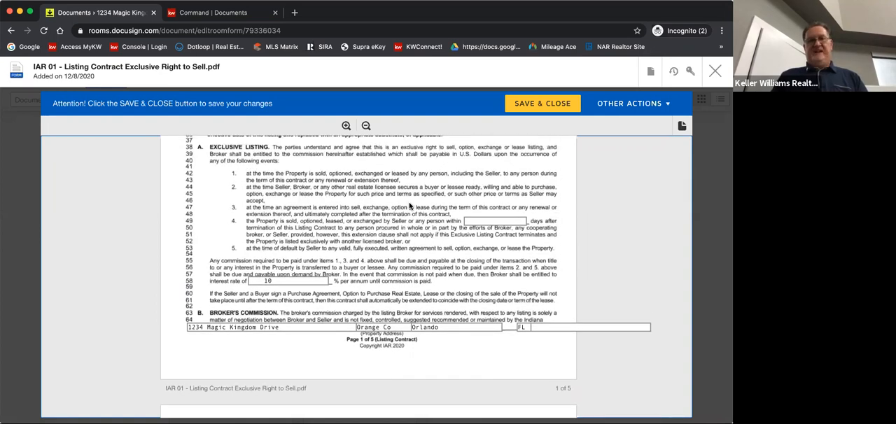
scroll(410, 206, down, 1)
scroll(411, 207, up, 3)
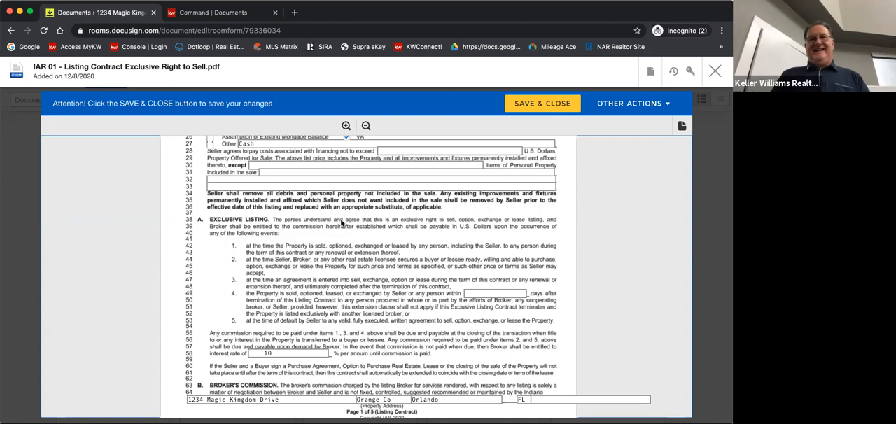
scroll(327, 255, down, 1)
scroll(327, 255, down, 1)
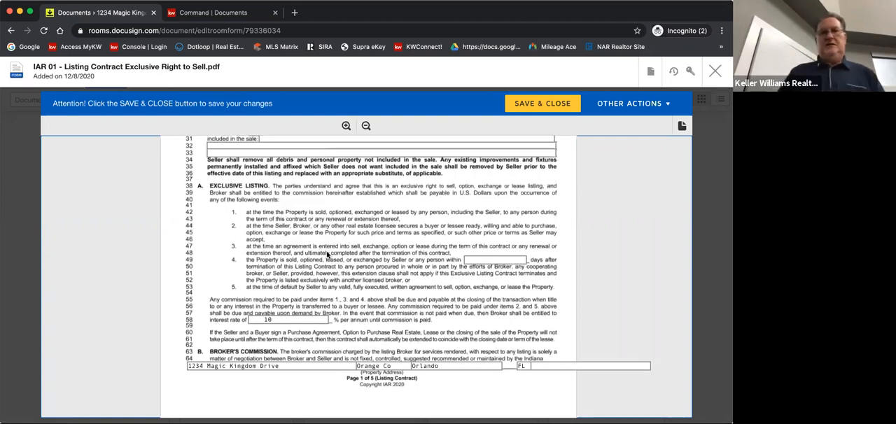
Set the broker's total commission to 6.0 % of the selling price in item 1 at the start of page 2
scroll(327, 255, up, 3)
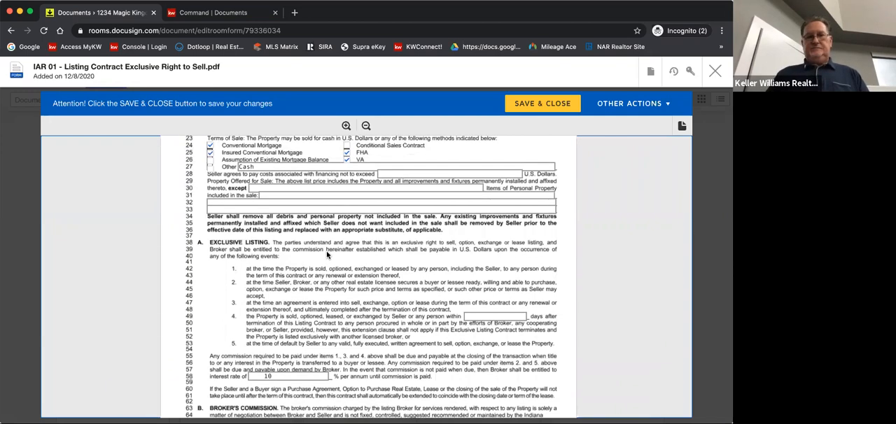
scroll(327, 255, down, 3)
scroll(327, 254, down, 6)
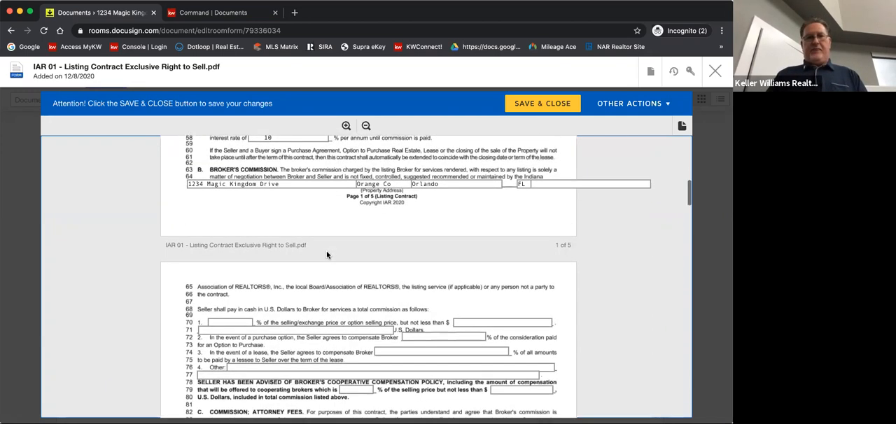
scroll(272, 261, down, 2)
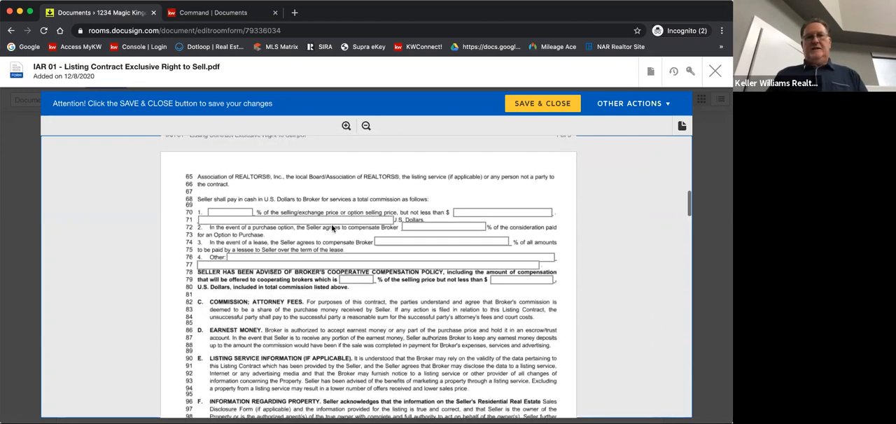
click(227, 210)
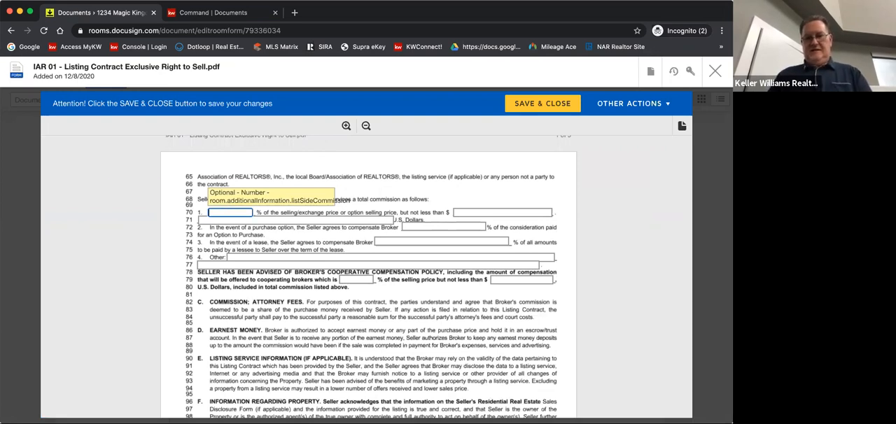
text(6.0)
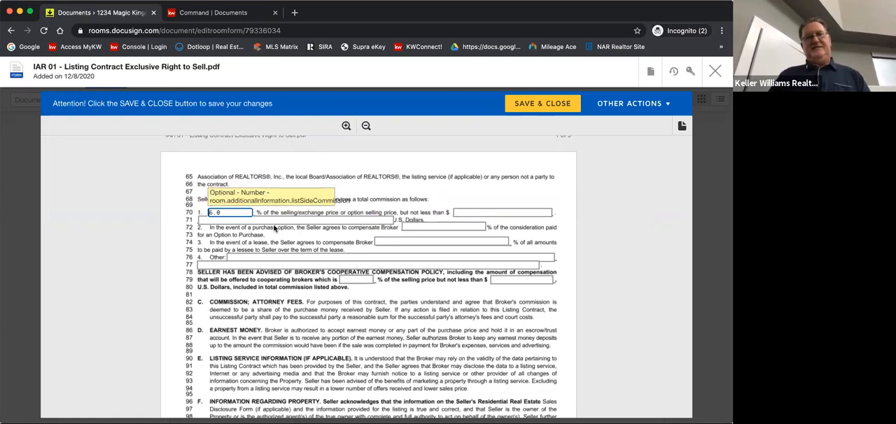
click(372, 195)
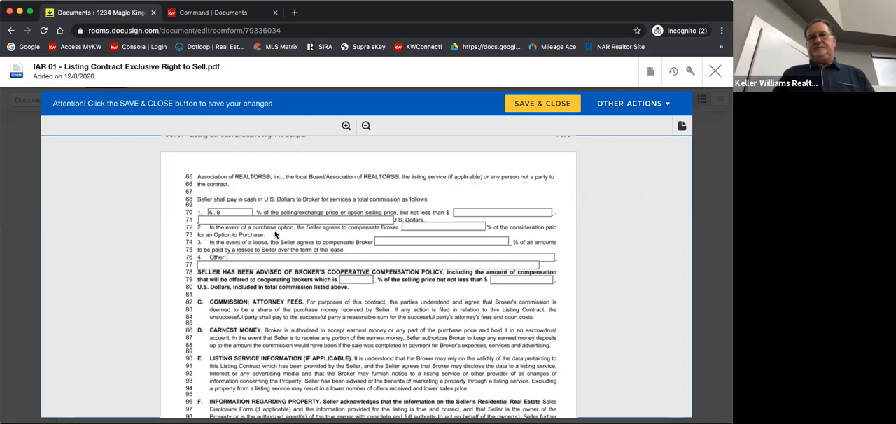
Enter 6.0 % as the broker's compensation for both a purchase option and a lease
click(424, 226)
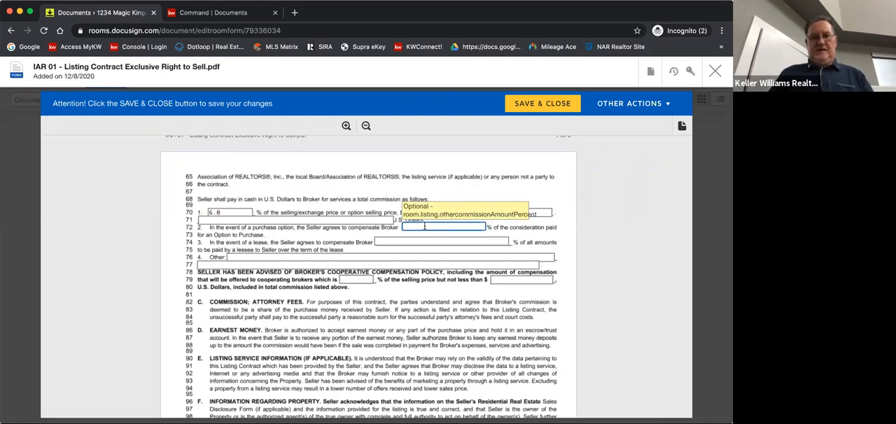
text(6.09)
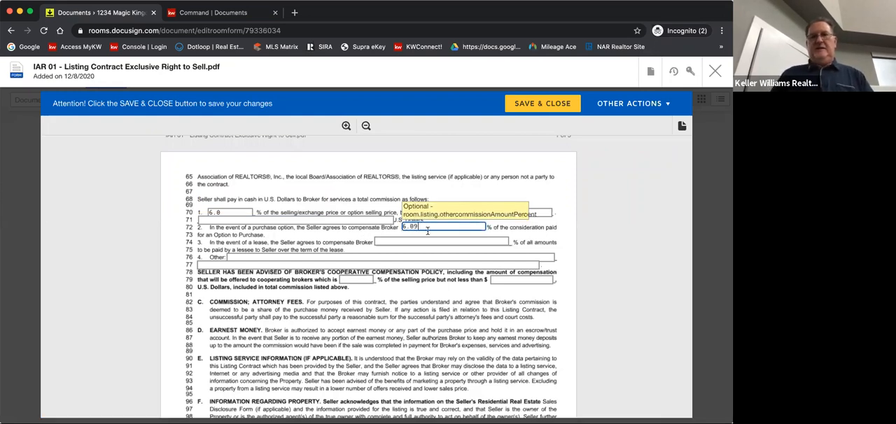
key(BackSpace)
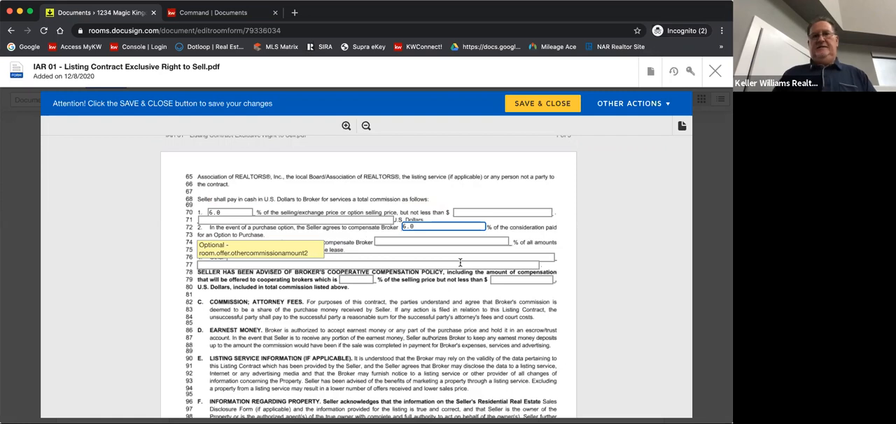
key(Tab)
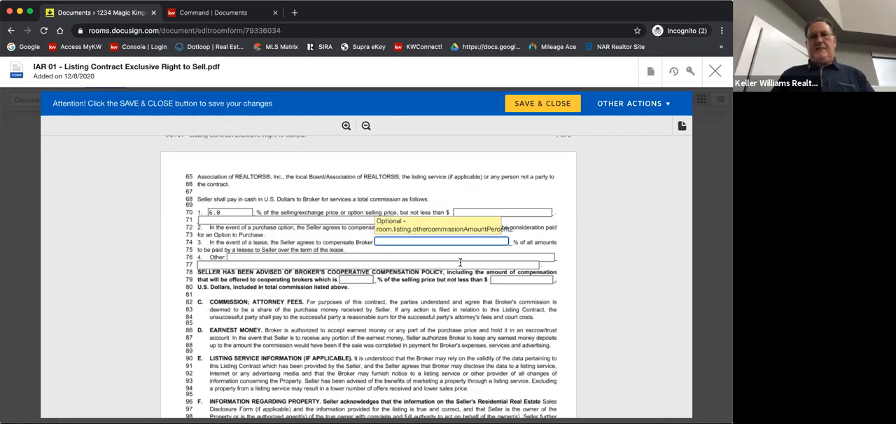
scroll(365, 270, down, 1)
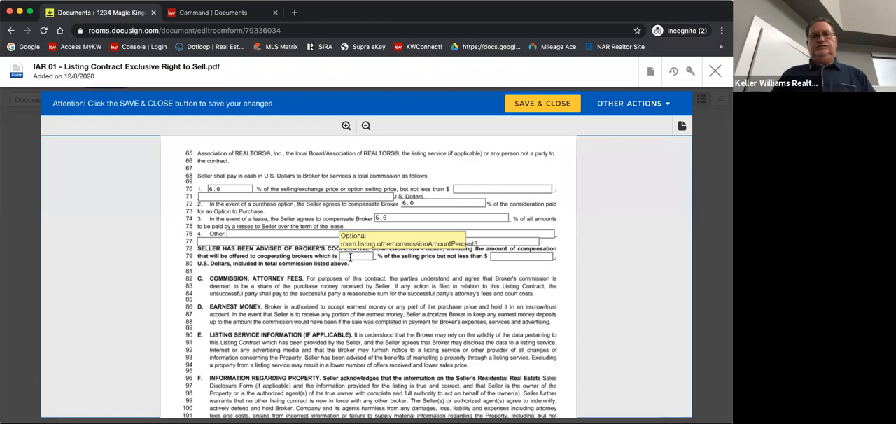
Set the compensation offered to cooperating brokers to 2.8 % of the selling price
click(350, 257)
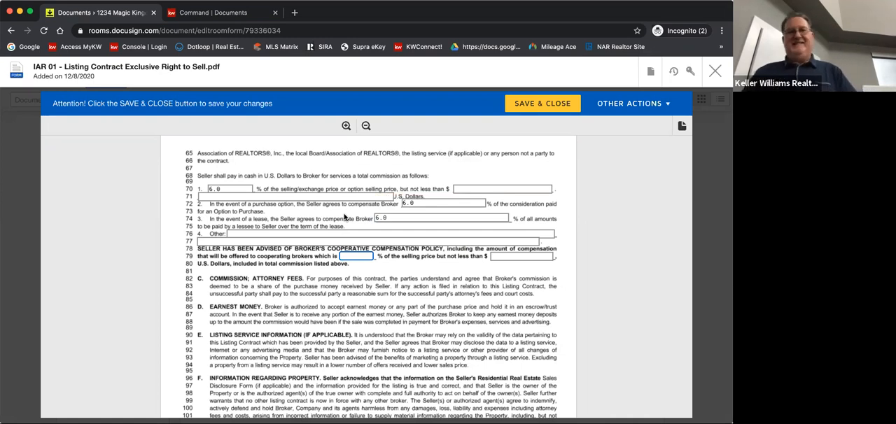
click(344, 217)
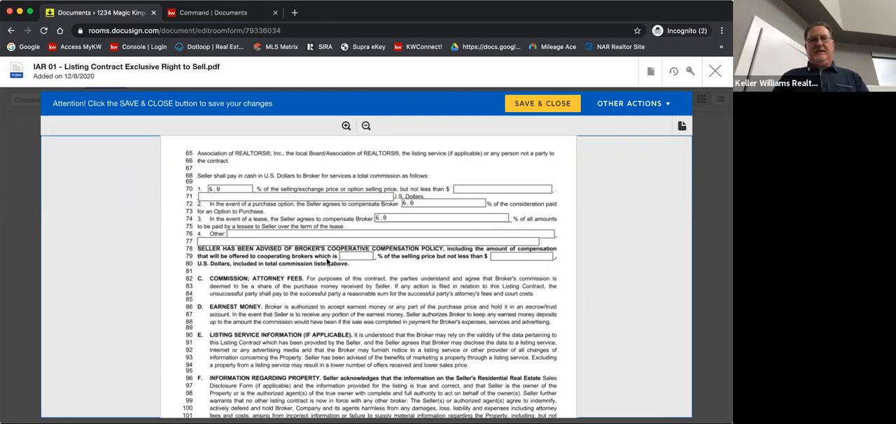
click(350, 255)
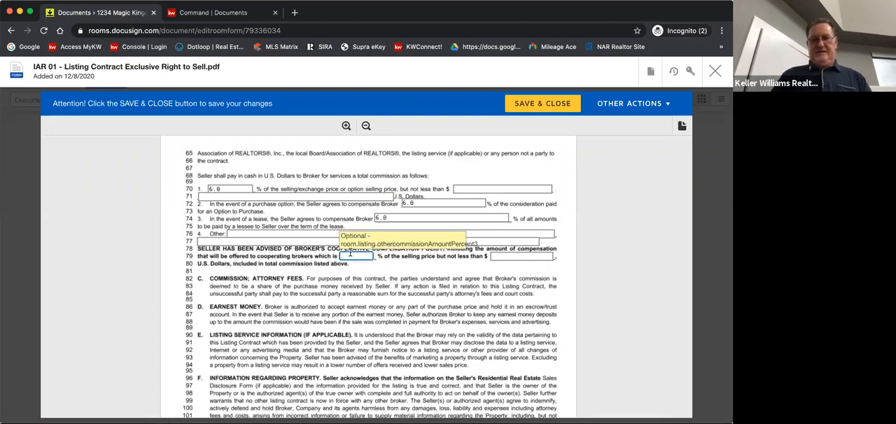
text(2)
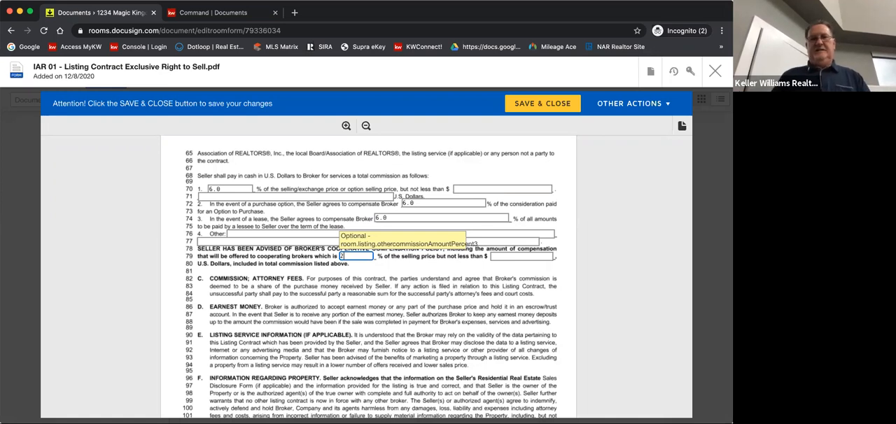
text(.8)
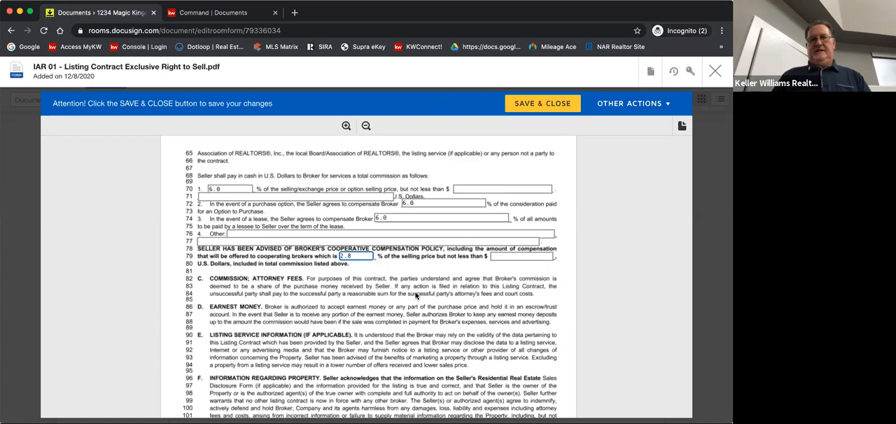
Enter "None" as the HOA management company in item 8 on page 3
scroll(416, 296, down, 7)
scroll(416, 295, down, 7)
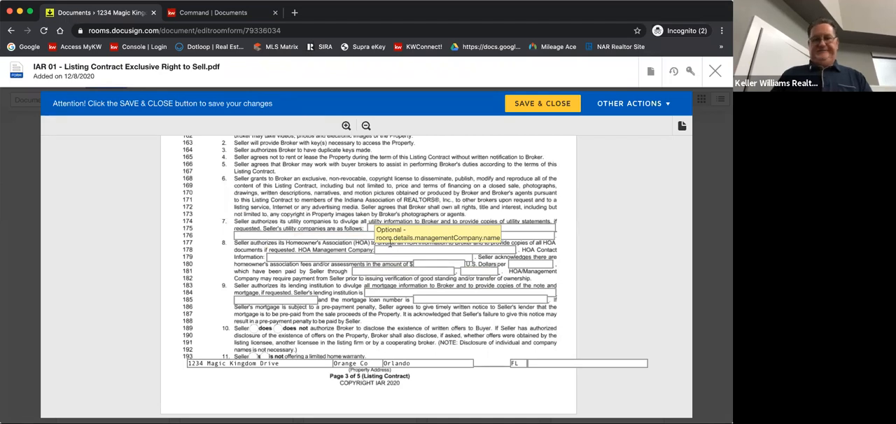
click(391, 249)
text(None)
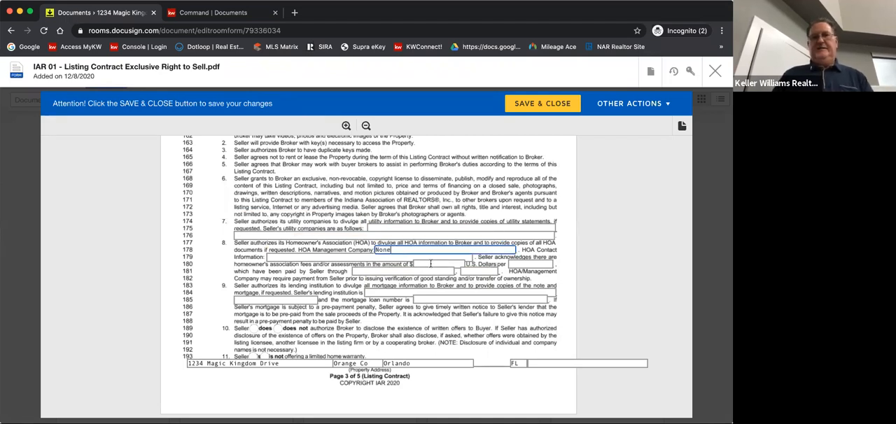
scroll(422, 229, down, 2)
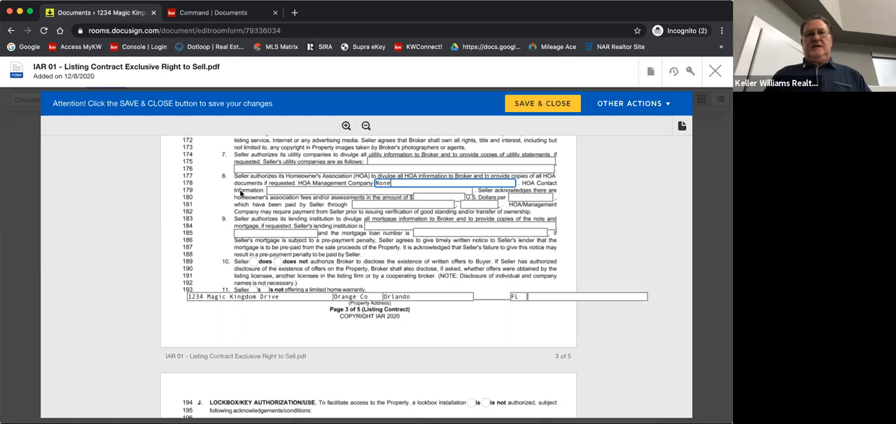
scroll(374, 205, down, 1)
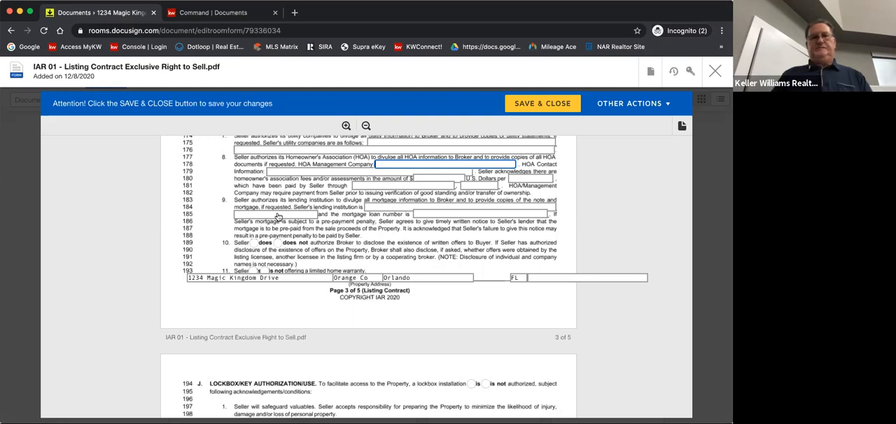
Mark that the seller does not authorize disclosing written offers and is offering a limited home warranty in items 10 and 11
scroll(278, 217, down, 1)
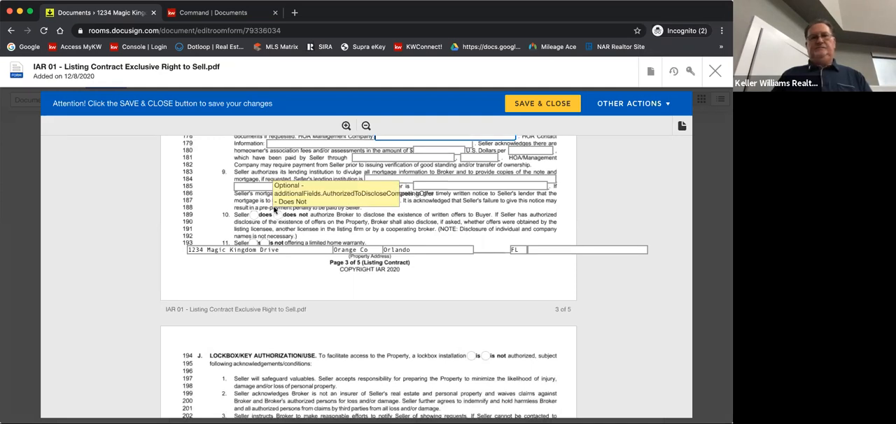
click(277, 213)
scroll(270, 221, down, 1)
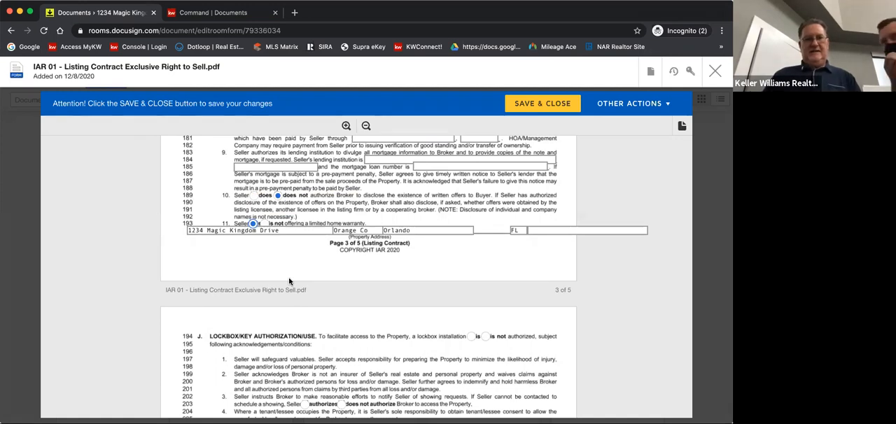
Enter the agent's Indiana license number beside the agent's name in the signature section on the last page
click(150, 415)
scroll(149, 415, down, 10)
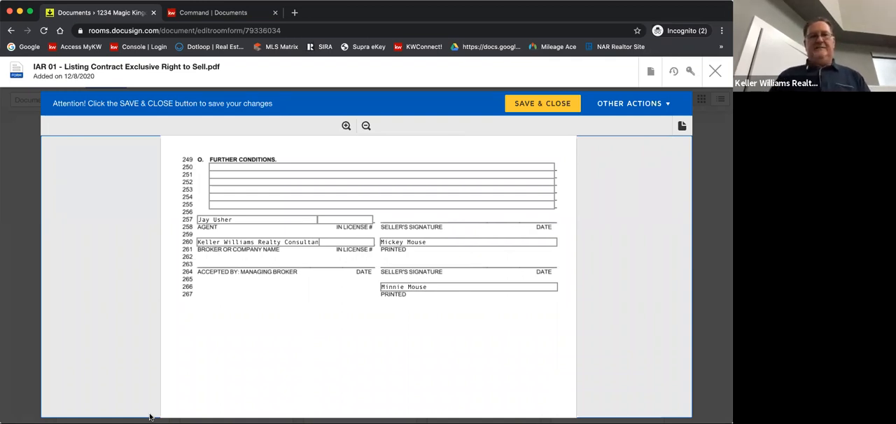
scroll(299, 196, up, 1)
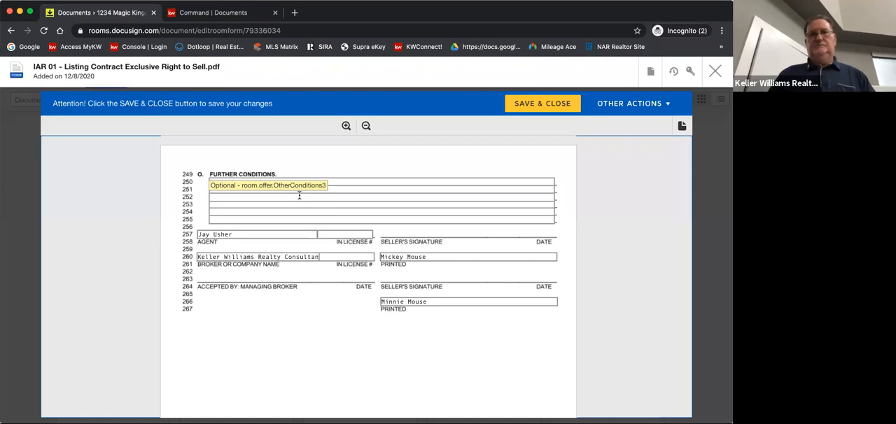
click(326, 234)
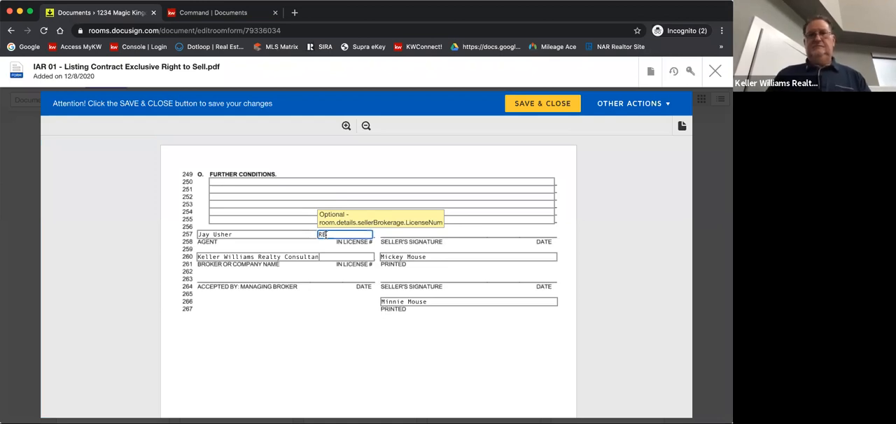
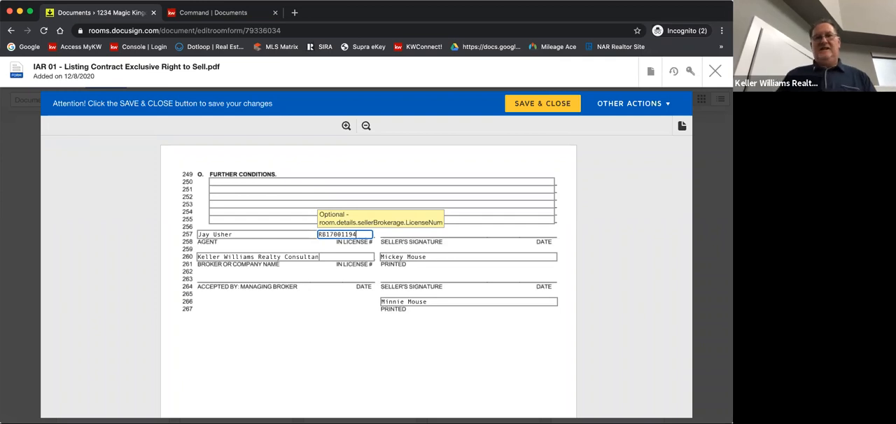
Enter the brokerage's Indiana license number beside the Keller Williams company name
click(339, 257)
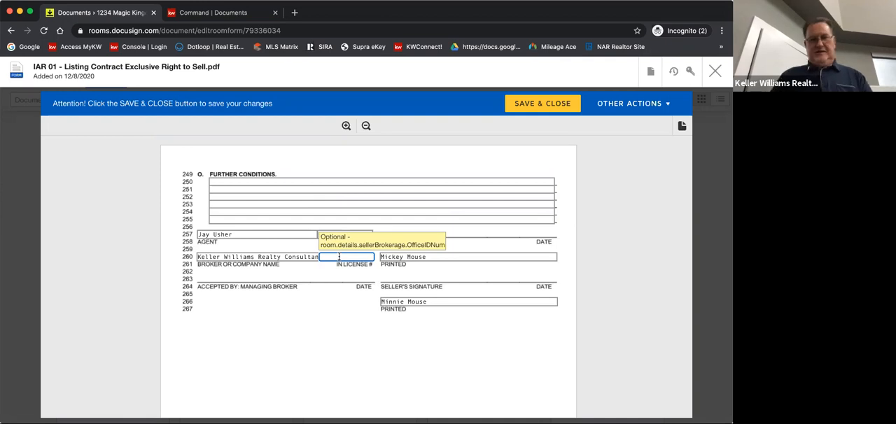
text(RC51000)
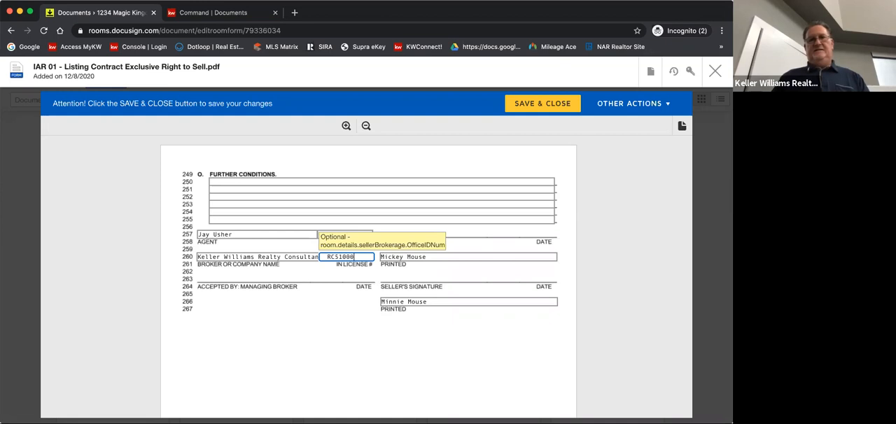
text(613)
key(Return)
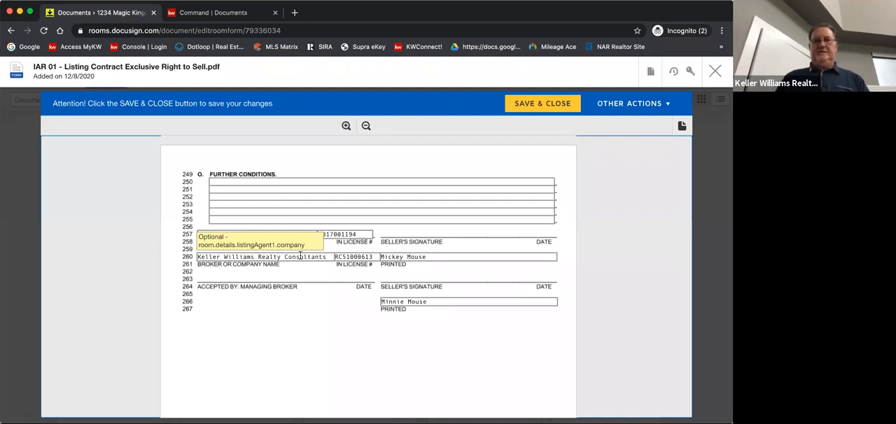
Close the listing contract and open the IAR 03 - Seller's Residential Real Estate Sales Disclosure from the room documents
scroll(365, 369, down, 5)
click(365, 362)
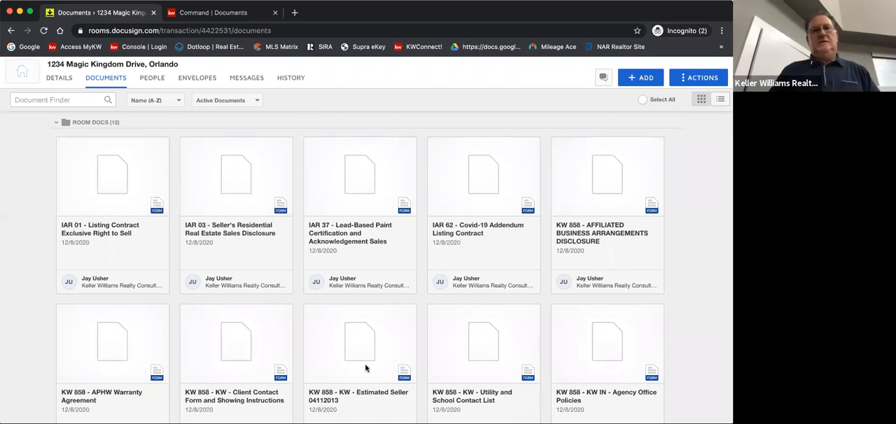
click(216, 181)
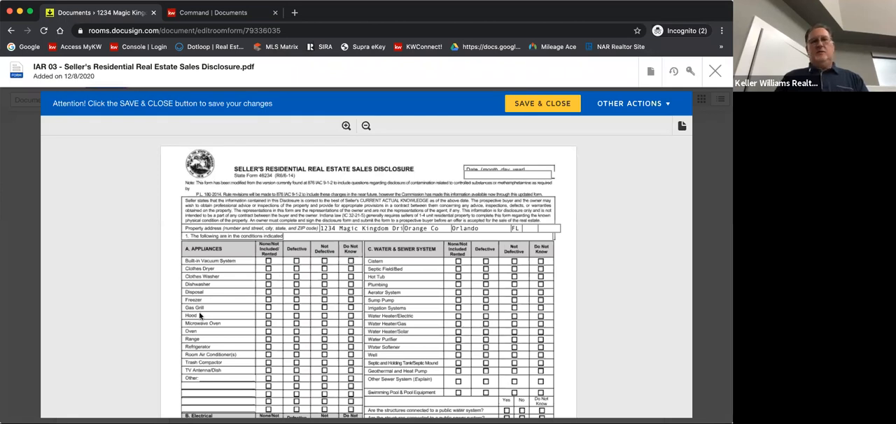
Enter the form date beginning with 12/0 at the top of the seller's disclosure and review both pages through the signature lines
click(480, 174)
text(12/0)
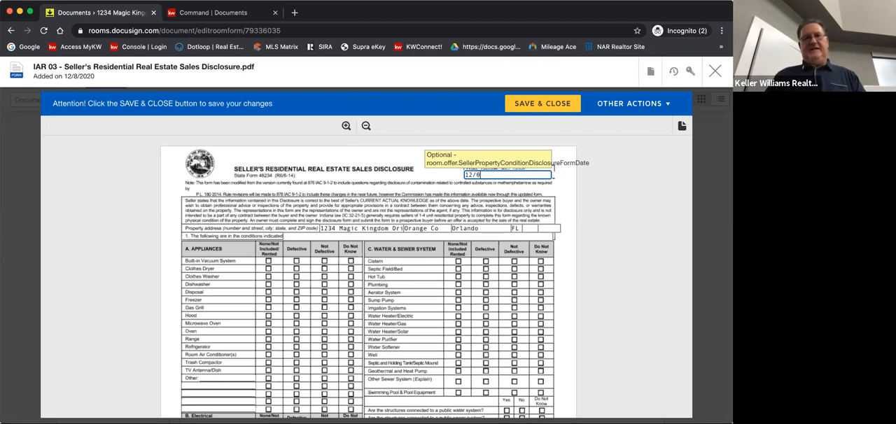
scroll(167, 335, down, 15)
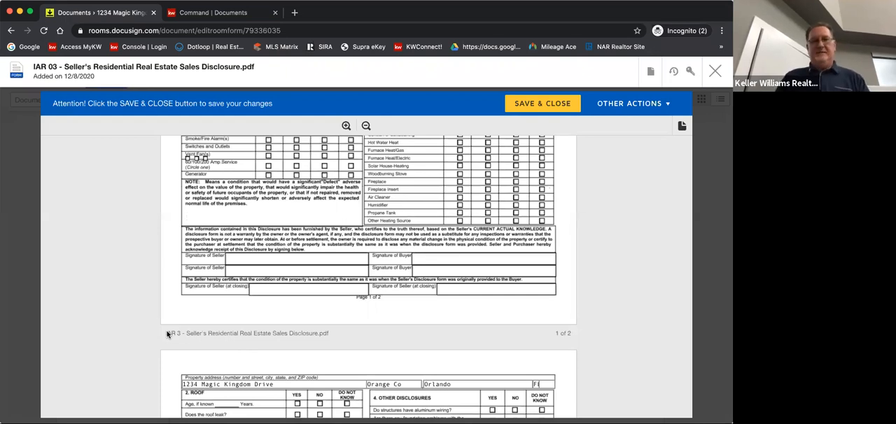
scroll(166, 335, down, 1)
scroll(168, 333, down, 2)
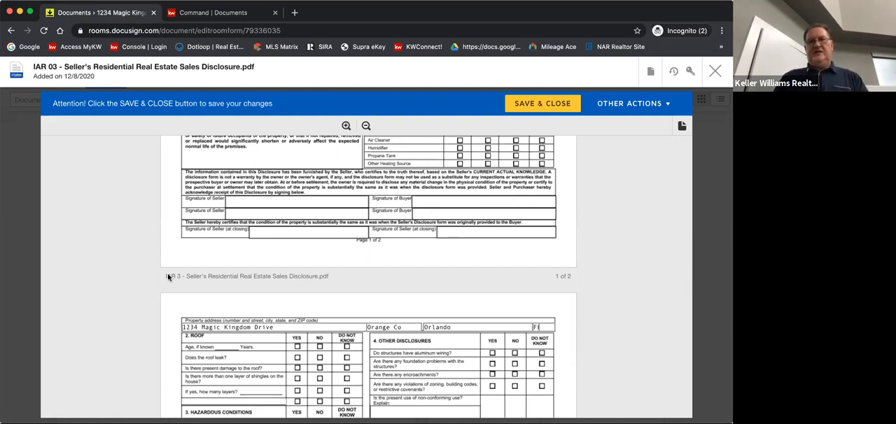
scroll(168, 277, down, 10)
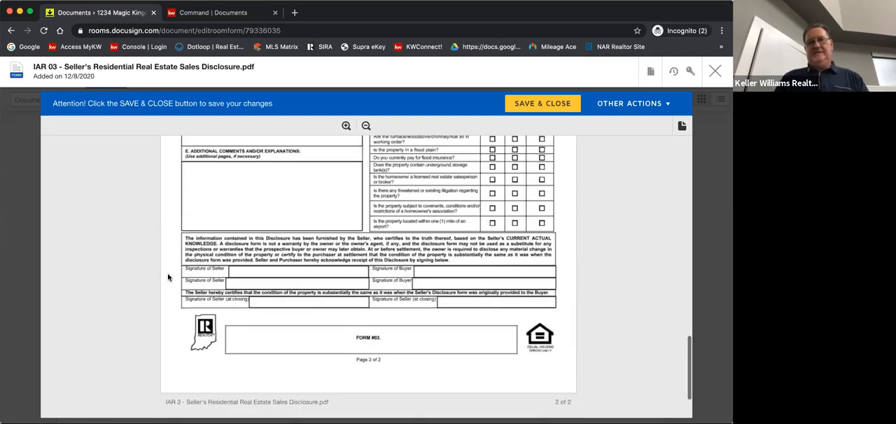
Save and close the seller's disclosure and open the IAR 37 - Lead-Based Paint Certification and Acknowledgement Sales form from the room documents
scroll(328, 346, down, 2)
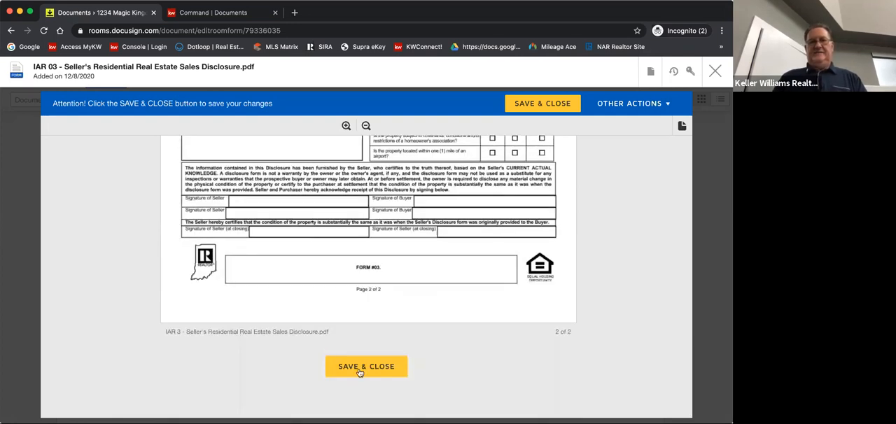
click(371, 370)
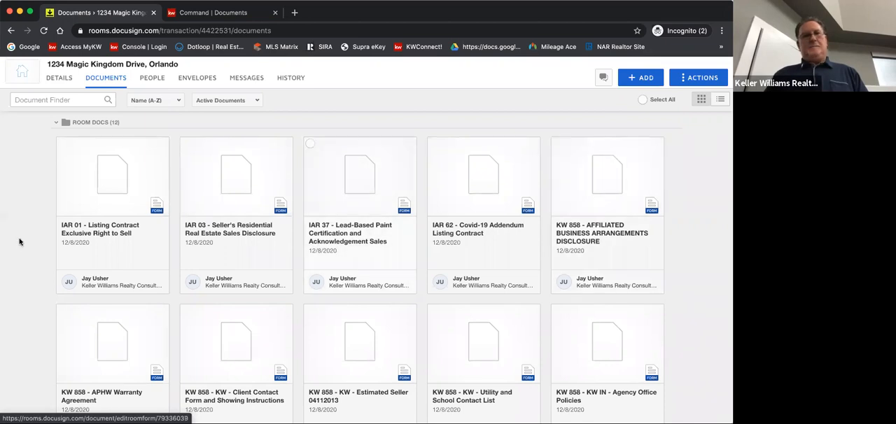
scroll(19, 241, down, 1)
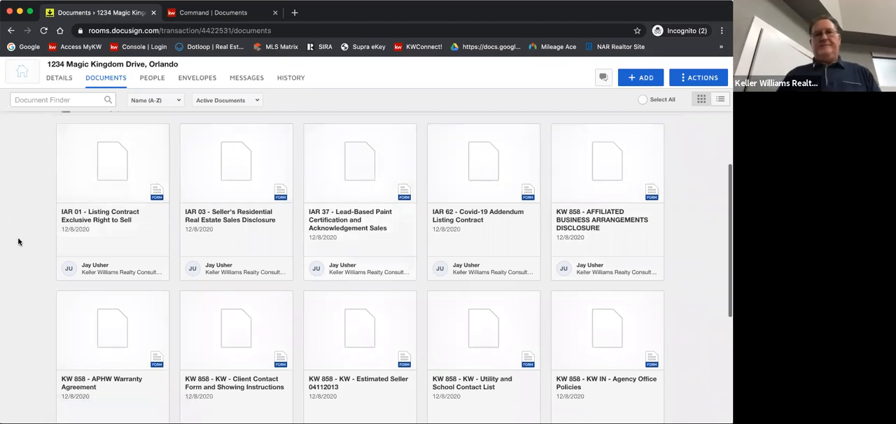
scroll(296, 201, up, 1)
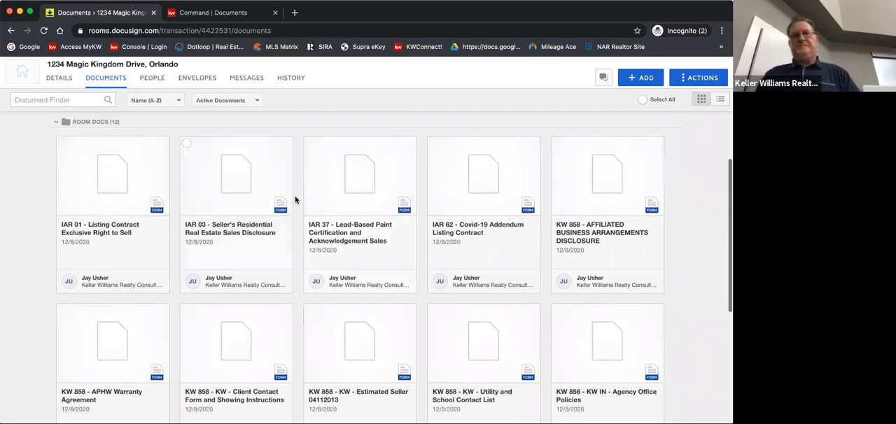
click(363, 197)
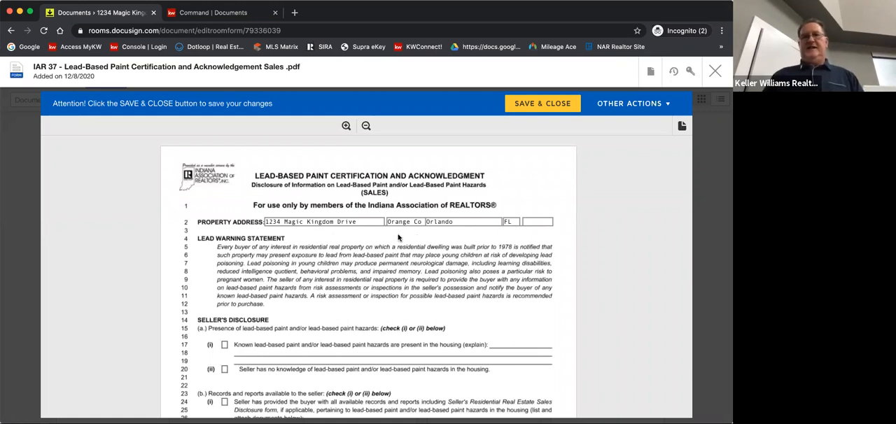
Review the lead-based paint certification from the property address through the signature lines on page 2, and save and close the form
scroll(260, 240, down, 2)
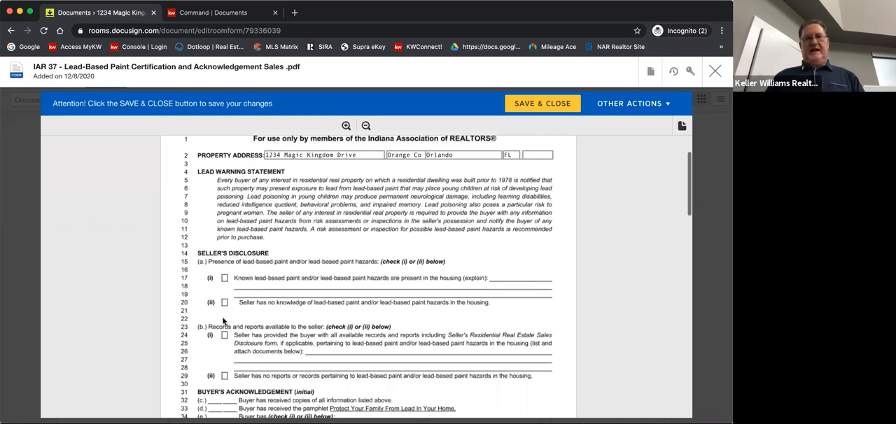
scroll(223, 321, down, 1)
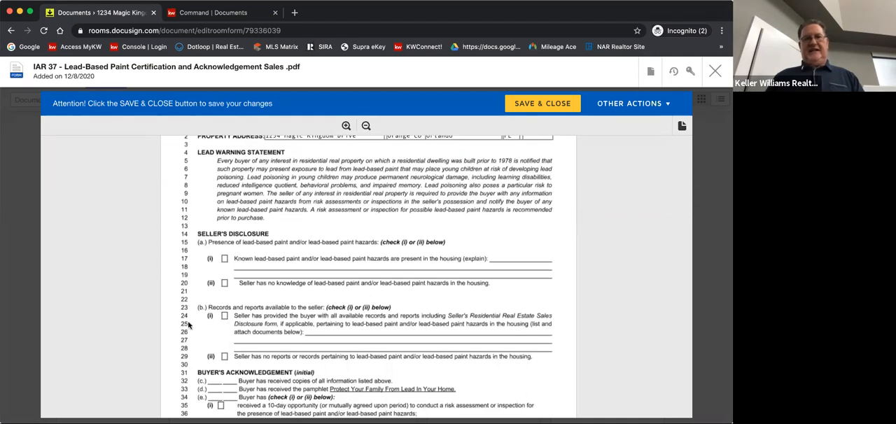
scroll(188, 324, down, 3)
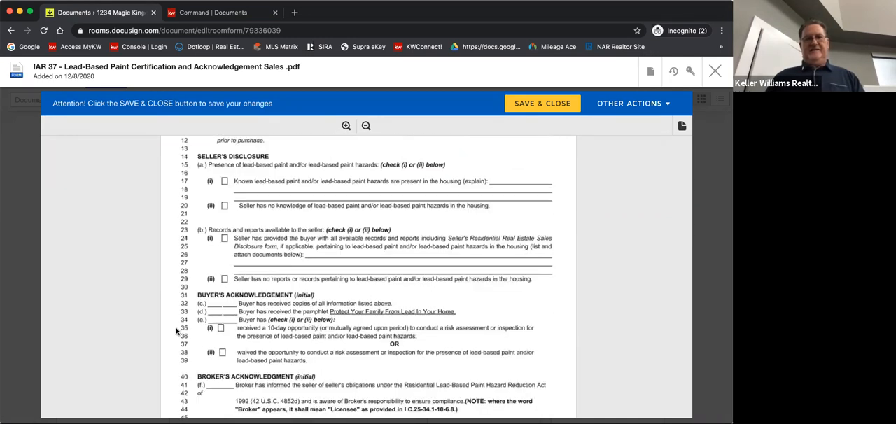
scroll(177, 332, down, 3)
scroll(176, 331, down, 3)
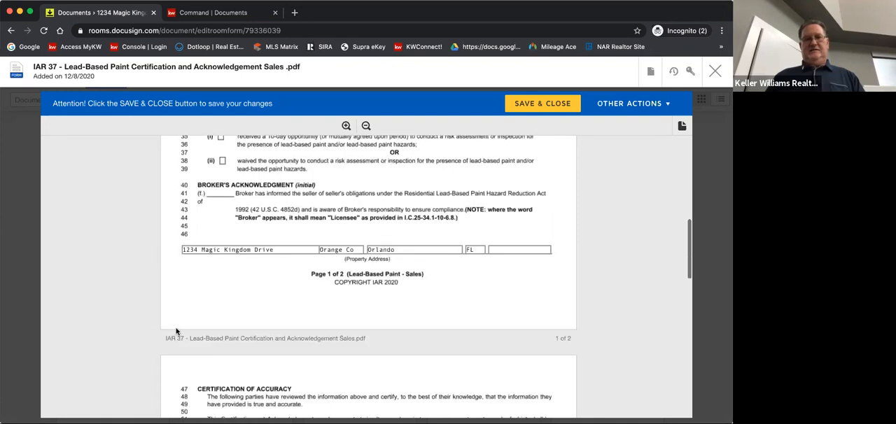
scroll(176, 331, down, 4)
scroll(184, 328, down, 3)
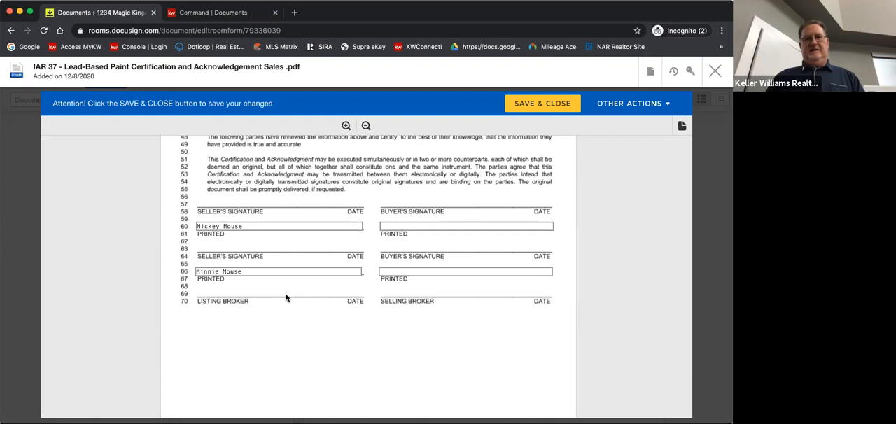
click(551, 103)
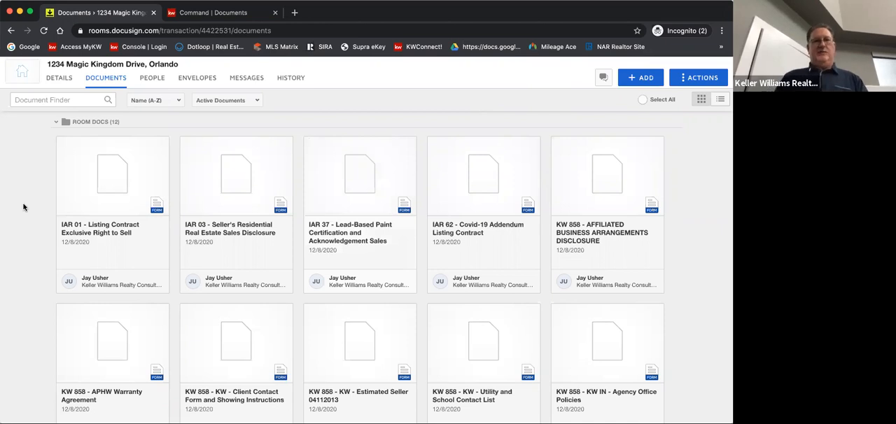
scroll(23, 206, up, 1)
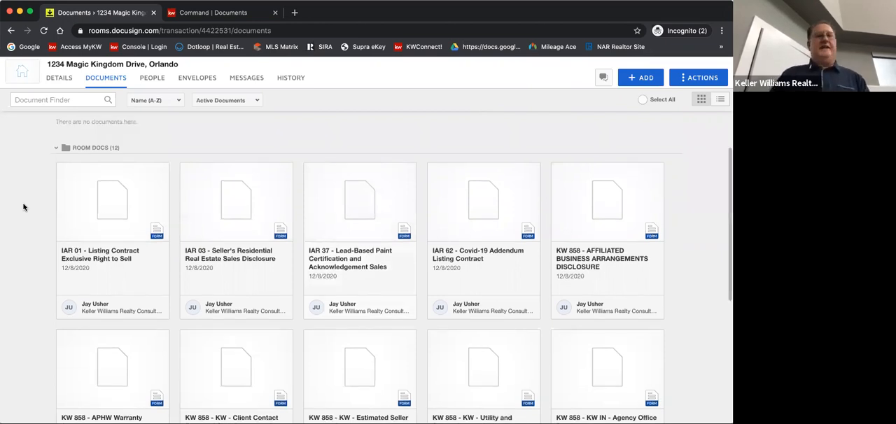
mouse_move(63, 171)
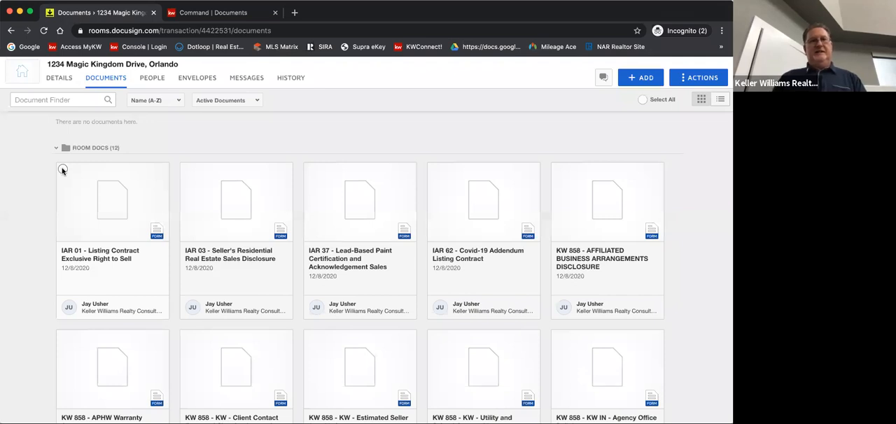
click(62, 170)
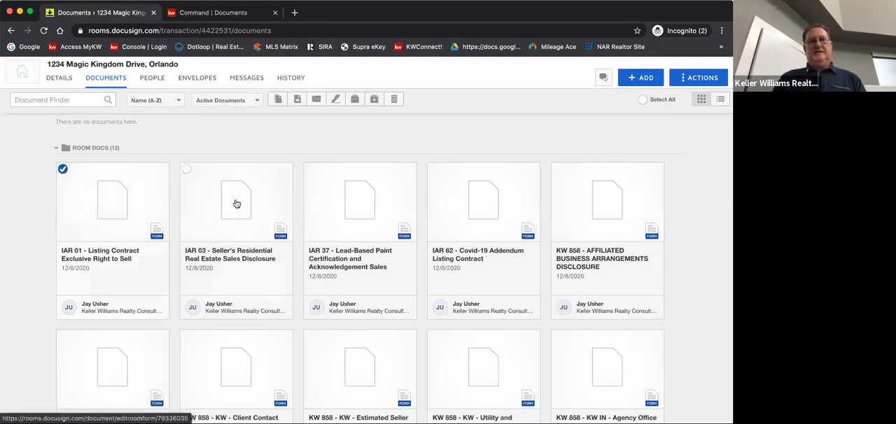
click(187, 170)
mouse_move(310, 169)
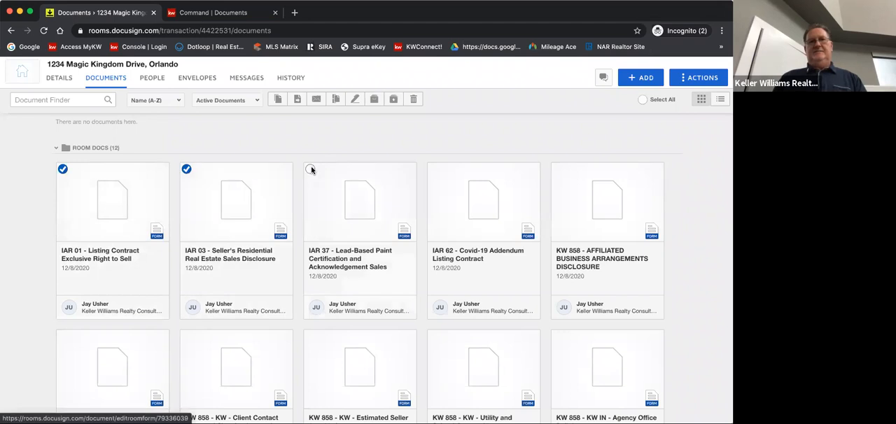
click(310, 168)
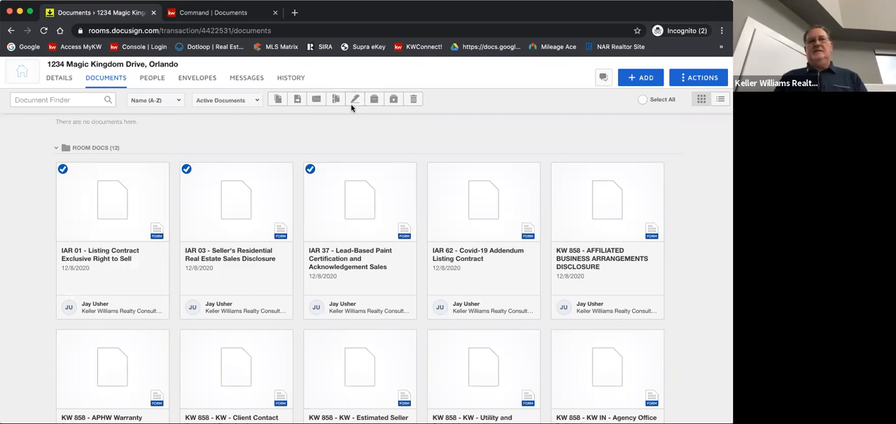
click(61, 170)
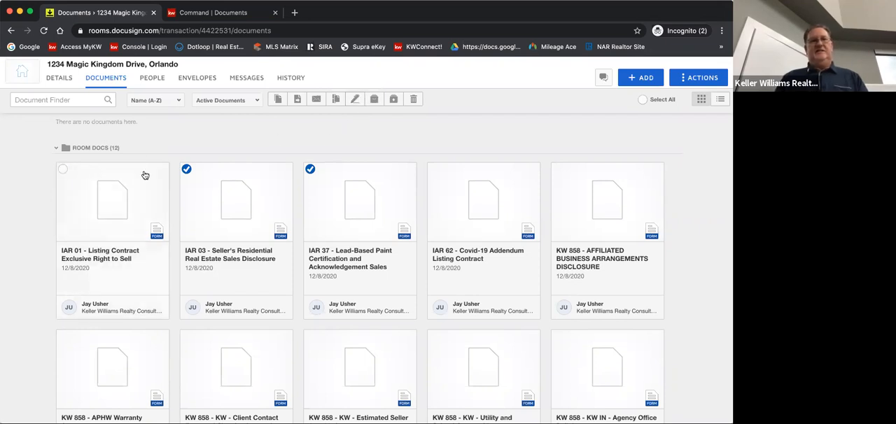
click(186, 170)
click(310, 170)
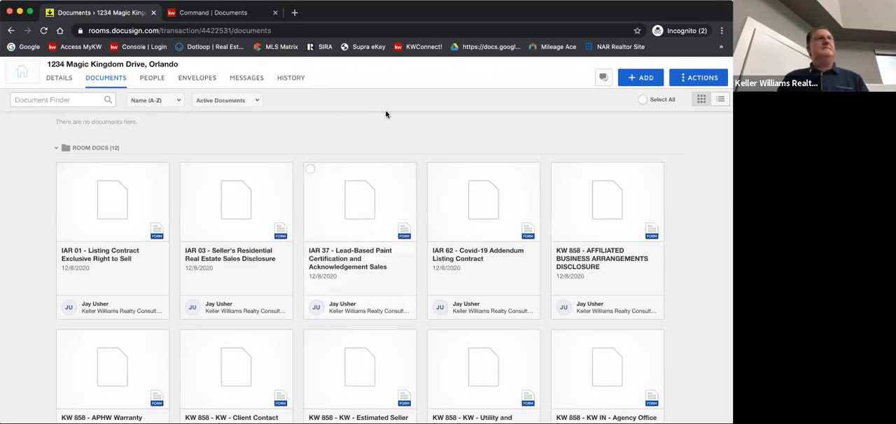
Select the IAR 01, IAR 03 and IAR 37 forms in the room documents and create a signing envelope from them
click(62, 170)
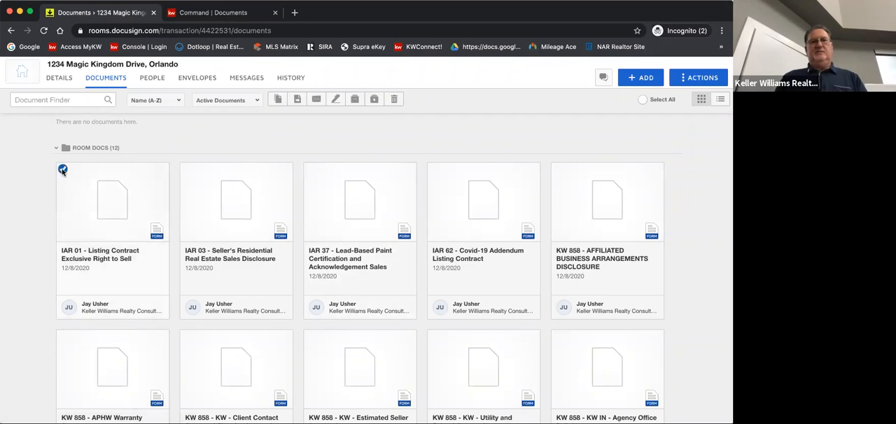
click(186, 170)
click(310, 170)
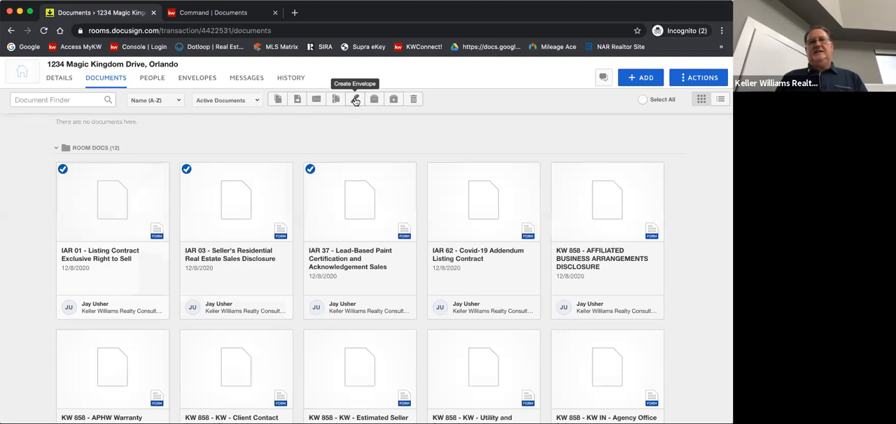
click(356, 100)
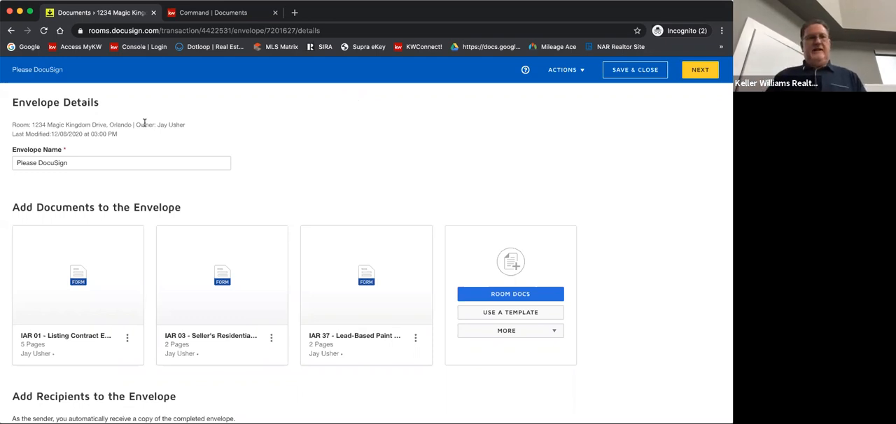
Rename the envelope to "Listing to Seller"
click(72, 163)
triple_click(42, 162)
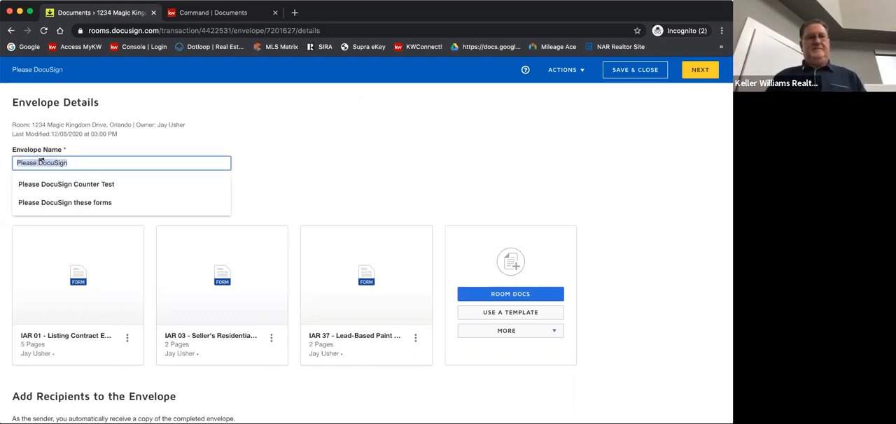
text(Li)
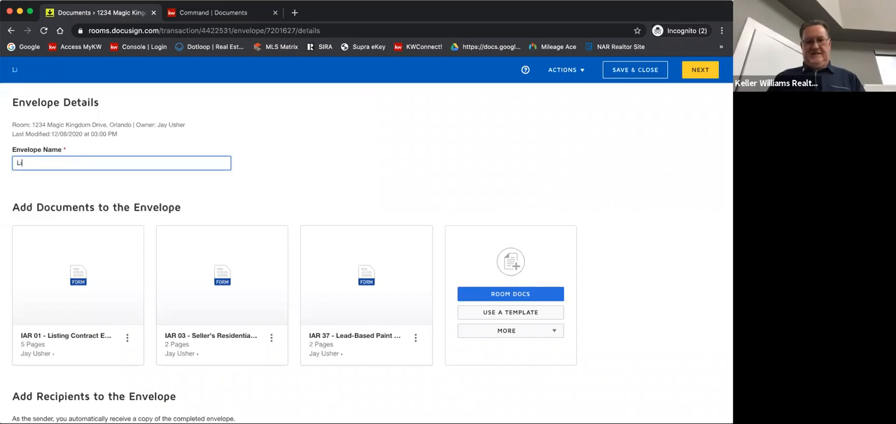
text(sting)
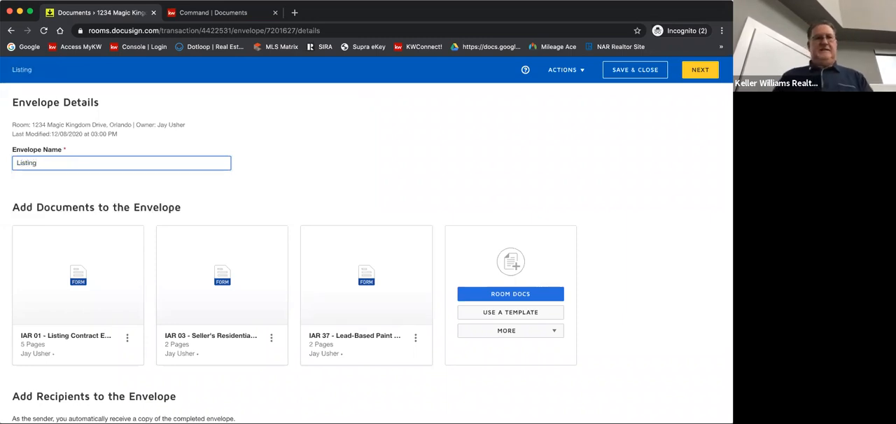
text( to)
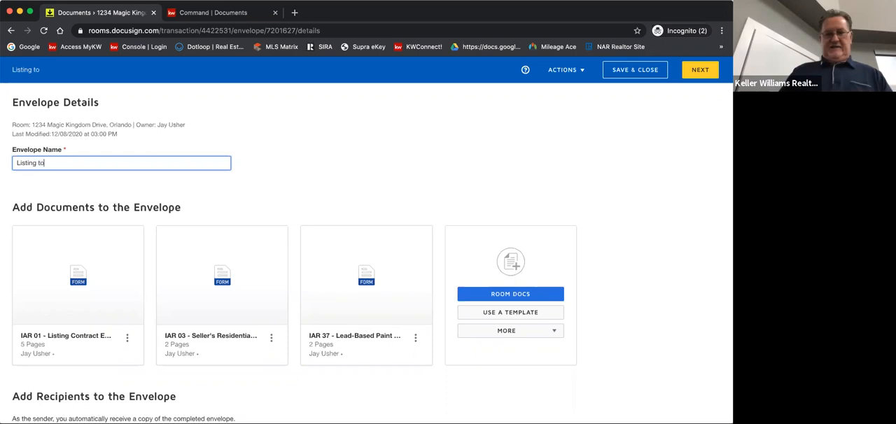
text( Sellker)
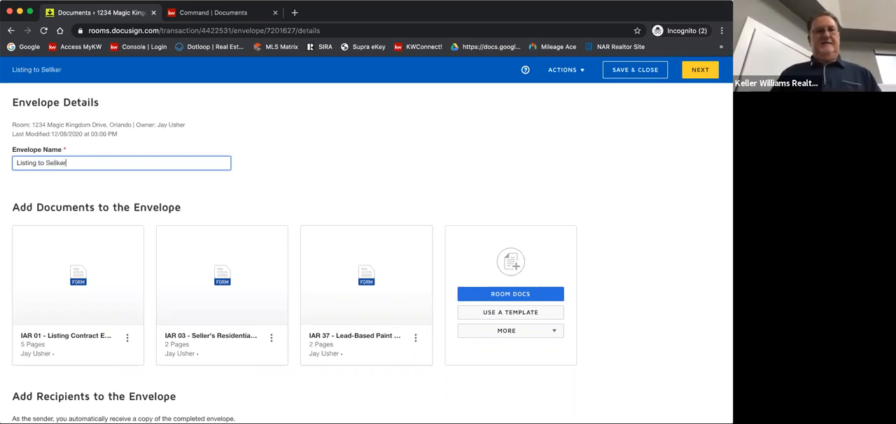
click(59, 162)
key(BackSpace)
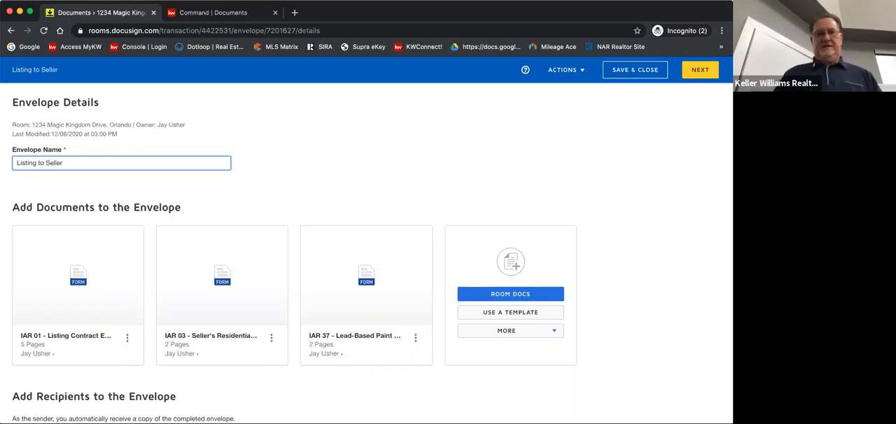
scroll(257, 185, down, 3)
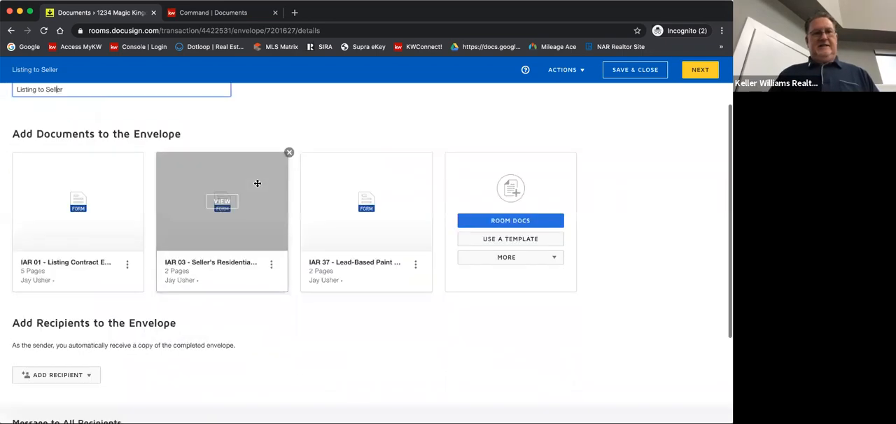
scroll(308, 126, up, 2)
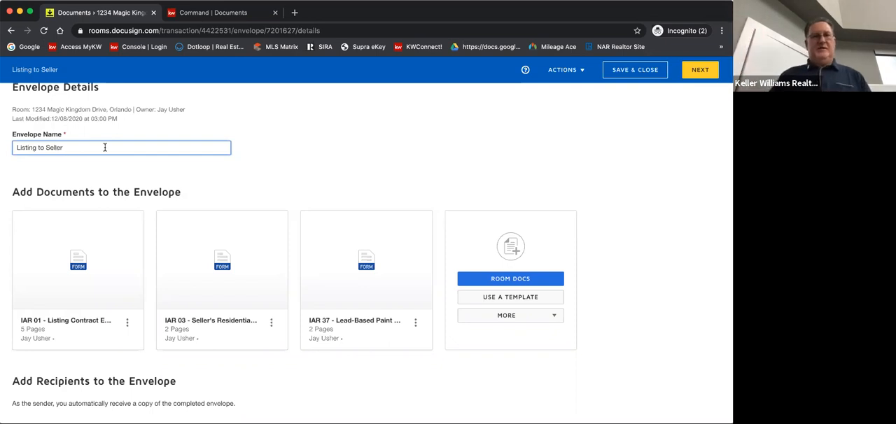
mouse_move(72, 266)
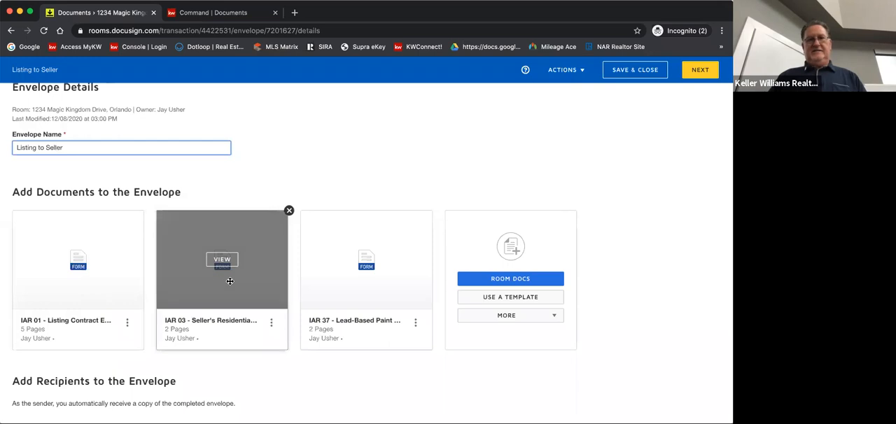
mouse_move(304, 277)
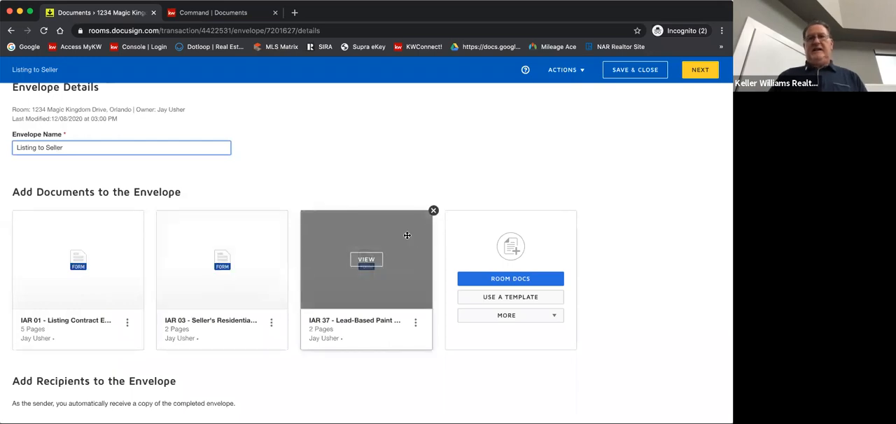
drag(334, 242, 387, 224)
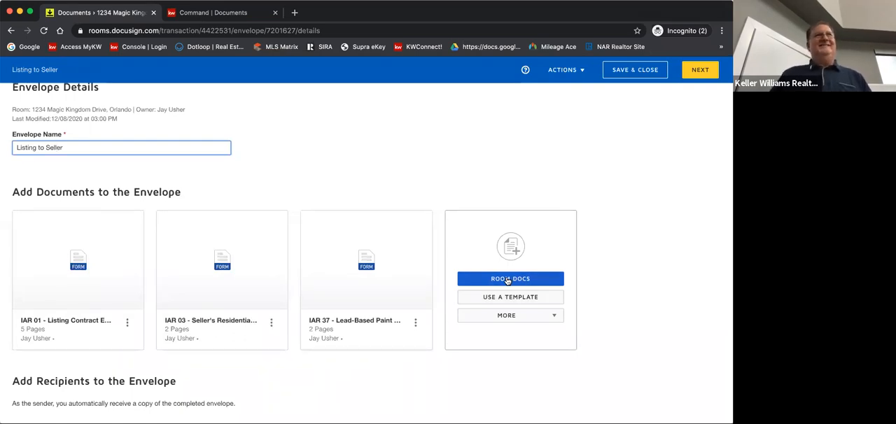
Assign the first seller to the Seller One pre-tagged role and the second seller to Seller Two, and close the role selection
scroll(339, 378, down, 3)
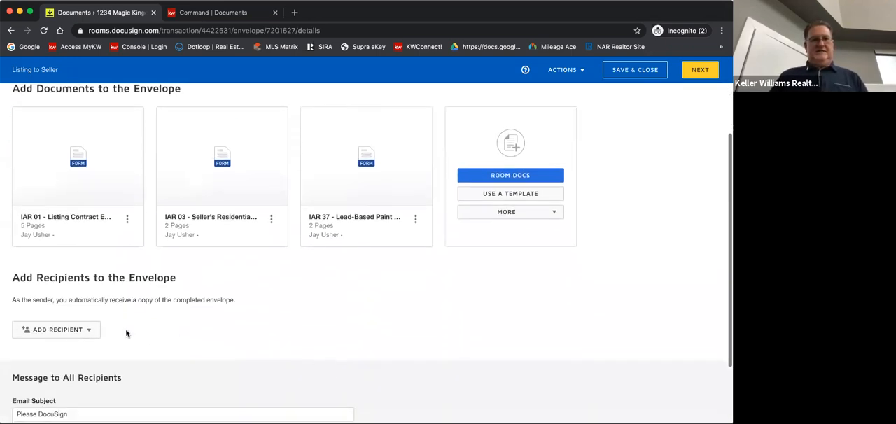
click(89, 331)
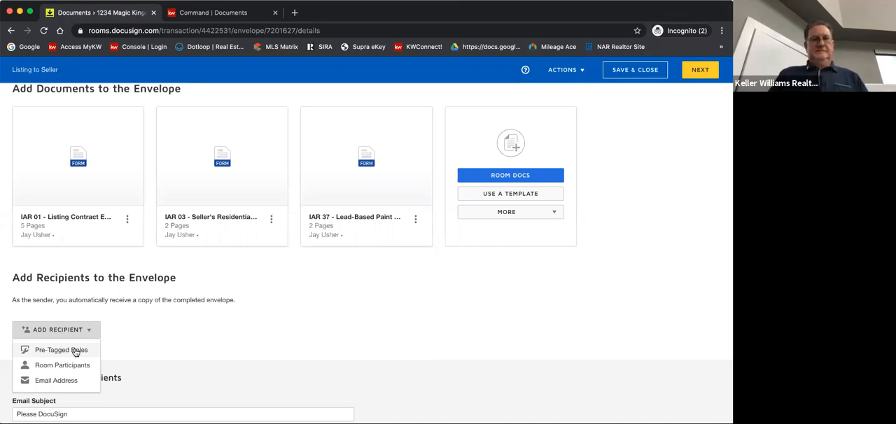
click(75, 350)
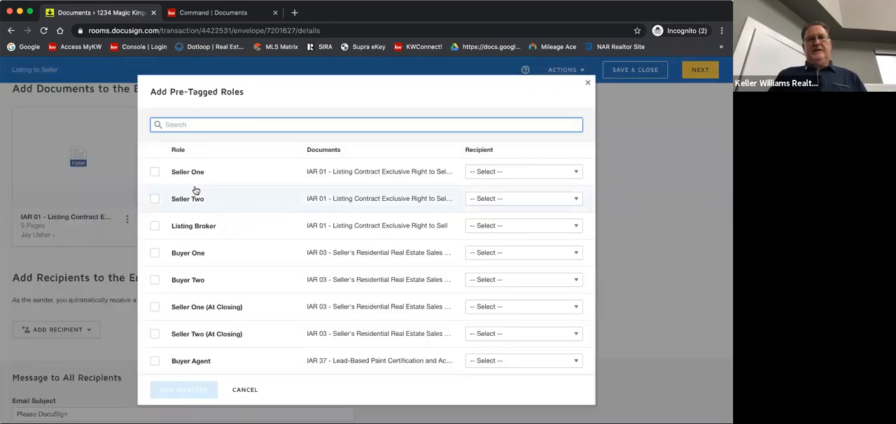
click(155, 172)
click(493, 172)
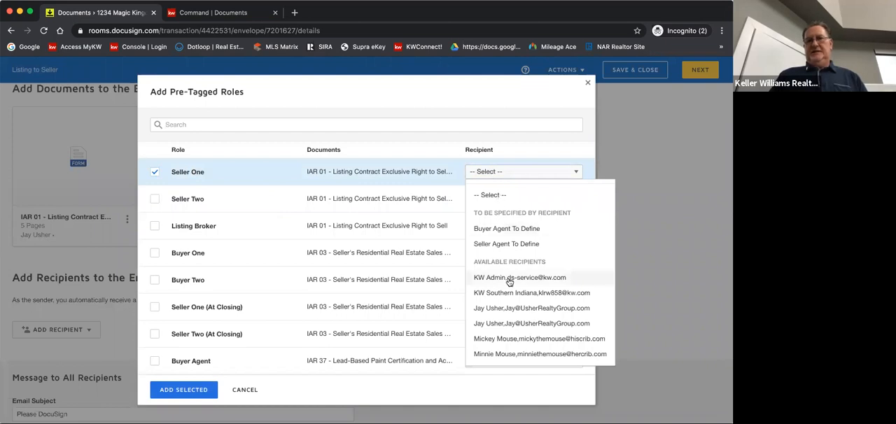
click(508, 339)
click(155, 199)
click(482, 199)
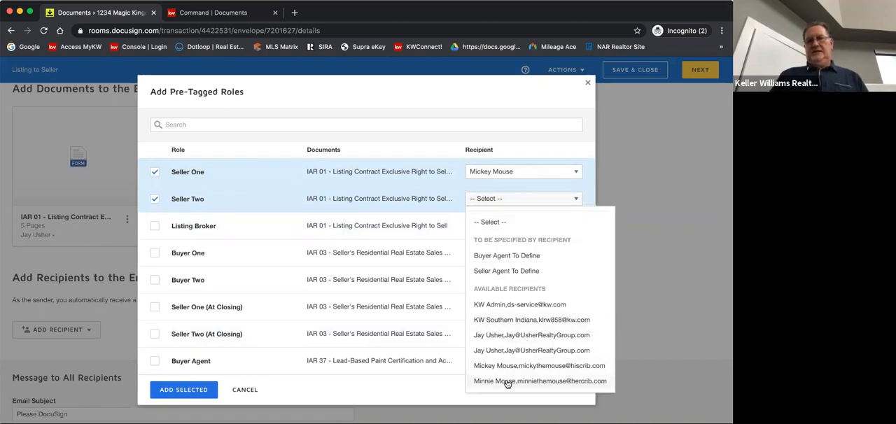
click(506, 382)
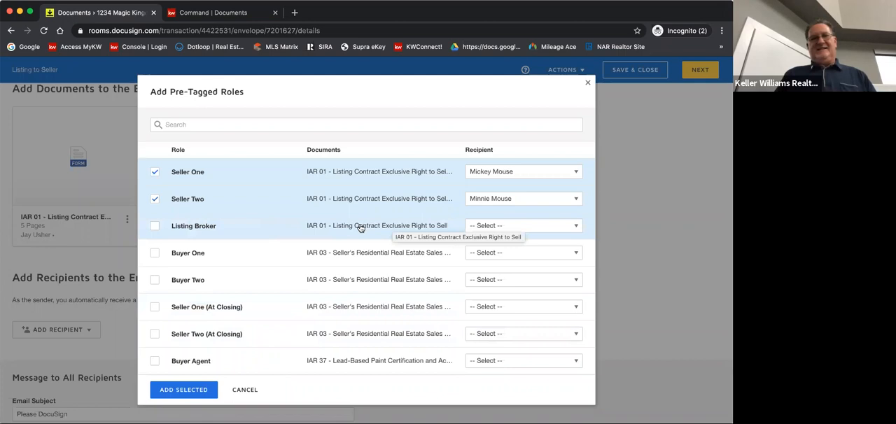
click(588, 84)
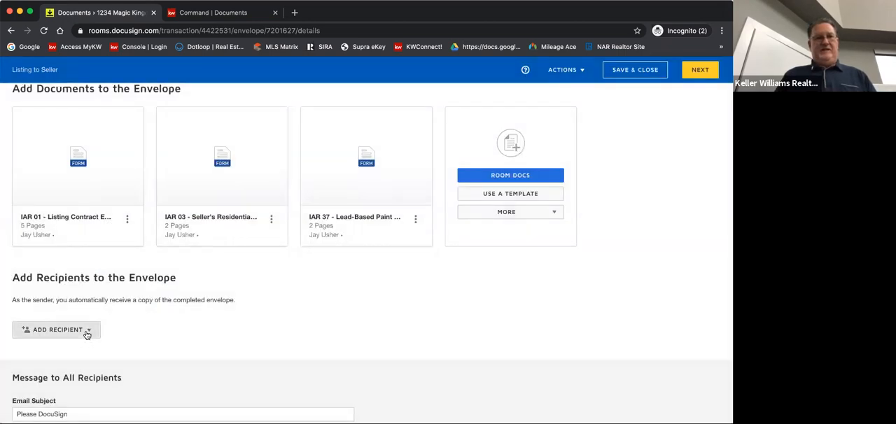
click(87, 333)
click(68, 366)
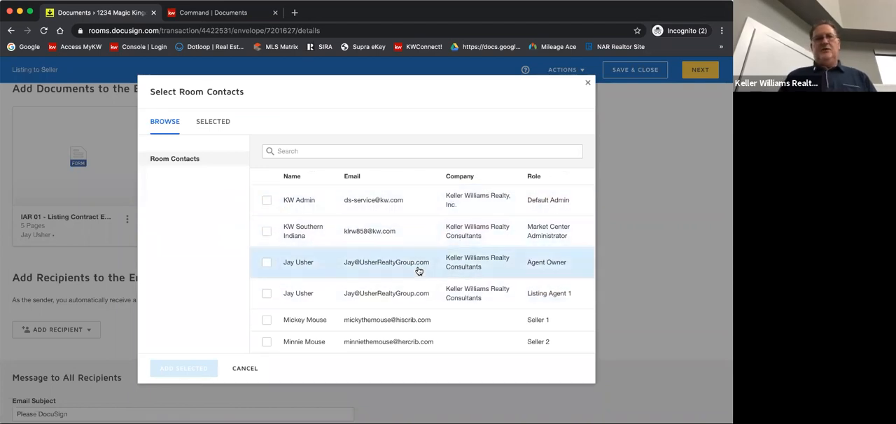
click(244, 370)
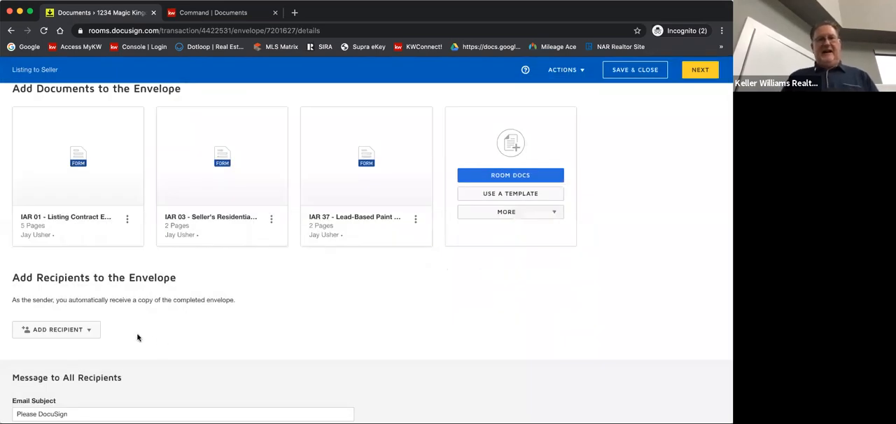
Add the Seller One, Seller Two and Listing Agent pre-tagged roles as envelope recipients, assigning the listing agent to the Listing Agent role
click(91, 332)
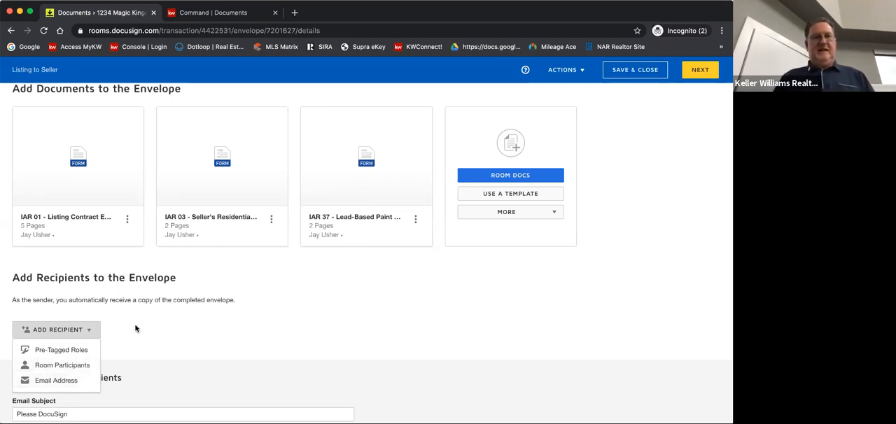
click(61, 350)
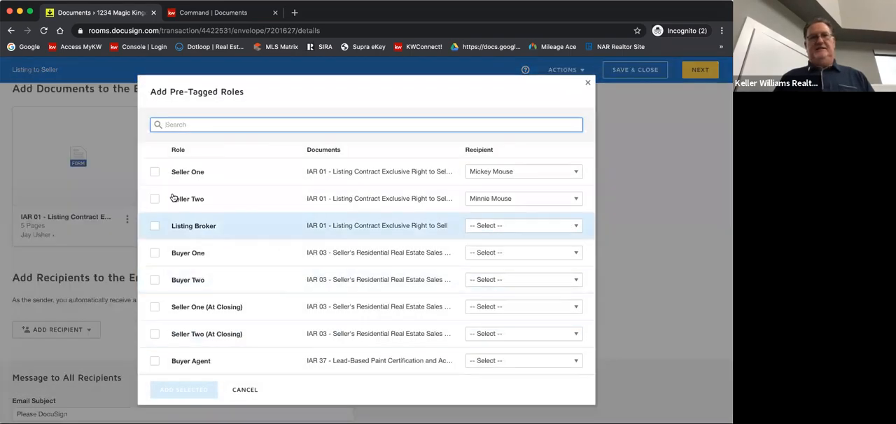
click(154, 171)
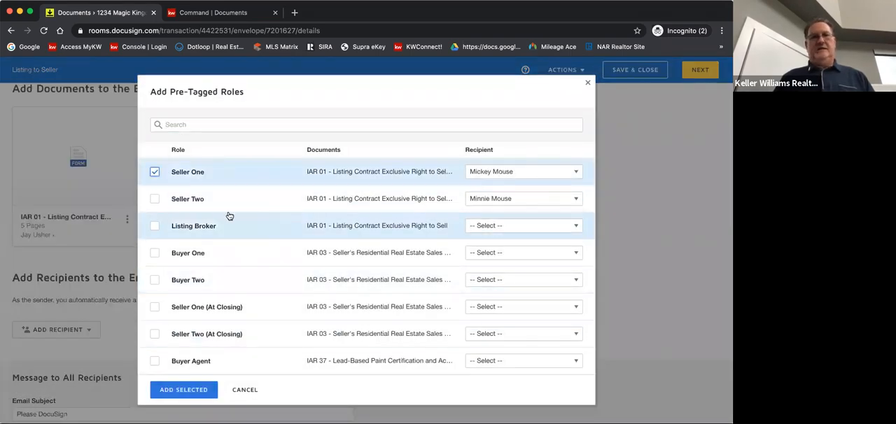
click(155, 199)
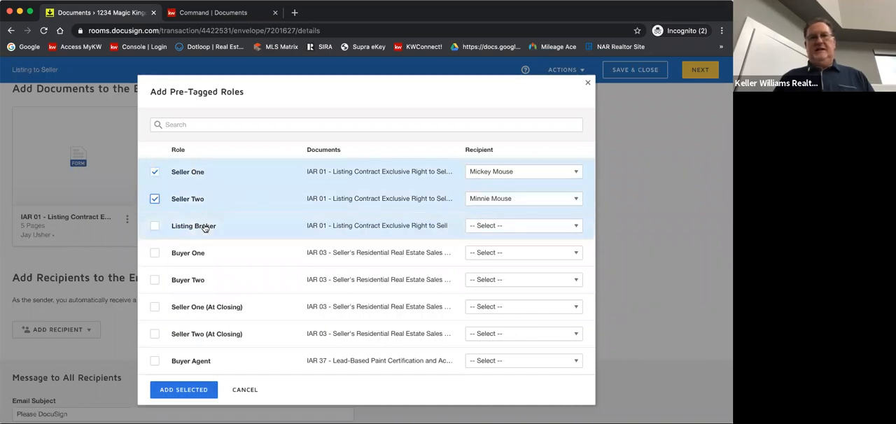
click(156, 226)
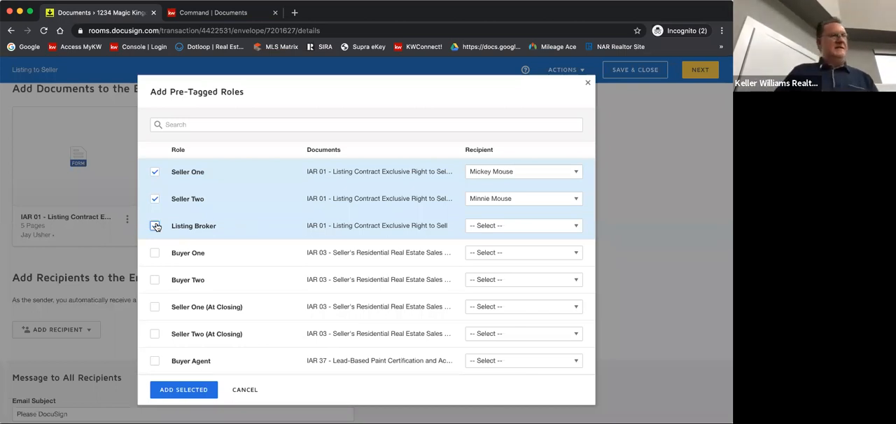
click(155, 226)
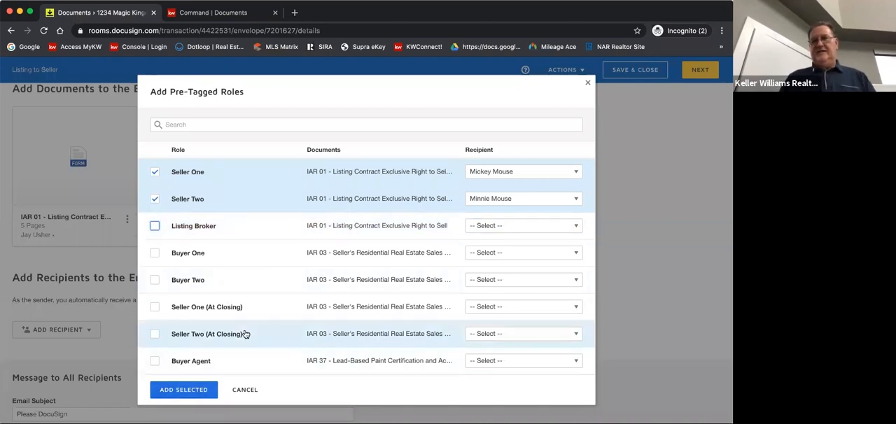
scroll(241, 335, down, 2)
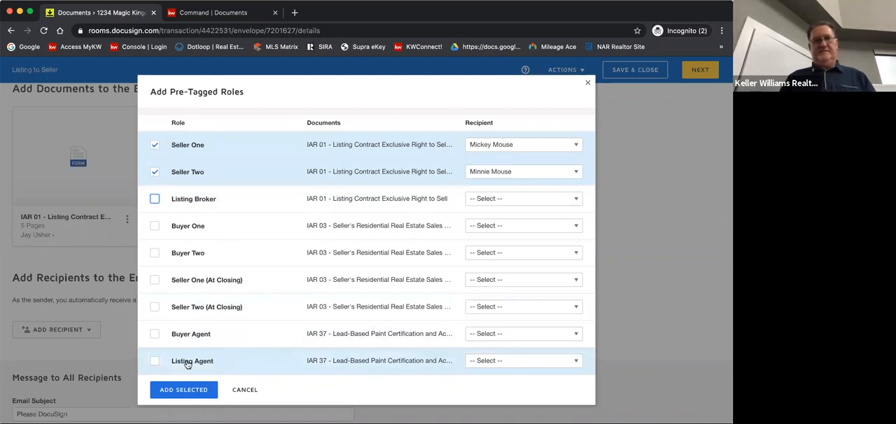
click(468, 357)
click(482, 360)
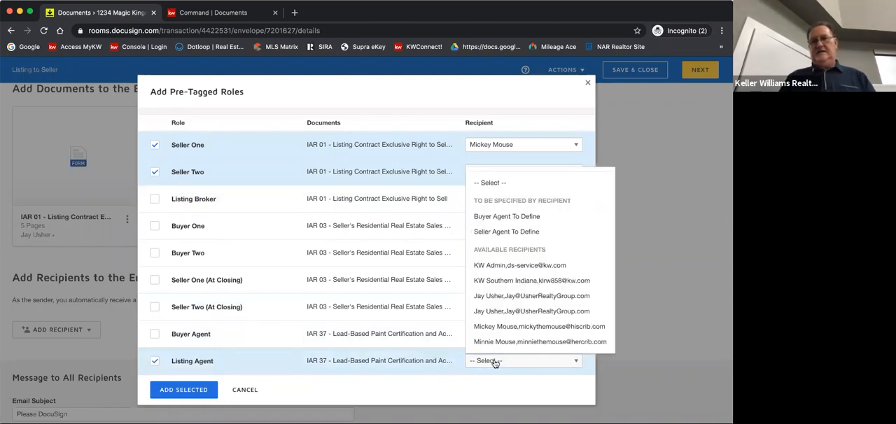
click(503, 302)
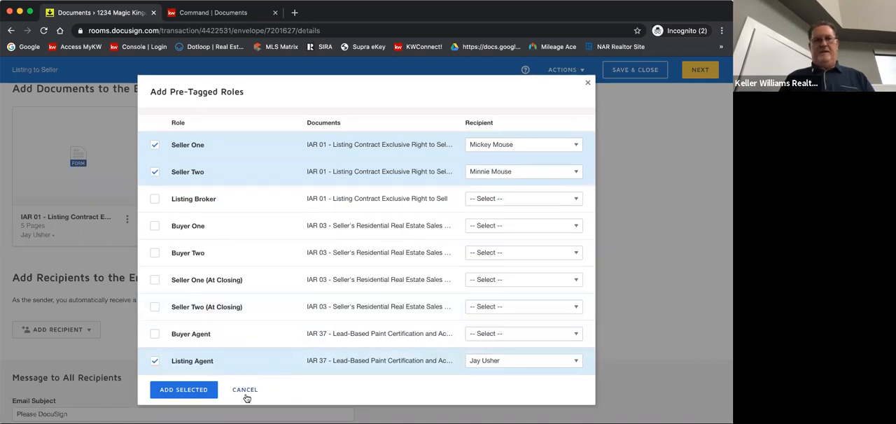
click(182, 390)
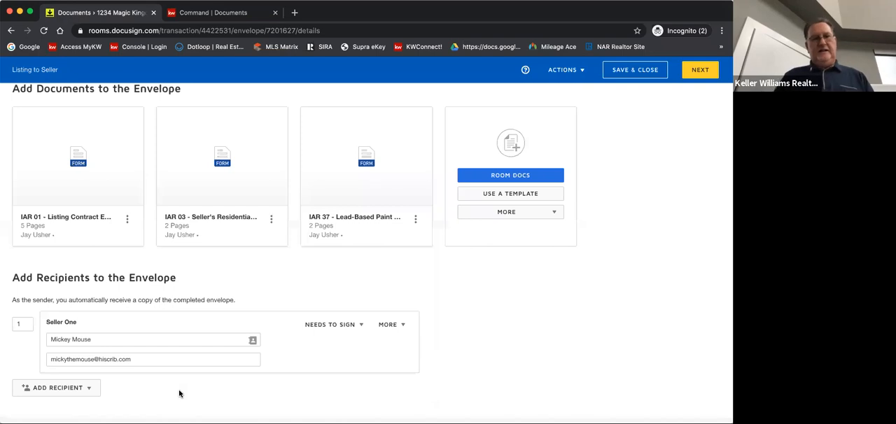
Move the Seller Two recipient ahead of Seller One in the envelope's recipient list
scroll(476, 320, down, 2)
scroll(475, 320, down, 2)
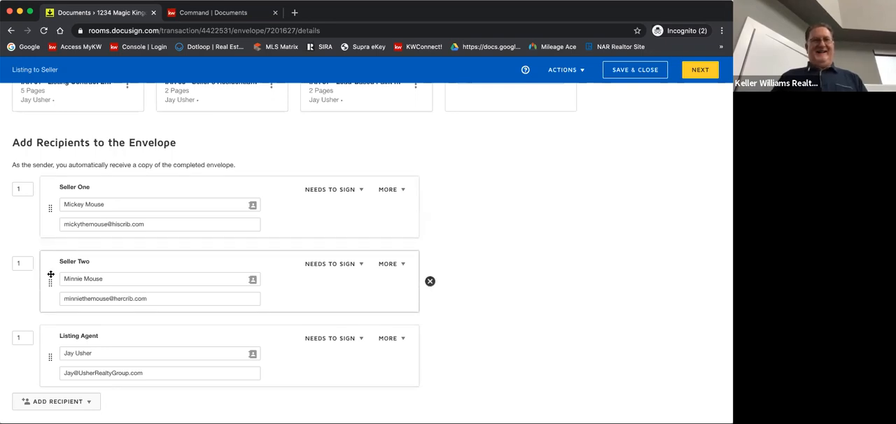
drag(49, 282, 52, 204)
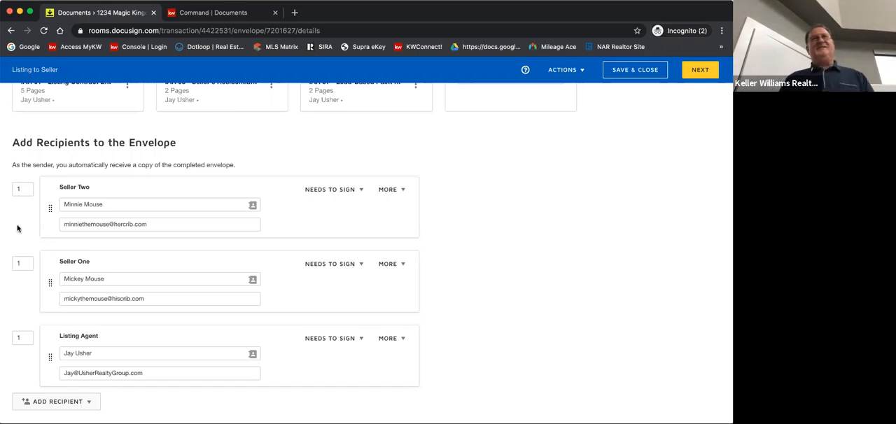
drag(24, 262, 16, 259)
text(2)
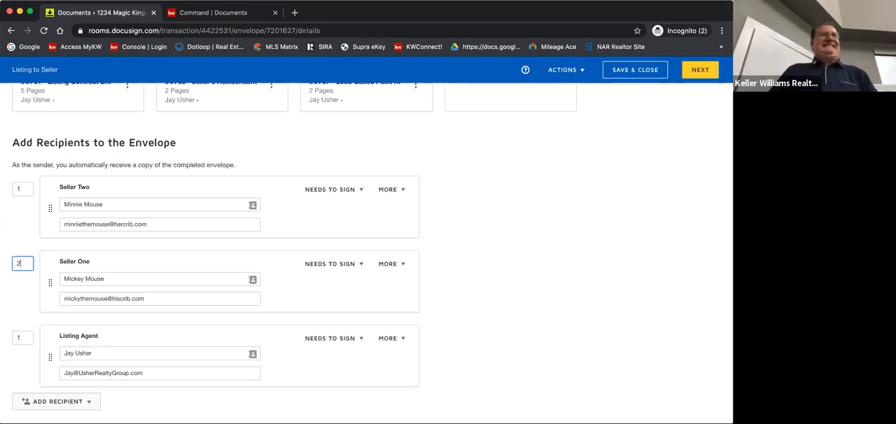
click(14, 299)
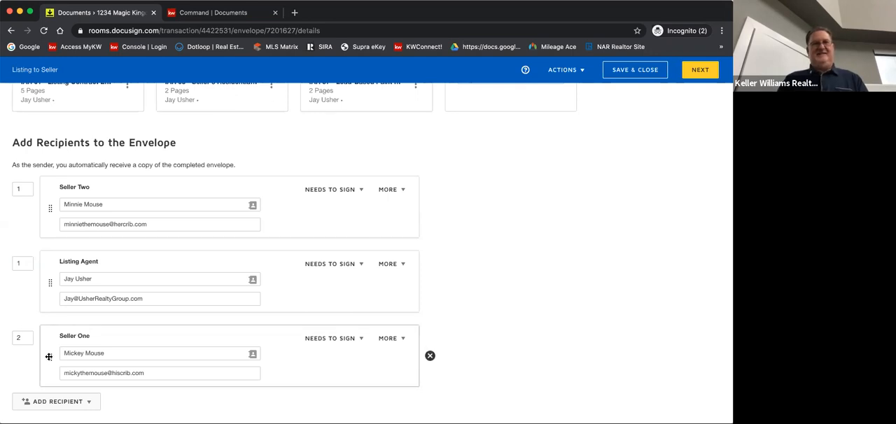
drag(49, 357, 35, 269)
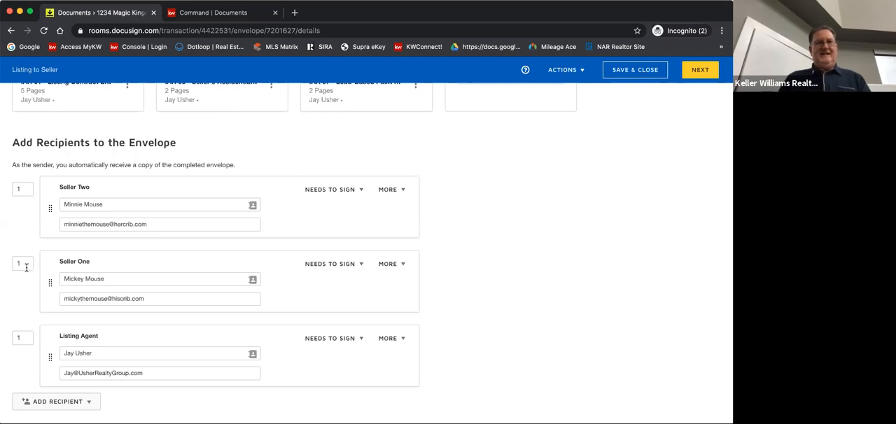
drag(25, 339, 11, 341)
text(3)
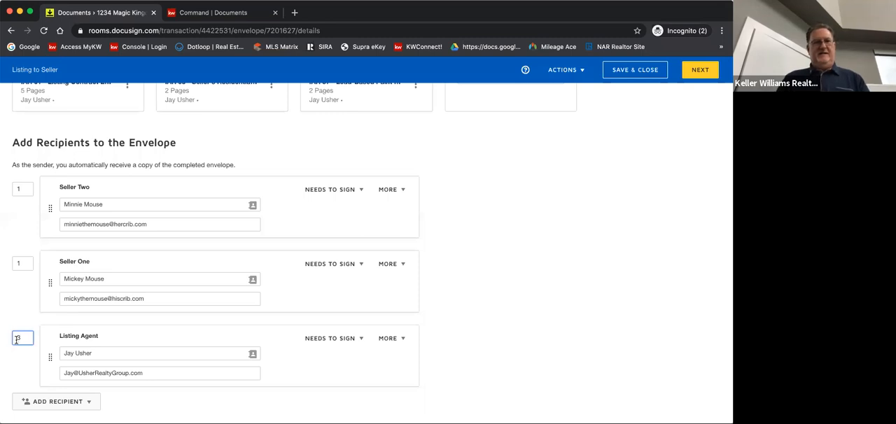
key(BackSpace)
text(1)
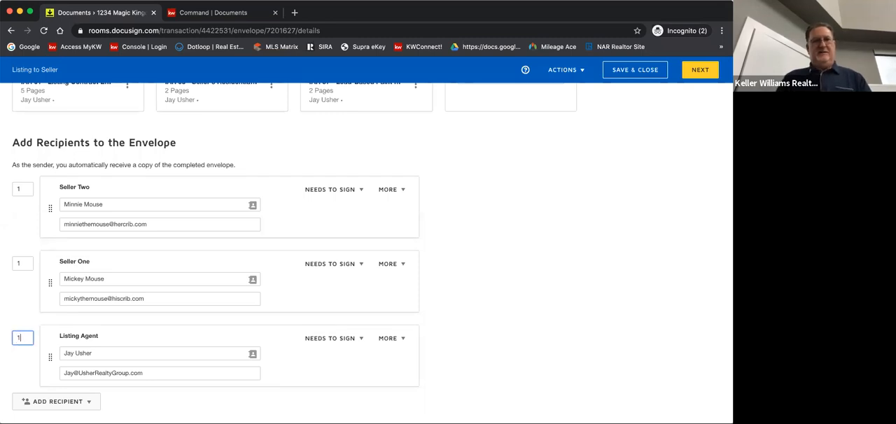
Set the signing order to 3 for the Listing Agent and 2 for Seller One
drag(24, 339, 12, 339)
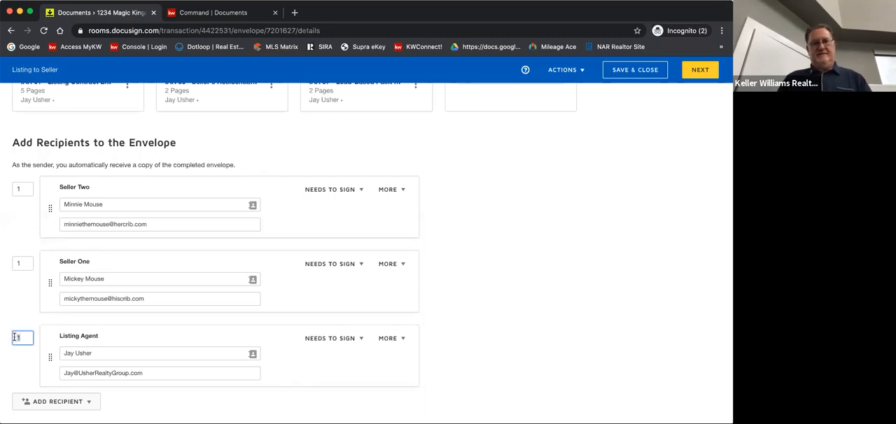
text(3)
click(20, 259)
double_click(26, 263)
text(2)
click(21, 284)
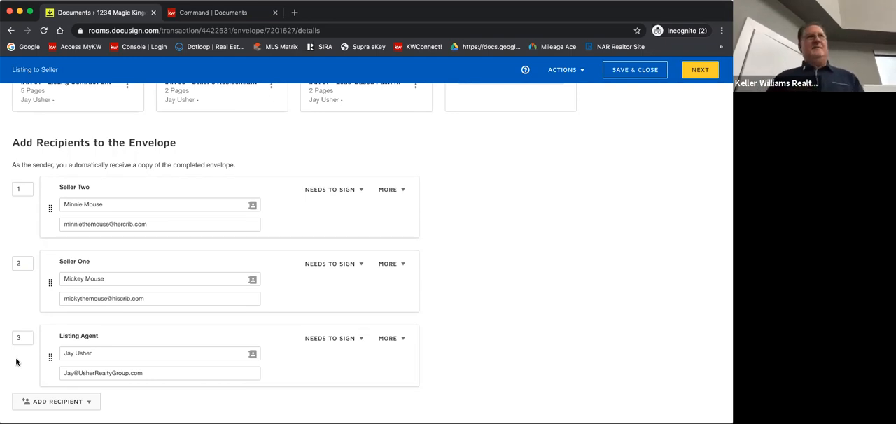
Set the email subject to "Please sign your Listing Docs" and the message to "Thanks", and continue to the envelope's field placement
scroll(17, 362, down, 5)
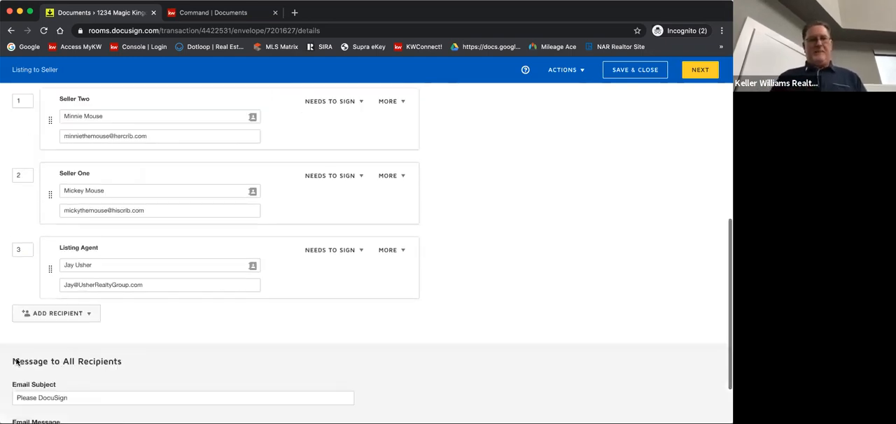
mouse_move(74, 326)
mouse_down()
mouse_move(12, 325)
mouse_move(70, 328)
mouse_up()
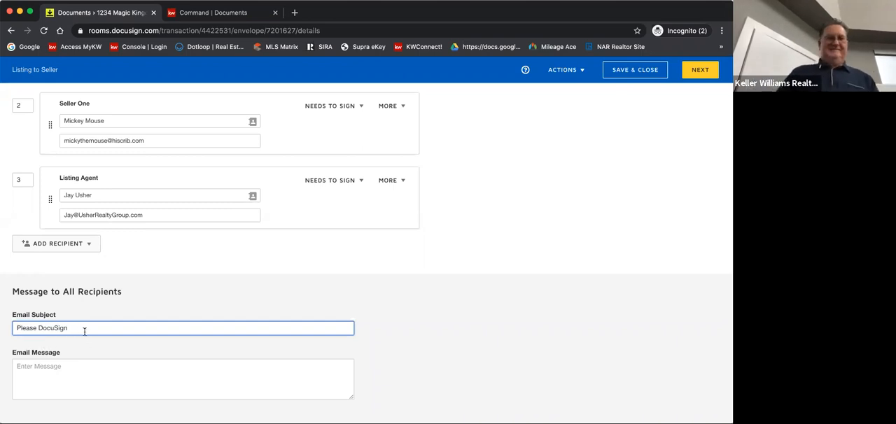
drag(76, 331, 38, 328)
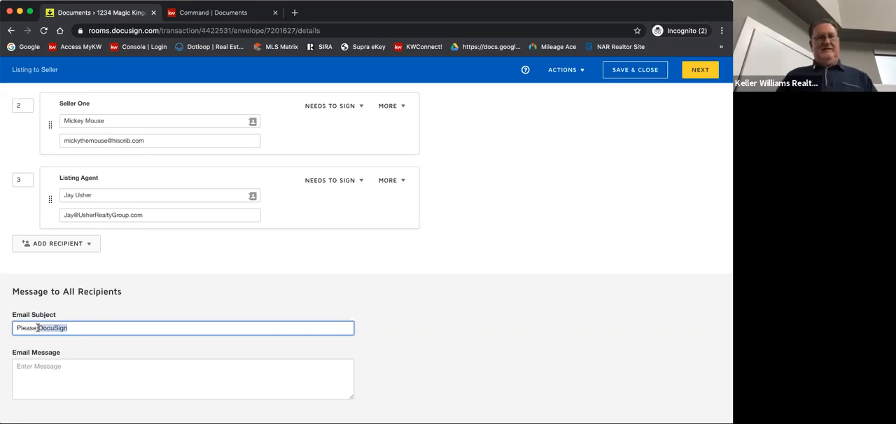
text(sign your L)
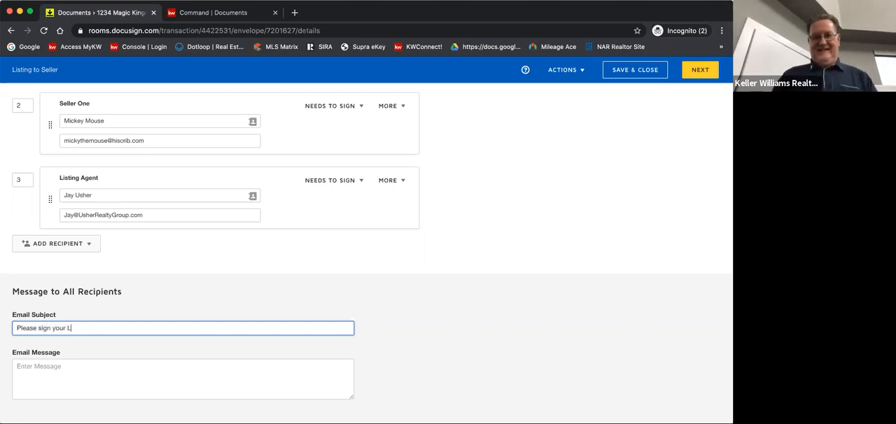
text(isting Docs)
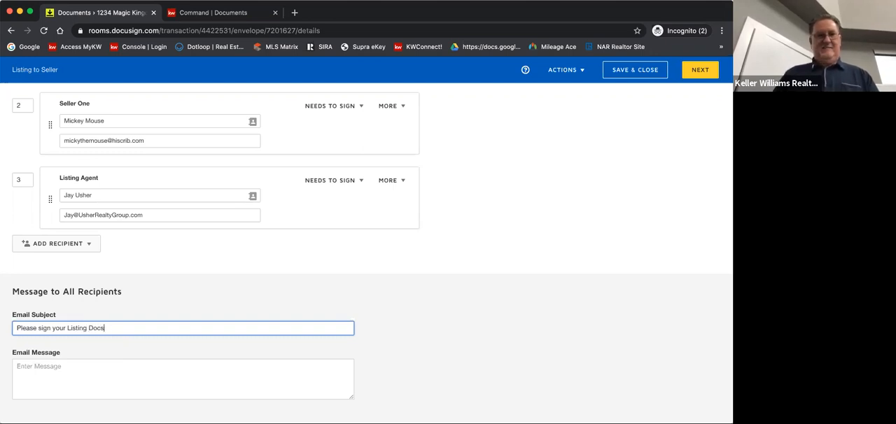
click(40, 368)
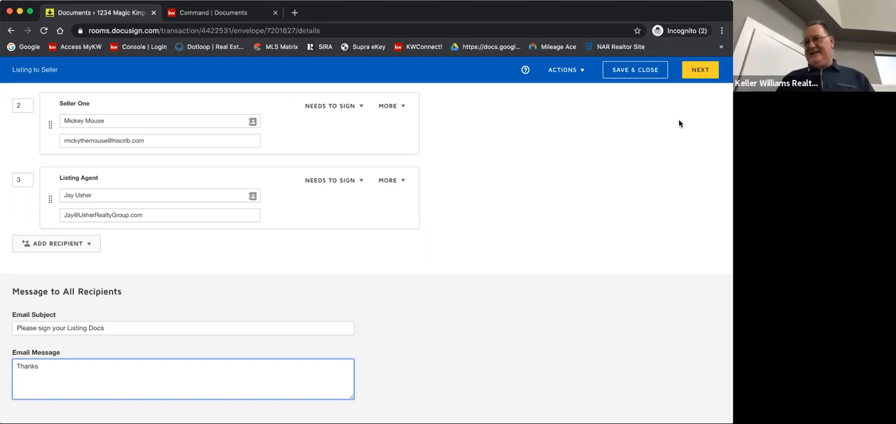
click(693, 69)
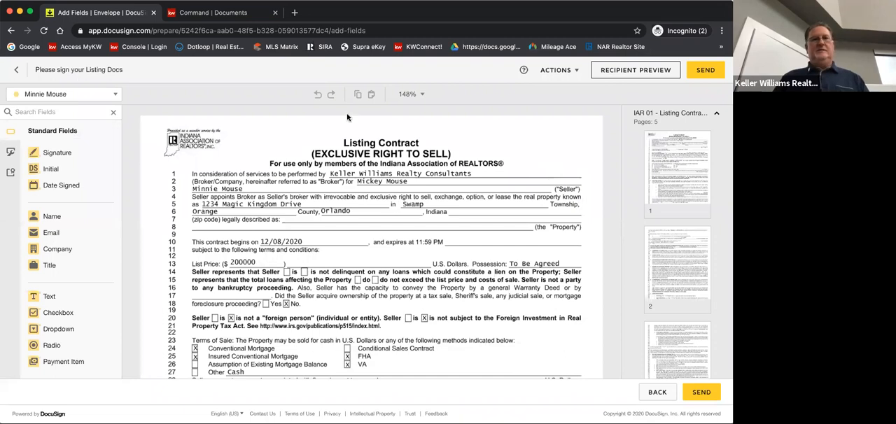
Switch the active recipient to Seller One, followed by the Listing Agent, to compare the field colors assigned to each signer
click(116, 96)
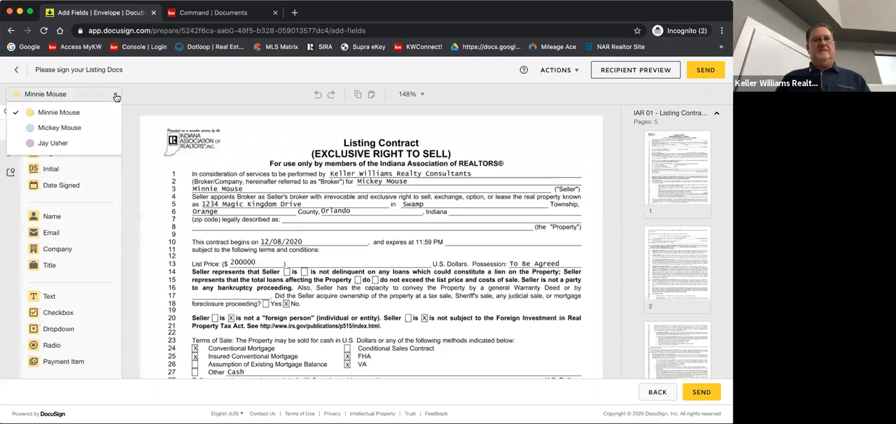
click(56, 127)
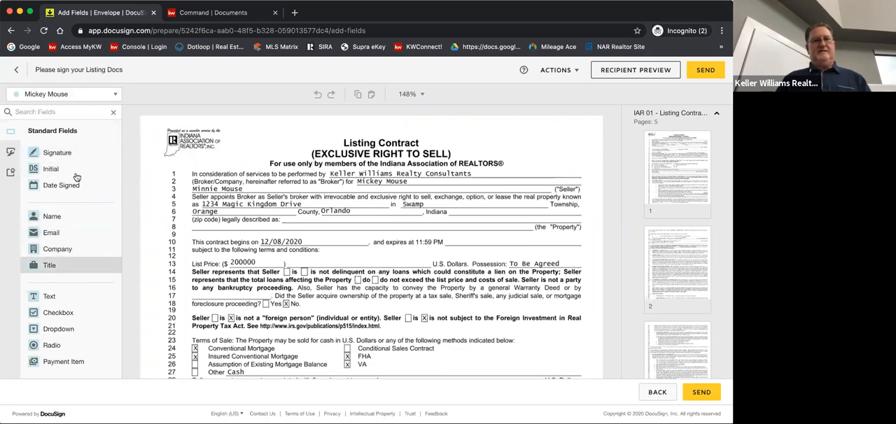
click(116, 95)
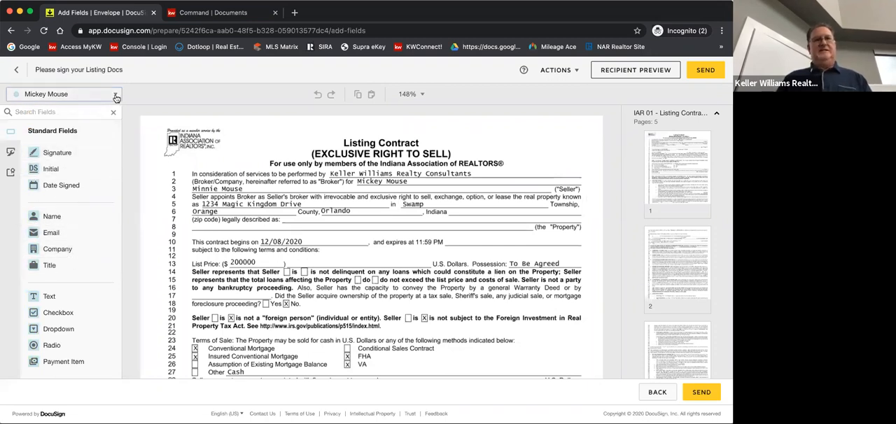
click(58, 146)
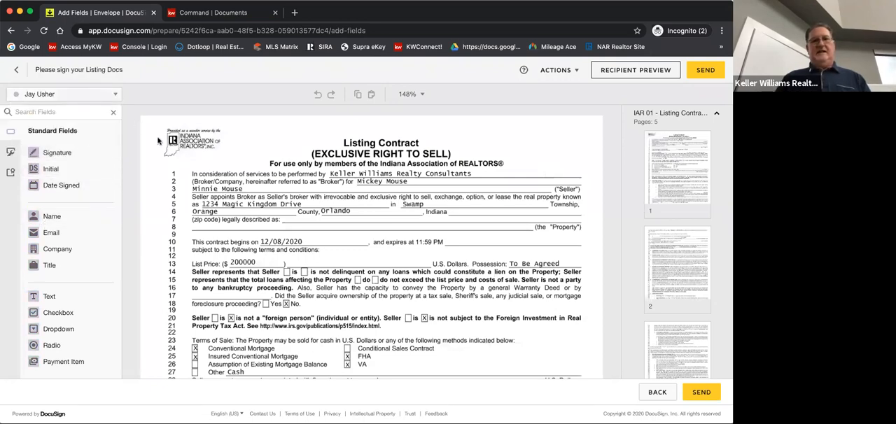
Examine the pre-placed signature and date fields on the Listing Contract's last page and make Seller Two the active recipient
scroll(233, 196, down, 5)
scroll(233, 195, down, 15)
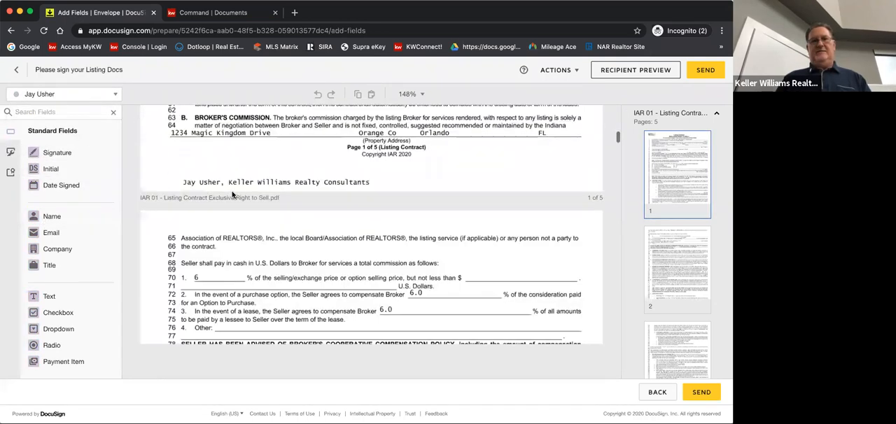
scroll(233, 195, down, 15)
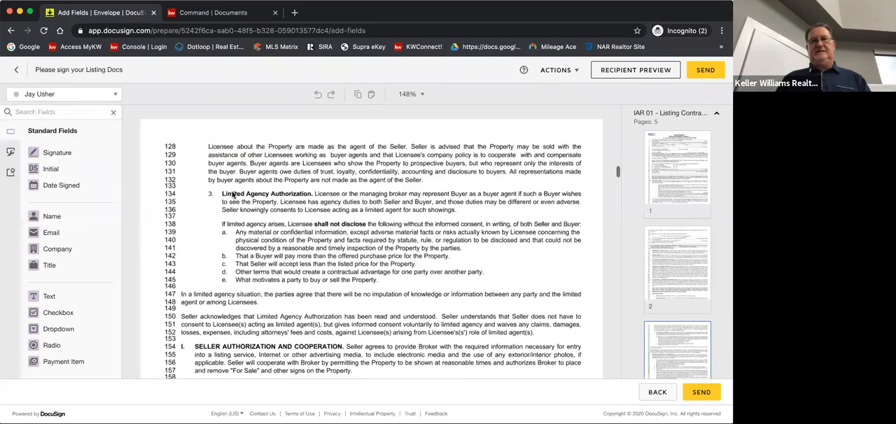
scroll(233, 195, down, 15)
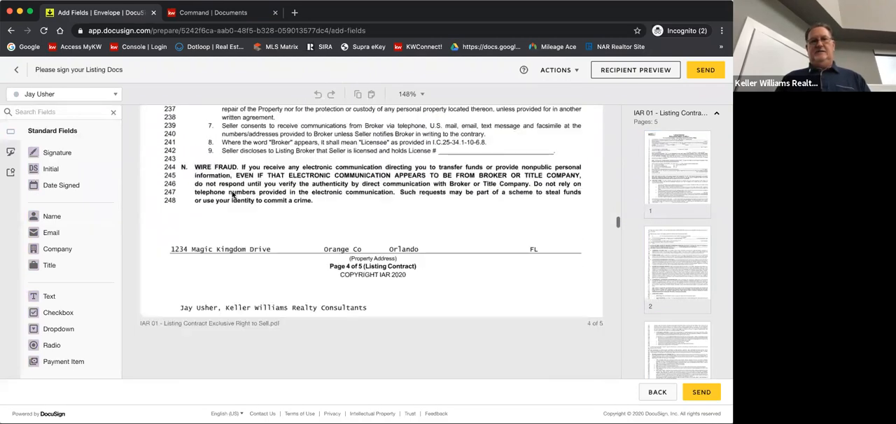
scroll(233, 196, up, 5)
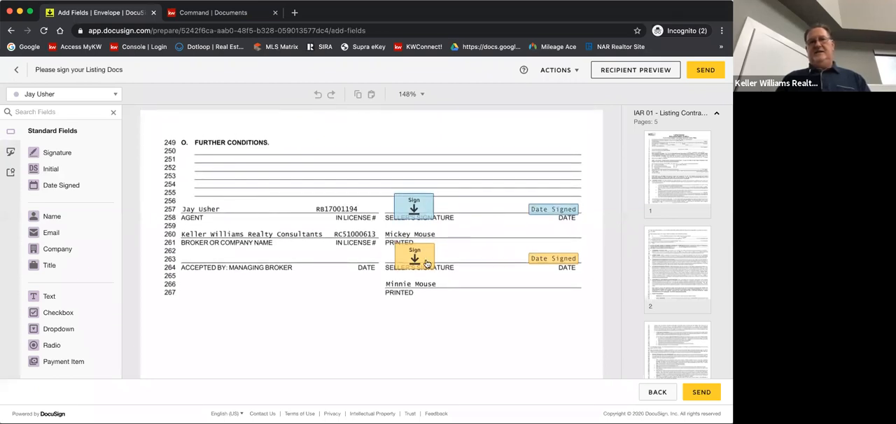
click(114, 95)
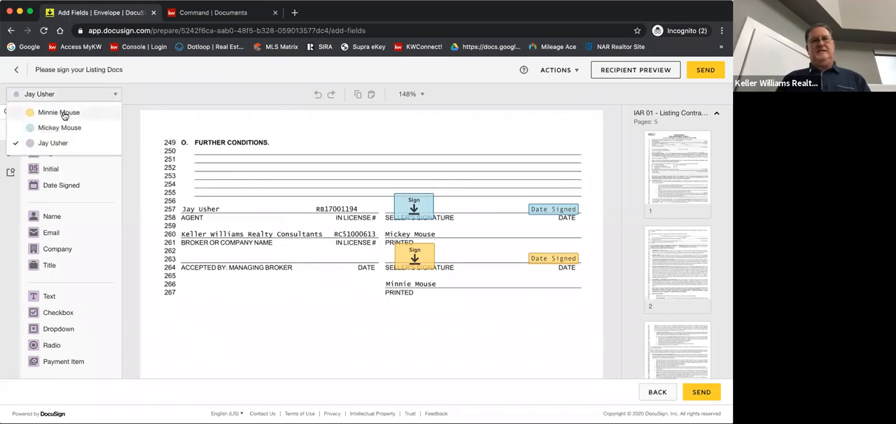
click(64, 113)
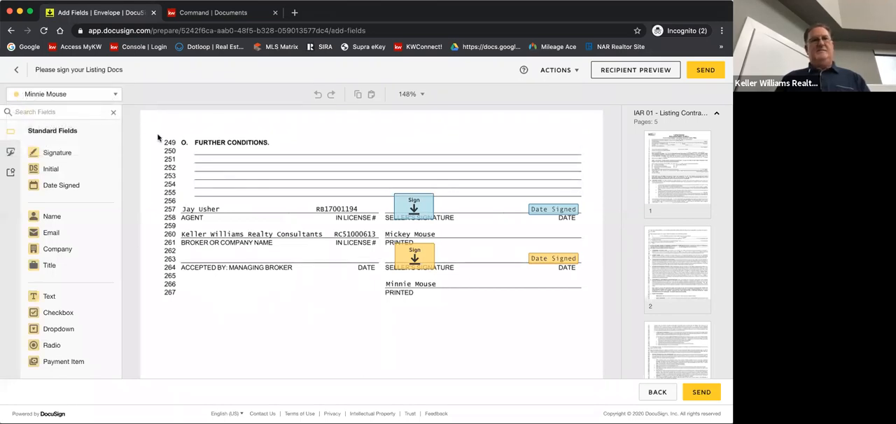
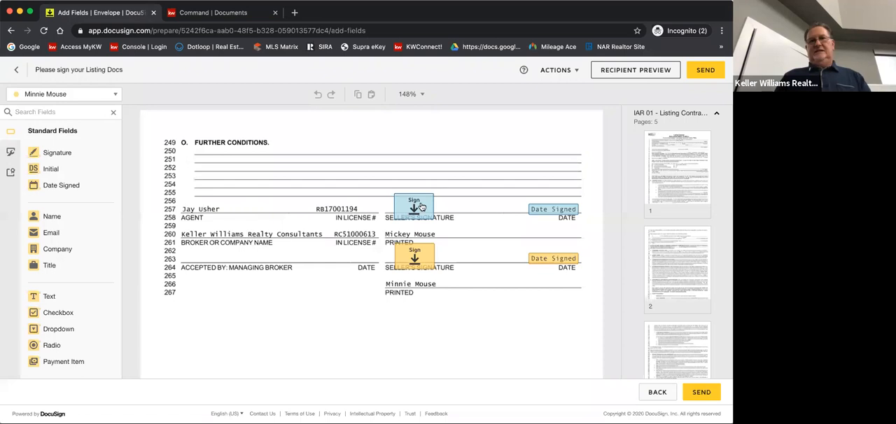
Slightly shrink Seller One's signature field and move both sellers' signature fields to their line starts and Date Signed fields closer to the signatures
mouse_move(416, 207)
mouse_down()
mouse_move(400, 203)
mouse_move(417, 203)
mouse_up()
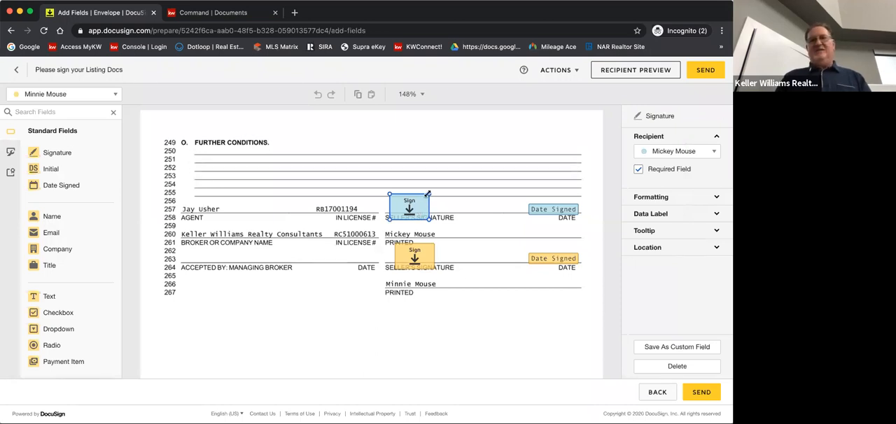
drag(428, 195, 409, 199)
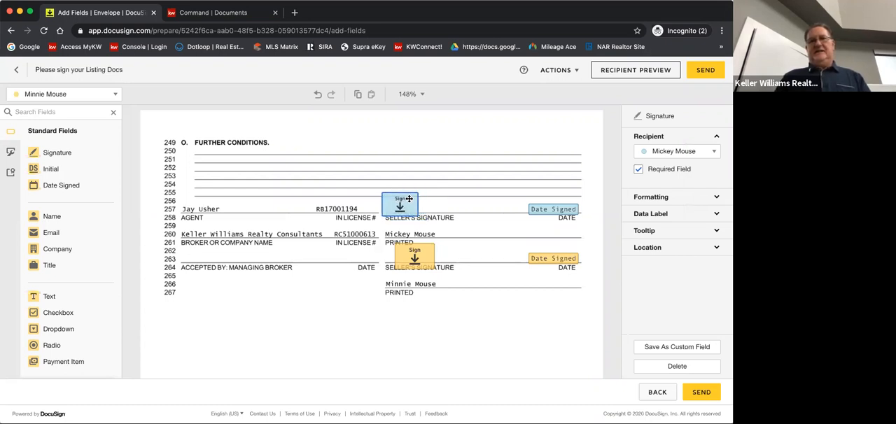
mouse_move(427, 256)
mouse_down()
mouse_move(414, 252)
mouse_move(420, 243)
mouse_up()
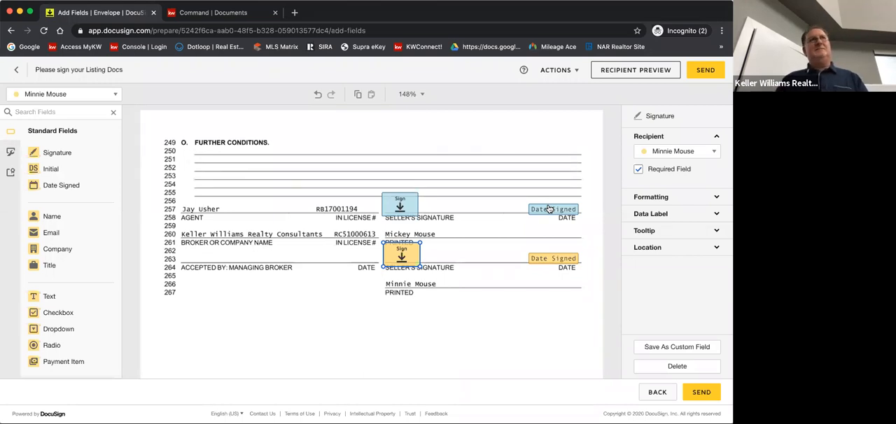
drag(552, 209, 507, 204)
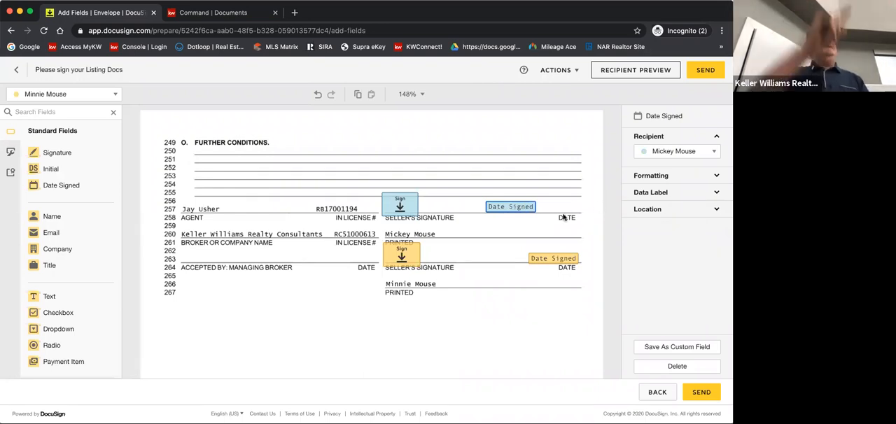
drag(535, 256, 511, 255)
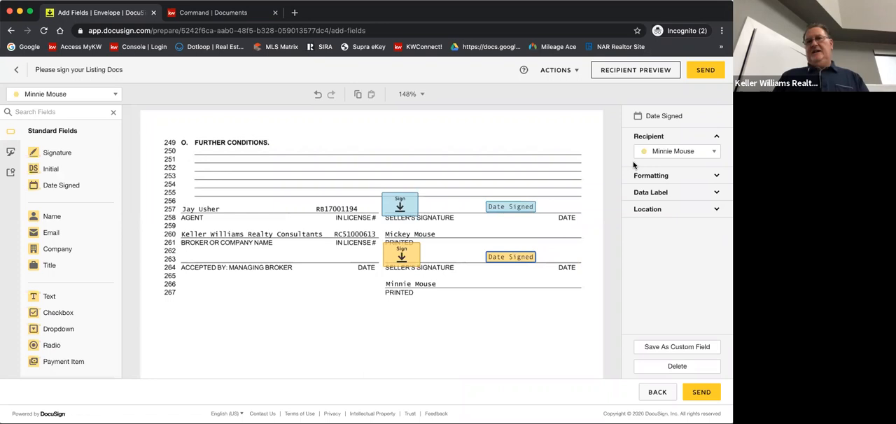
Set the font of both sellers' Date Signed fields on the Listing Contract's last page to Arial
click(662, 176)
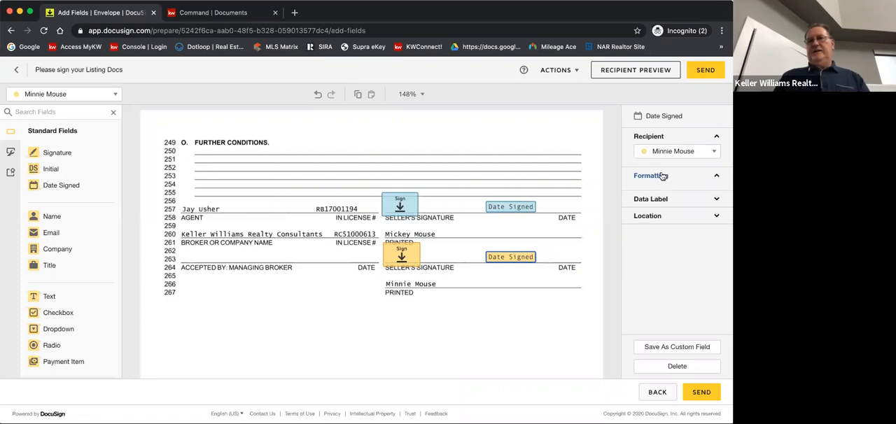
click(663, 190)
click(648, 126)
click(523, 209)
click(648, 192)
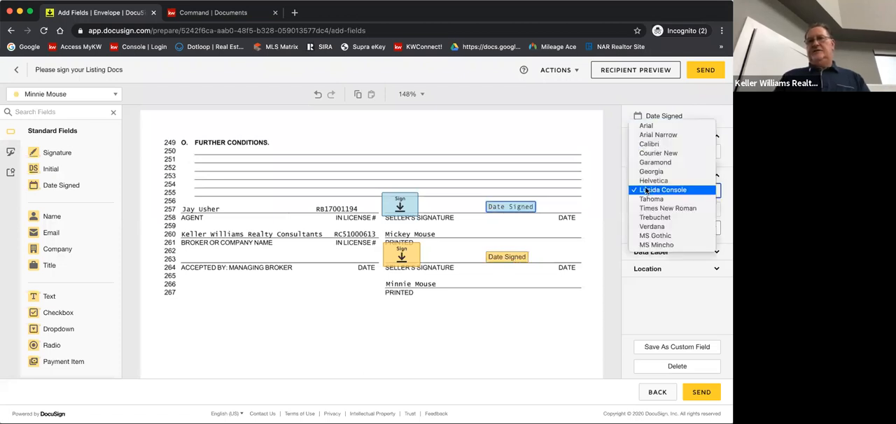
click(646, 126)
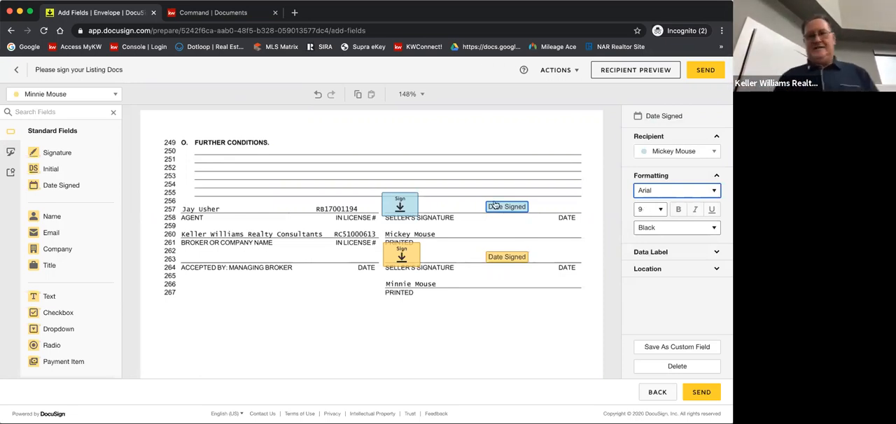
Make the Listing Agent the active recipient and place a widened text field on the Listing Contract's legal description line on page 1
scroll(434, 190, up, 10)
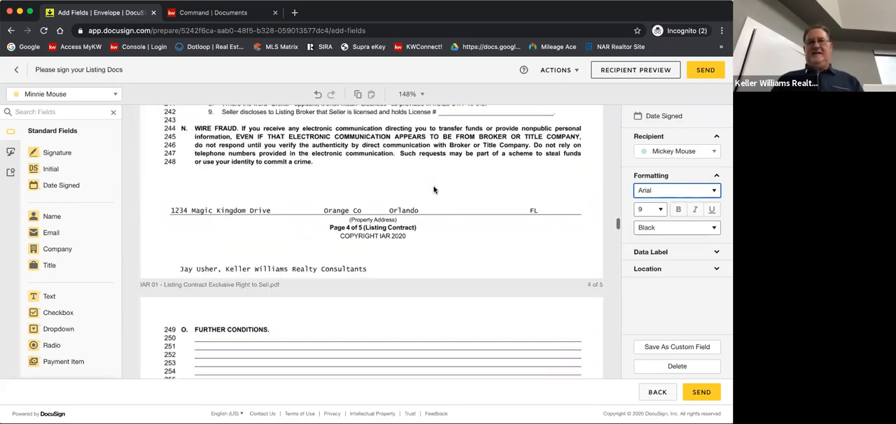
scroll(434, 190, up, 10)
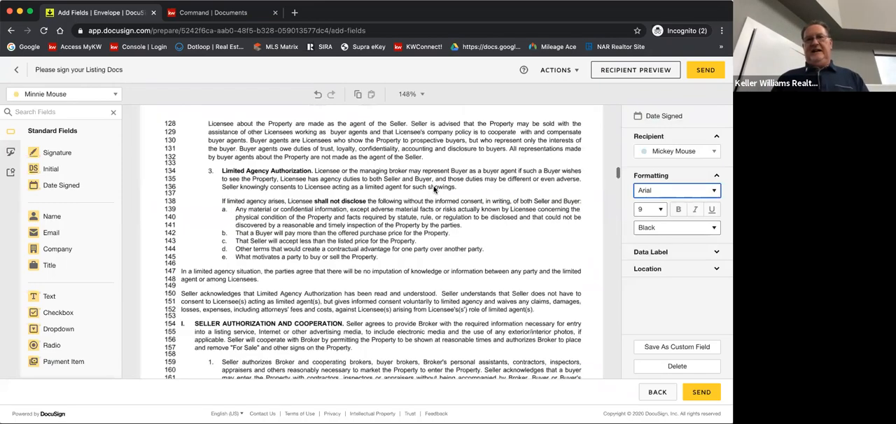
scroll(327, 202, up, 3)
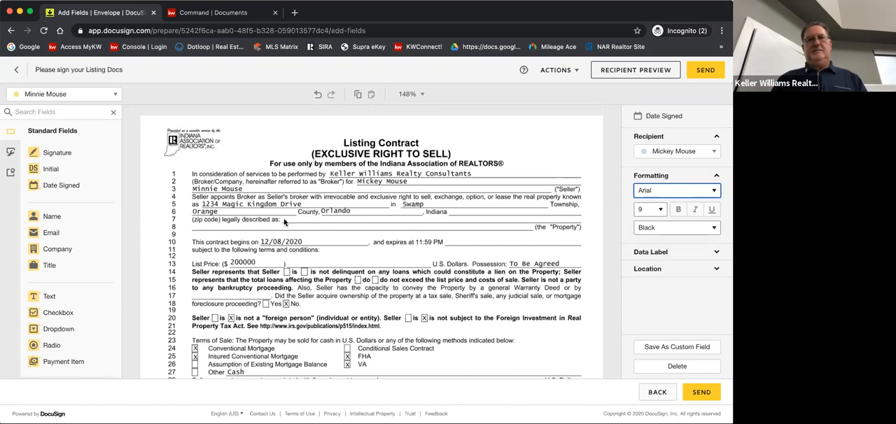
click(117, 96)
click(56, 144)
drag(37, 299, 282, 220)
drag(337, 225, 479, 224)
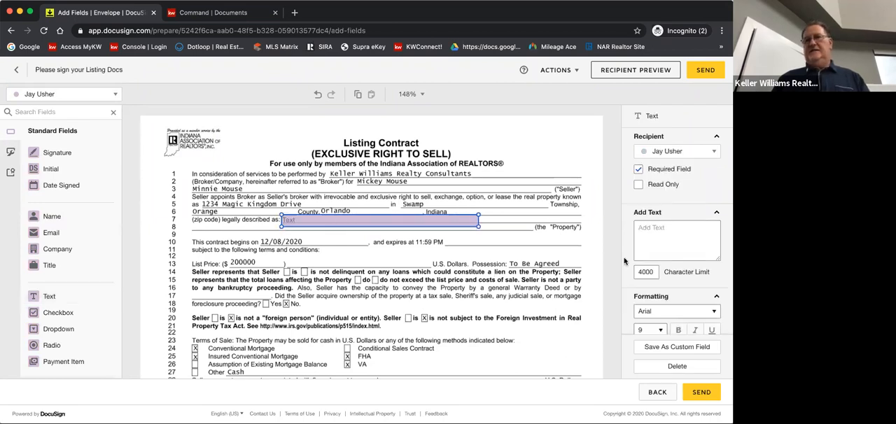
Set the legal description field's font size to 8 and its text to "Swampland in Florida"
click(662, 331)
click(653, 321)
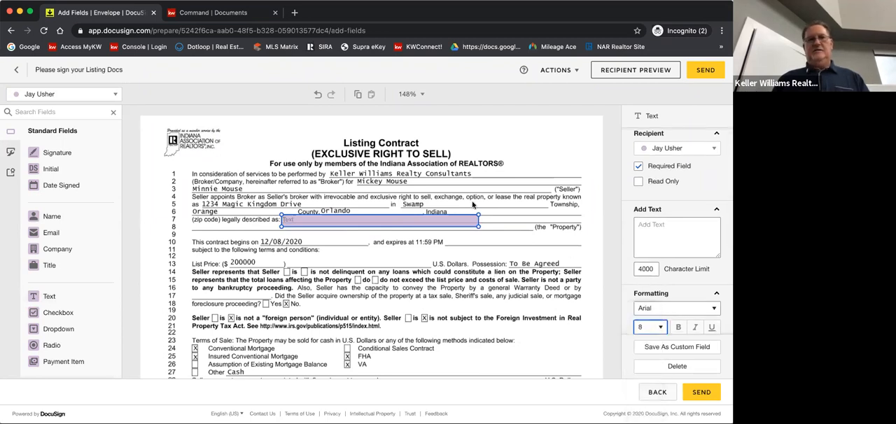
click(476, 225)
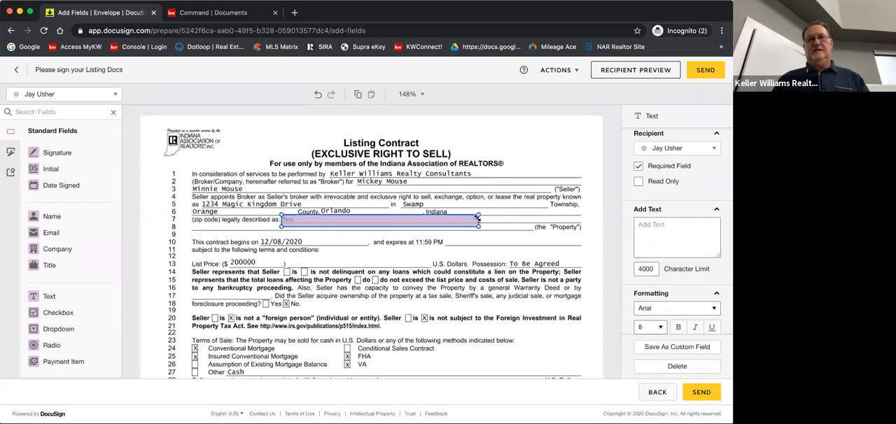
click(639, 224)
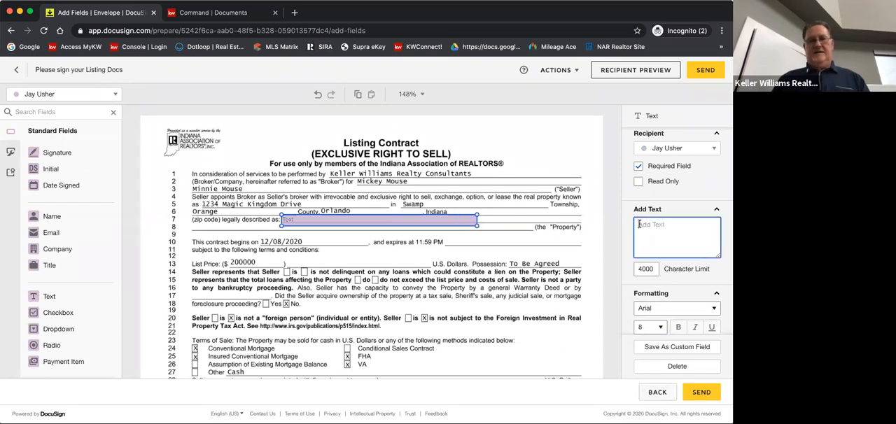
text(Swampland in Florida)
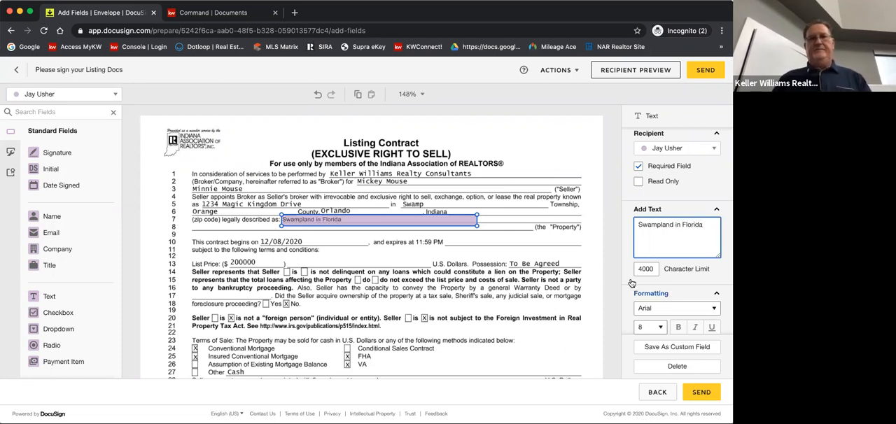
click(466, 257)
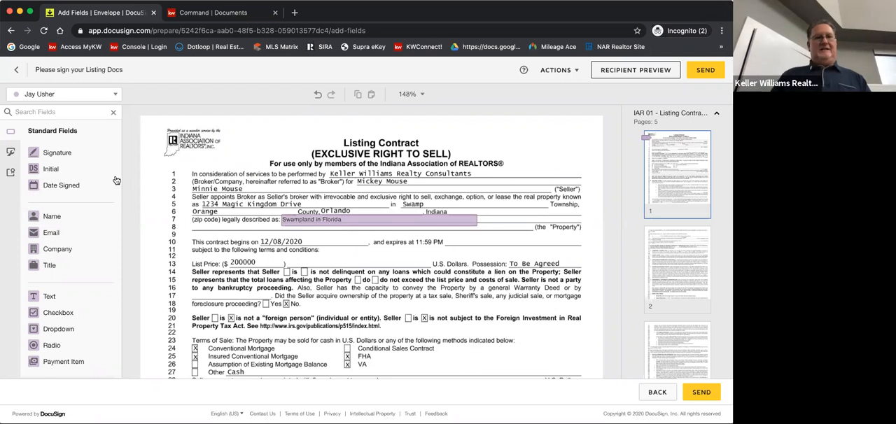
Place a text field on the contract expiration date line, format it as Lucida Console size 9, and widen it
click(36, 299)
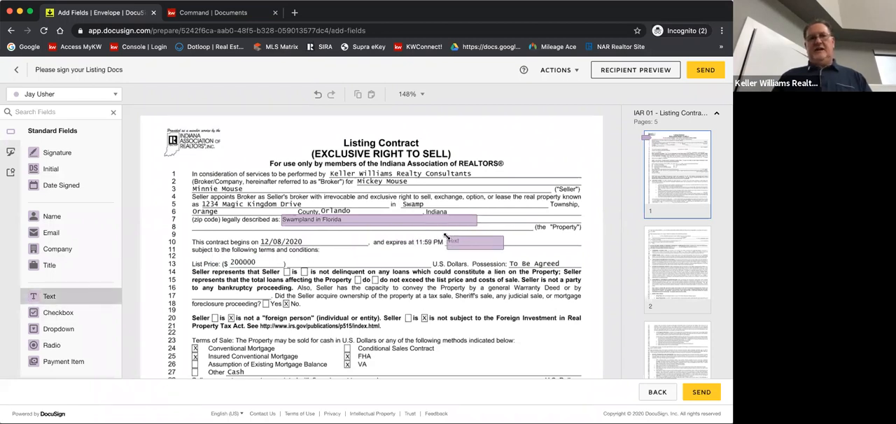
click(446, 236)
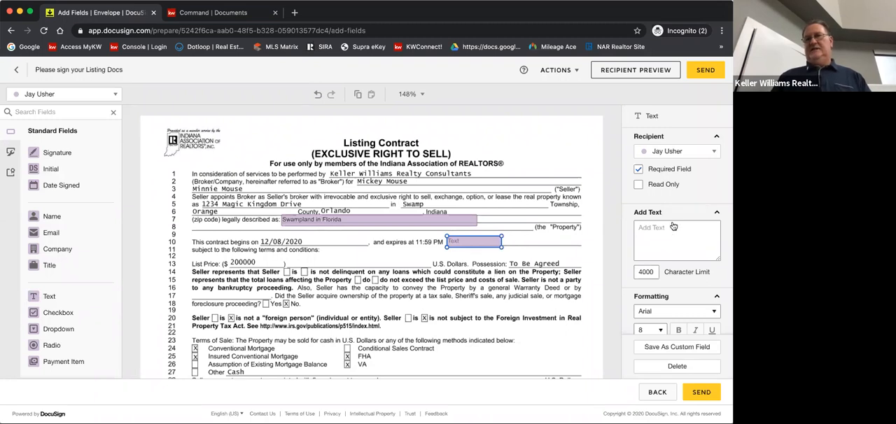
click(654, 330)
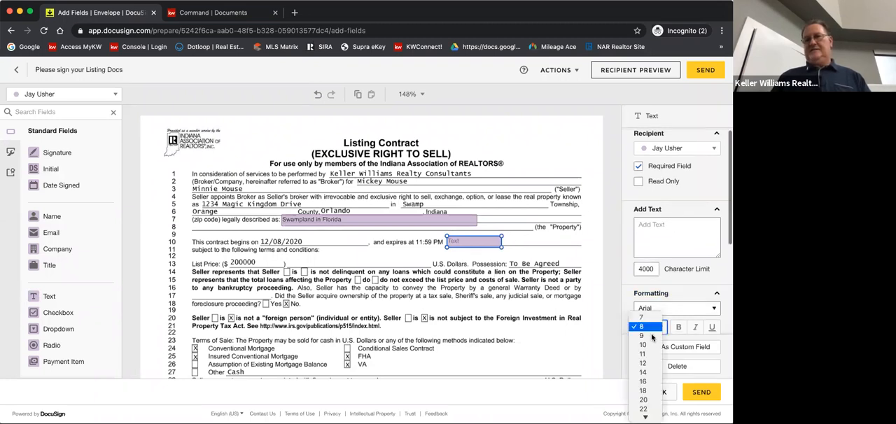
click(654, 327)
click(655, 310)
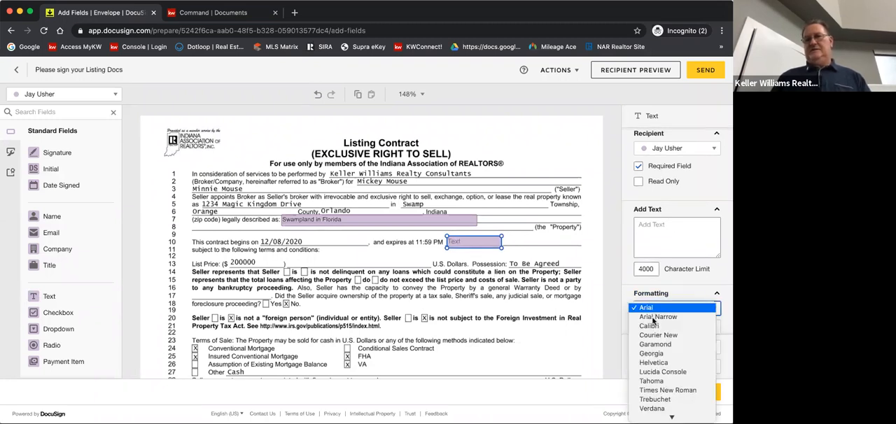
click(662, 371)
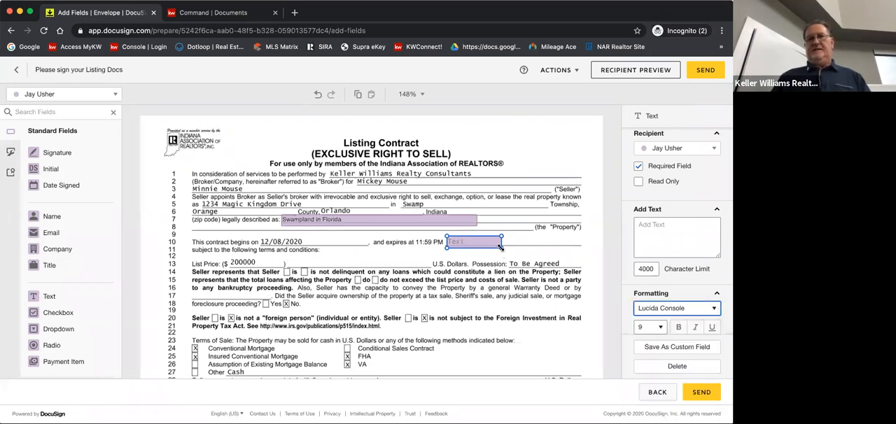
drag(500, 246, 524, 246)
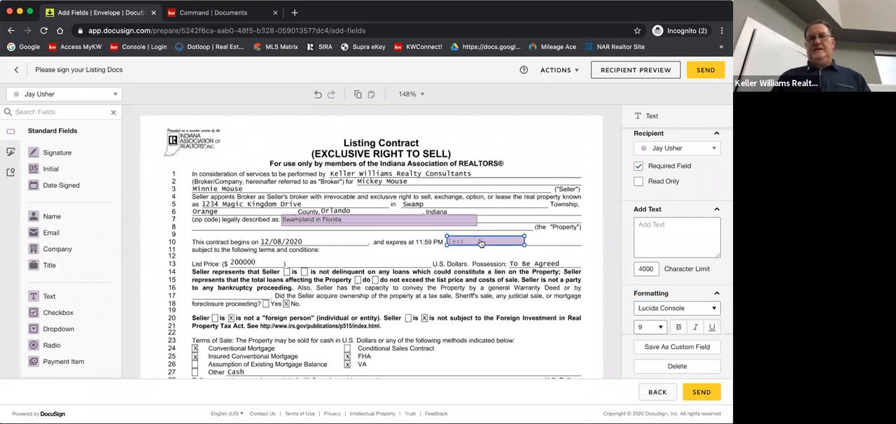
Make the legal description and expiration date text fields optional instead of required
click(469, 220)
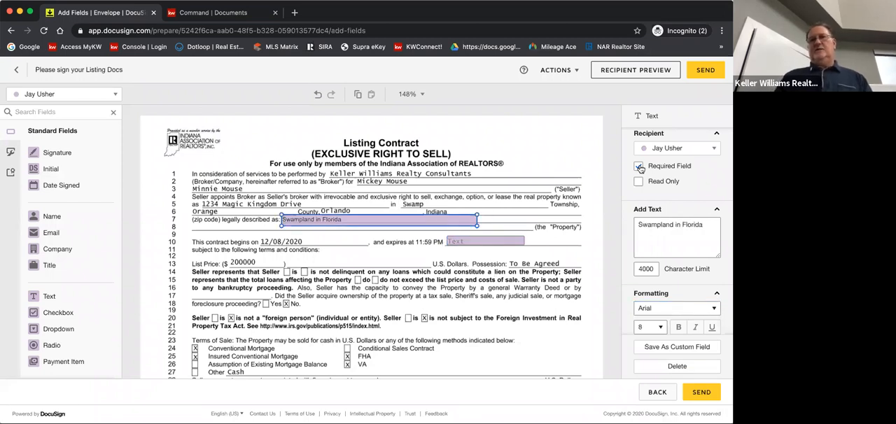
click(638, 167)
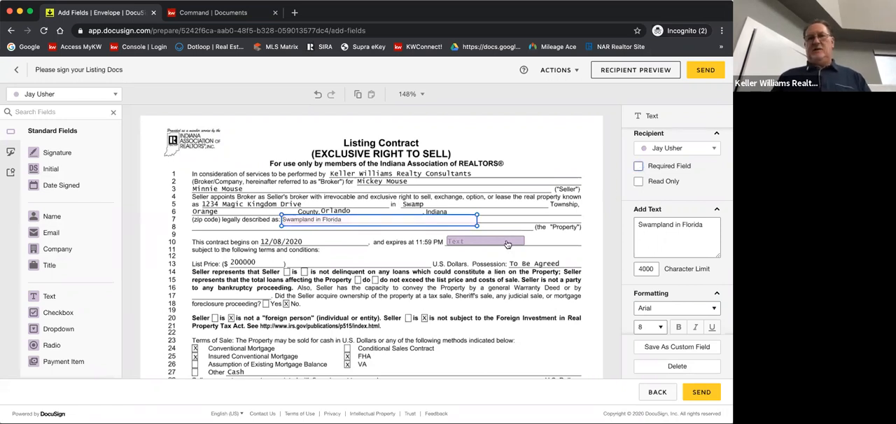
click(507, 245)
click(639, 167)
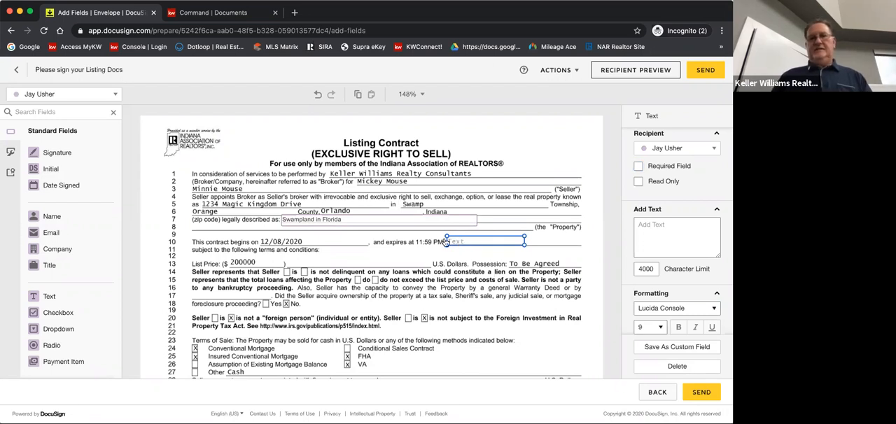
Enter 6/08/2020 as the text of the contract expiration date field
click(647, 225)
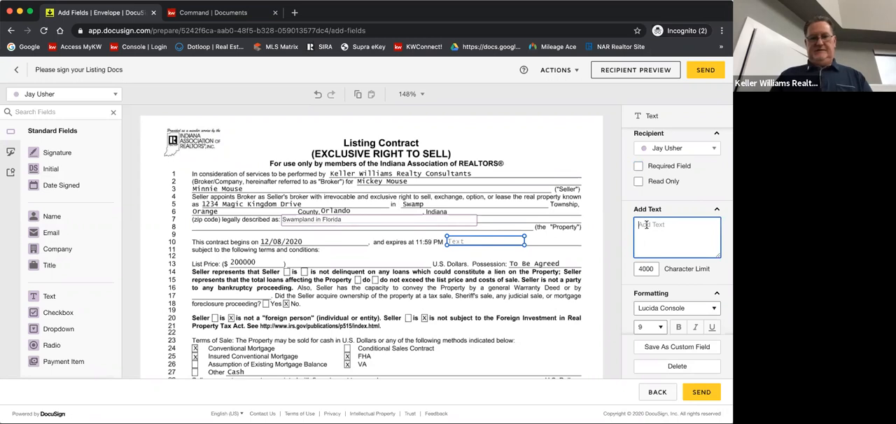
text(6)
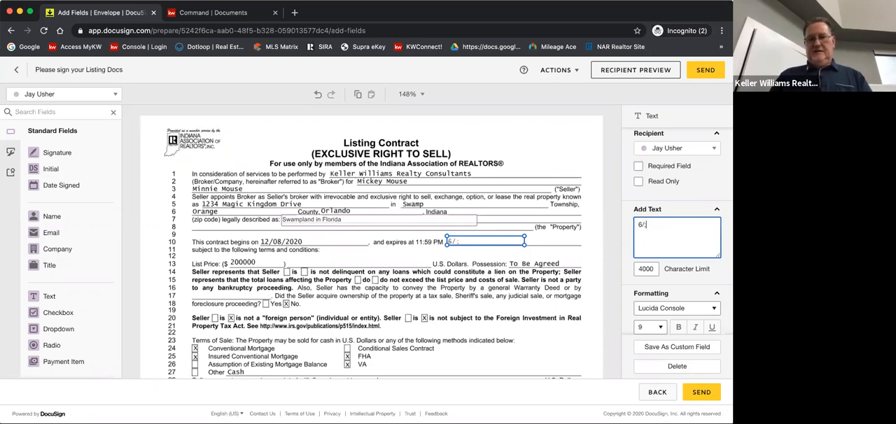
text(/;08/2020)
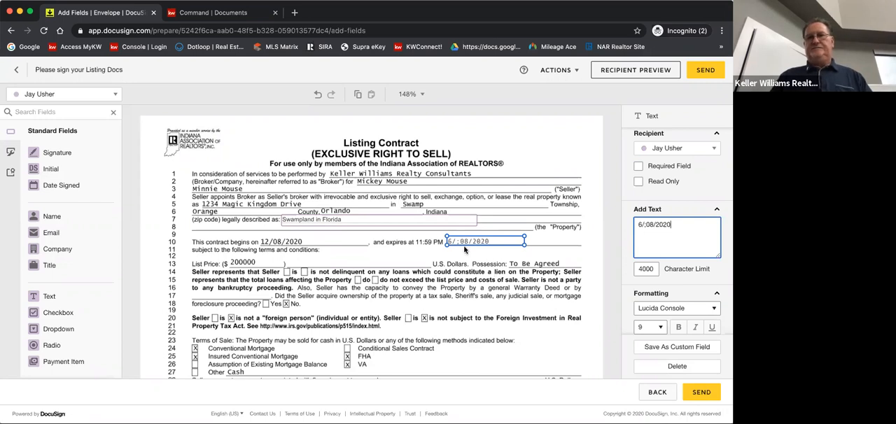
click(468, 245)
click(645, 223)
key(BackSpace)
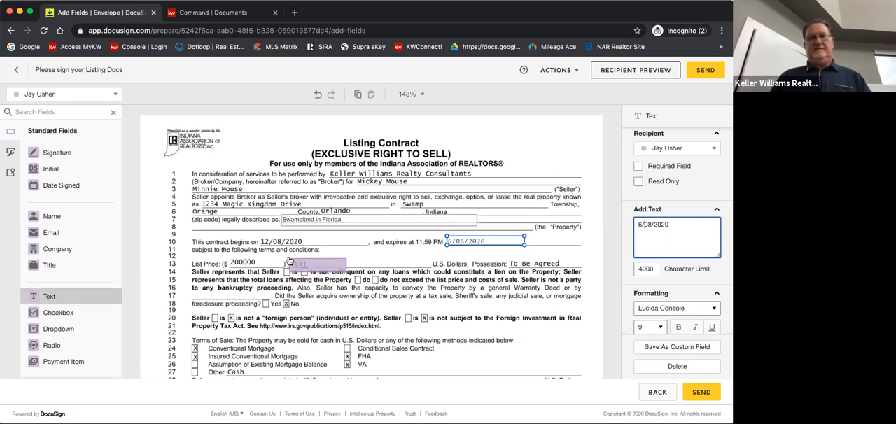
Place a text field across the blank after the list price, set its font to Arial, and make it optional
click(312, 266)
drag(346, 260, 432, 262)
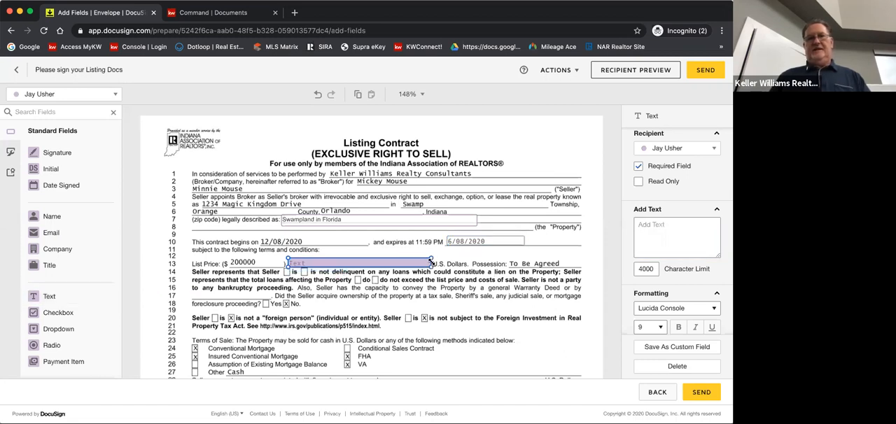
click(655, 308)
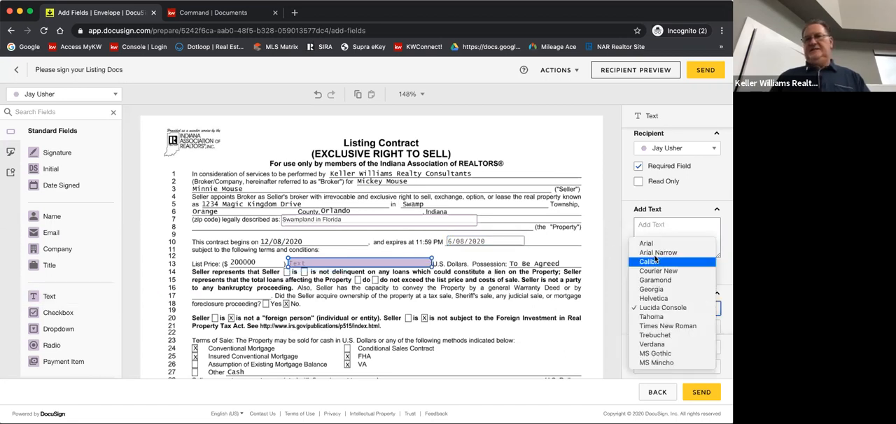
click(646, 243)
click(638, 166)
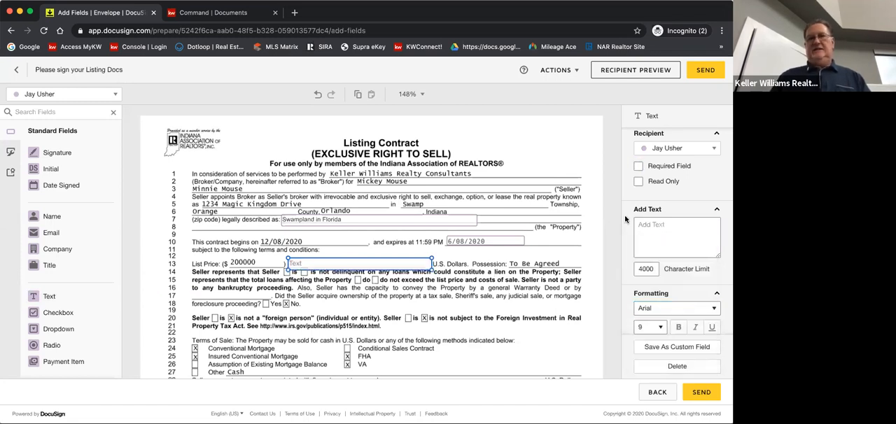
Enter Two Hundred Thousand as the text of the field after the list price and check its formatting settings
click(642, 226)
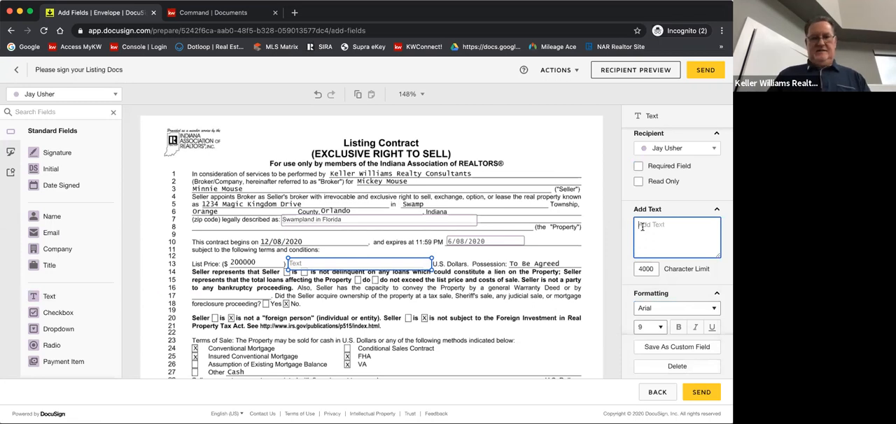
text(Two Hundred )
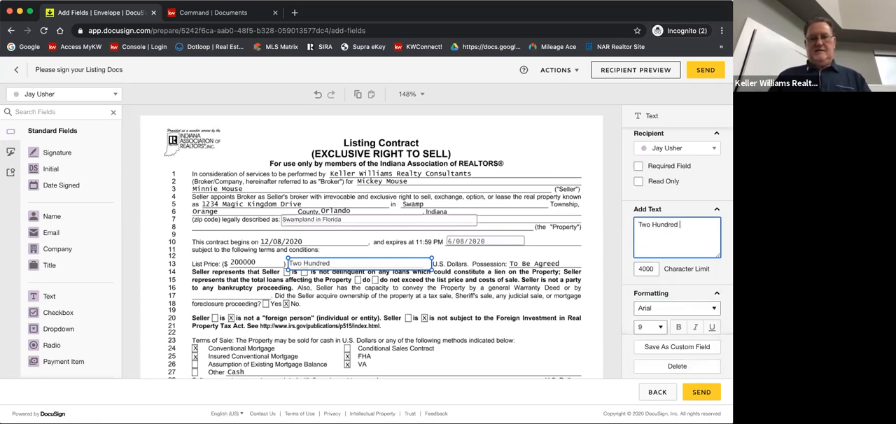
text(Thousand)
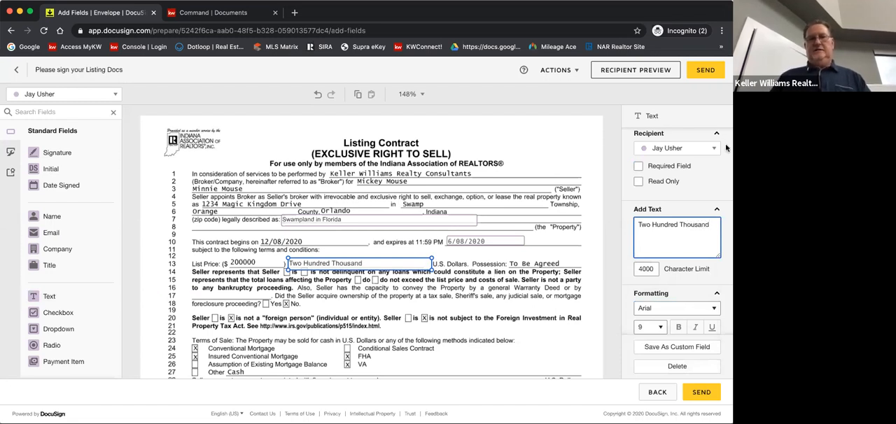
click(403, 257)
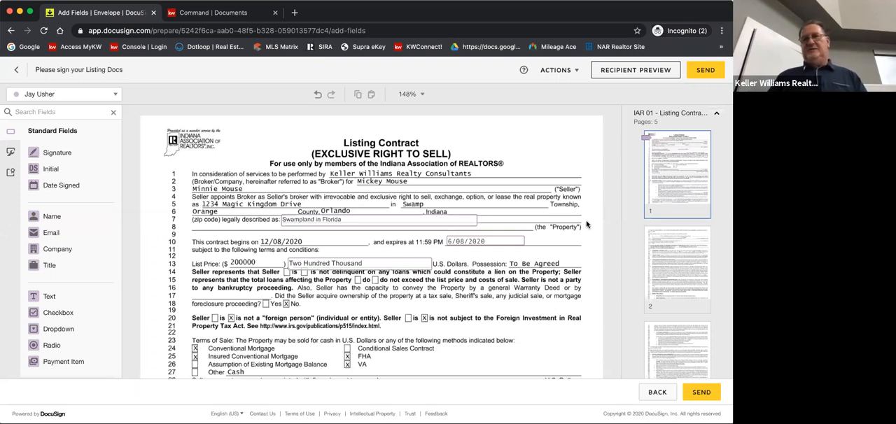
click(405, 265)
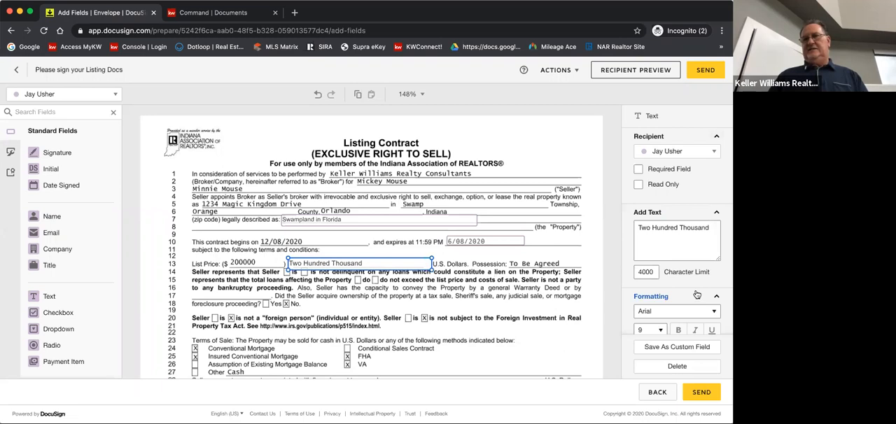
scroll(697, 295, down, 2)
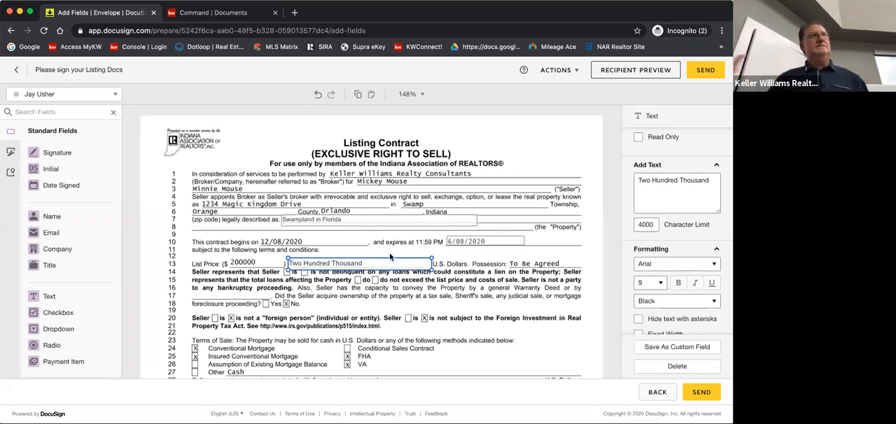
click(421, 288)
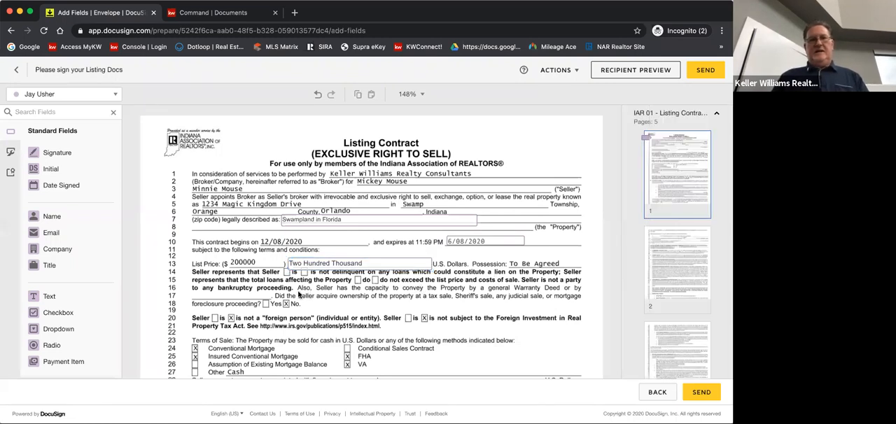
Place a checkbox over the "is not delinquent" box on line 14 of the listing contract and set it as checked
click(33, 316)
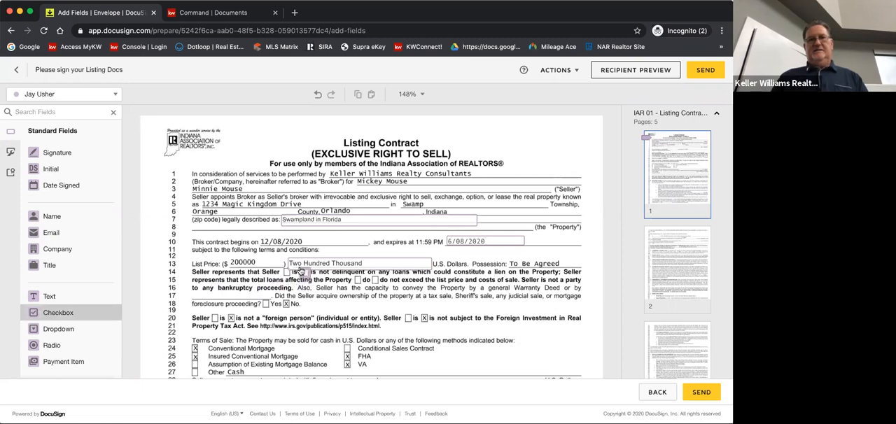
click(303, 272)
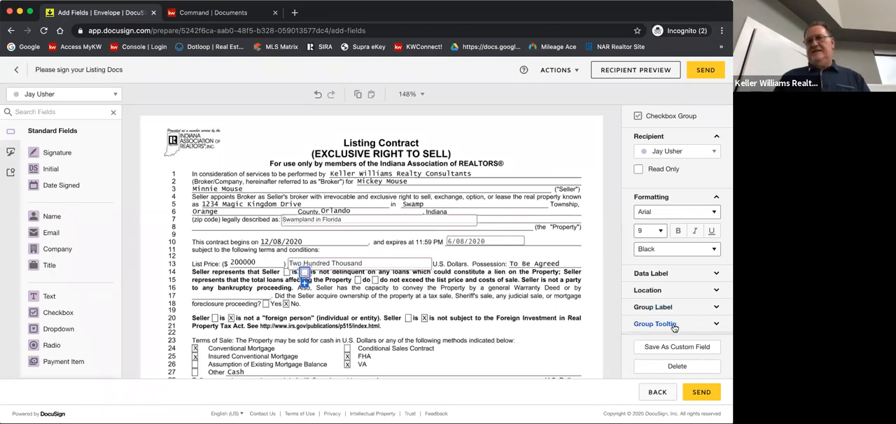
scroll(677, 325, down, 3)
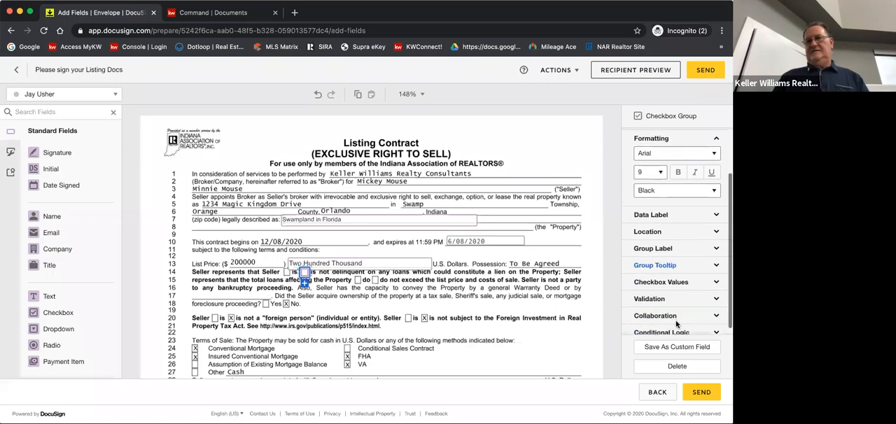
click(675, 297)
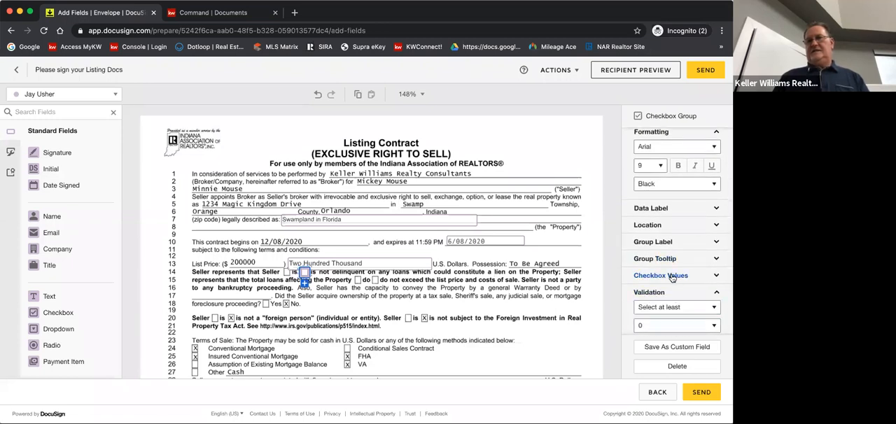
click(672, 277)
click(638, 290)
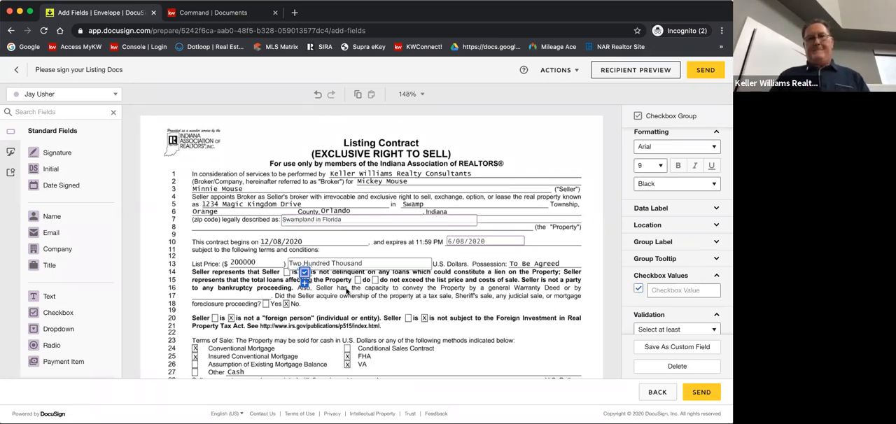
click(317, 283)
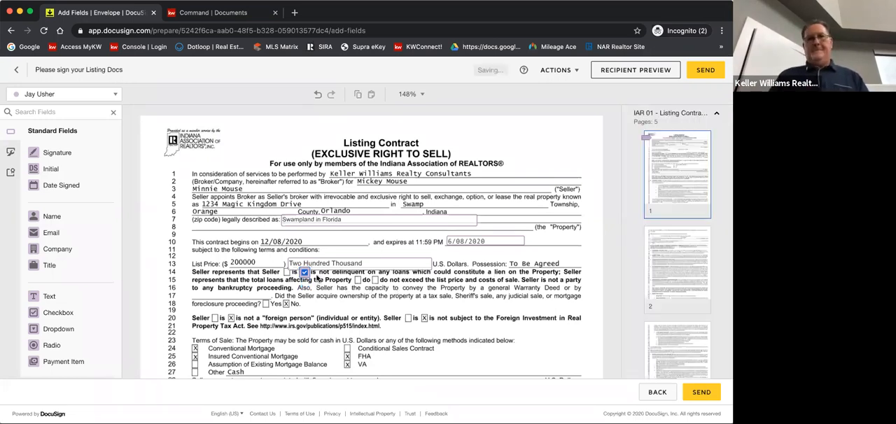
Add a second checkbox to the line 14 checkbox's group and position it over the "do not exceed" box on line 15
click(304, 273)
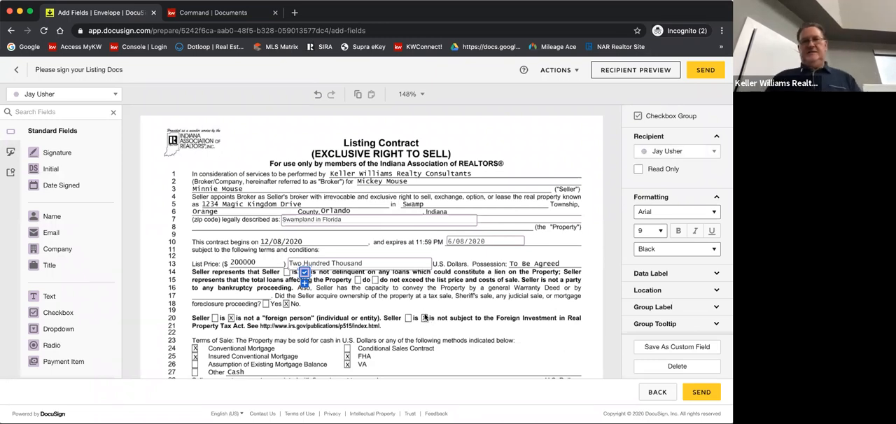
click(334, 297)
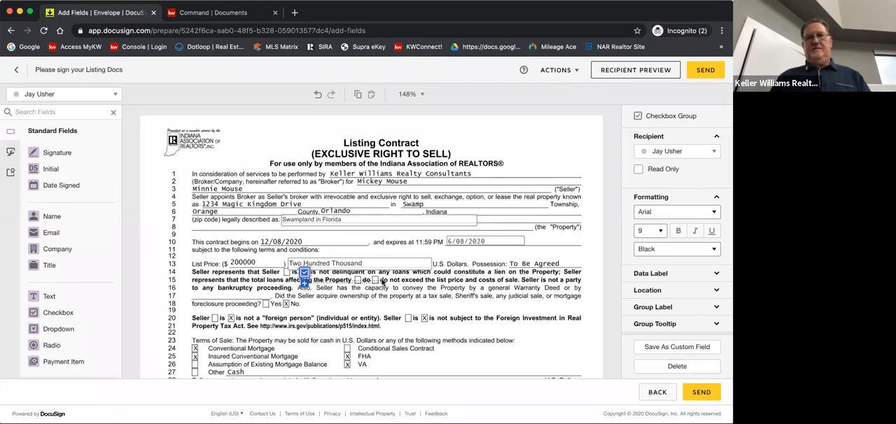
click(308, 282)
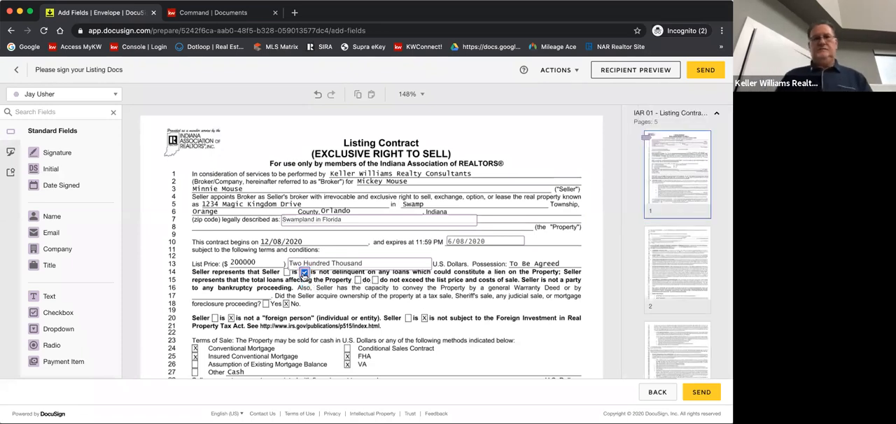
click(303, 280)
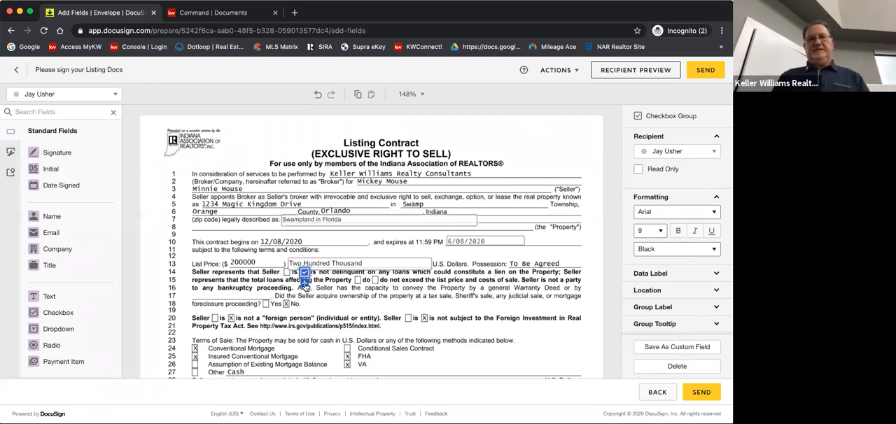
click(305, 287)
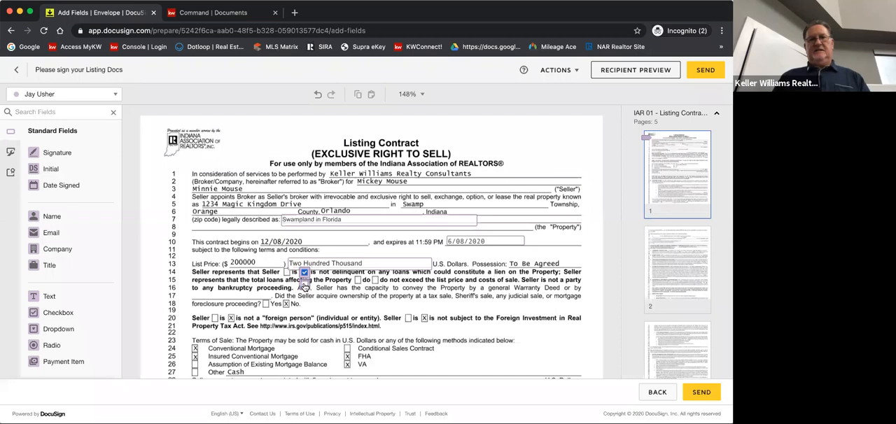
click(304, 286)
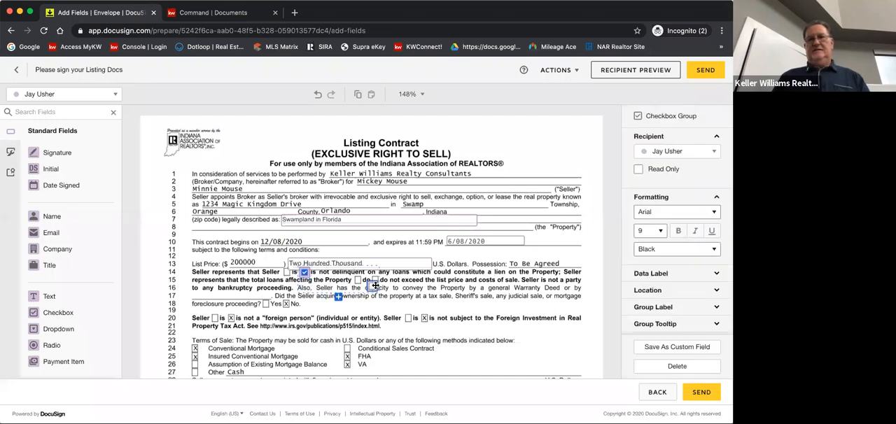
drag(378, 283, 374, 279)
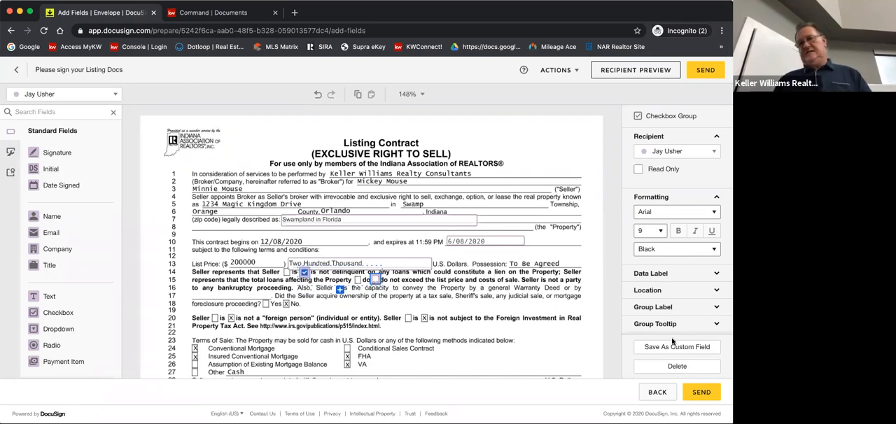
Set the "do not exceed" checkbox on line 15 as checked
scroll(662, 288, down, 2)
scroll(662, 287, down, 1)
click(639, 286)
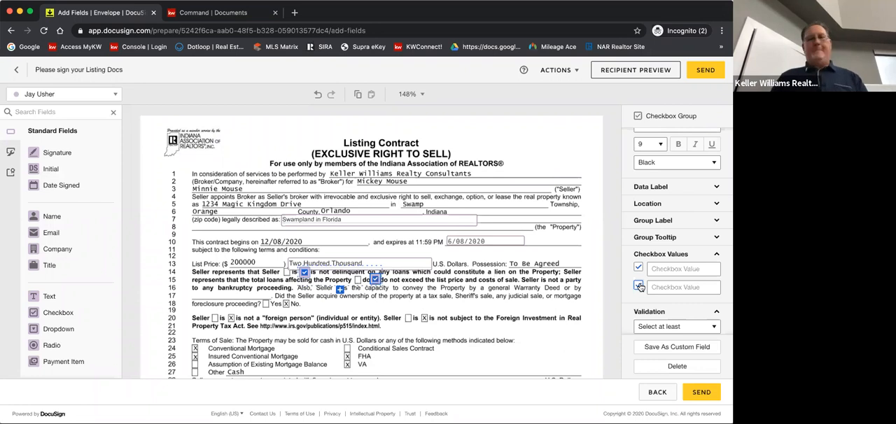
click(441, 318)
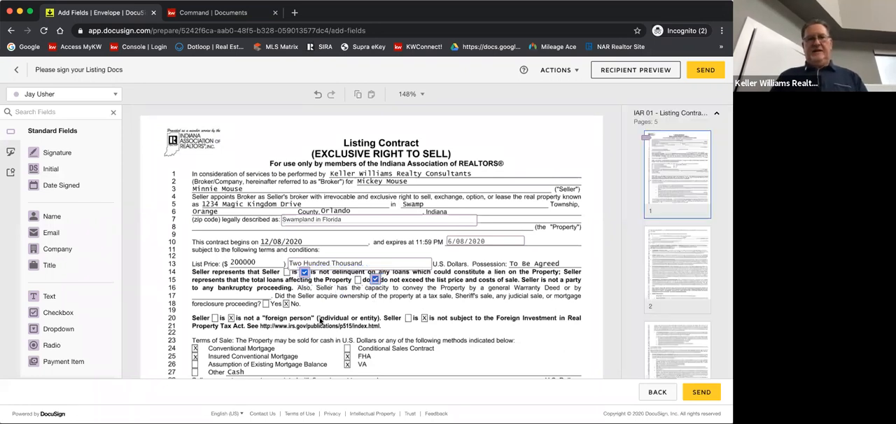
Go through the listing contract to the end of page 3 and make the first seller the recipient for new fields
scroll(316, 323, down, 1)
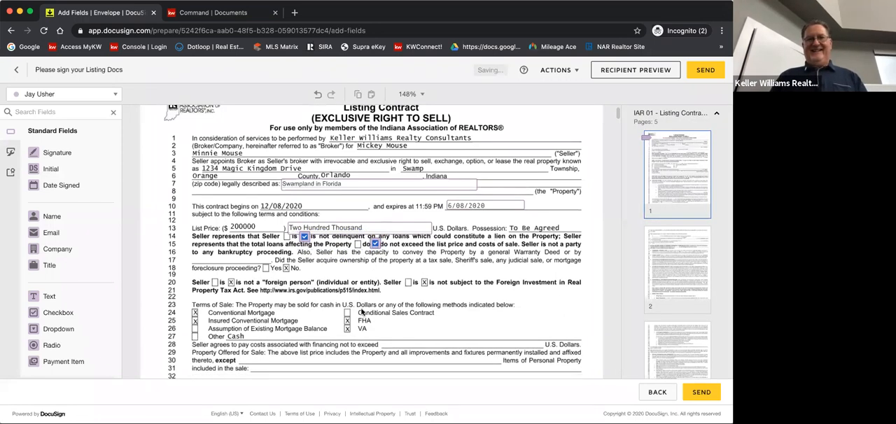
scroll(327, 336, down, 1)
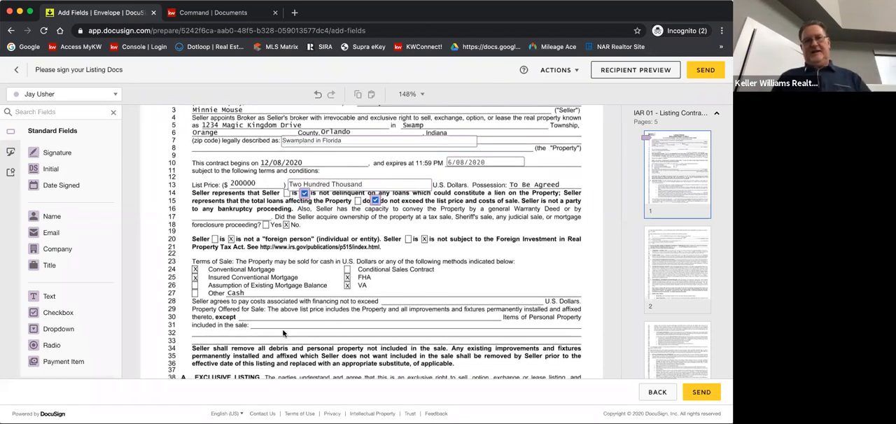
scroll(396, 321, down, 2)
scroll(396, 321, down, 15)
scroll(397, 322, down, 12)
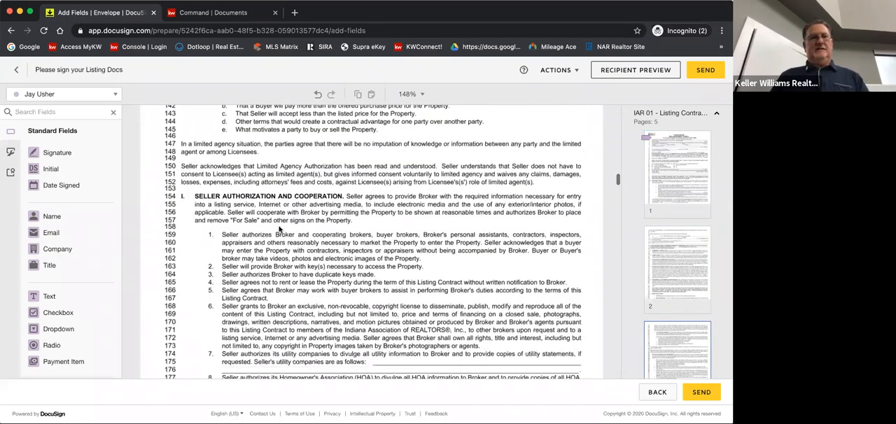
scroll(279, 229, down, 6)
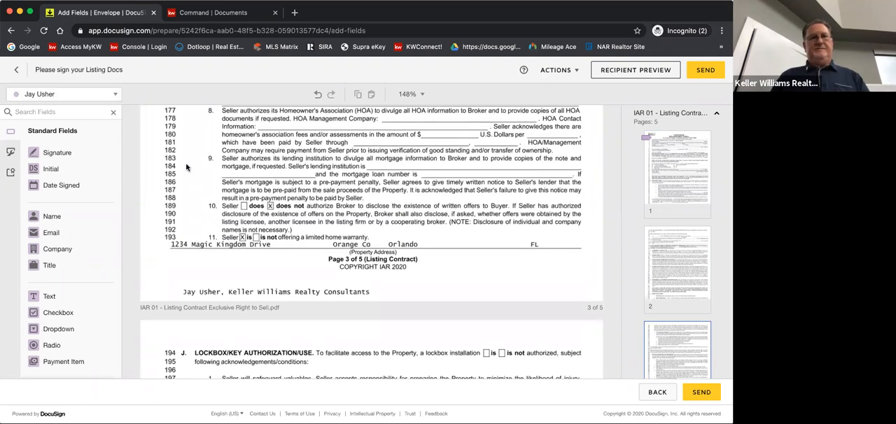
click(105, 94)
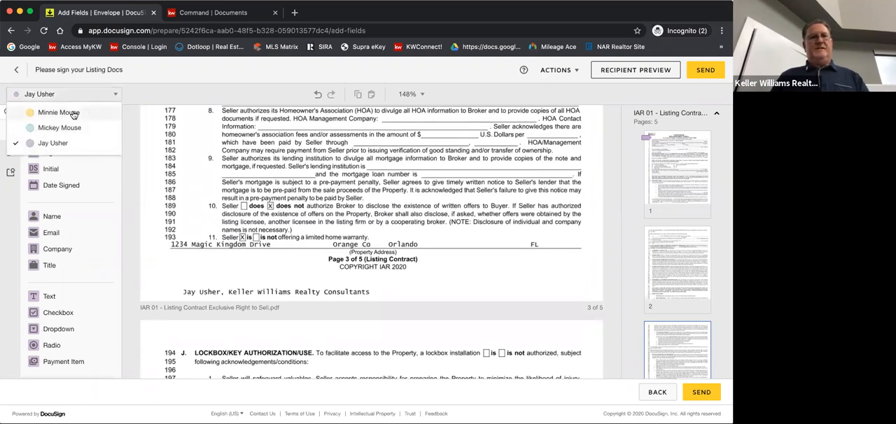
click(74, 114)
Examine which seller the appliance, electrical, water and heating fields on the seller's disclosure form are assigned to
scroll(297, 206, down, 9)
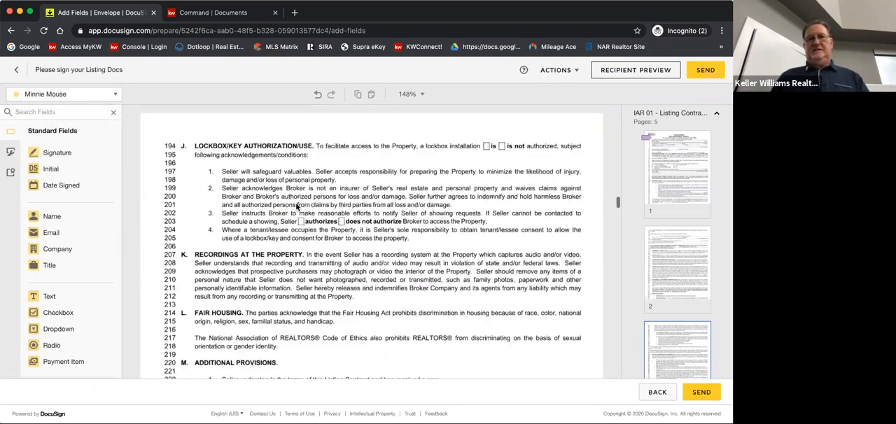
scroll(296, 206, down, 5)
scroll(296, 207, down, 10)
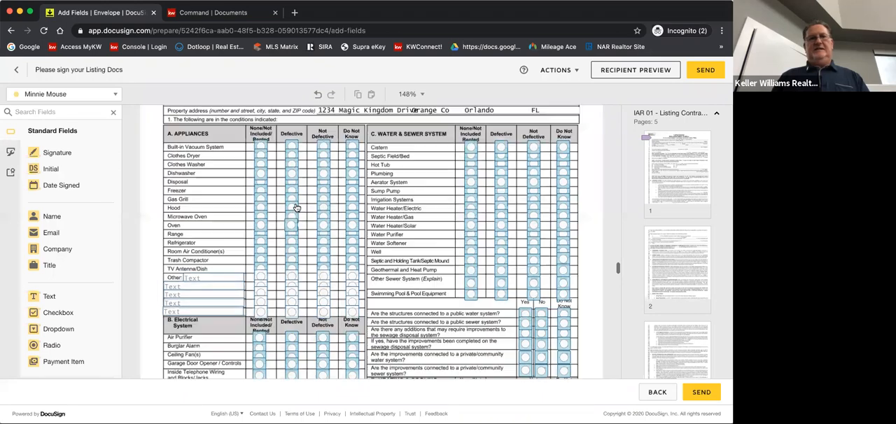
click(115, 96)
click(71, 128)
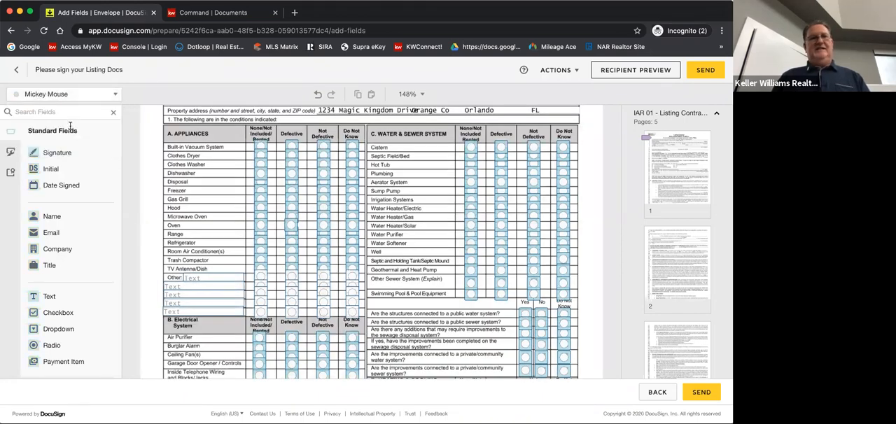
click(115, 96)
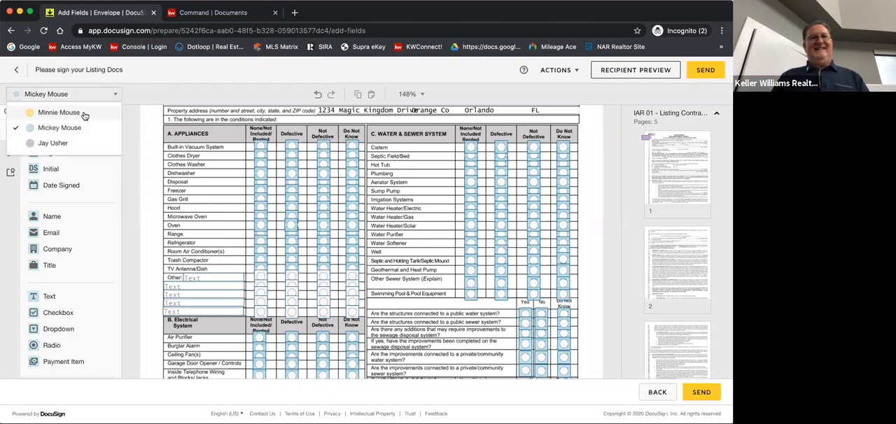
click(84, 113)
scroll(142, 172, down, 1)
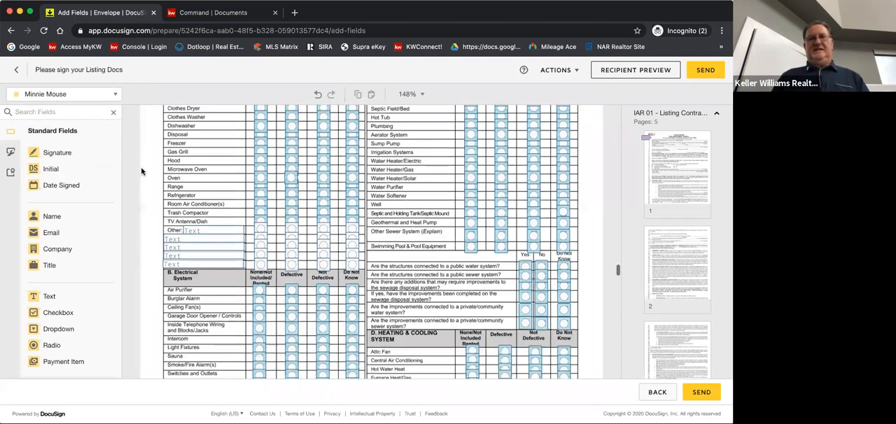
scroll(142, 171, down, 1)
scroll(142, 172, up, 1)
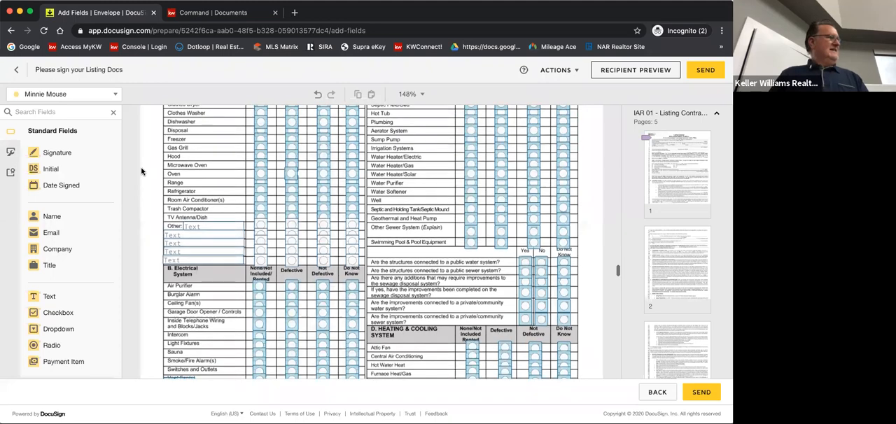
scroll(142, 172, up, 2)
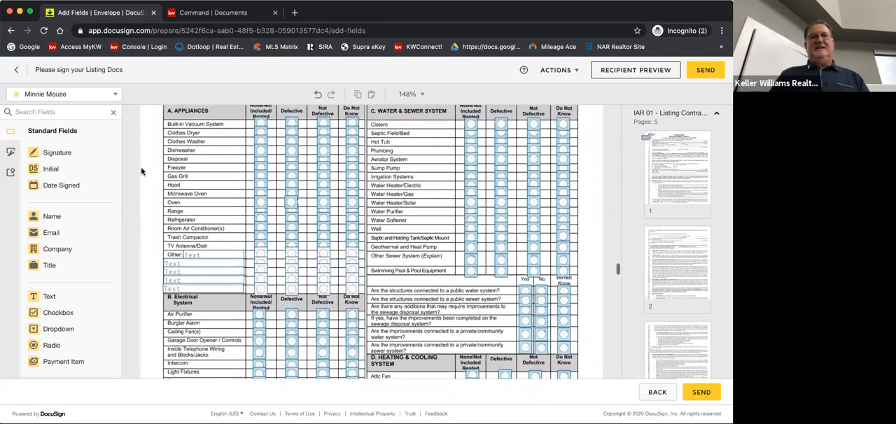
scroll(142, 171, up, 1)
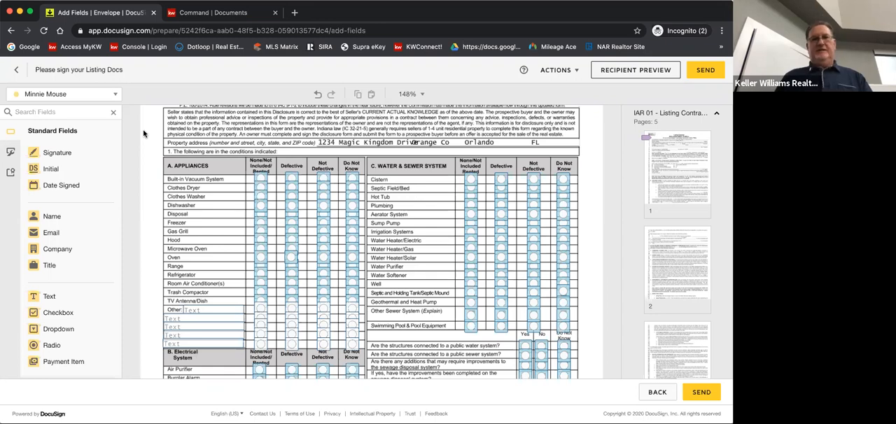
Set both sellers' Date Signed fields on page 1 of the seller's disclosure to Arial and shift them left along their signature lines
scroll(145, 135, down, 3)
scroll(165, 215, down, 10)
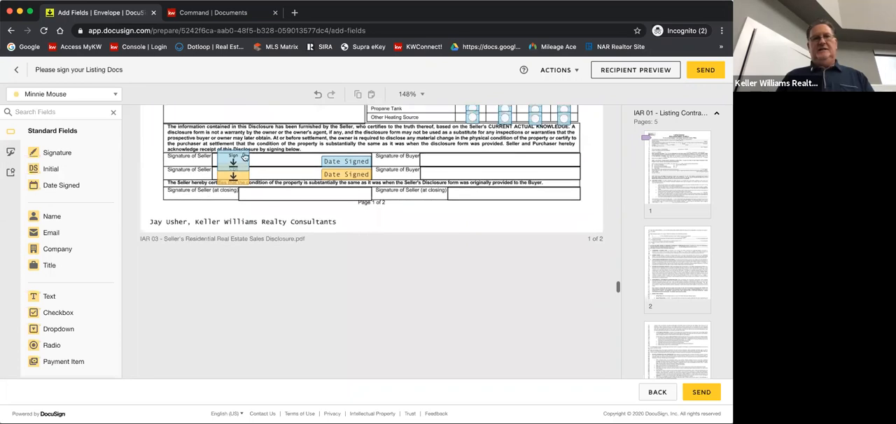
click(336, 162)
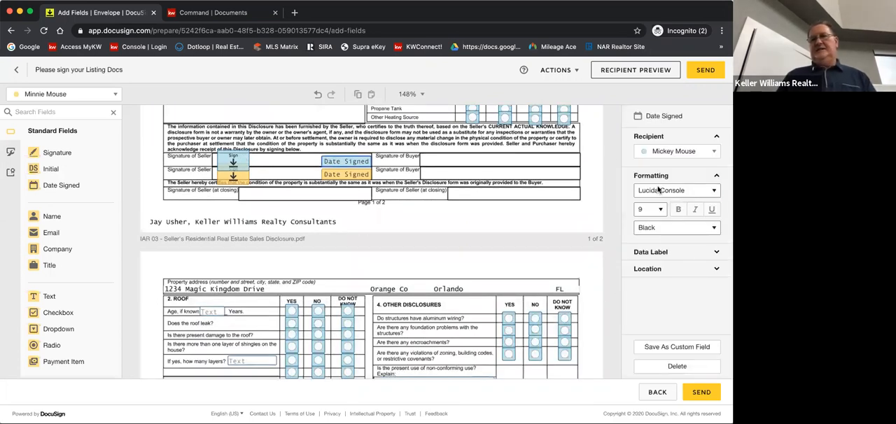
click(658, 190)
click(644, 129)
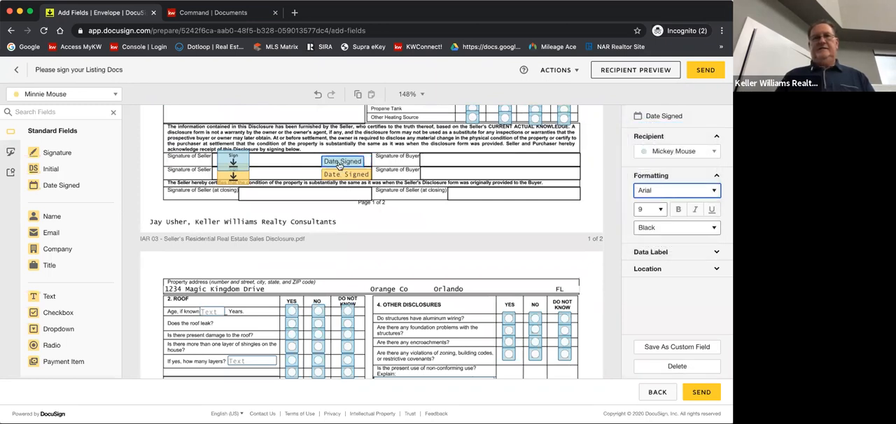
drag(339, 164, 310, 174)
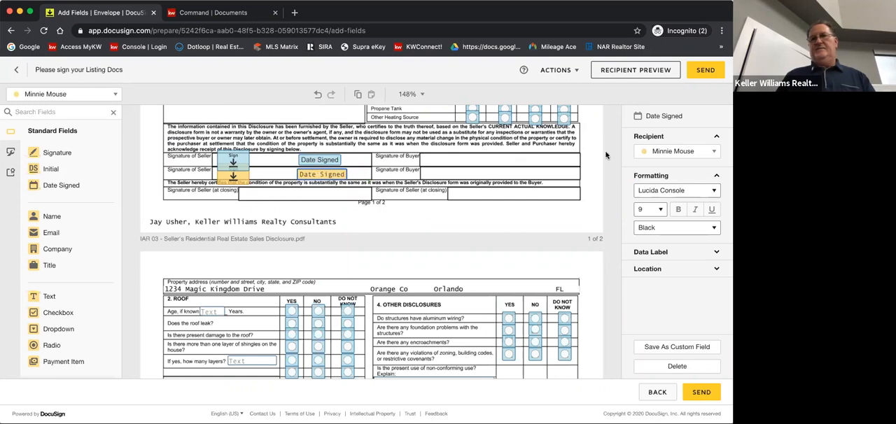
click(659, 191)
click(653, 136)
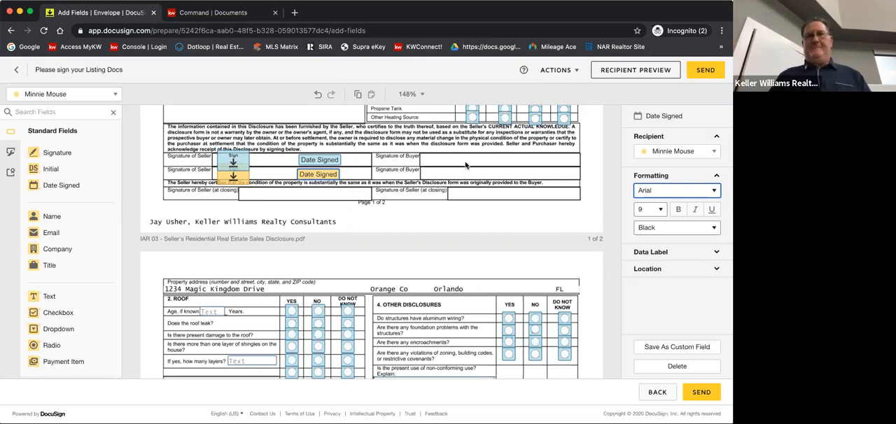
Move the sellers' signature fields on page 2 of the seller's disclosure left to the start of their signature lines
scroll(200, 222, down, 5)
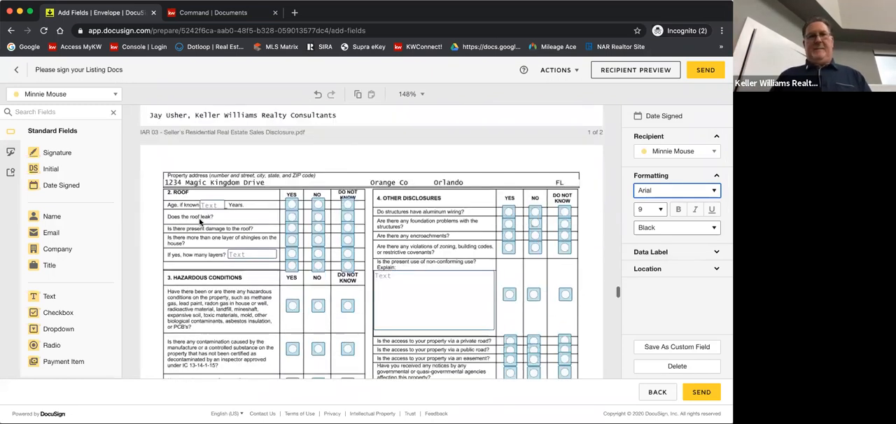
scroll(199, 222, down, 5)
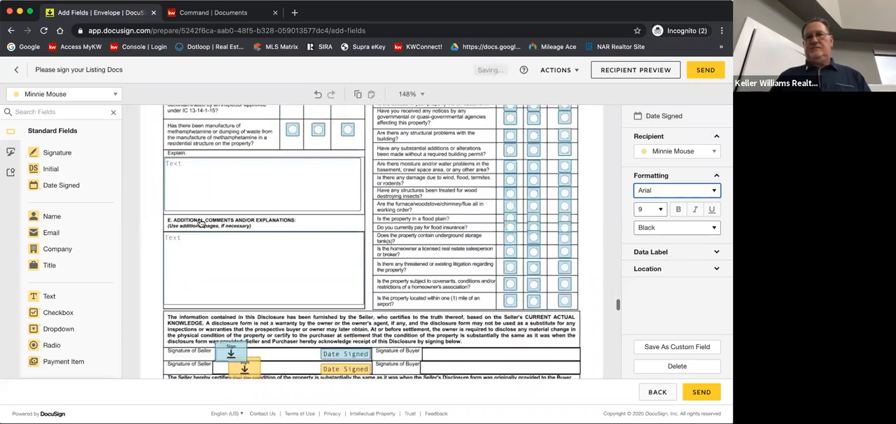
mouse_move(240, 222)
mouse_down()
mouse_move(230, 220)
mouse_move(230, 236)
mouse_up()
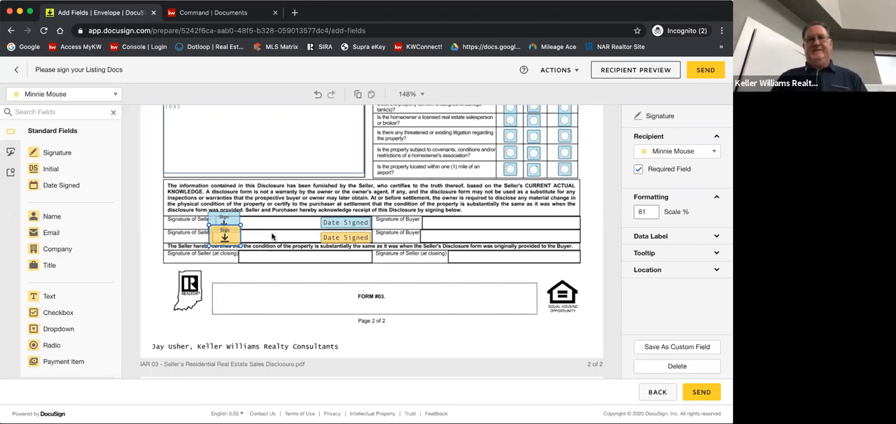
Set both sellers' Date Signed fields on page 2 of the disclosure to Arial and shift them left within their signature lines
click(335, 222)
click(665, 190)
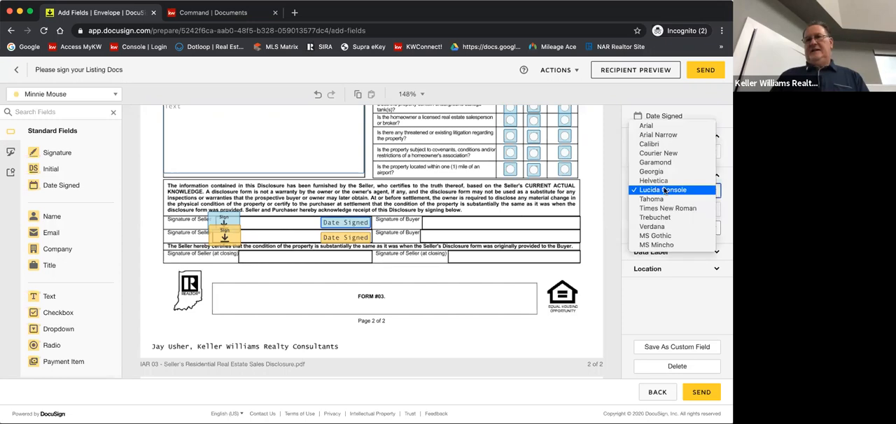
click(646, 125)
drag(345, 224, 298, 238)
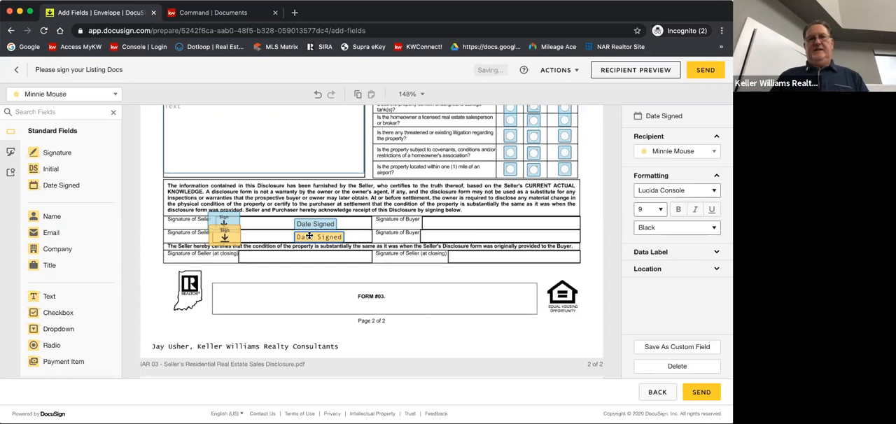
click(663, 191)
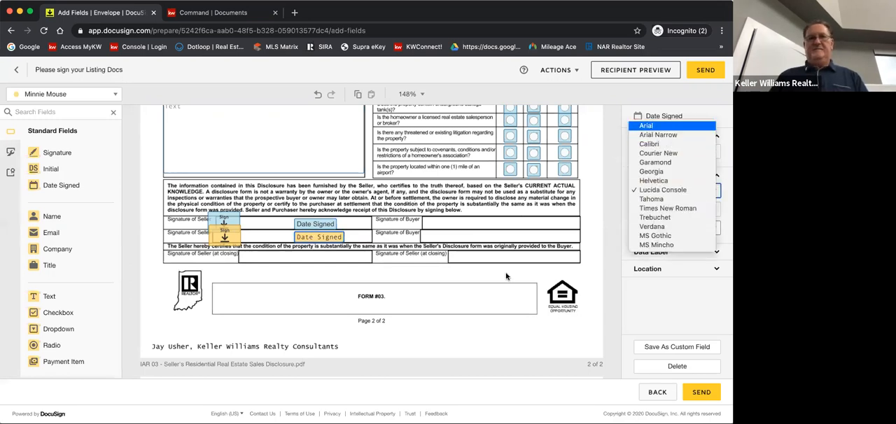
key(Return)
Go to the lead-based paint certification and make the first seller the recipient for new fields
scroll(484, 284, down, 10)
scroll(462, 288, down, 3)
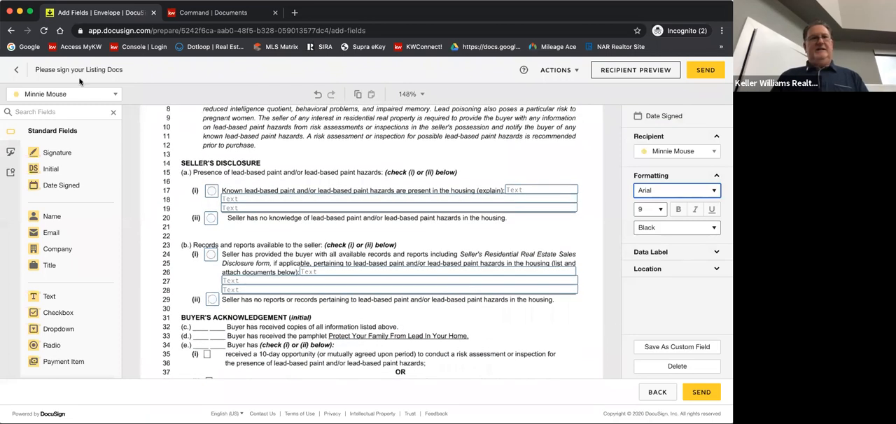
click(70, 94)
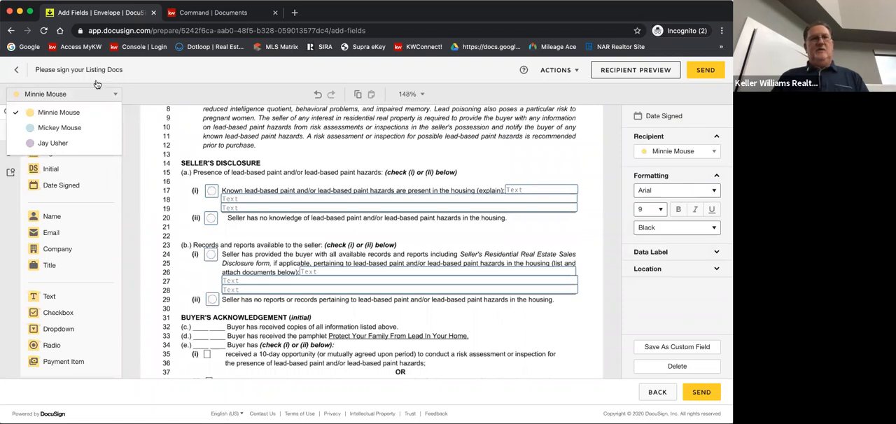
click(59, 127)
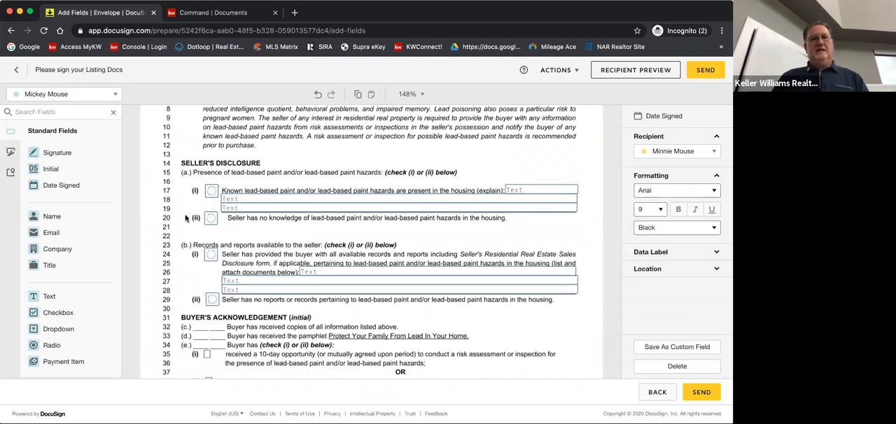
Examine the acknowledgement sections and which seller the radio groups under Seller's Disclosure (a) and (b) are assigned to
scroll(185, 218, down, 3)
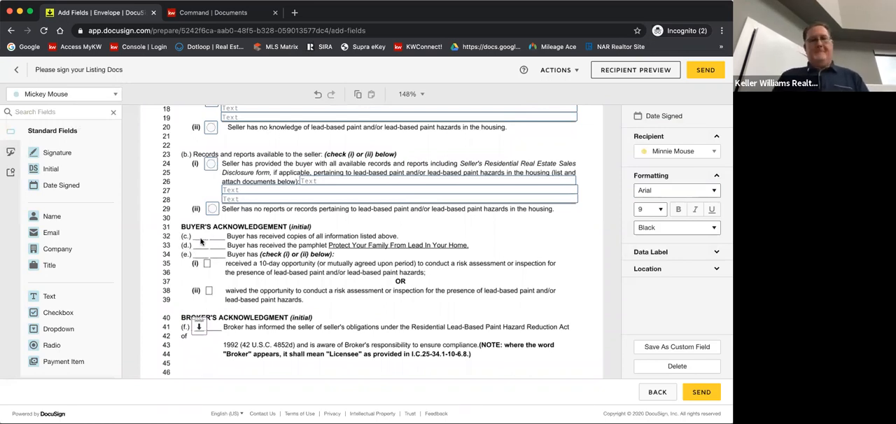
scroll(180, 272, down, 1)
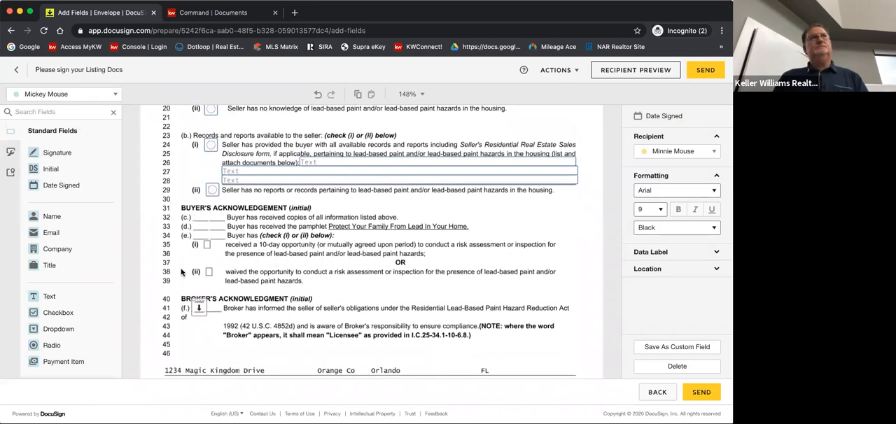
scroll(181, 273, up, 5)
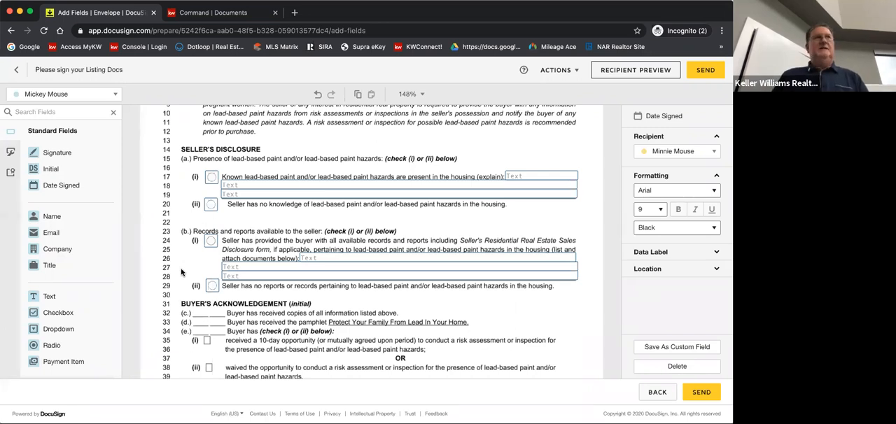
click(212, 178)
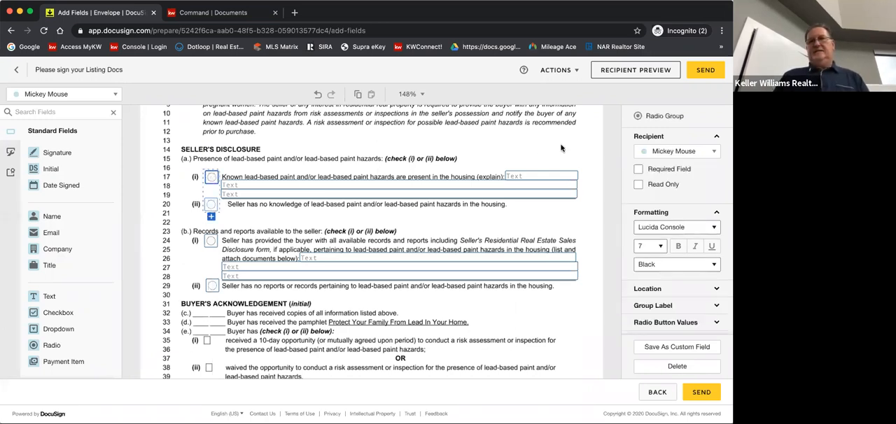
click(188, 201)
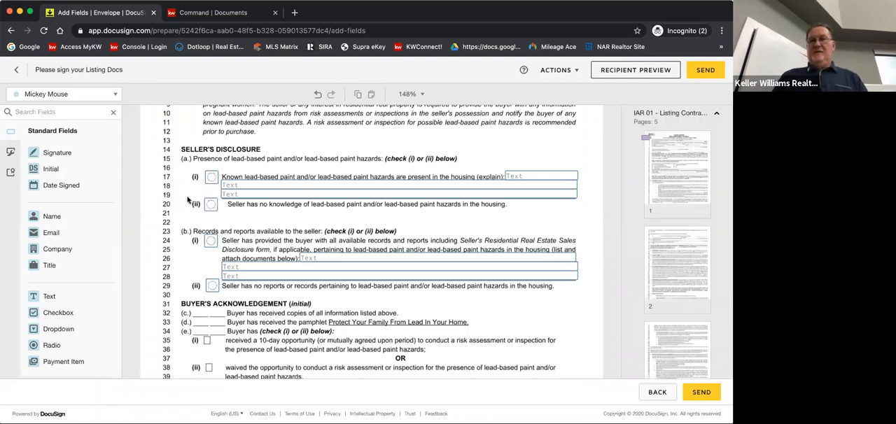
click(210, 243)
click(178, 209)
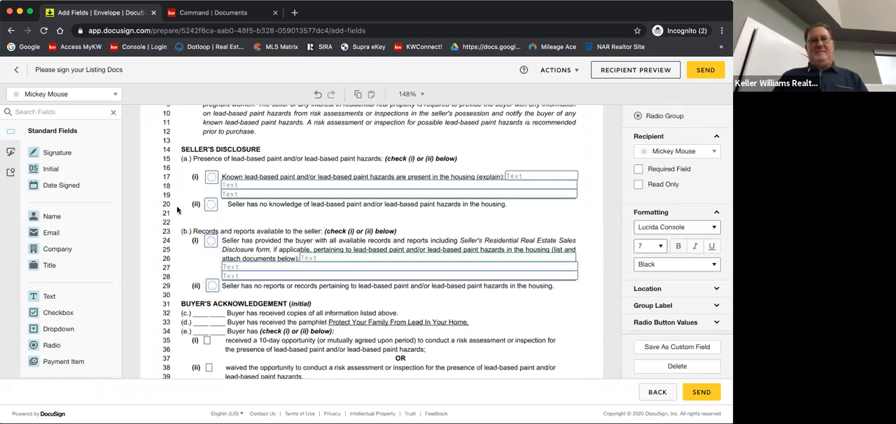
click(211, 244)
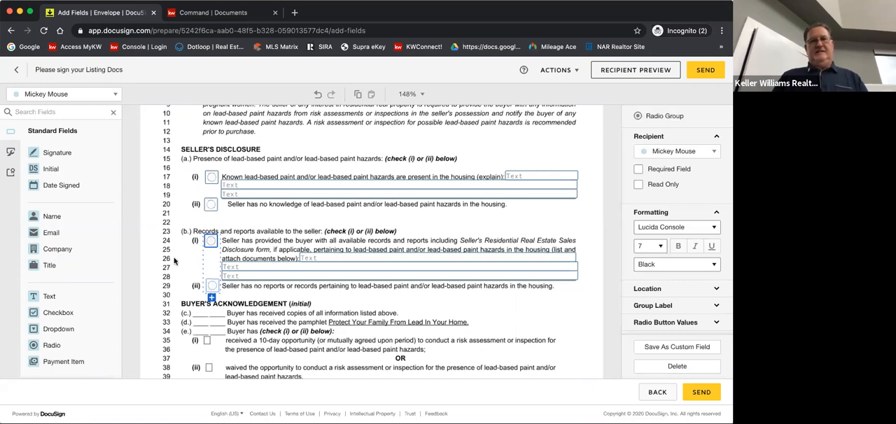
click(205, 306)
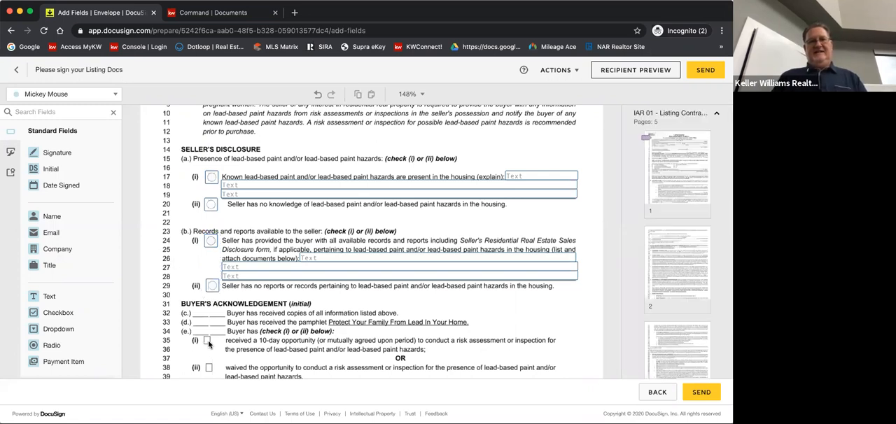
On the lead-based paint form's page 2, nudge the first seller's signature field up, then set their Date Signed field to Arial and shift it left
scroll(181, 349, down, 3)
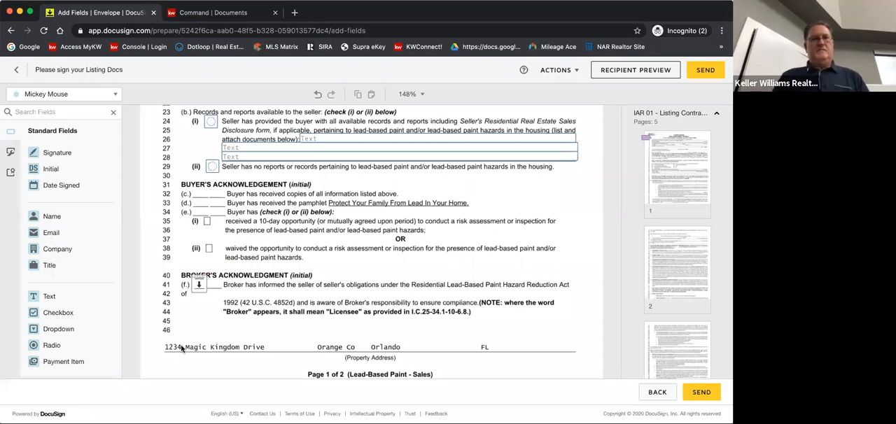
scroll(169, 306, down, 4)
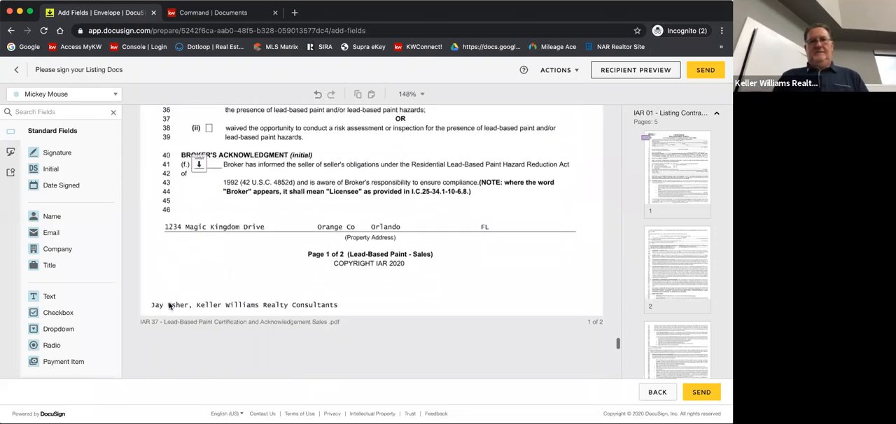
scroll(169, 306, down, 6)
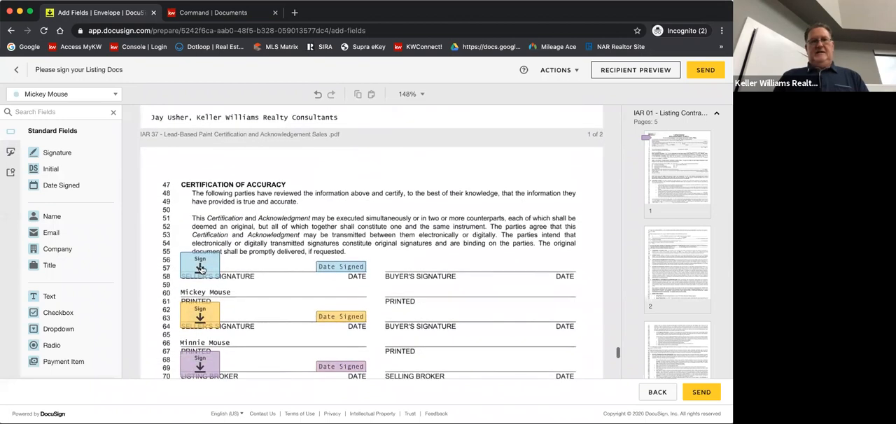
drag(201, 269, 200, 263)
click(327, 269)
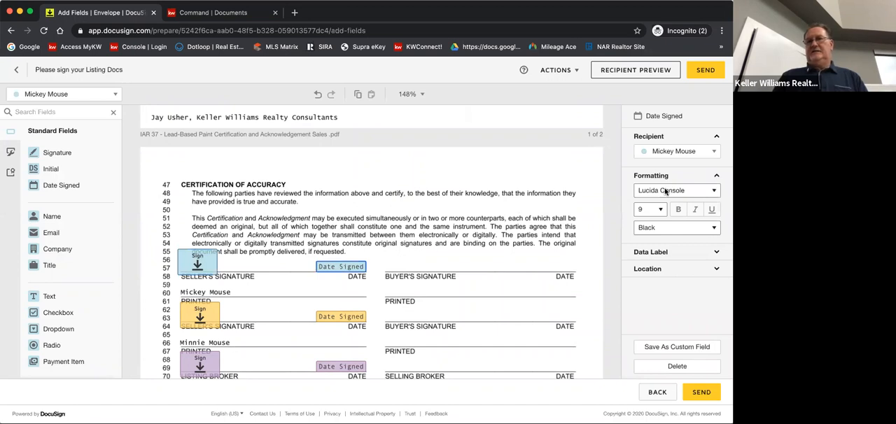
click(668, 190)
click(647, 126)
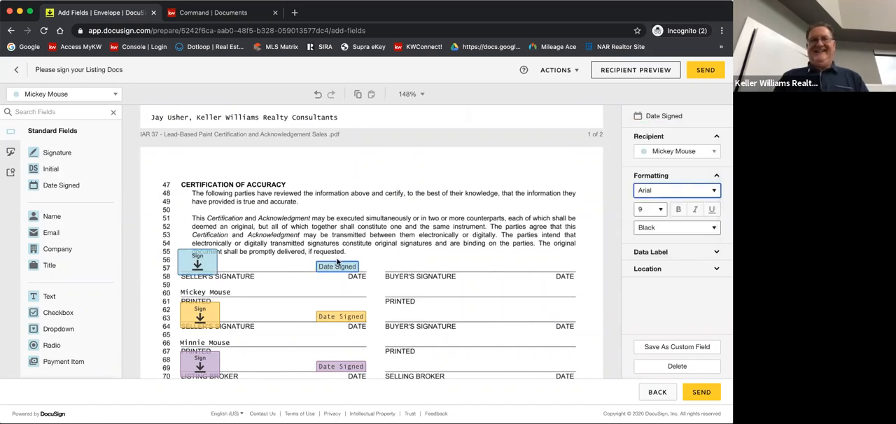
drag(336, 267, 309, 265)
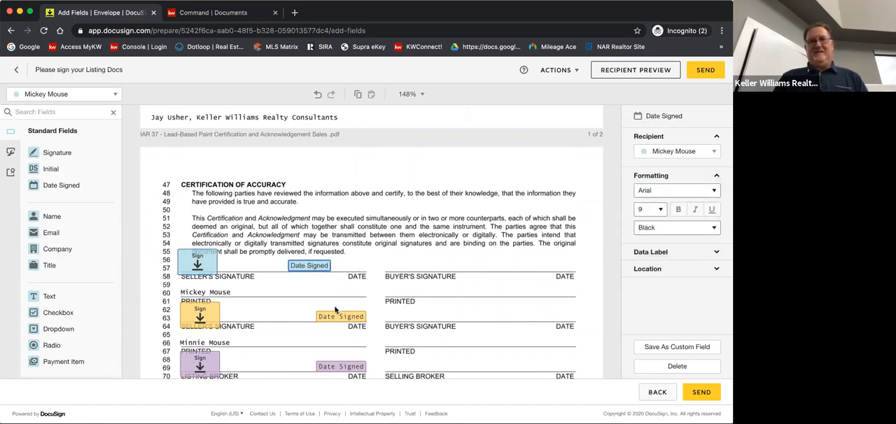
Shift the second seller's and listing broker's Date Signed fields left on the Certification of Accuracy page and set both to Arial
drag(338, 317, 309, 316)
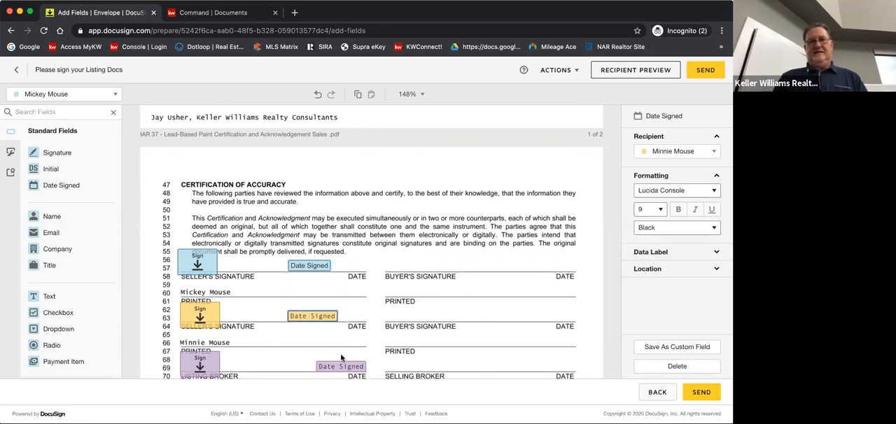
drag(342, 367, 309, 365)
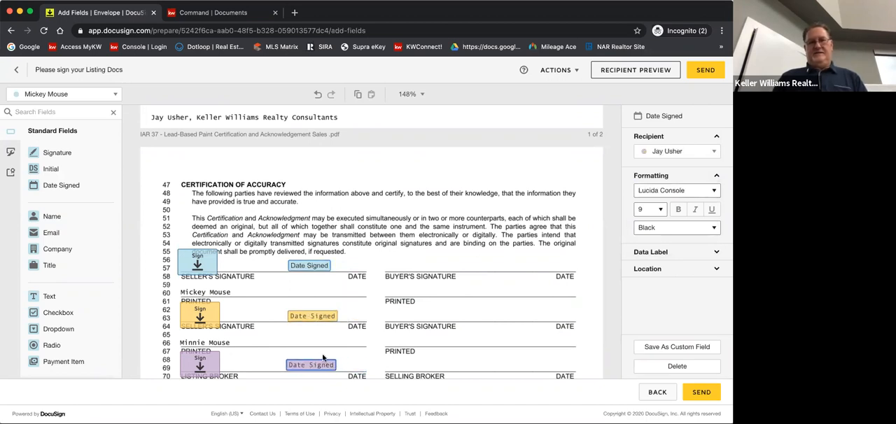
click(655, 195)
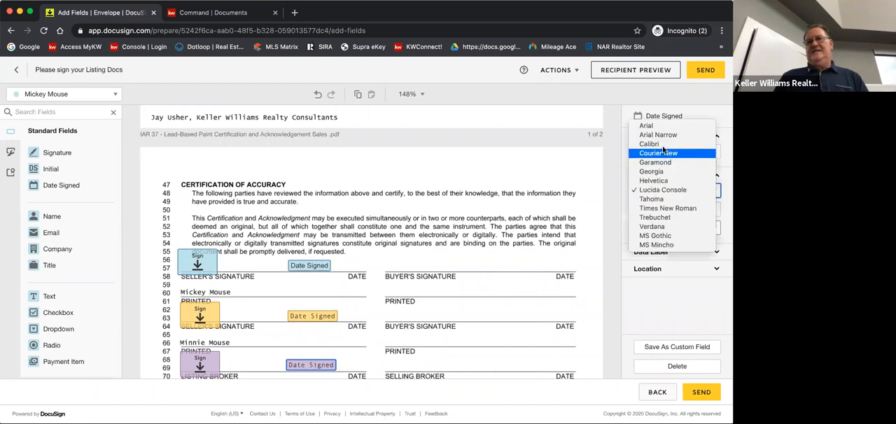
click(665, 128)
click(322, 319)
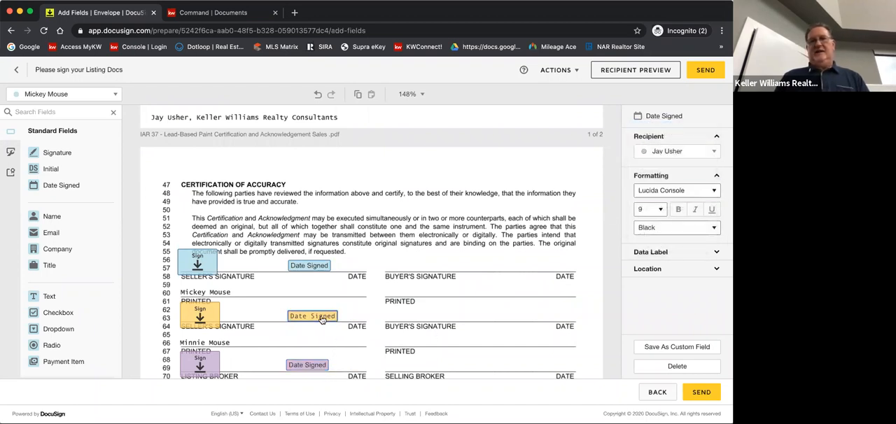
click(660, 195)
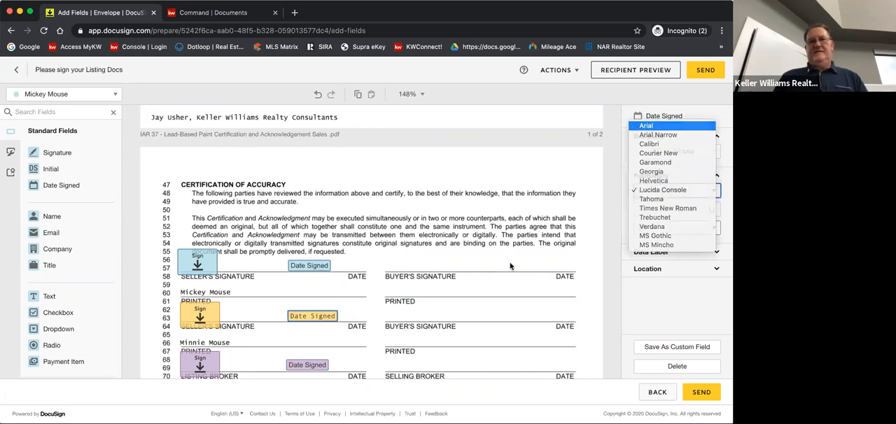
click(647, 126)
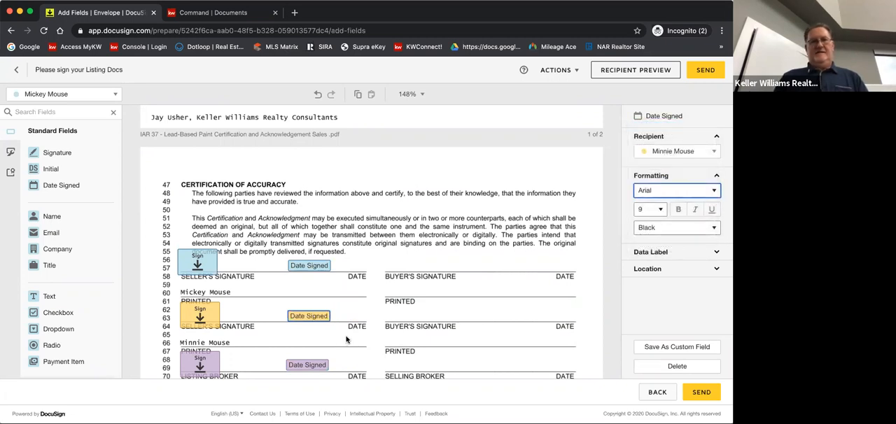
scroll(346, 340, down, 3)
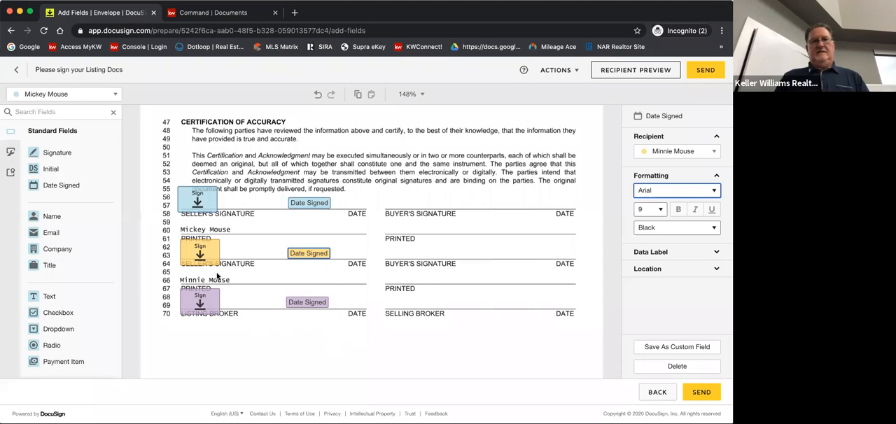
Check the end of the lead-based paint form and send the envelope of listing documents to its recipients
click(207, 301)
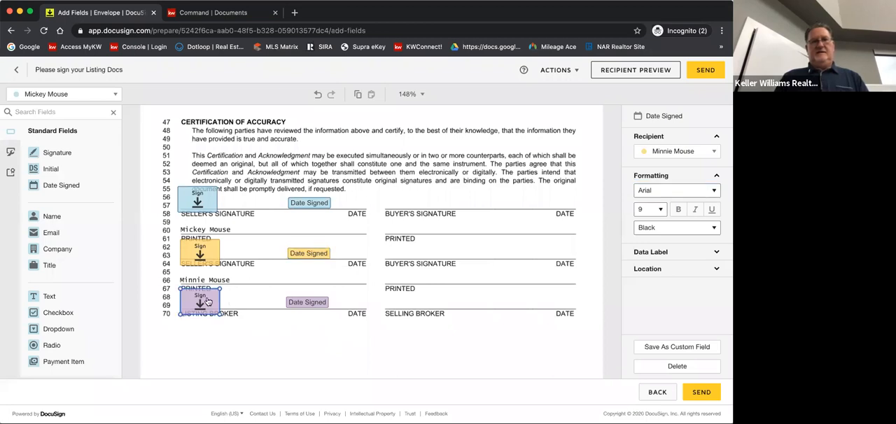
click(271, 333)
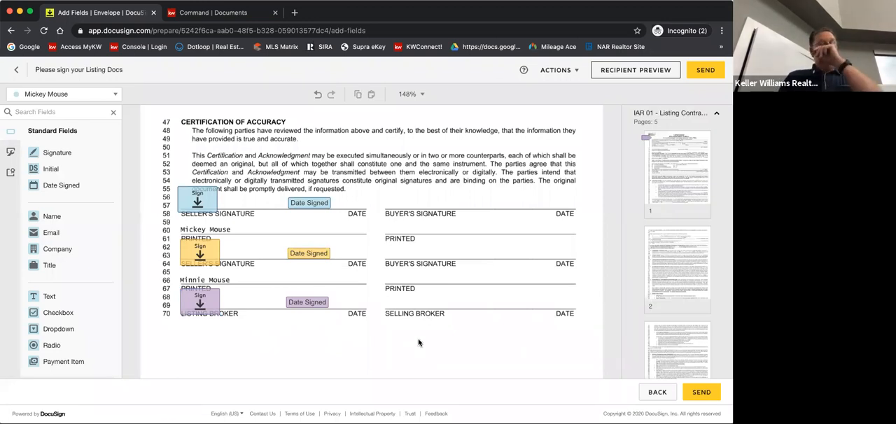
scroll(384, 345, down, 5)
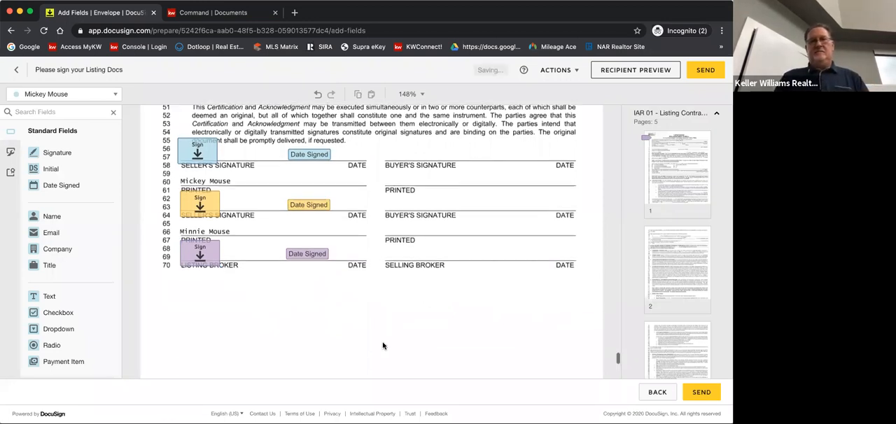
scroll(383, 344, down, 2)
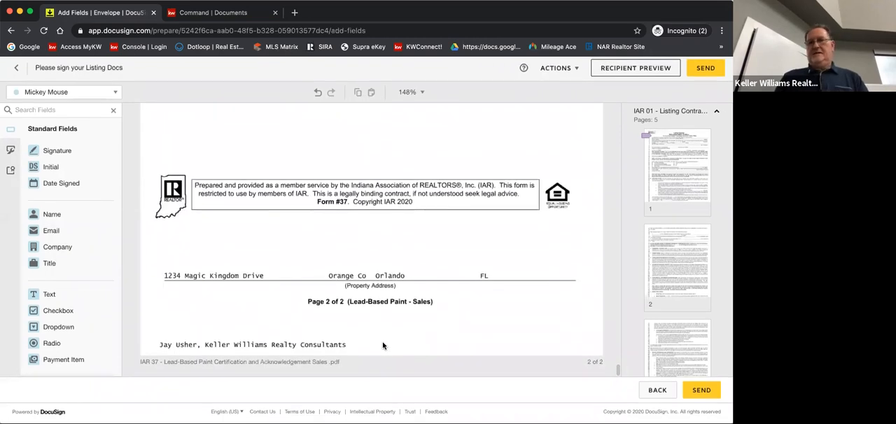
scroll(383, 345, up, 6)
scroll(383, 345, up, 20)
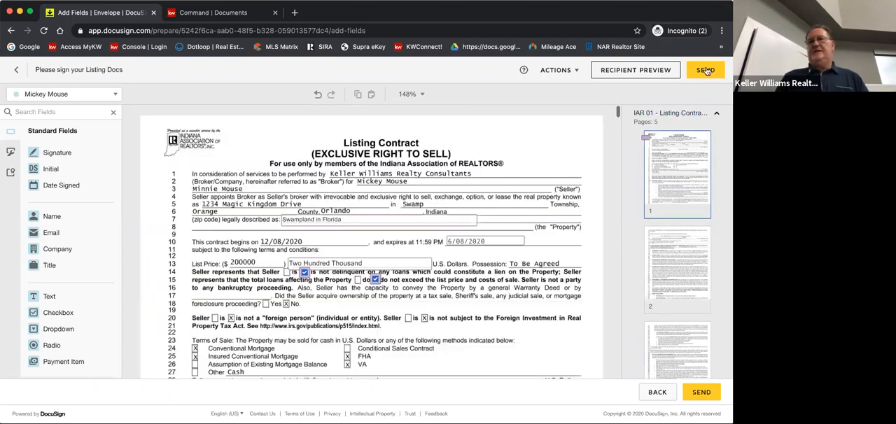
click(706, 70)
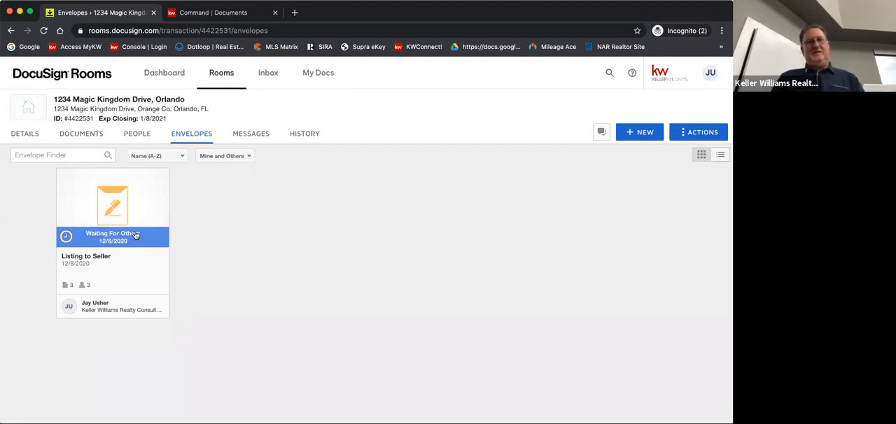
Open the sent Listing to Seller envelope for correction and move the Listing Agent to the start of the recipient order
click(126, 199)
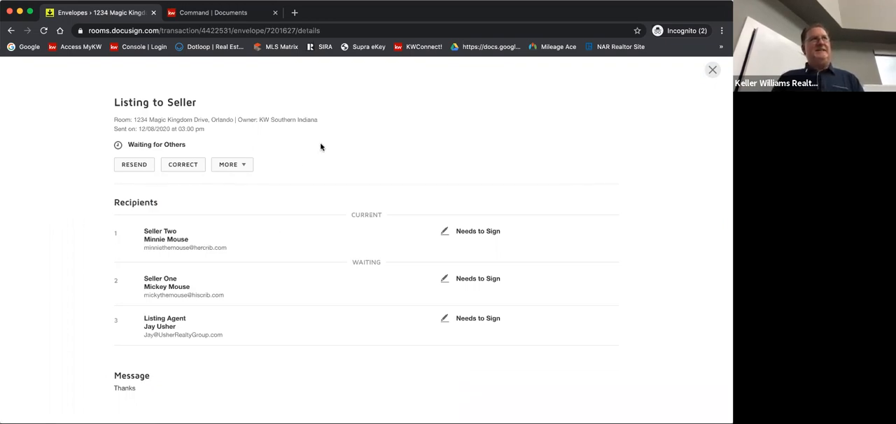
click(185, 165)
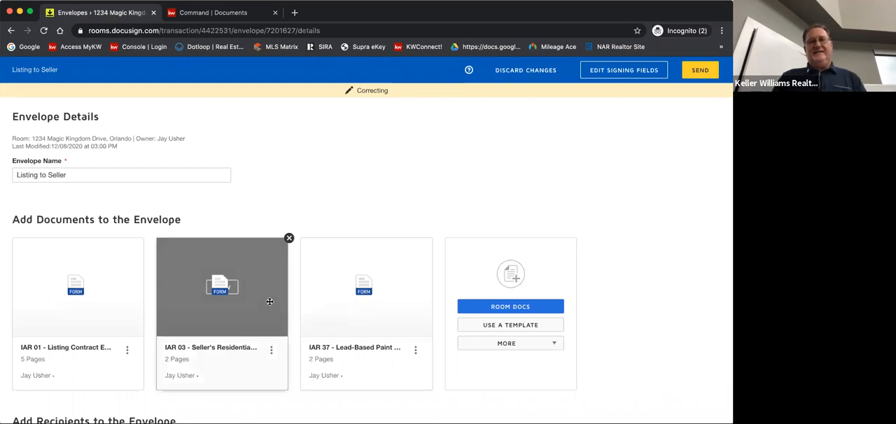
scroll(270, 301, down, 5)
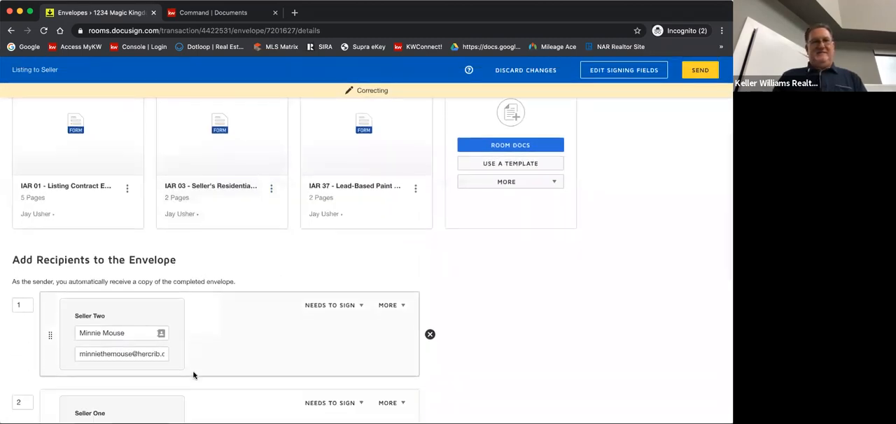
scroll(94, 394, down, 3)
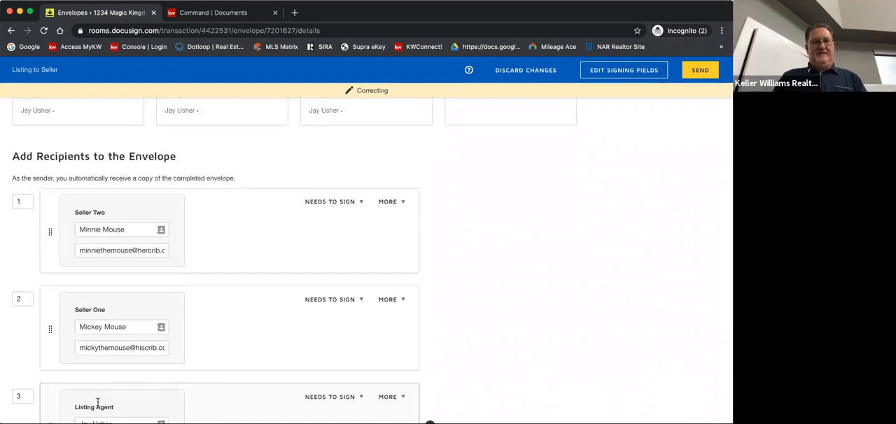
scroll(148, 400, down, 3)
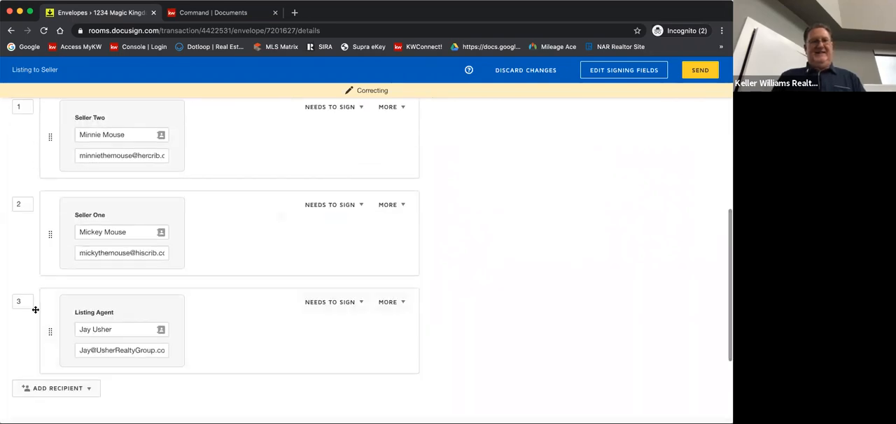
triple_click(56, 290)
drag(50, 327, 57, 143)
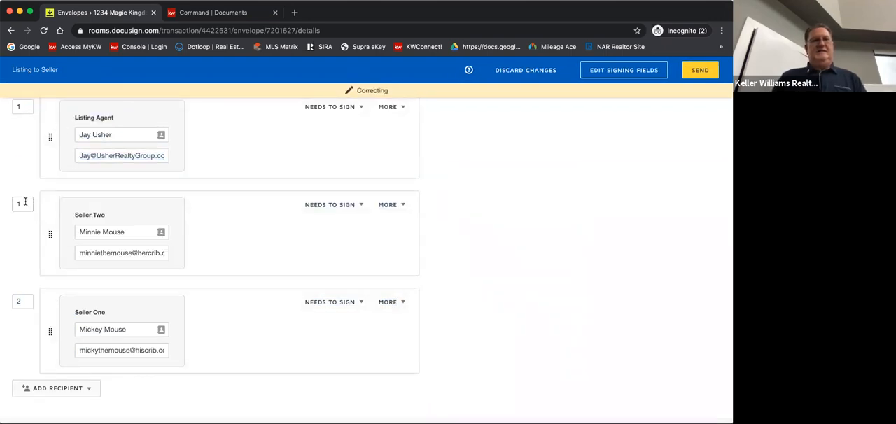
Set the signing order to 2 for Seller Two and 3 for Seller One, and send the corrected envelope
click(26, 202)
drag(26, 201, 15, 202)
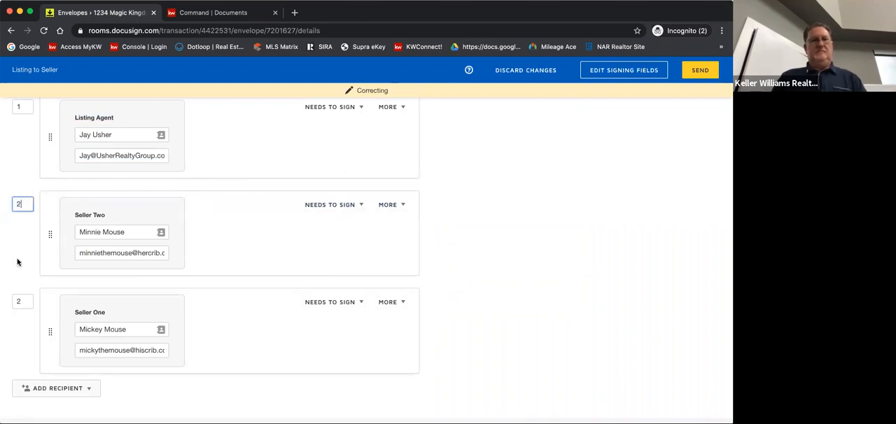
click(21, 300)
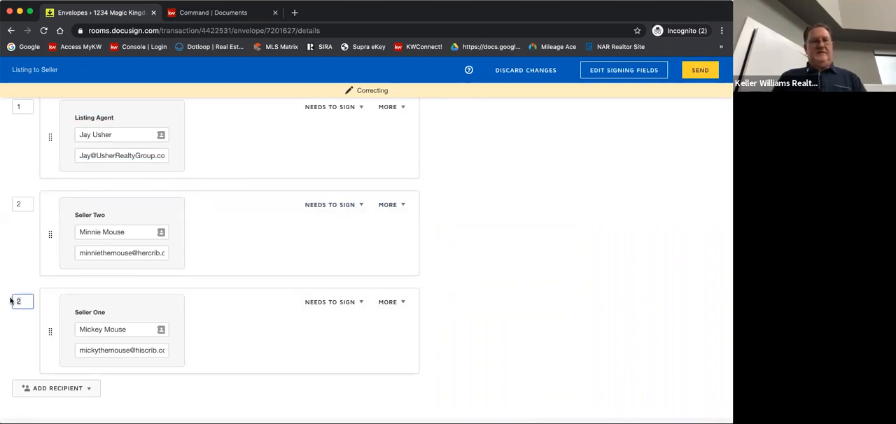
text(3)
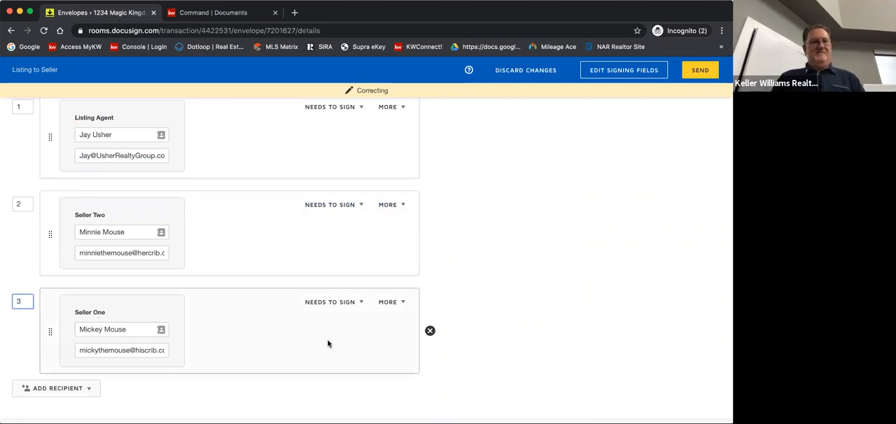
click(488, 319)
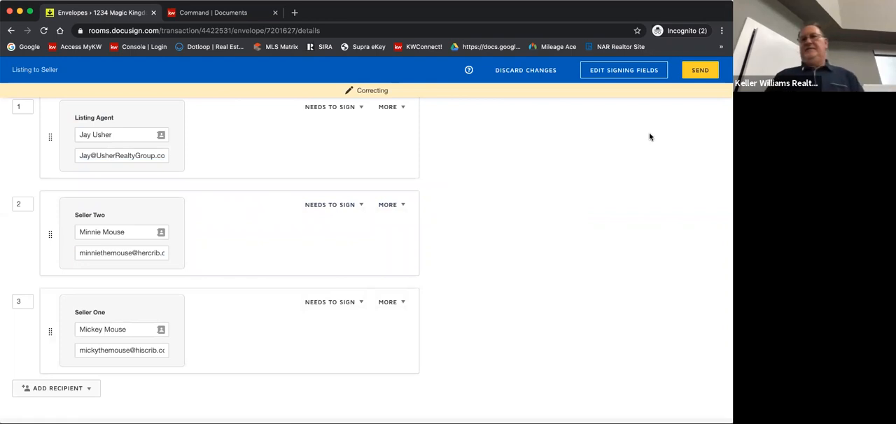
click(701, 72)
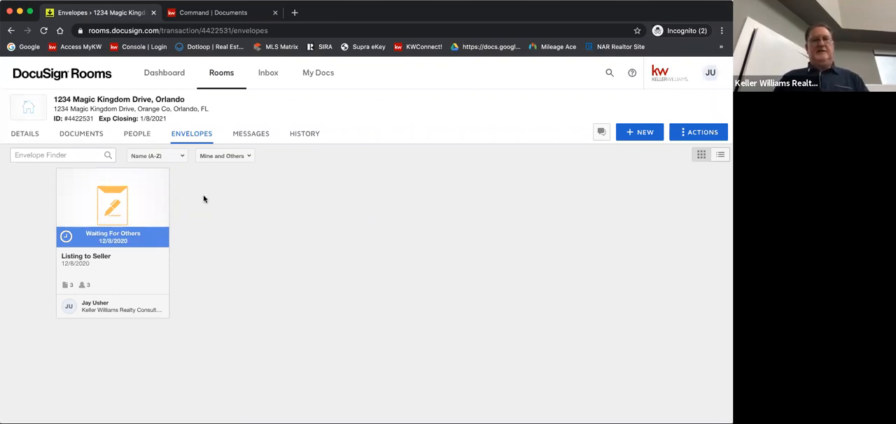
Open the Listing to Seller envelope for signing as the listing agent and continue to its documents
click(154, 203)
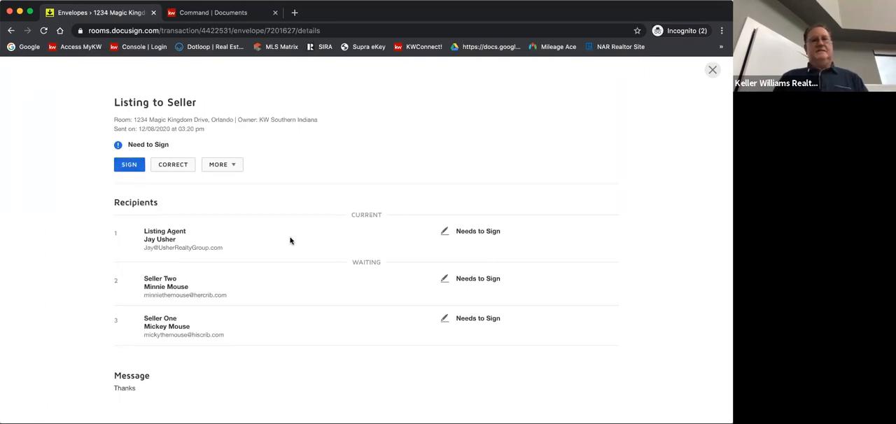
click(129, 167)
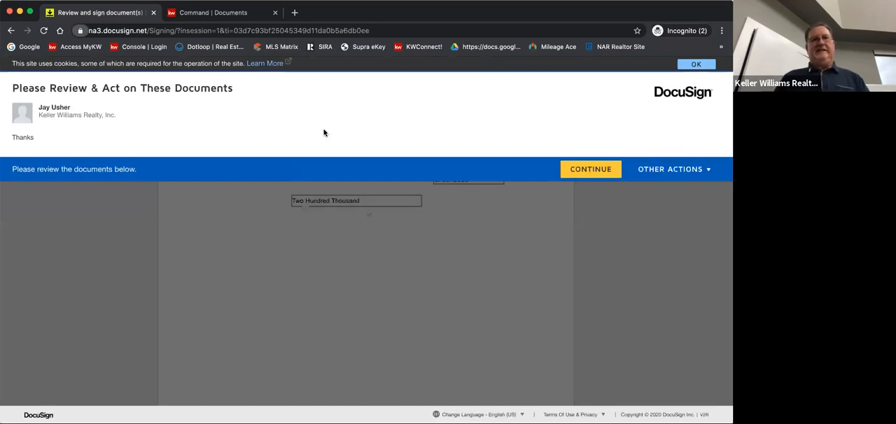
click(606, 168)
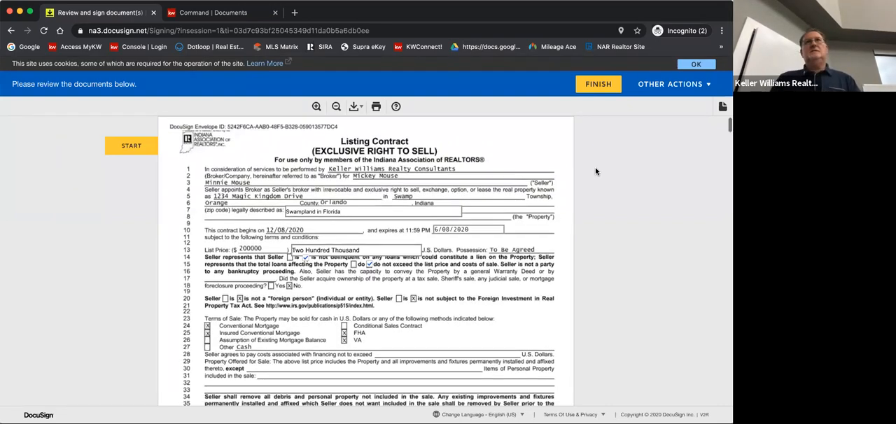
Review the listing contract's terms, checkboxes and signature page, and the start of the Seller's Residential Real Estate Sales Disclosure
scroll(596, 172, down, 1)
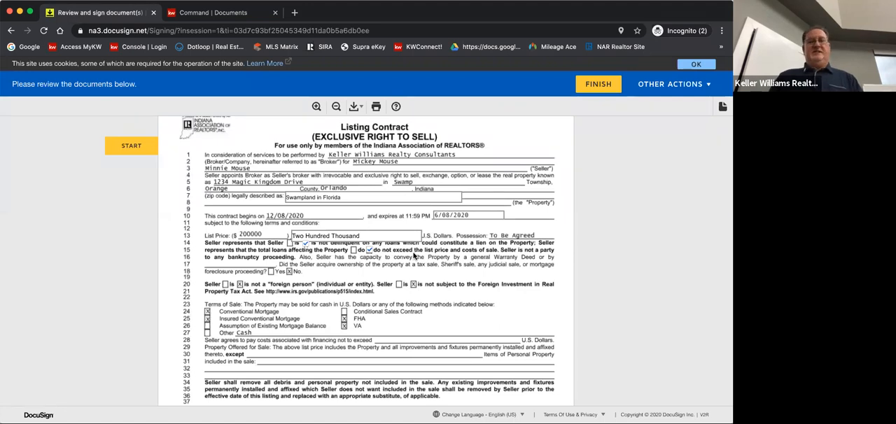
scroll(413, 255, down, 1)
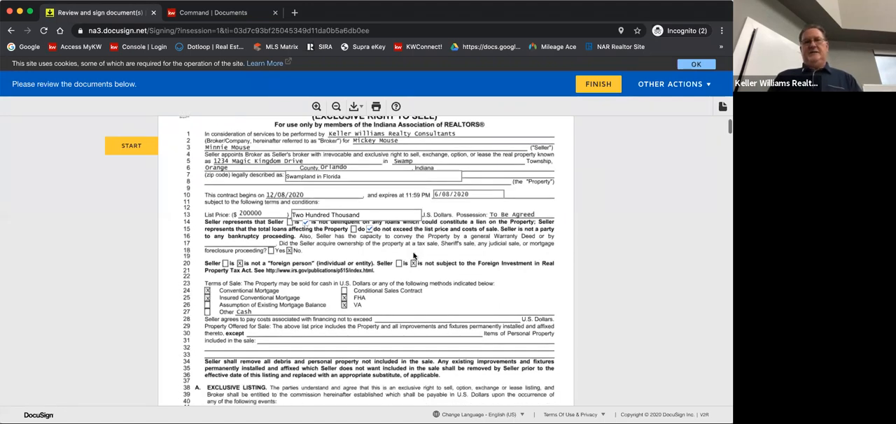
scroll(413, 256, up, 1)
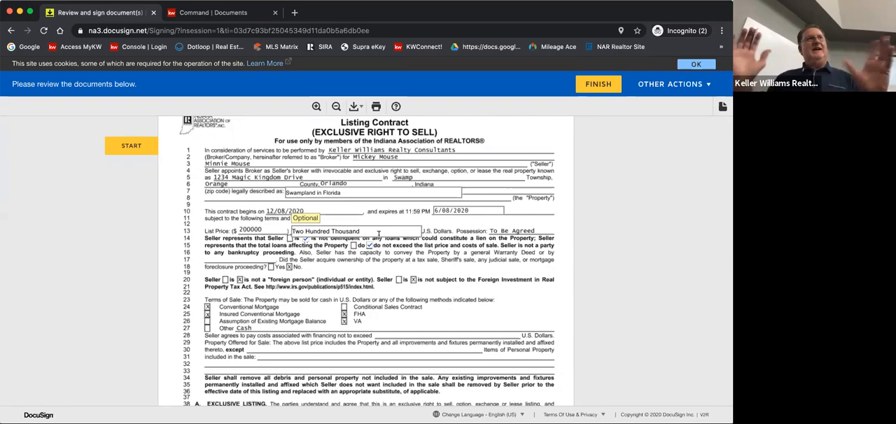
scroll(425, 294, down, 5)
scroll(424, 294, down, 13)
scroll(425, 294, down, 15)
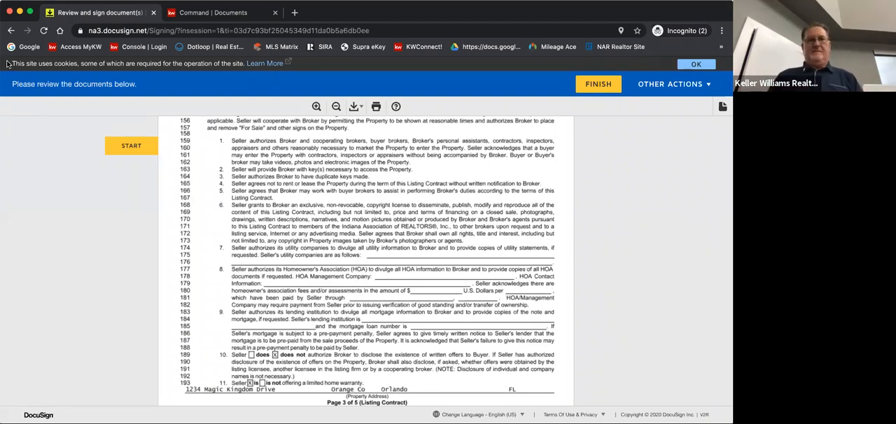
scroll(165, 216, down, 2)
scroll(166, 217, down, 20)
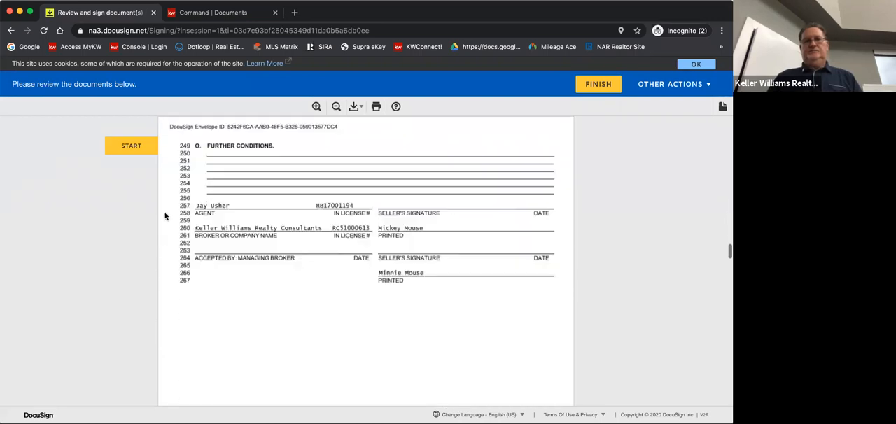
scroll(165, 217, down, 2)
scroll(165, 216, down, 15)
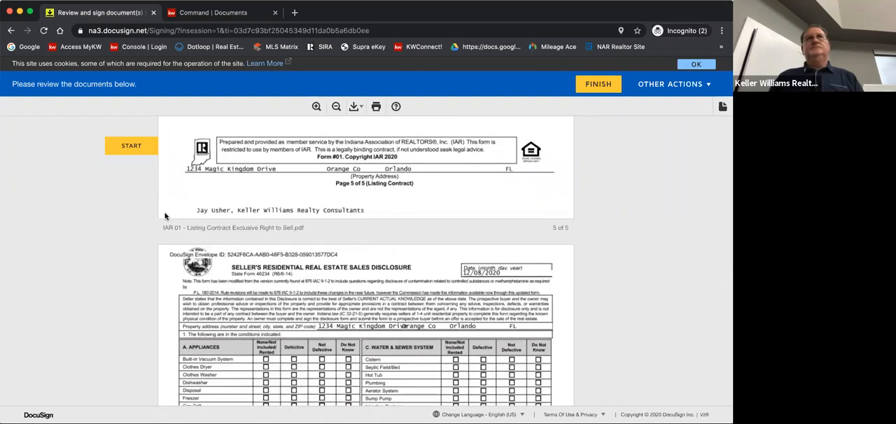
scroll(166, 216, down, 2)
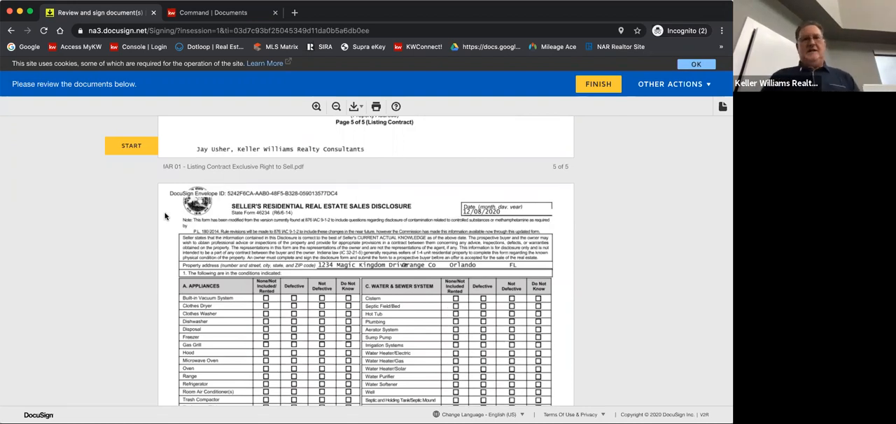
scroll(165, 217, down, 1)
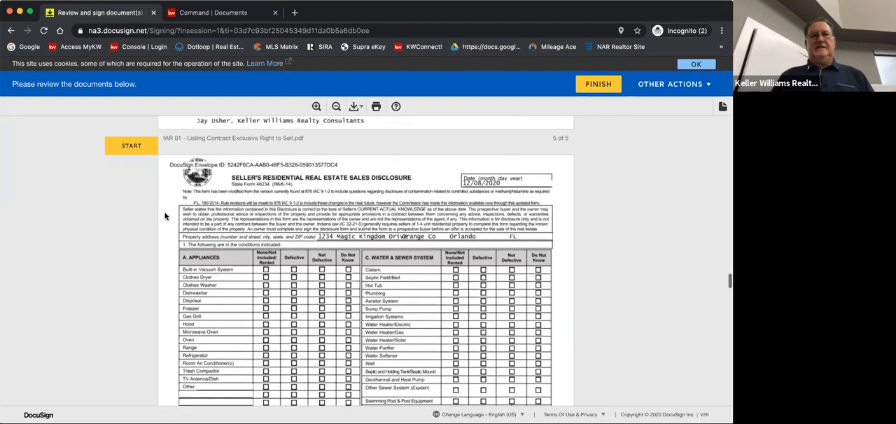
Sign the required Listing Broker field on the lead-based paint certification and finish the agent's signing
click(132, 146)
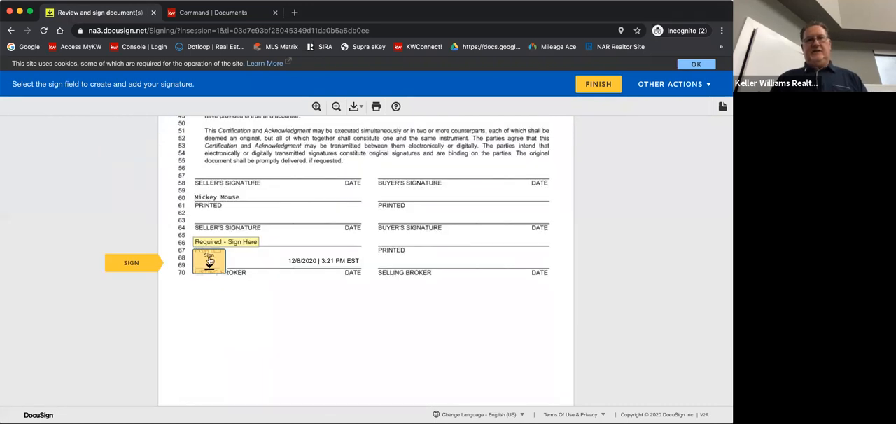
click(210, 265)
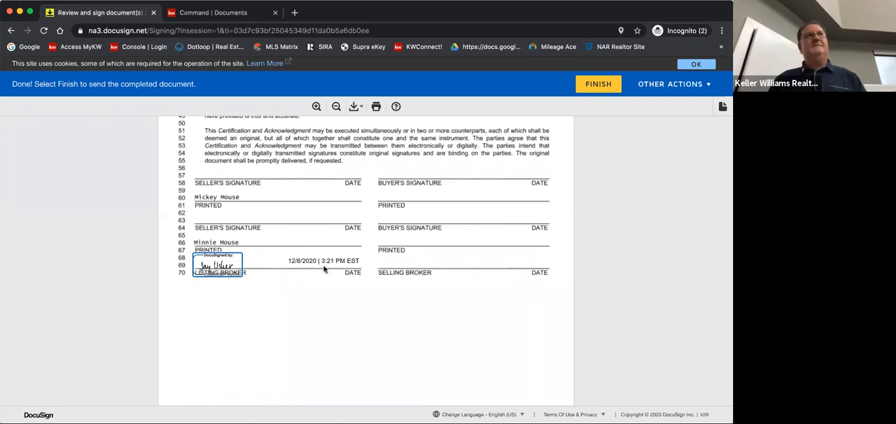
click(603, 85)
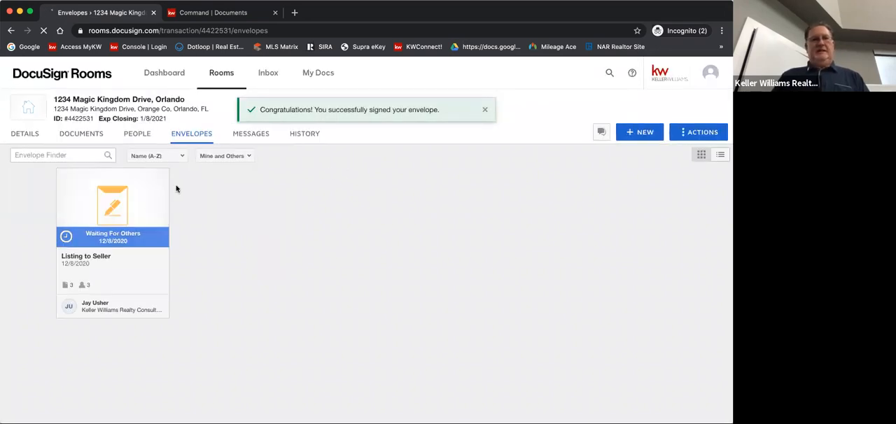
Check each recipient's signing status in the Listing to Seller envelope and look through the room's documents
click(140, 208)
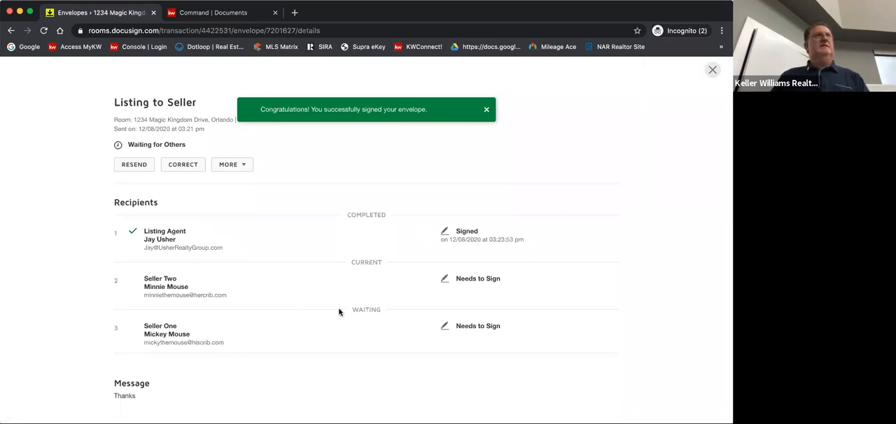
click(712, 69)
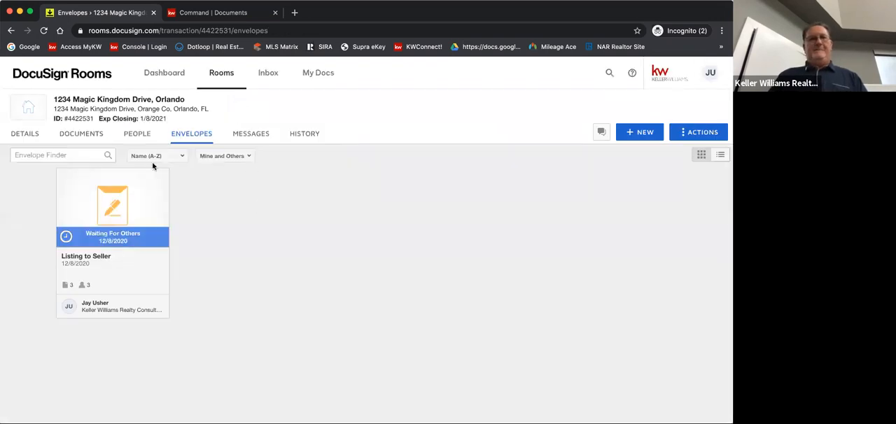
click(82, 136)
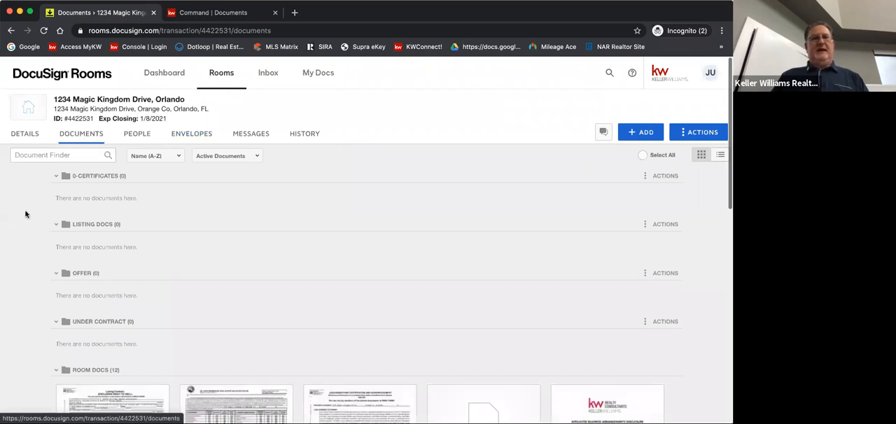
scroll(15, 236, down, 5)
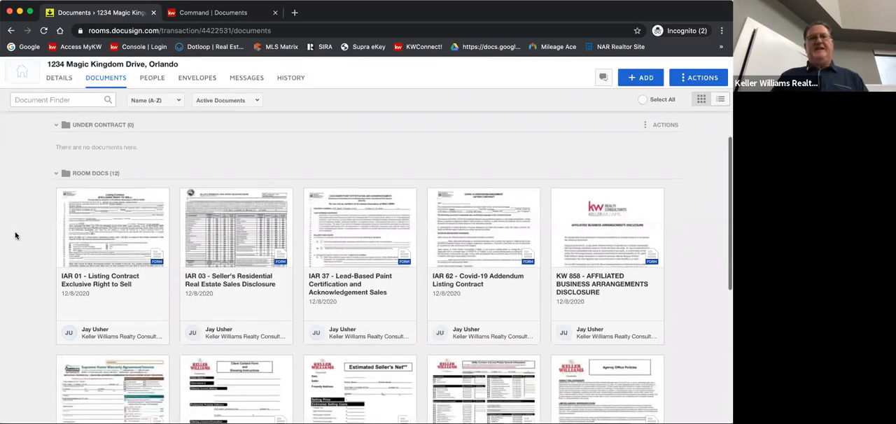
Open the room's Listing to Seller envelope and put it into correction mode
scroll(16, 236, down, 4)
scroll(16, 236, down, 2)
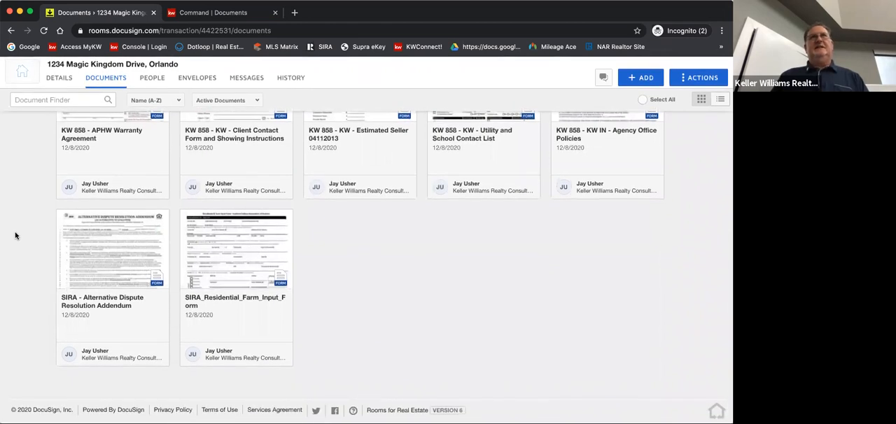
scroll(15, 236, up, 1)
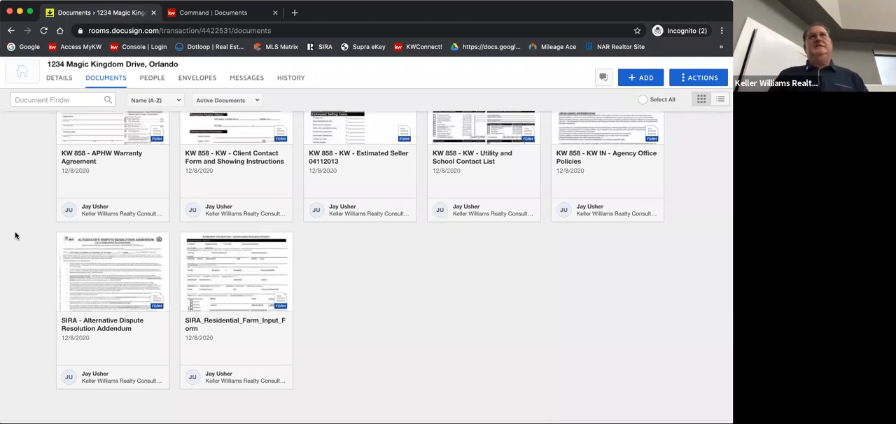
scroll(42, 286, up, 5)
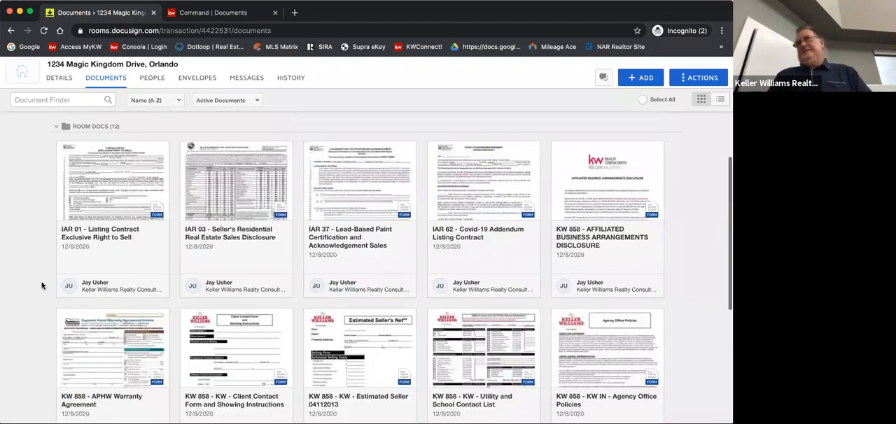
click(191, 77)
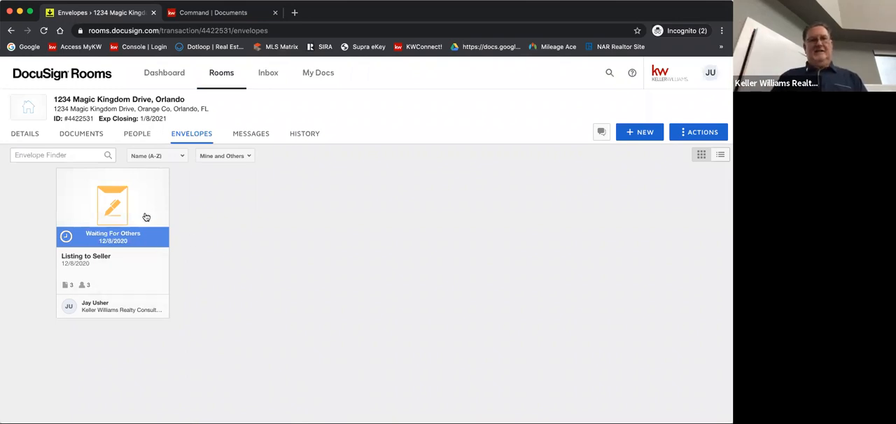
click(145, 216)
click(243, 165)
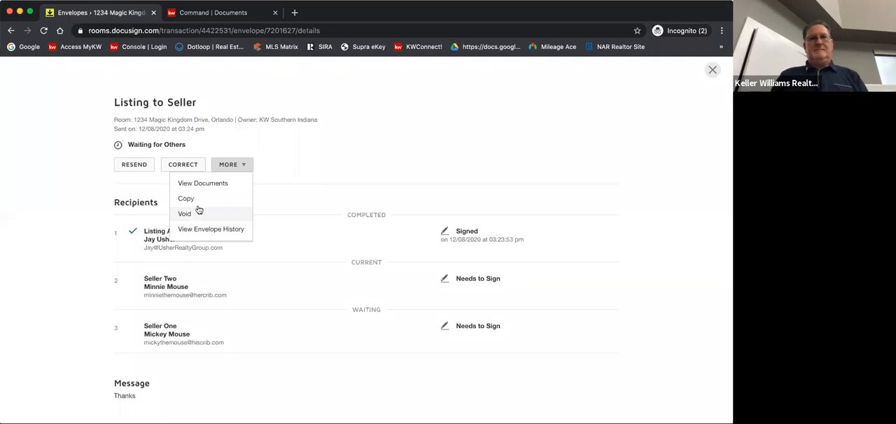
click(186, 165)
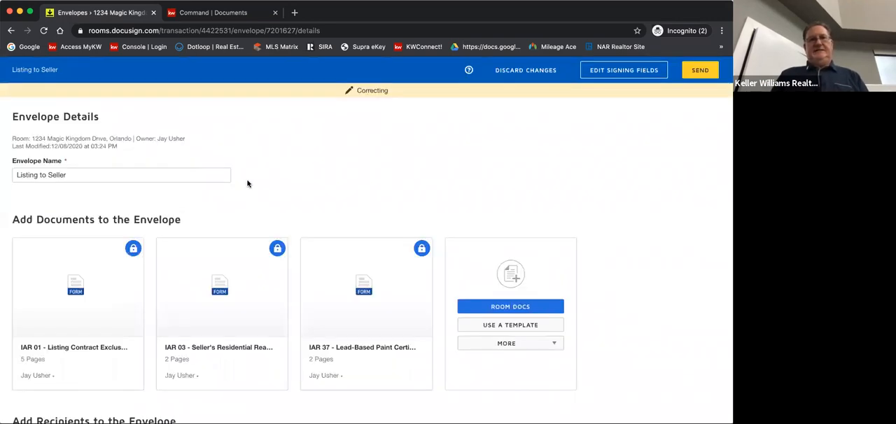
Delete the Seller One and Seller Two recipients from the envelope, together with their assigned fields
scroll(227, 233, down, 10)
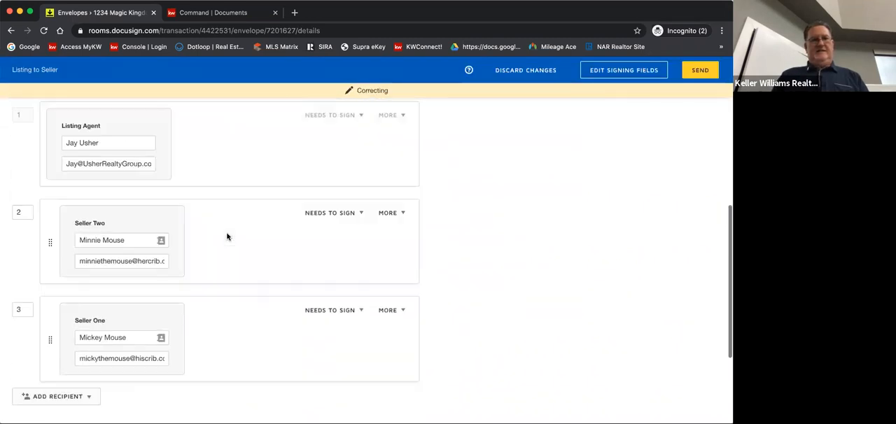
click(430, 309)
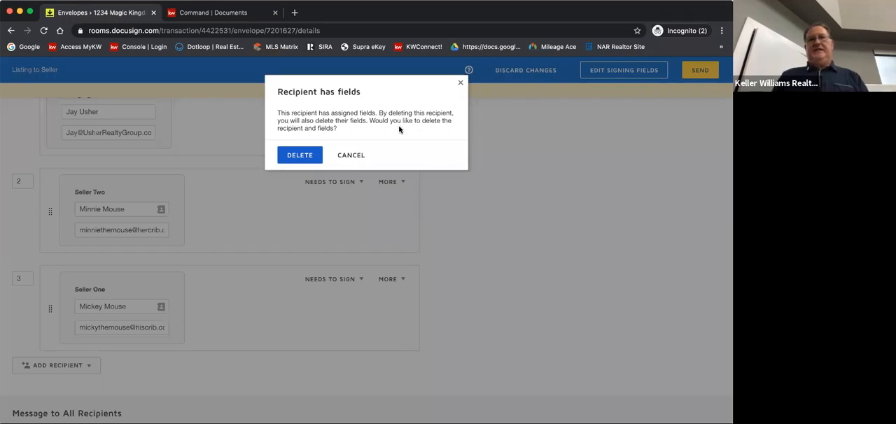
click(302, 156)
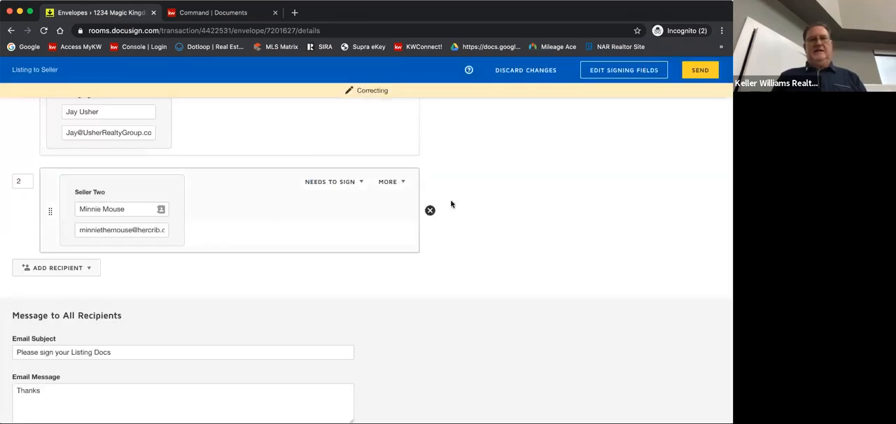
scroll(490, 212, up, 4)
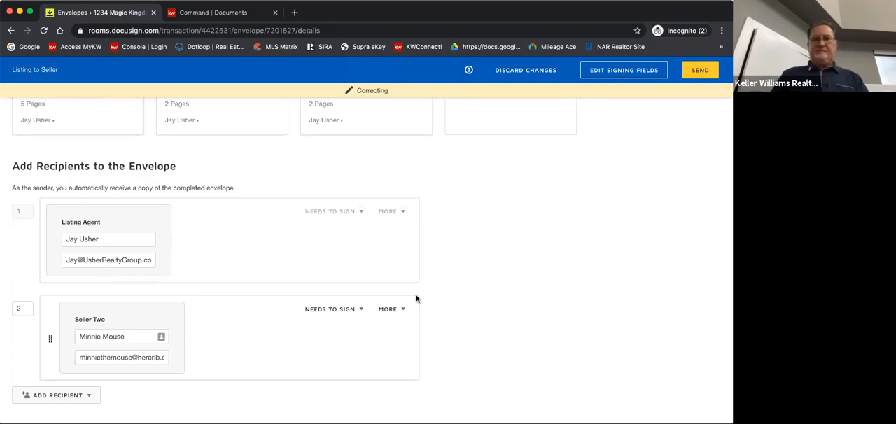
click(430, 339)
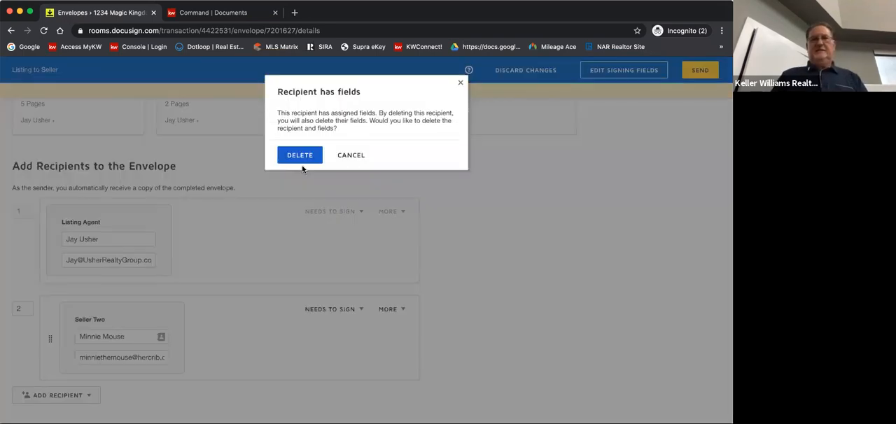
click(298, 155)
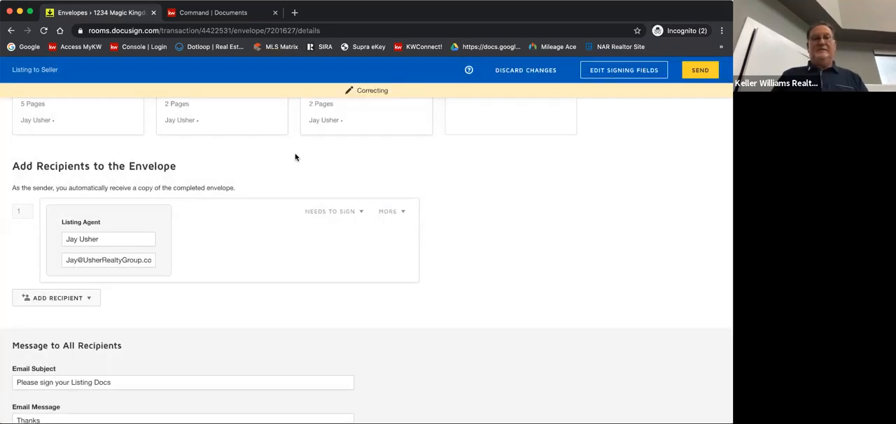
Send the corrected Listing to Seller envelope, then save and close it
click(697, 71)
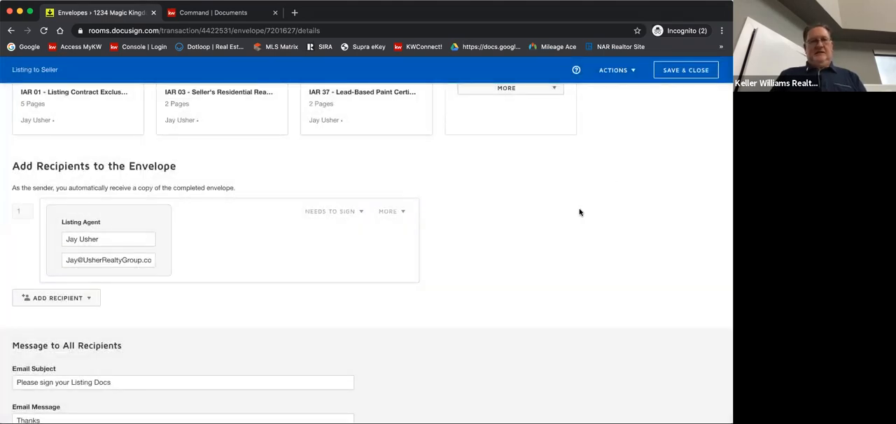
scroll(580, 212, up, 4)
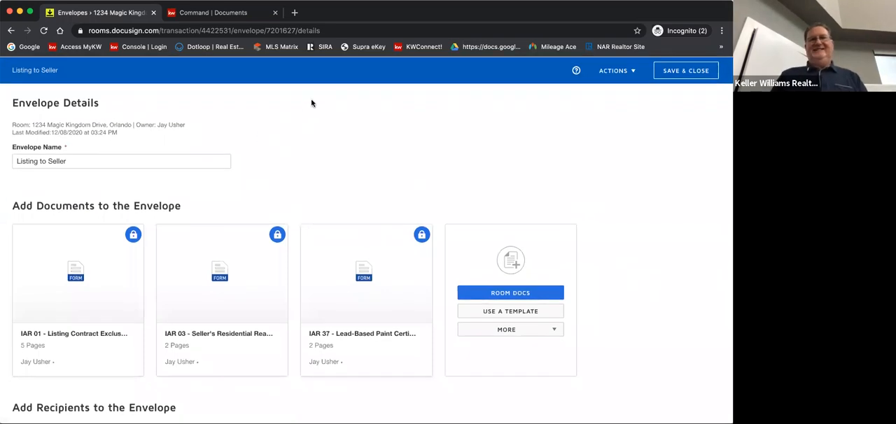
click(675, 71)
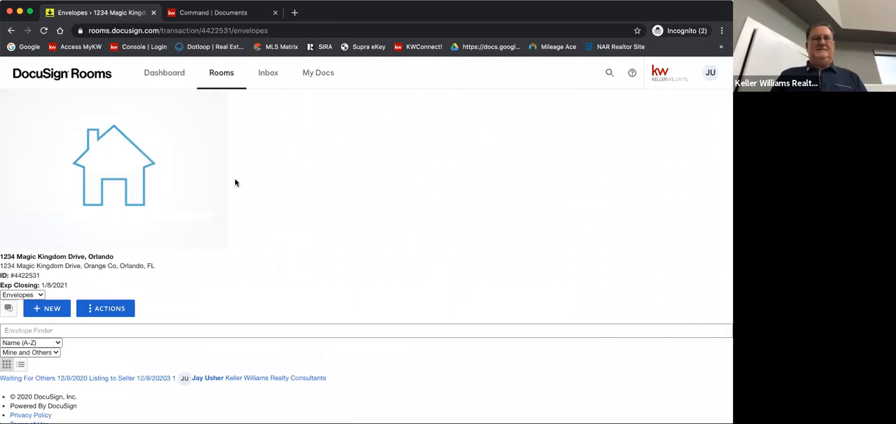
Look through the active rooms list, then reopen the Orlando listing's room and examine its document folders and forms
click(225, 77)
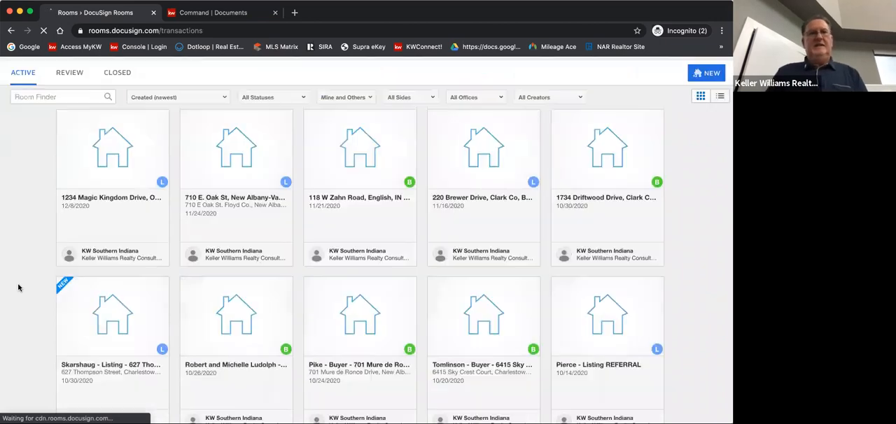
scroll(18, 287, down, 8)
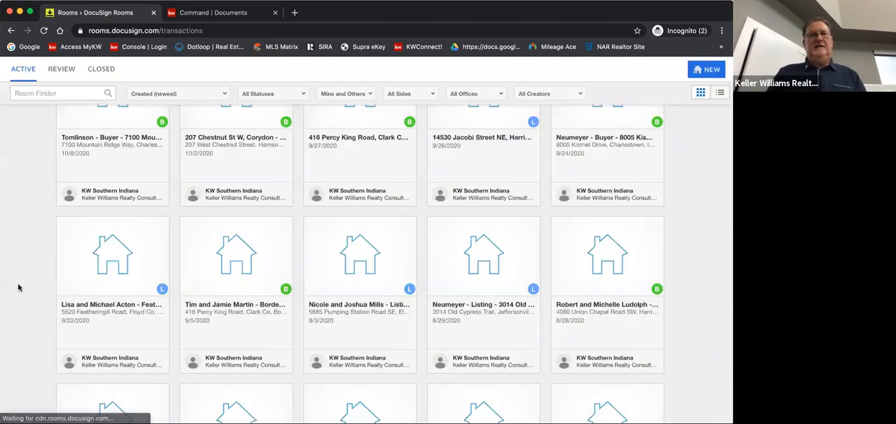
scroll(18, 287, down, 5)
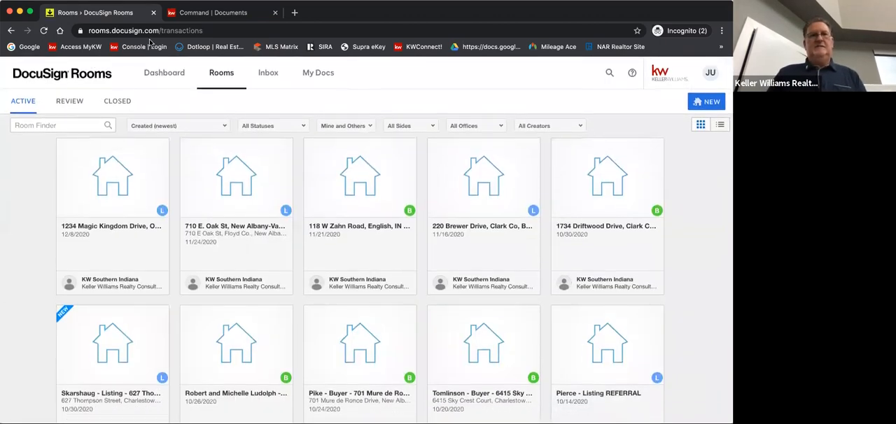
click(123, 162)
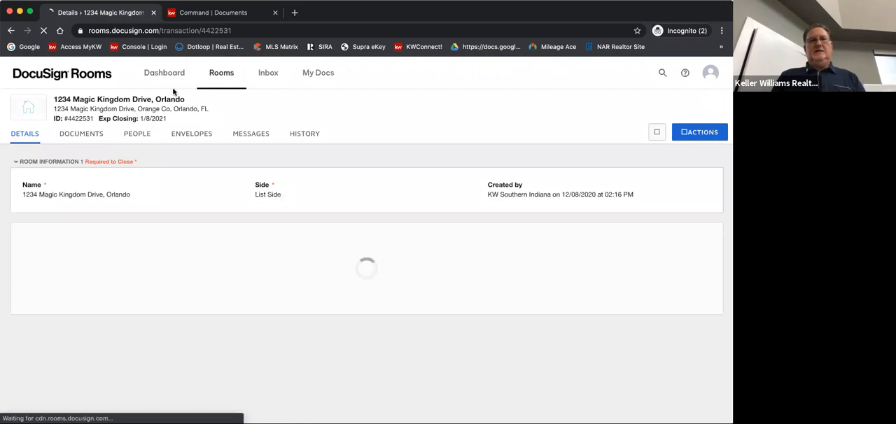
click(85, 136)
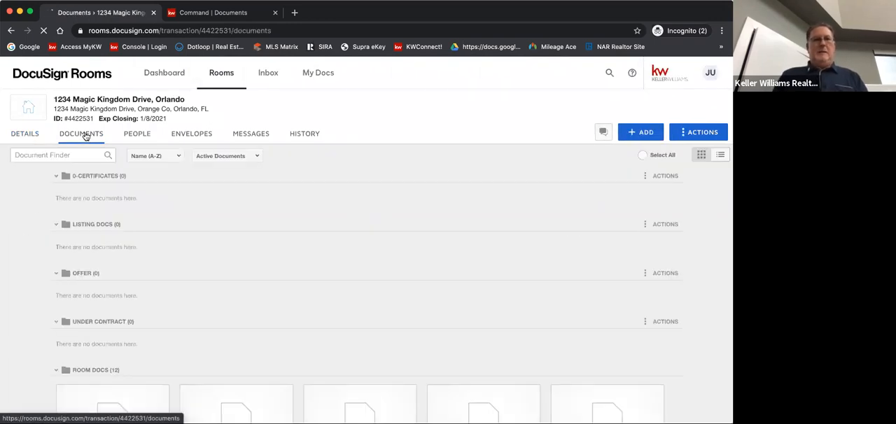
scroll(26, 235, down, 5)
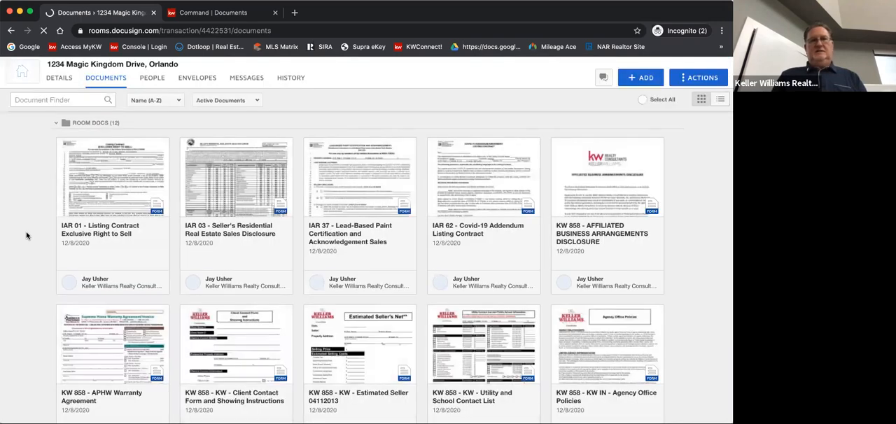
scroll(26, 236, down, 4)
scroll(26, 235, up, 5)
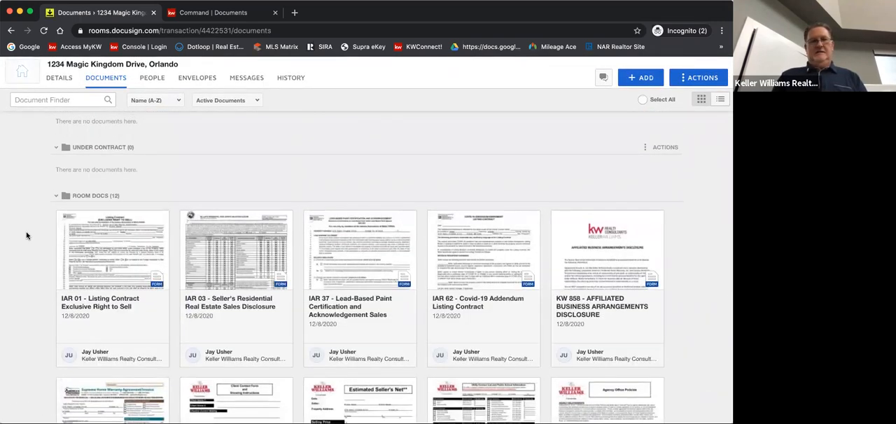
scroll(26, 235, down, 2)
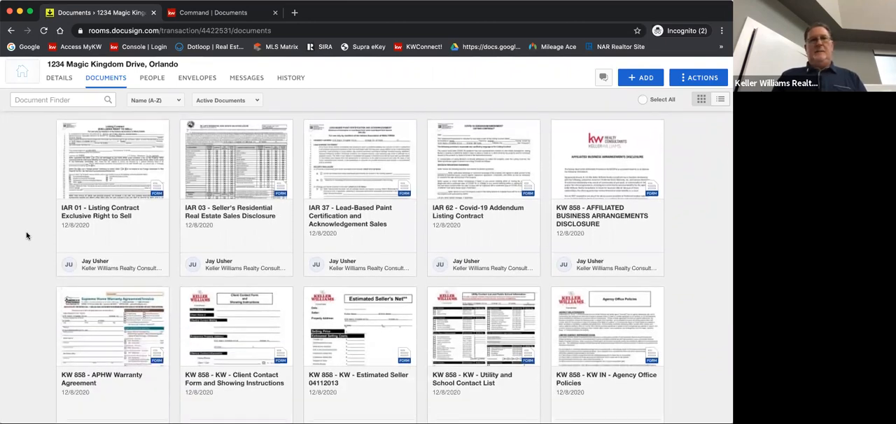
scroll(26, 235, up, 2)
Try to resend the Listing to Seller envelope, then close its details
click(197, 79)
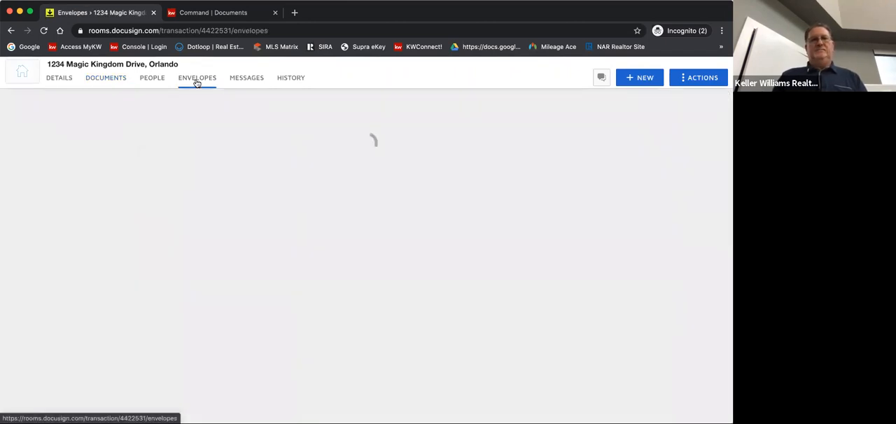
click(134, 232)
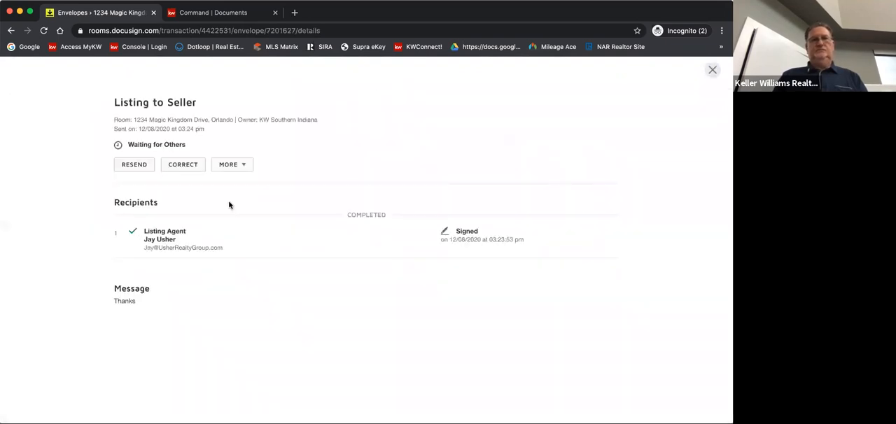
click(135, 165)
click(308, 156)
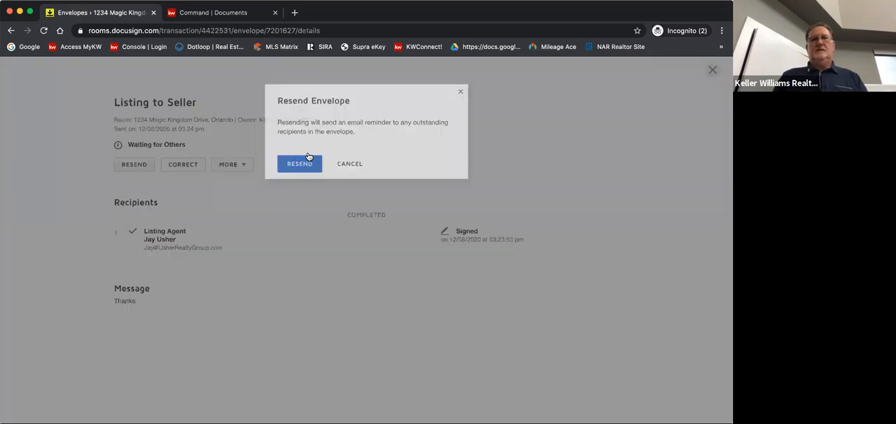
click(713, 71)
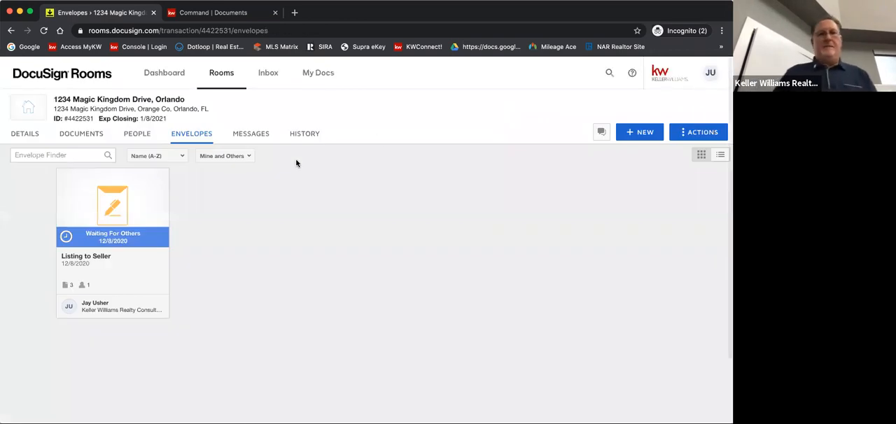
Open the Orlando room's documents and look through the DocuSign form groups available to add
click(77, 136)
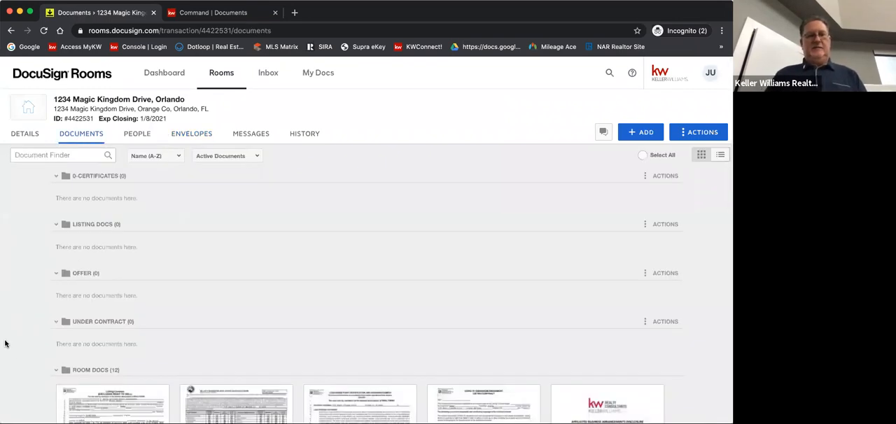
scroll(9, 349, down, 1)
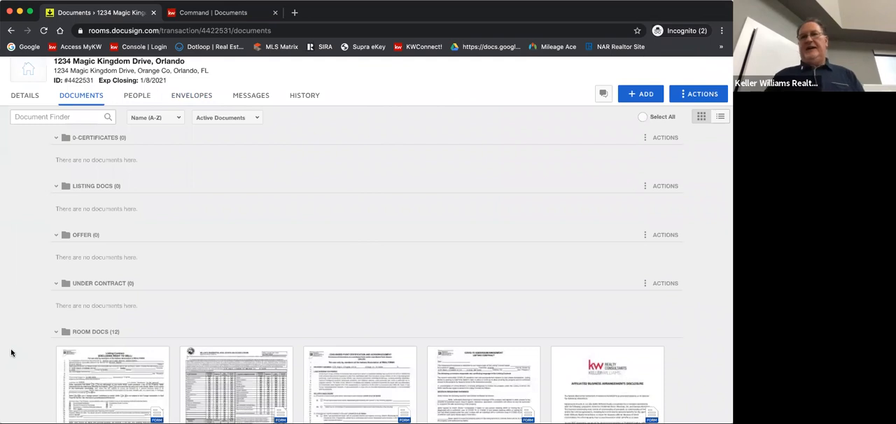
scroll(11, 352, down, 4)
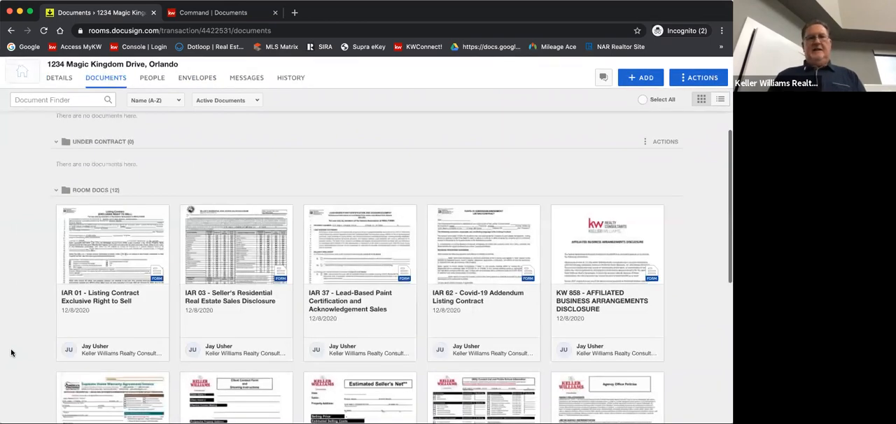
click(647, 79)
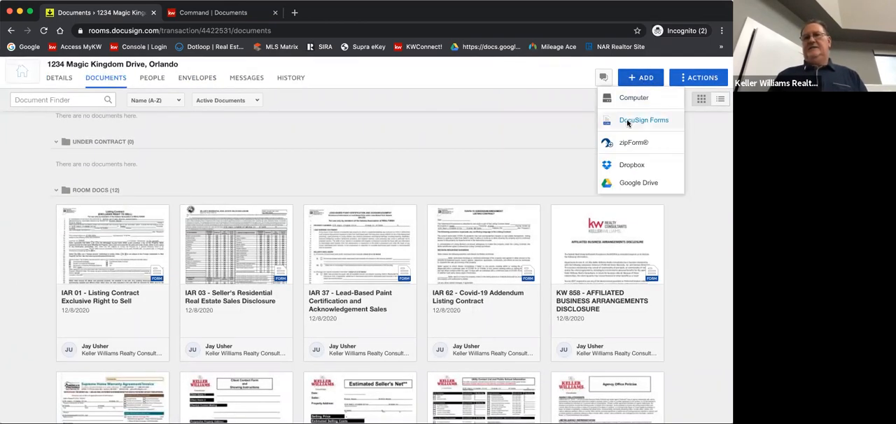
click(628, 122)
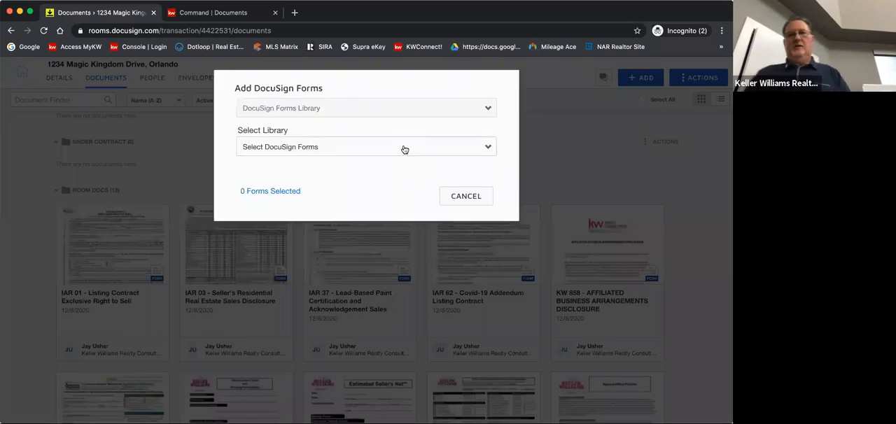
click(301, 113)
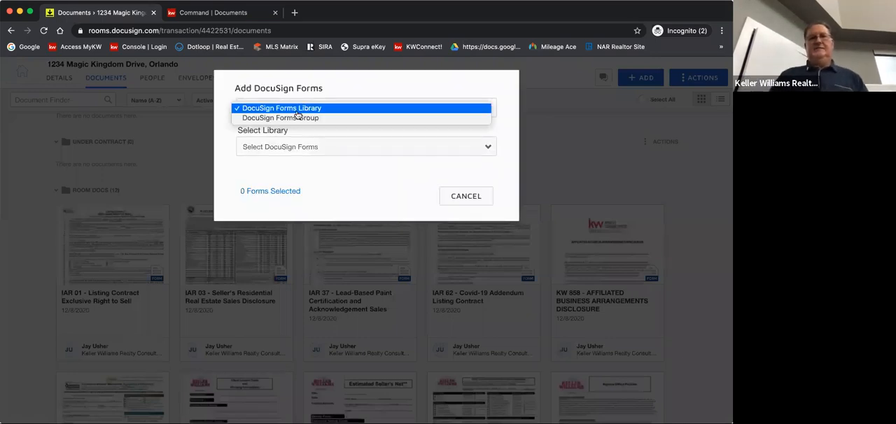
click(287, 119)
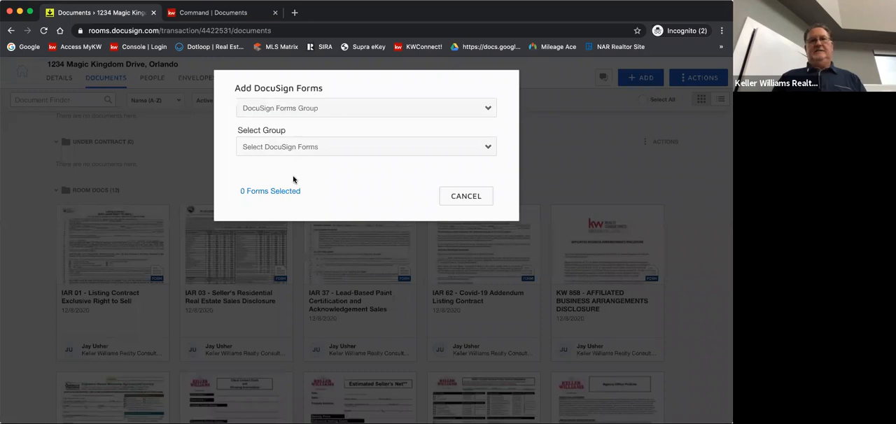
click(300, 149)
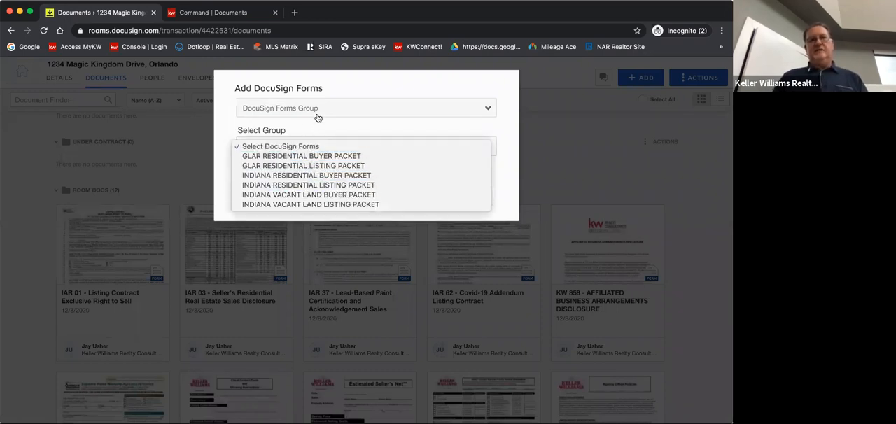
Look through the forms in the IAR - Indiana Association of Realtors library, and cancel adding DocuSign forms
click(325, 108)
click(325, 108)
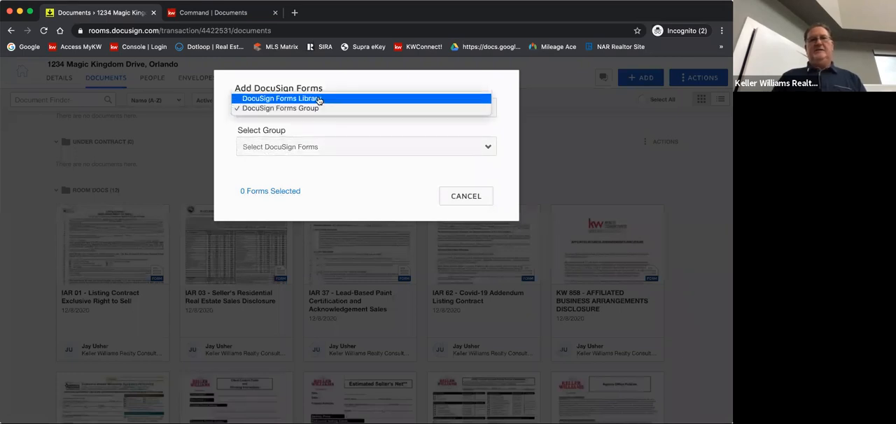
click(319, 100)
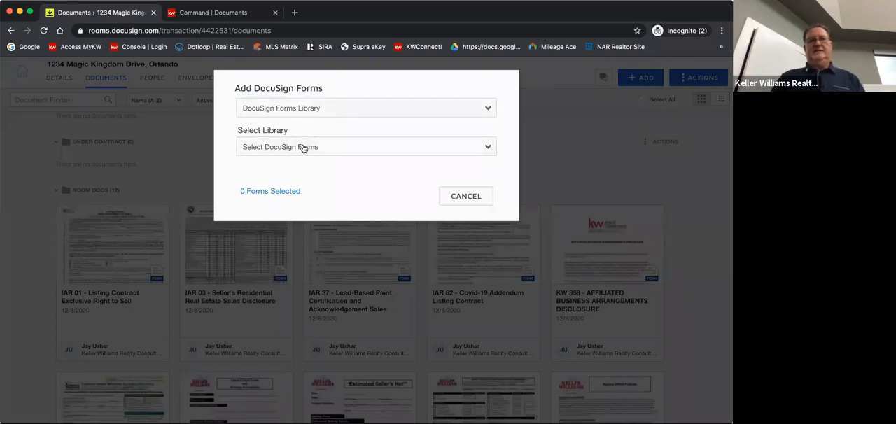
click(303, 148)
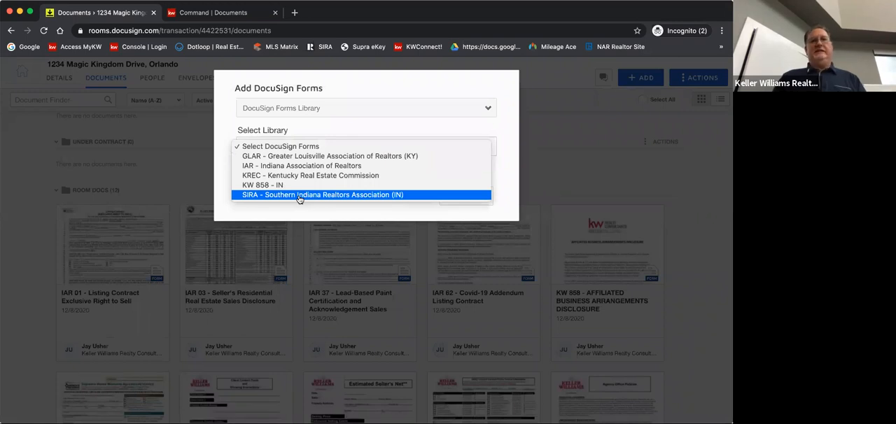
click(305, 168)
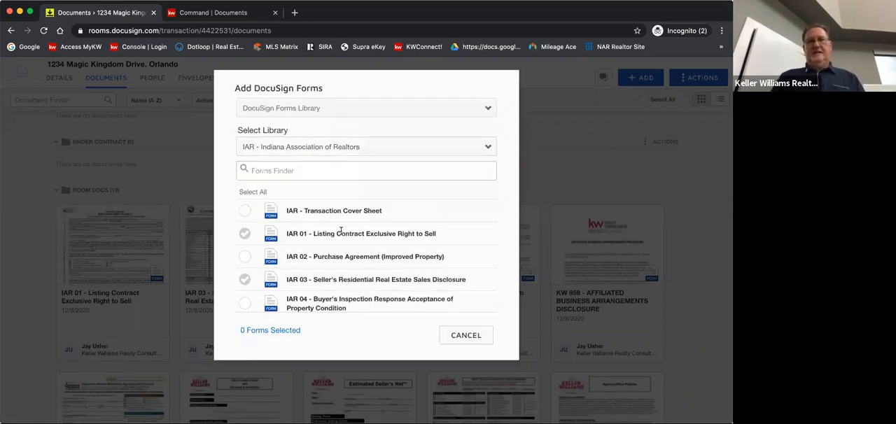
scroll(341, 231, down, 4)
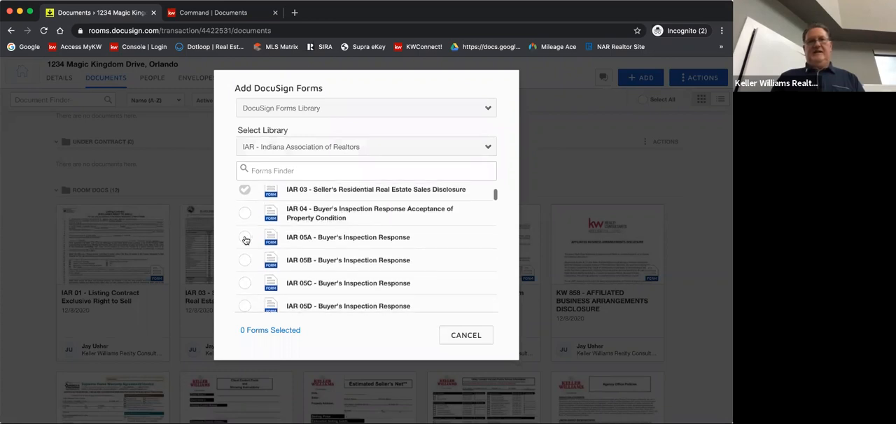
scroll(362, 250, down, 3)
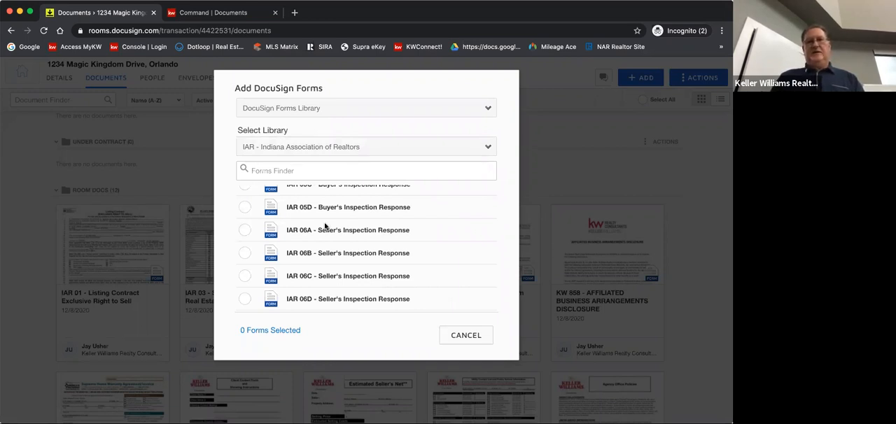
scroll(275, 248, down, 10)
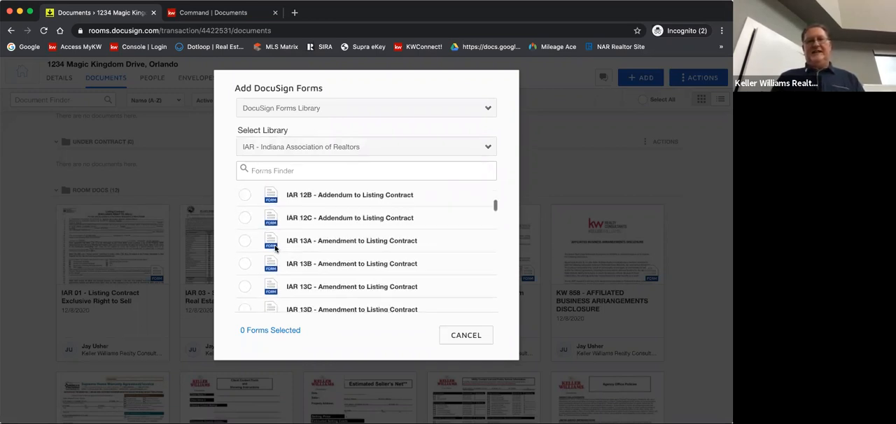
scroll(276, 249, down, 2)
scroll(276, 249, up, 1)
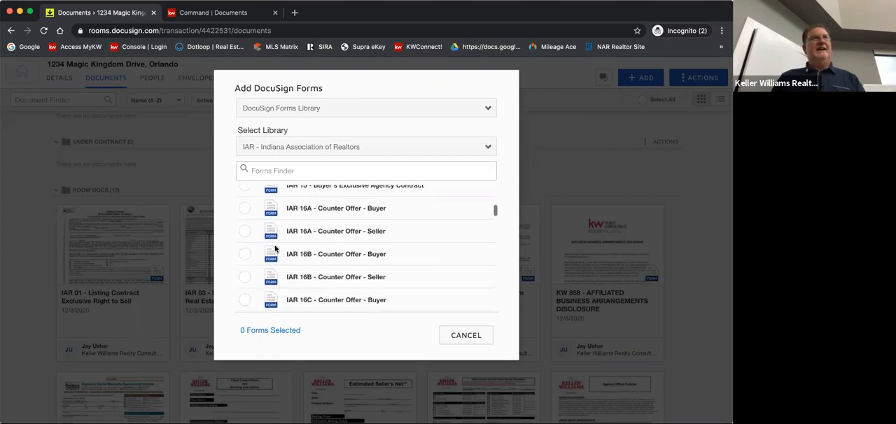
scroll(275, 248, up, 3)
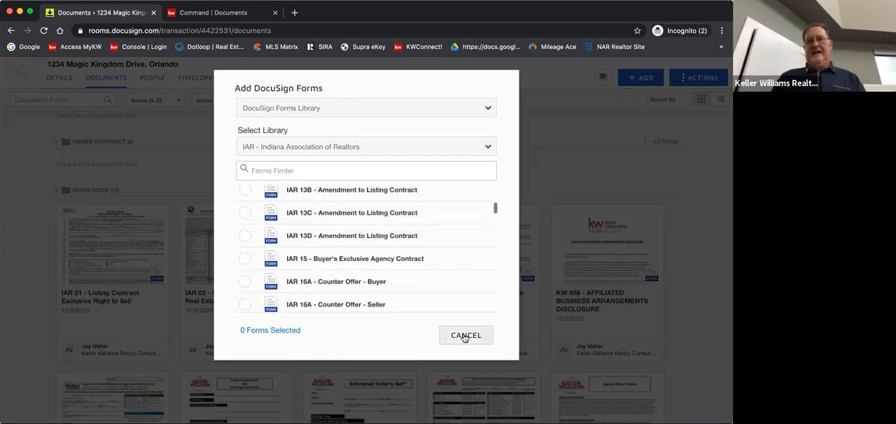
click(629, 121)
Upload the Buyer's Loyalty Agreement PDF from the computer to the room, and check its preview
click(638, 78)
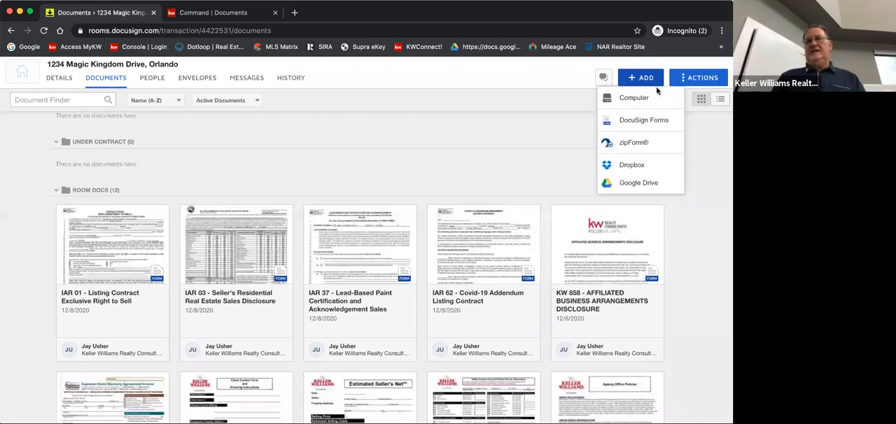
click(629, 99)
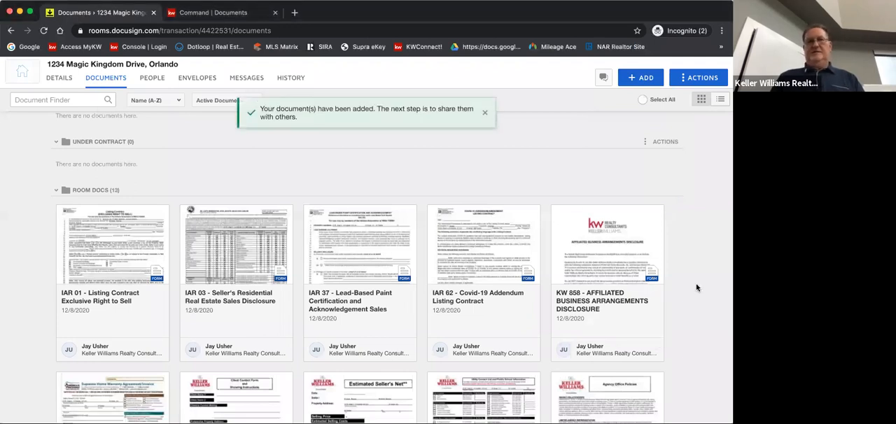
scroll(696, 287, down, 5)
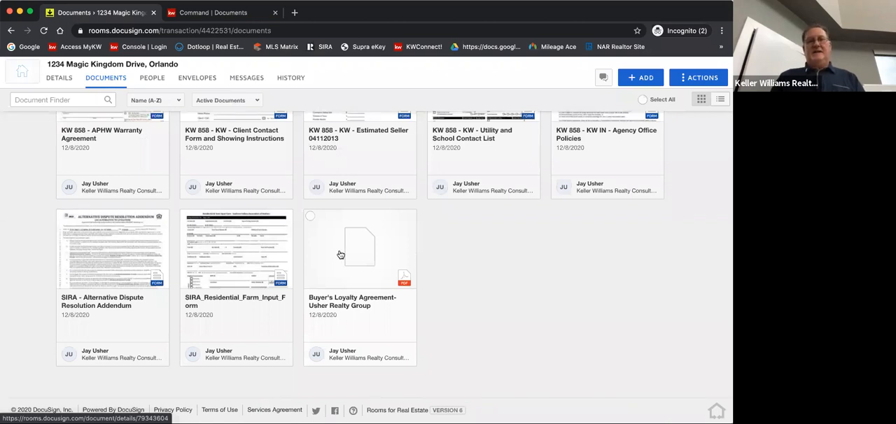
click(345, 267)
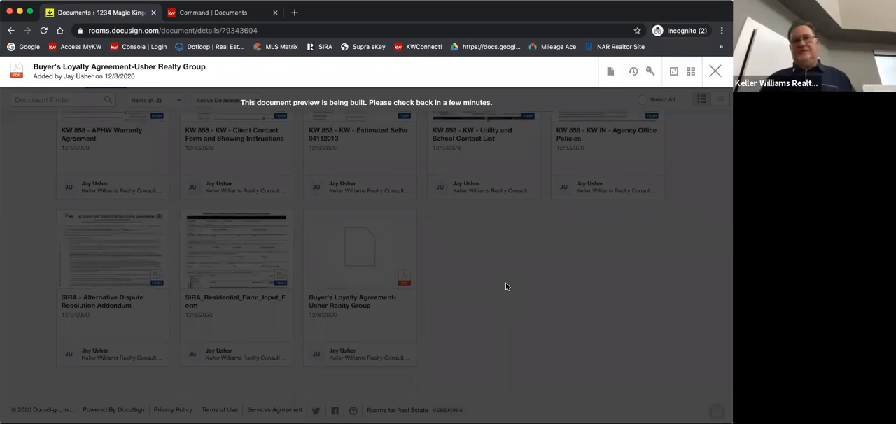
click(715, 72)
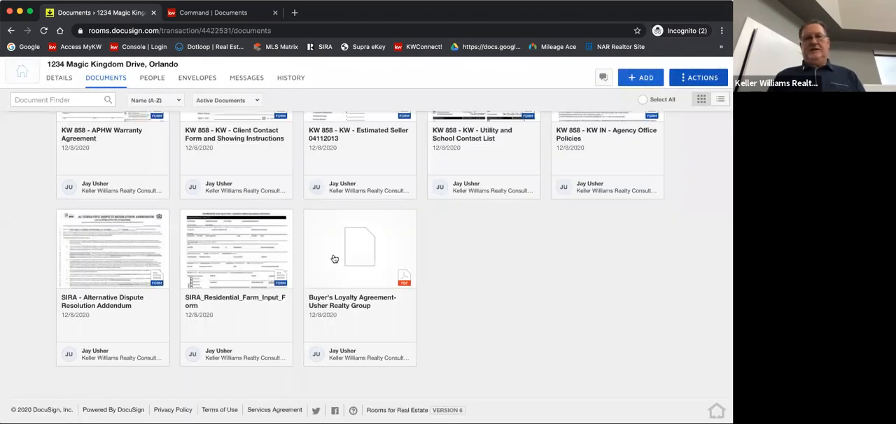
Create a signing envelope from the uploaded Buyer's Loyalty Agreement and name it BAA
click(310, 217)
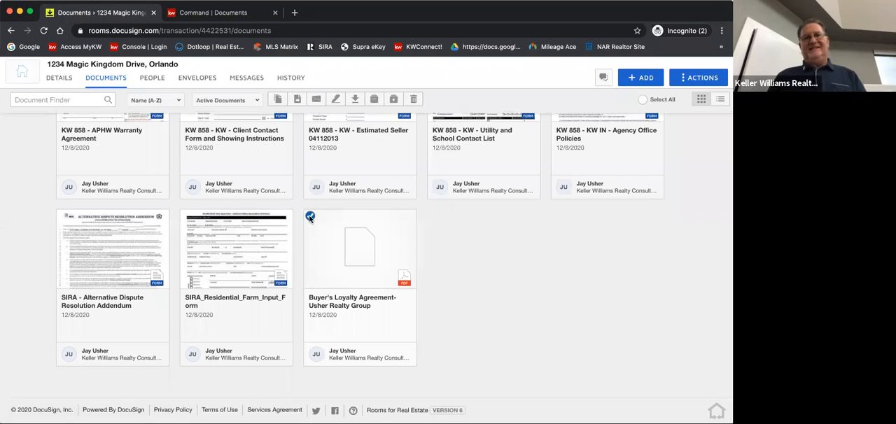
click(336, 99)
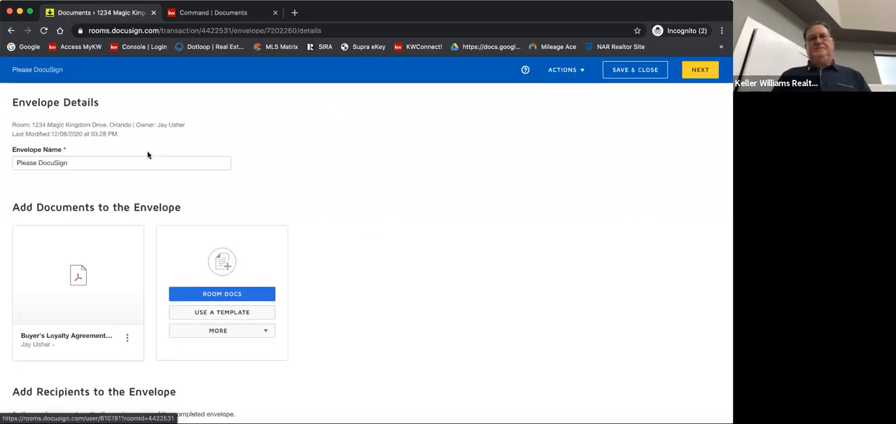
click(29, 159)
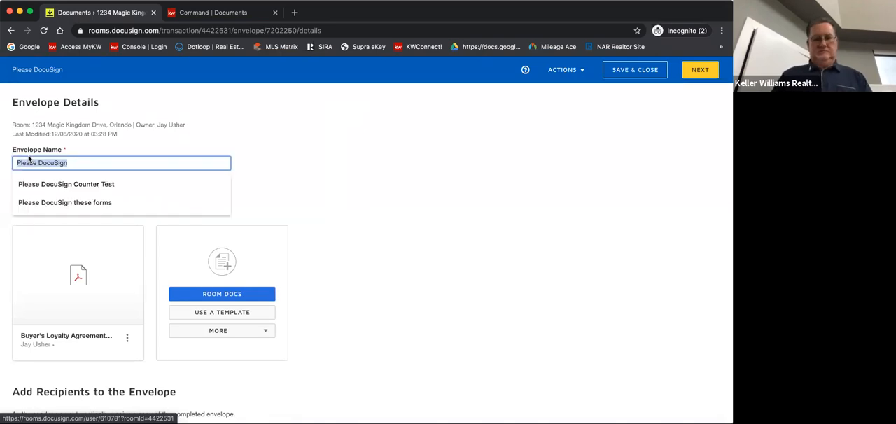
text(B)
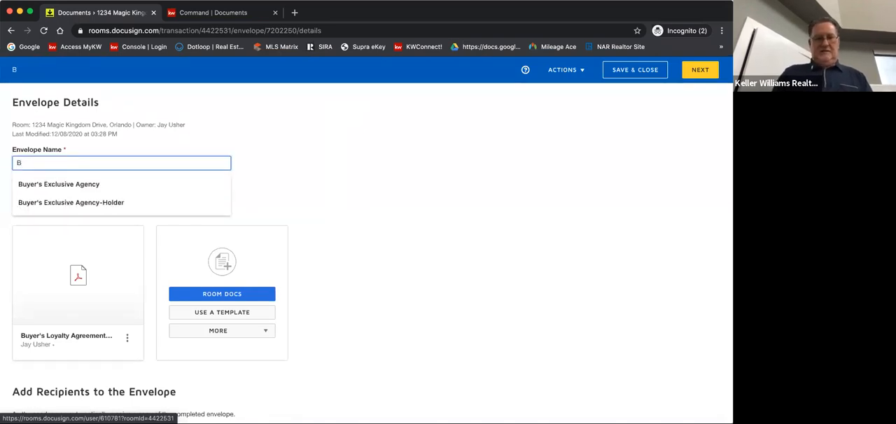
text(AA)
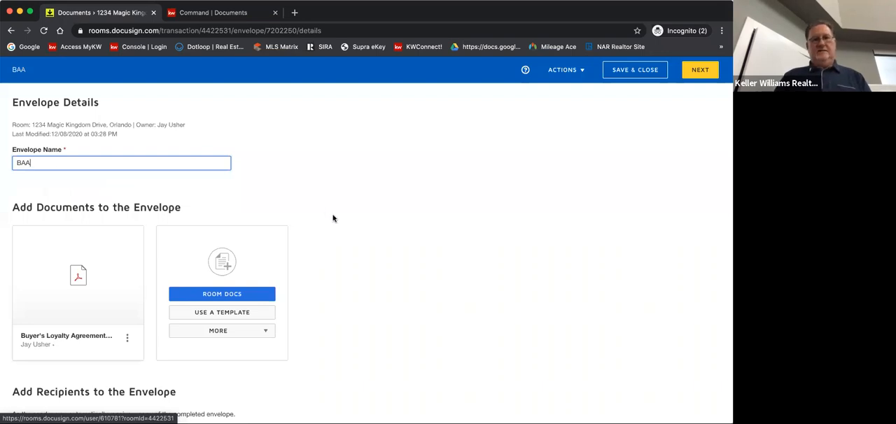
Add the room contact with the Agent Owner role as a recipient of the BAA envelope
scroll(362, 242, down, 3)
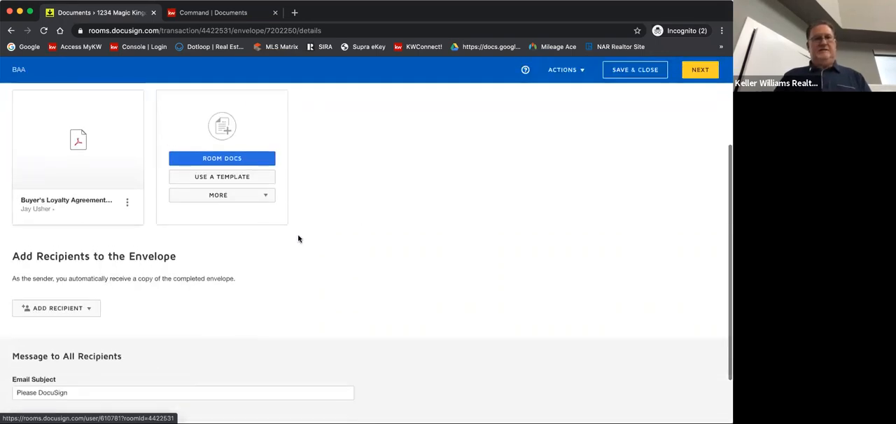
click(81, 308)
click(68, 325)
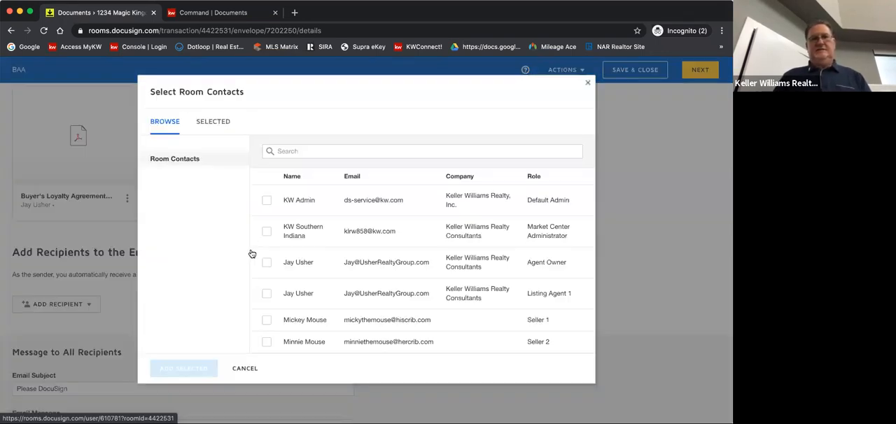
click(267, 263)
click(192, 369)
Set the email subject for all recipients to "Please DocuSign BAA"
scroll(293, 320, down, 2)
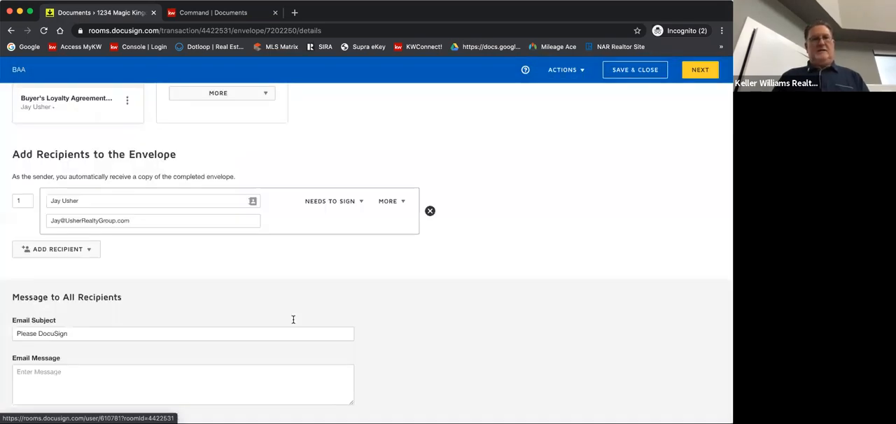
click(76, 328)
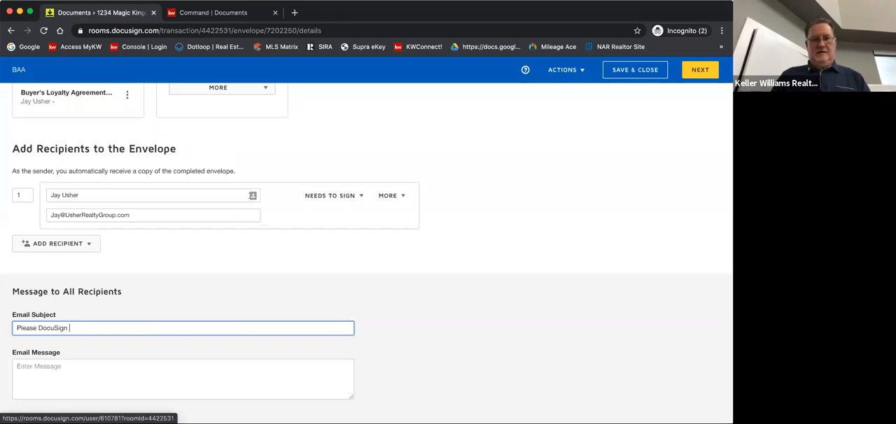
text(BAA)
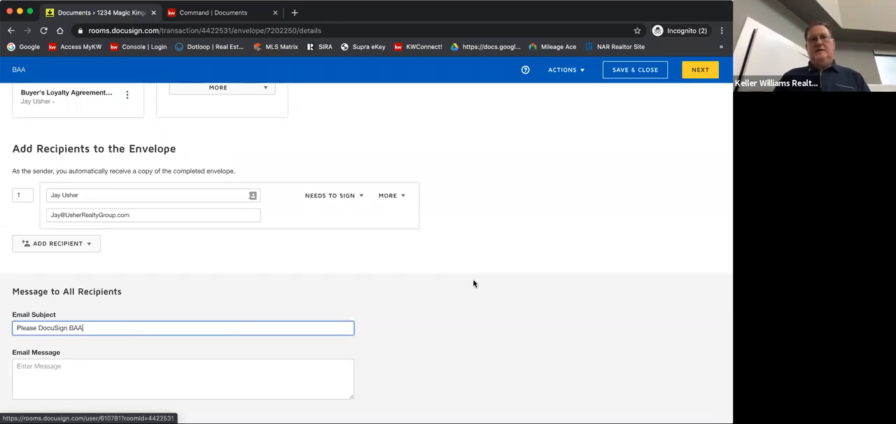
Proceed to field placement and add Signature and Date Signed fields on the Realtor/Broker Agent line of page 2
click(700, 73)
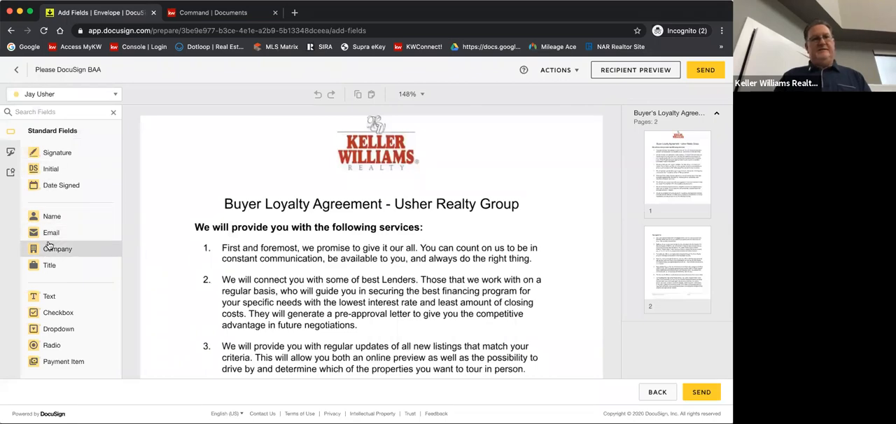
scroll(209, 242, down, 15)
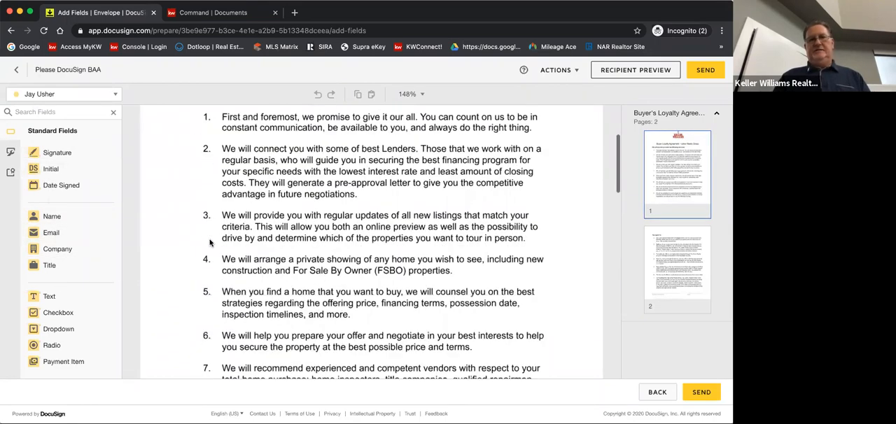
scroll(210, 242, down, 10)
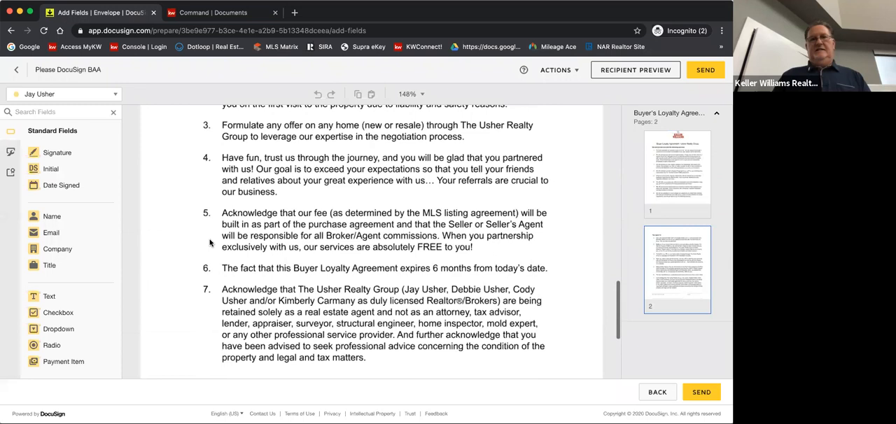
click(37, 152)
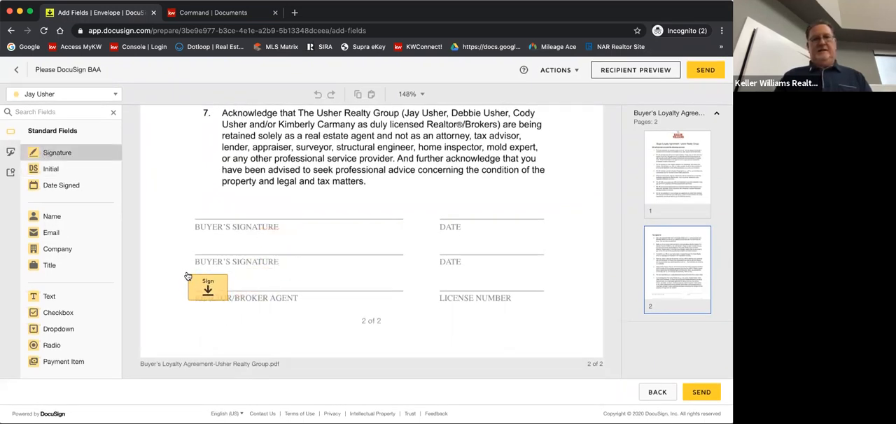
click(178, 274)
click(74, 191)
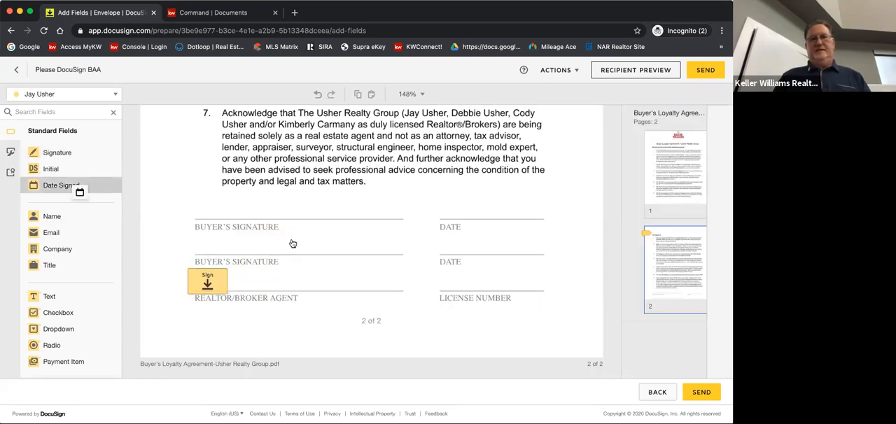
click(321, 287)
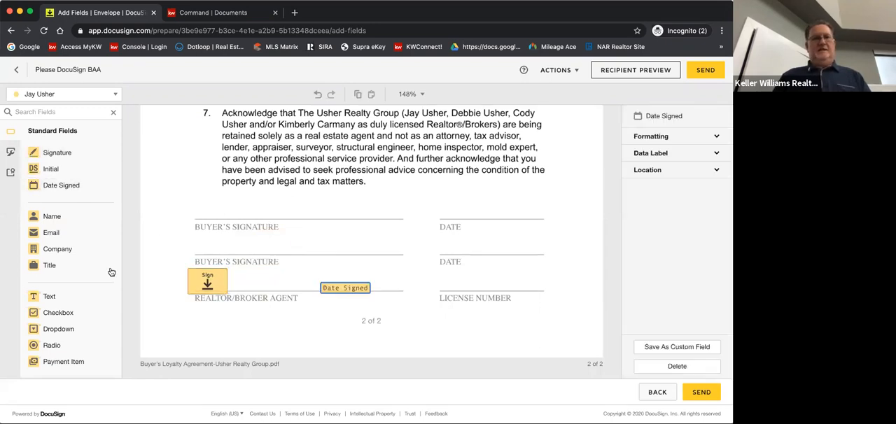
Add a text field on the License Number line, fill in the agent's license number, and make the field not required
click(50, 296)
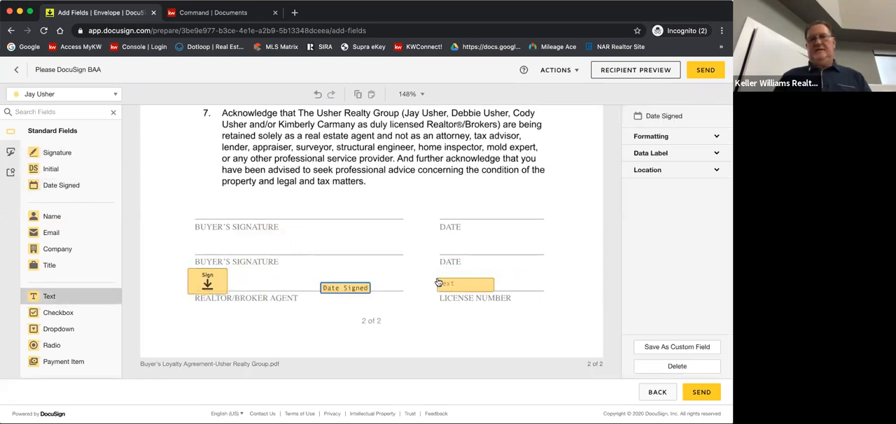
click(440, 283)
click(652, 203)
text(RB17001194)
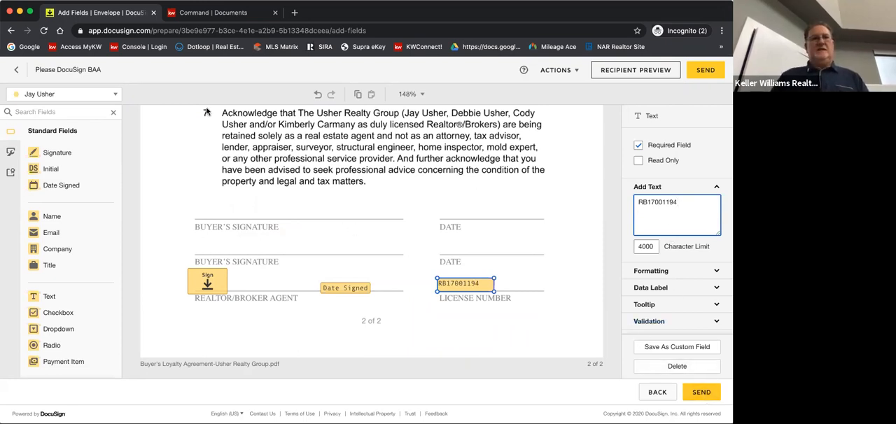
click(116, 96)
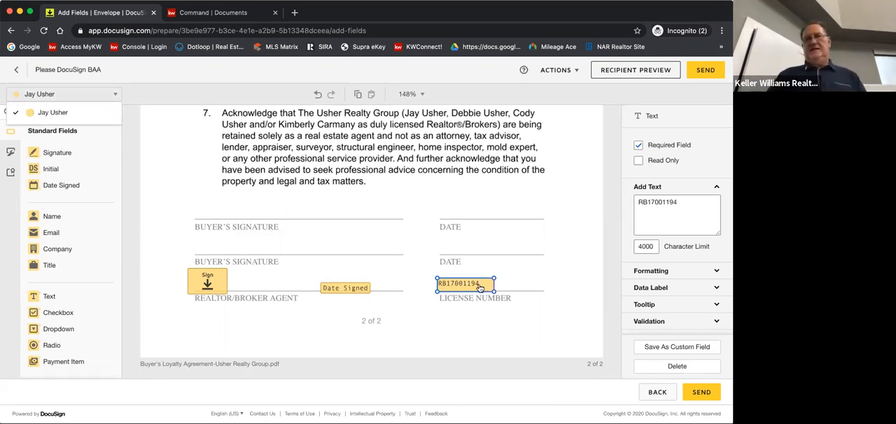
click(639, 145)
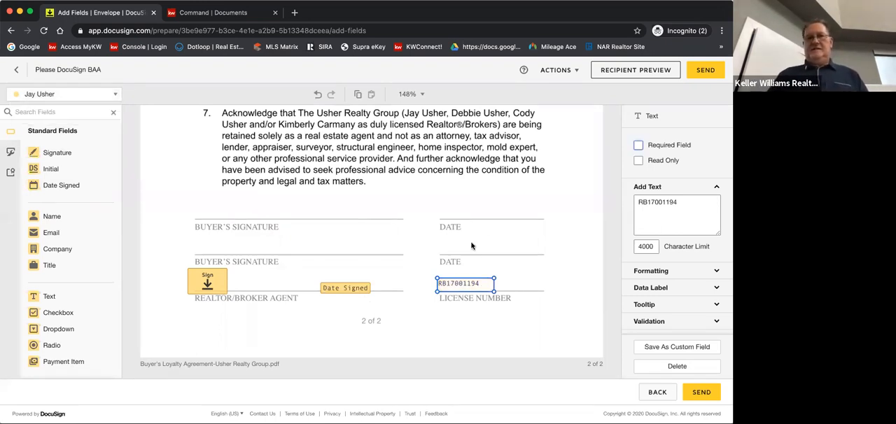
Nudge the Date Signed field slightly up above the agent signature line and send the BAA envelope
drag(356, 293, 355, 286)
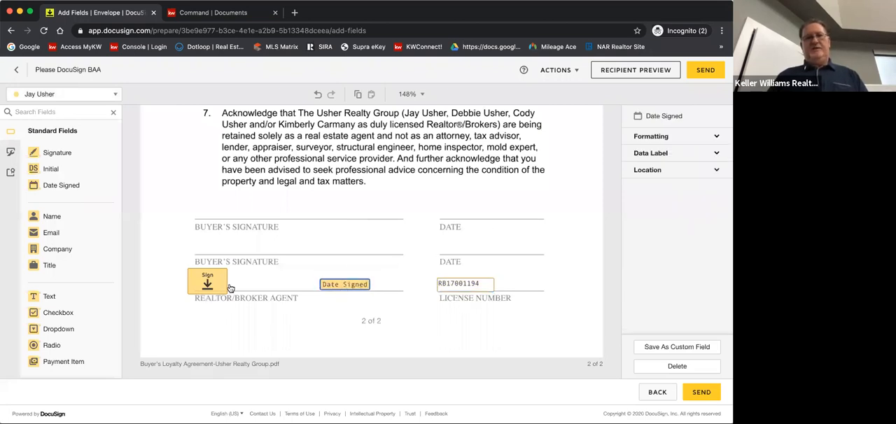
click(383, 255)
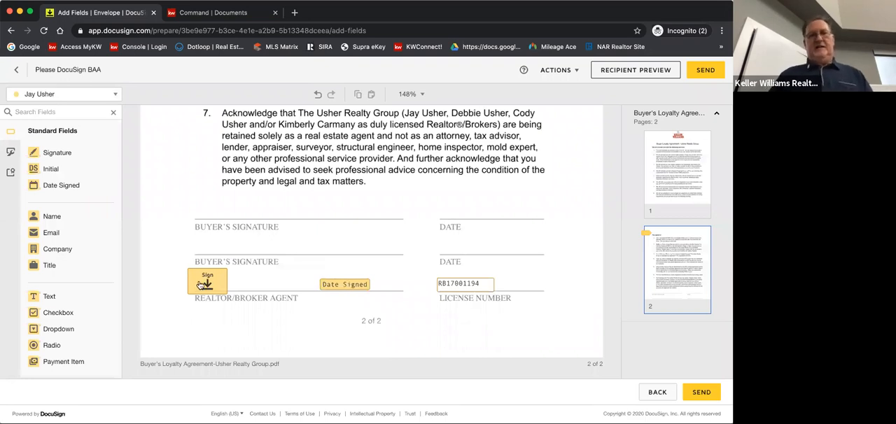
click(703, 392)
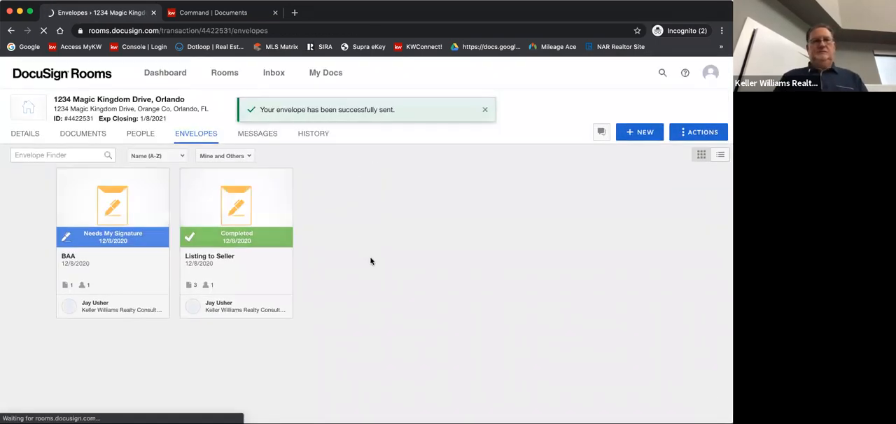
Open the BAA envelope for signing, sign the Realtor/Broker Agent field on page 2, and finish the signing
click(122, 210)
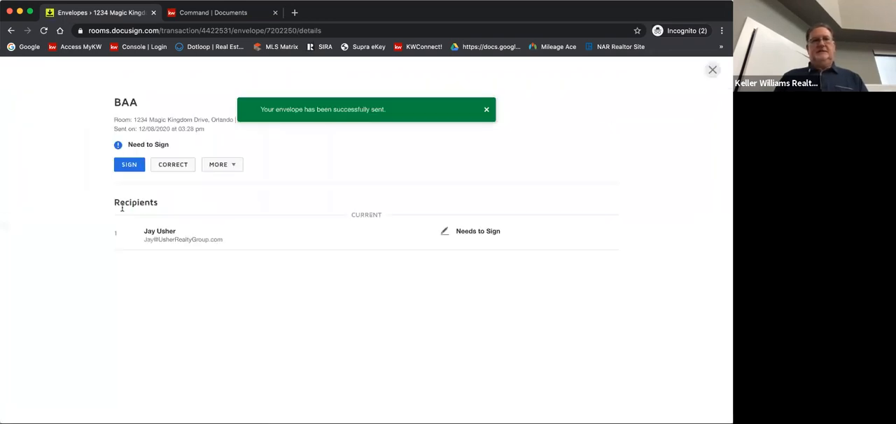
click(129, 164)
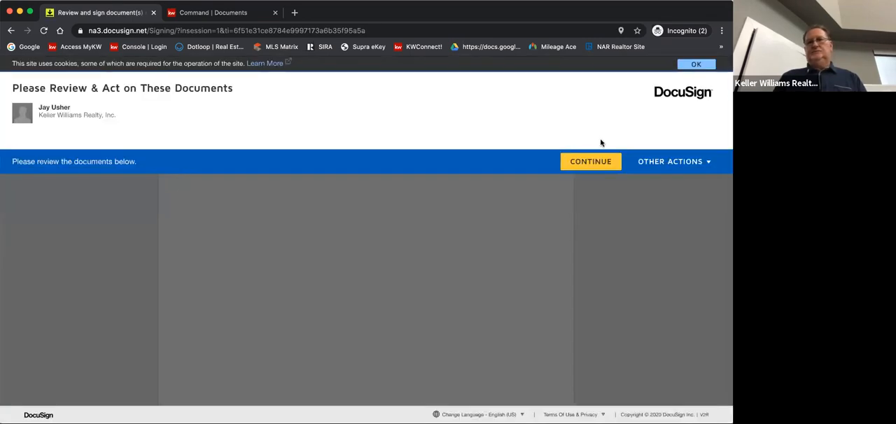
click(591, 162)
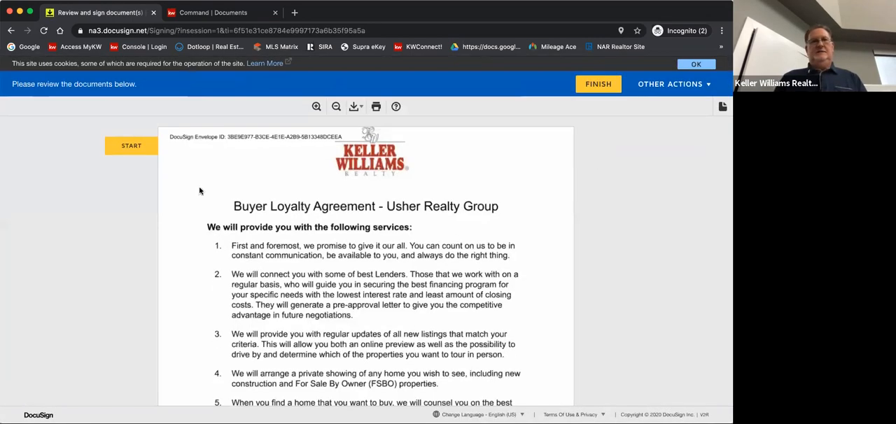
click(133, 146)
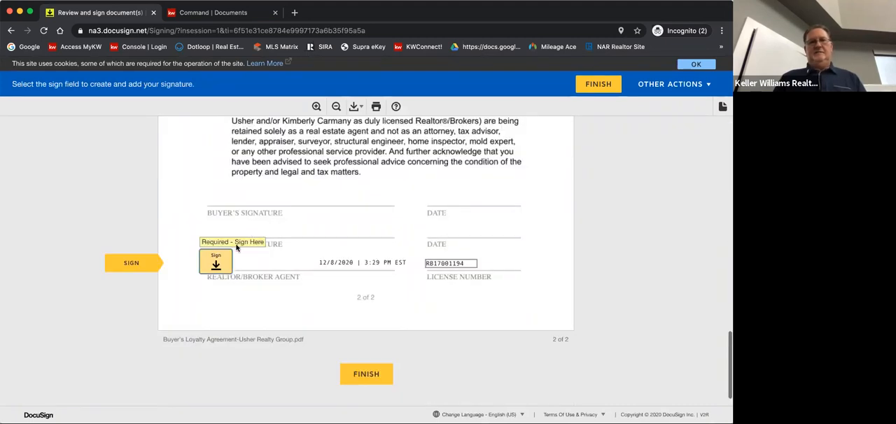
click(216, 262)
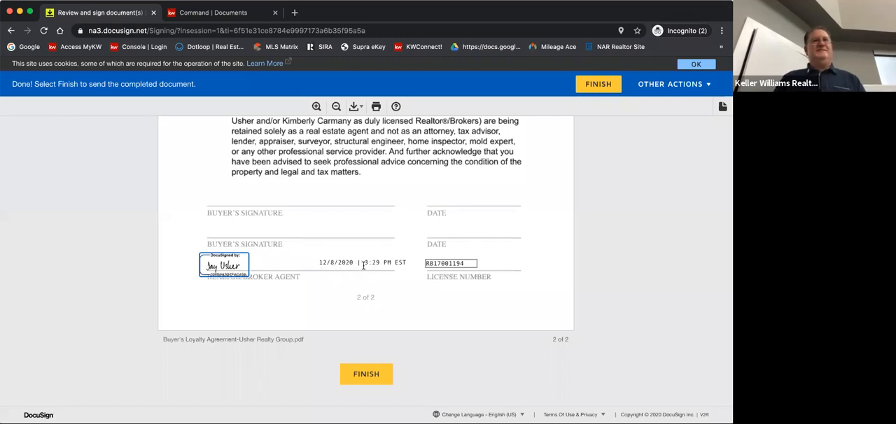
click(366, 376)
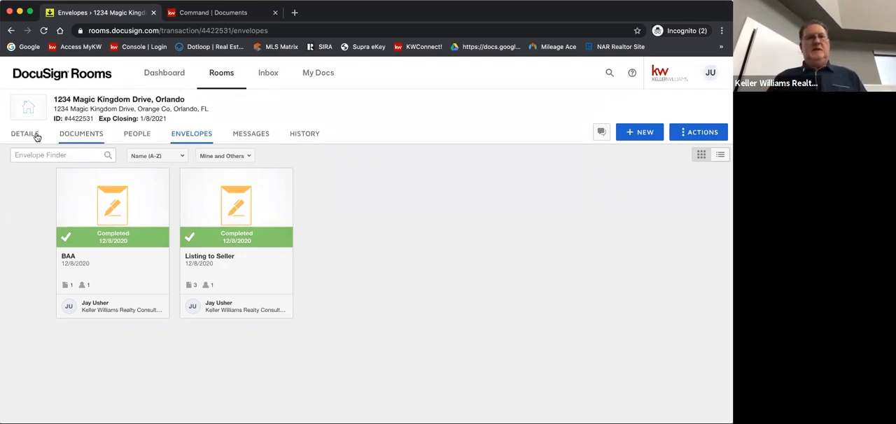
Move the signed Buyer's Loyalty Agreement and signed IAR 01 Listing Contract from Room Docs to the Listing Docs folder in the current room
click(75, 137)
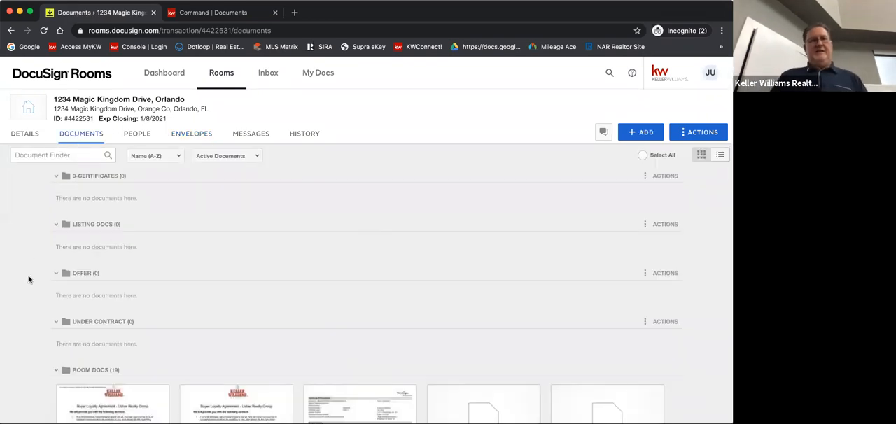
scroll(29, 280, down, 1)
scroll(29, 280, down, 6)
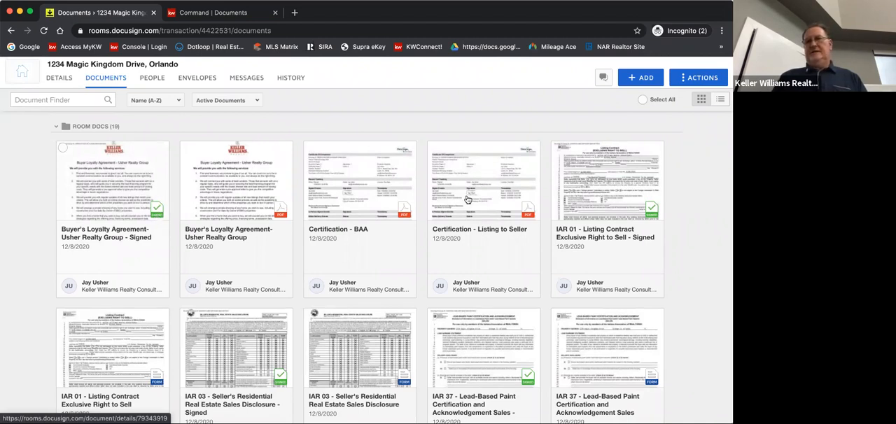
click(557, 147)
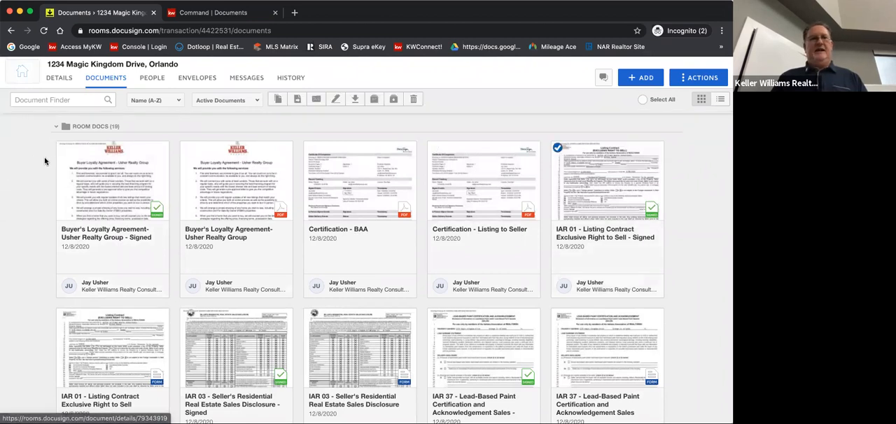
click(62, 148)
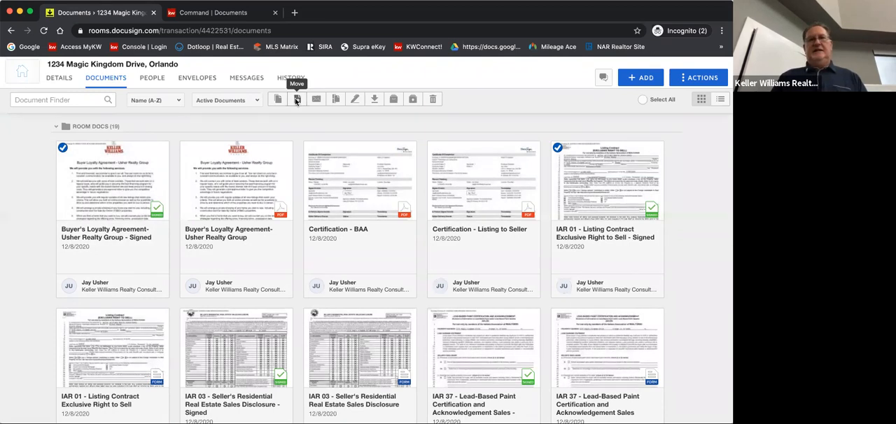
click(297, 100)
click(264, 169)
key(Escape)
click(263, 181)
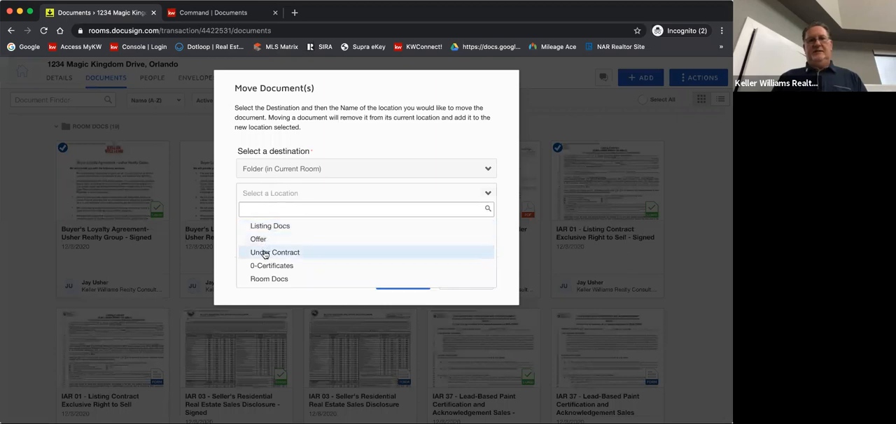
click(269, 226)
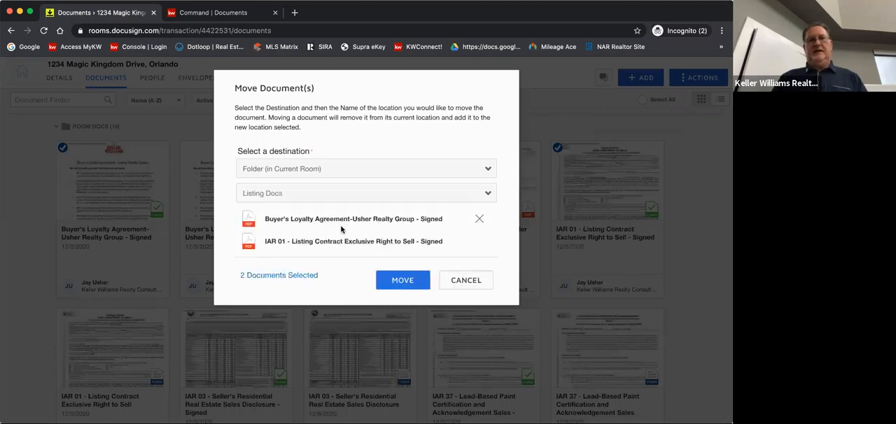
click(402, 282)
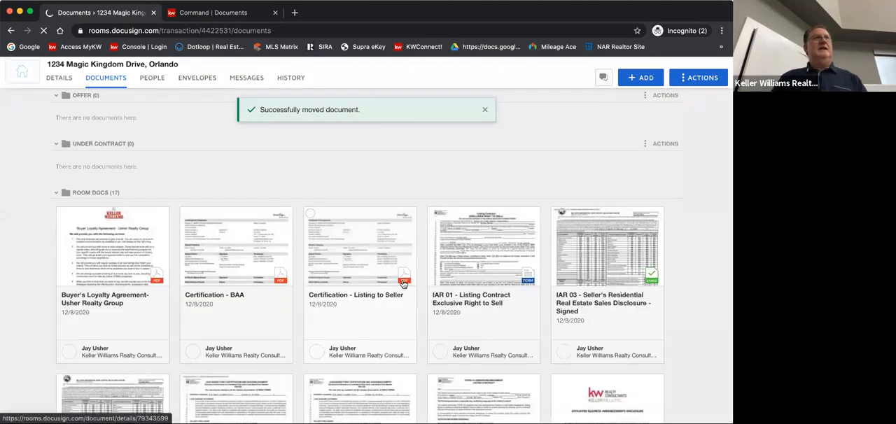
click(403, 283)
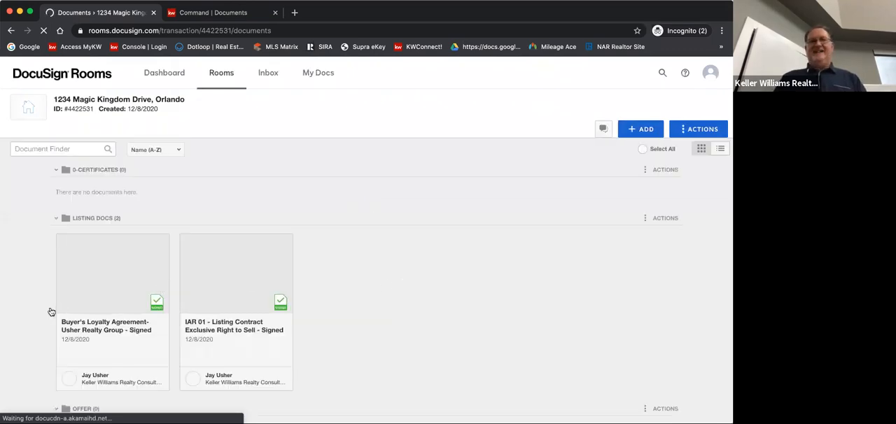
Move the signed IAR 03 Seller's Residential Real Estate Sales Disclosure from Room Docs to the Listing Docs folder in the current room
scroll(51, 311, down, 5)
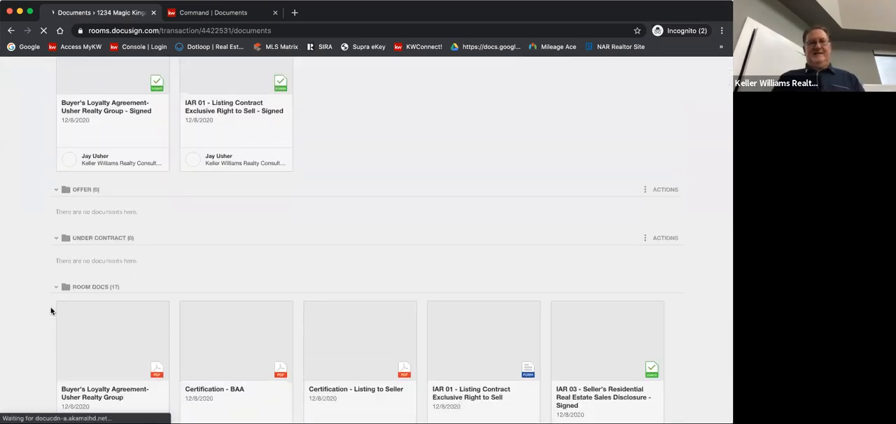
scroll(51, 312, down, 3)
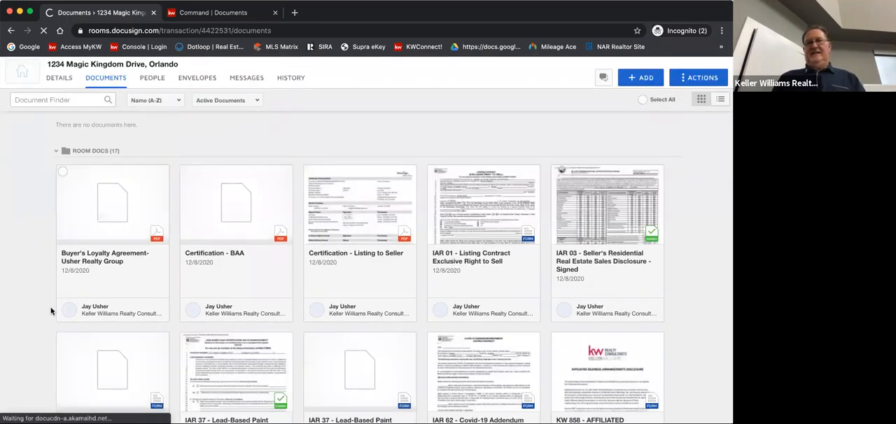
scroll(51, 312, down, 1)
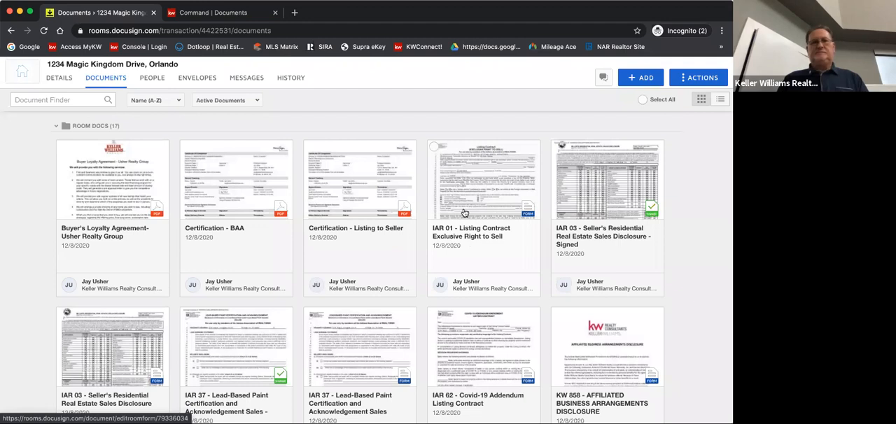
scroll(469, 234, down, 1)
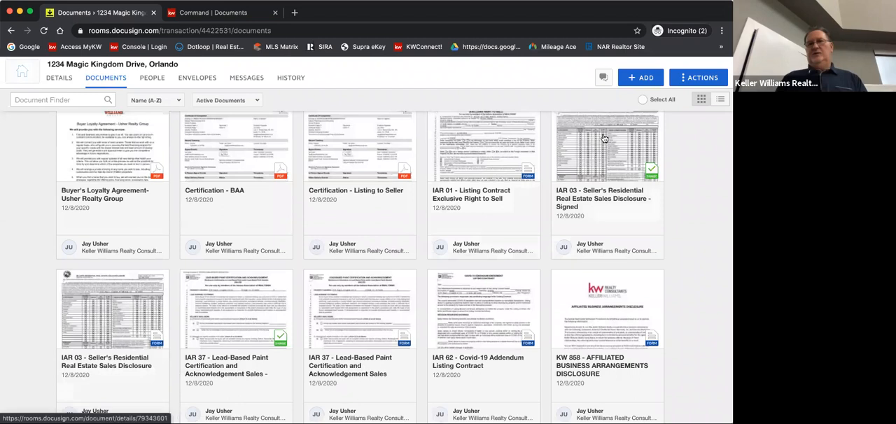
scroll(569, 150, up, 1)
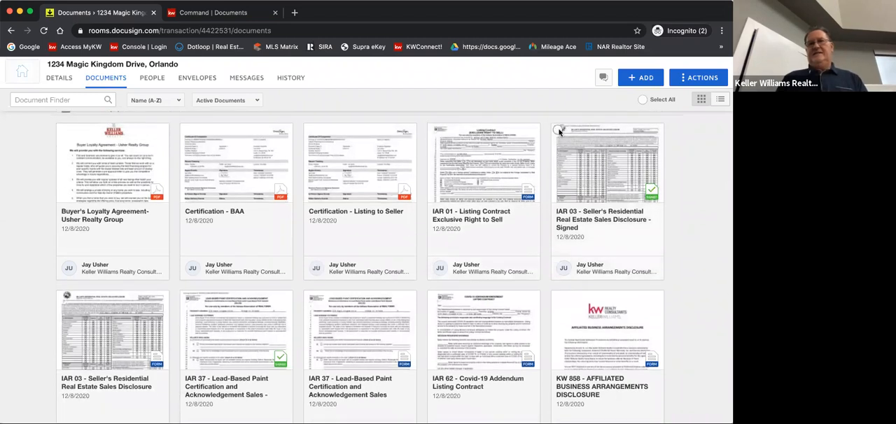
click(559, 130)
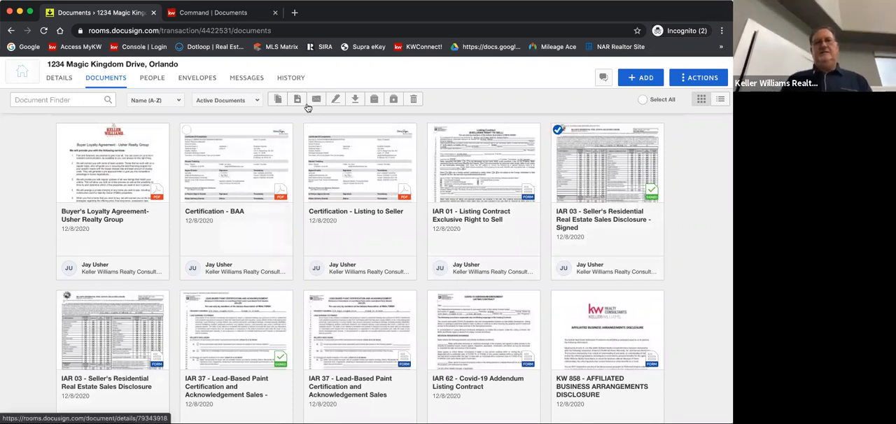
click(296, 100)
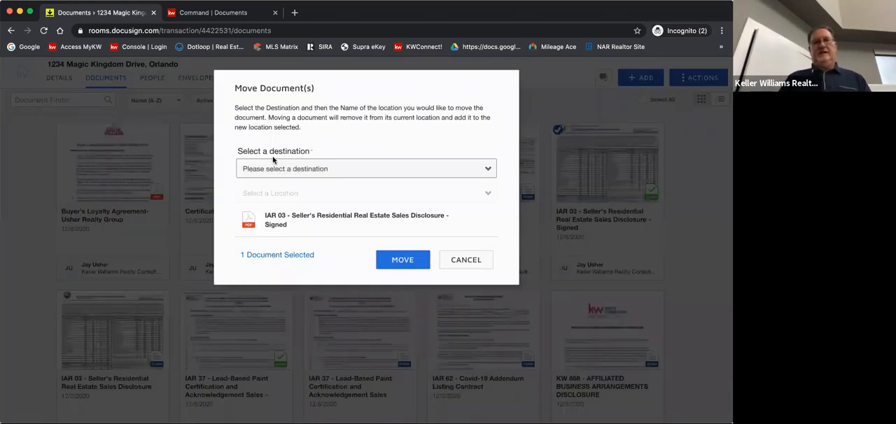
click(270, 169)
click(271, 180)
click(270, 194)
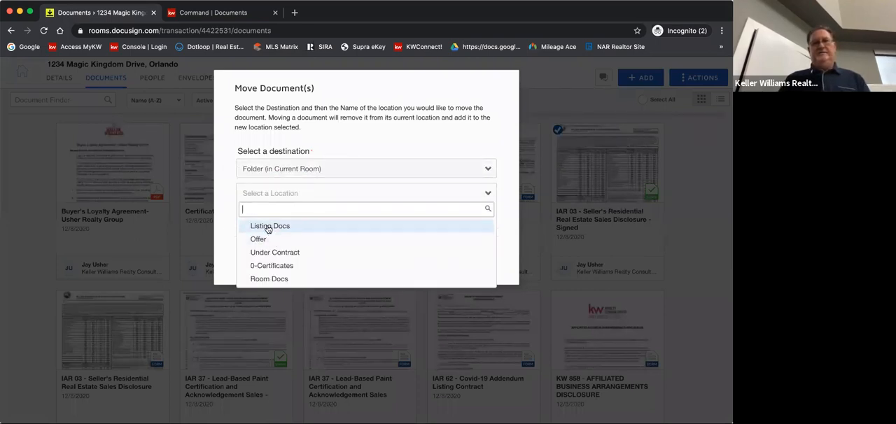
click(270, 227)
click(403, 261)
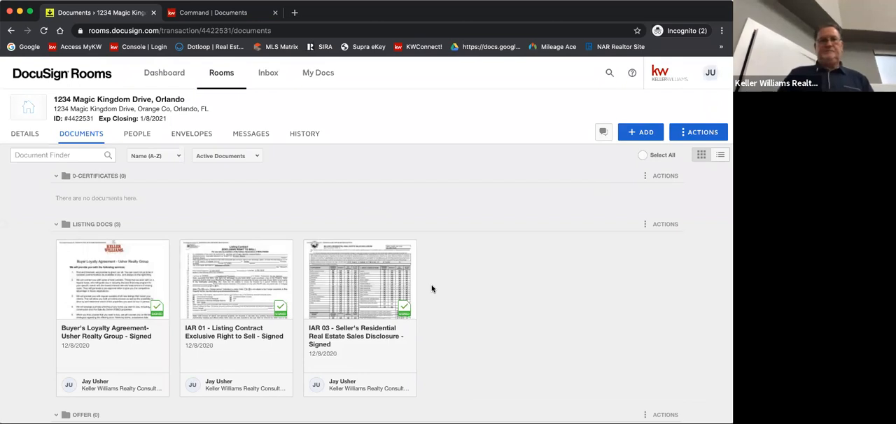
Look over the room's folders, checking the Listing Docs folder and the documents remaining in Room Docs
scroll(432, 289, down, 1)
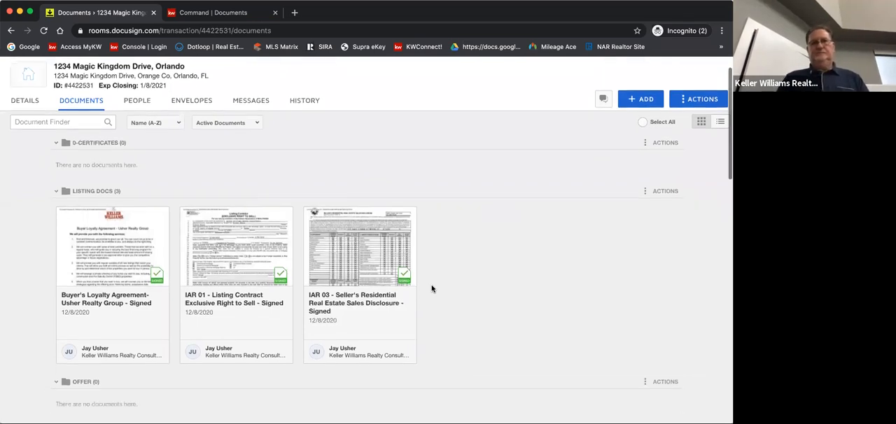
scroll(432, 289, down, 12)
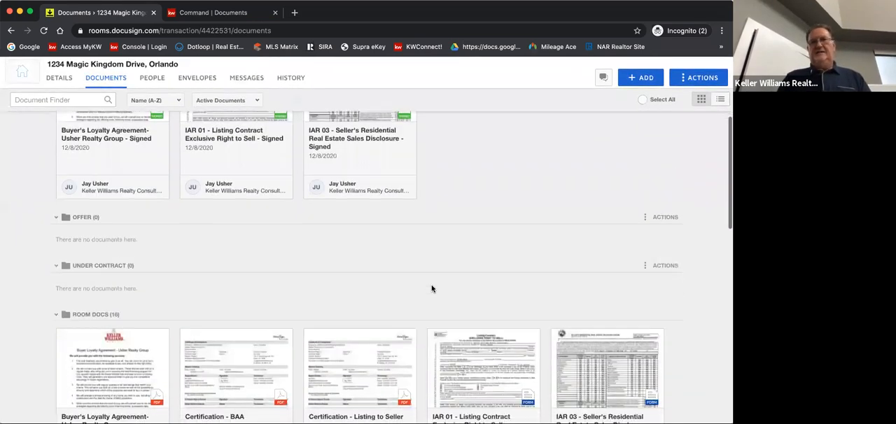
scroll(432, 289, down, 1)
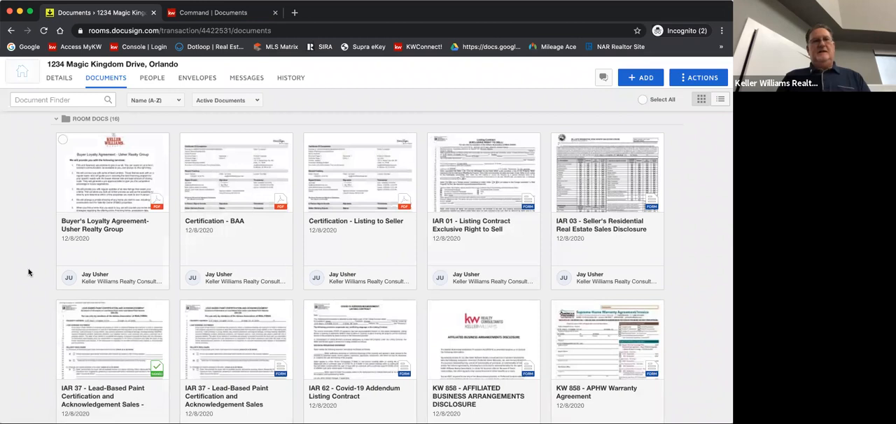
scroll(29, 273, up, 5)
scroll(29, 272, up, 5)
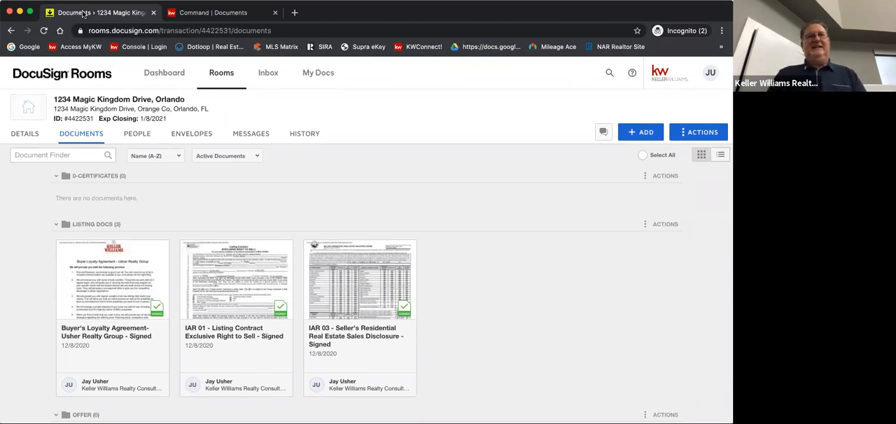
Switch to KW Command and assign the signed IAR 01 Listing Contract from DocuSign's Listing Docs folder to the Listing Contract checklist item
click(203, 12)
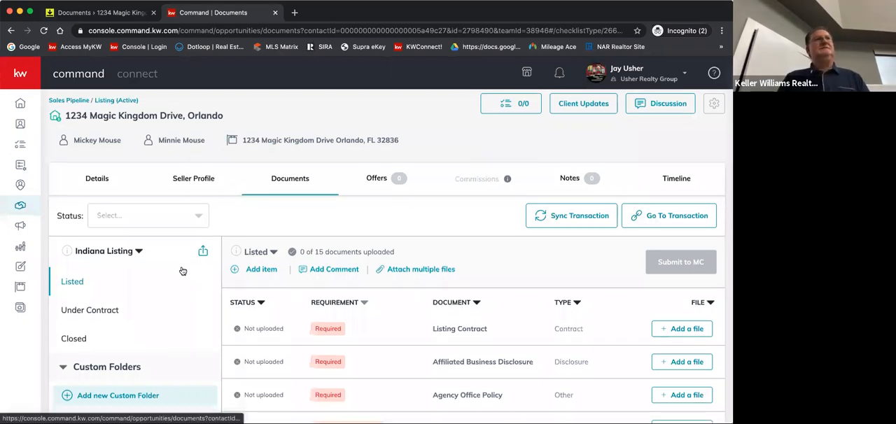
scroll(181, 280, down, 1)
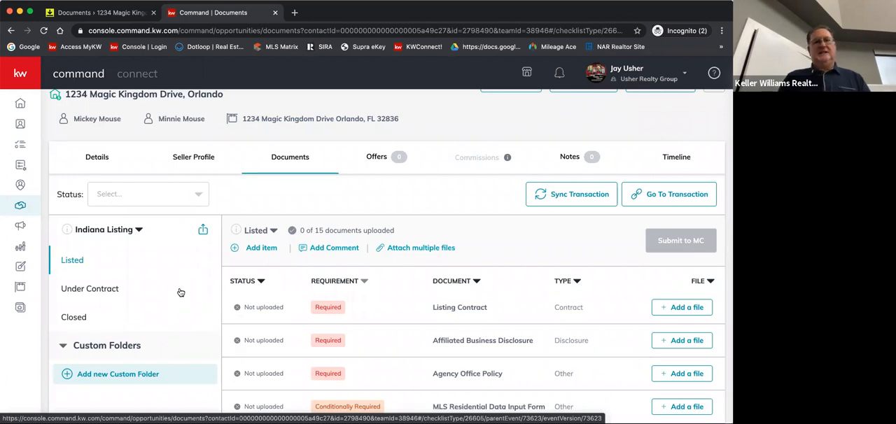
scroll(181, 293, down, 1)
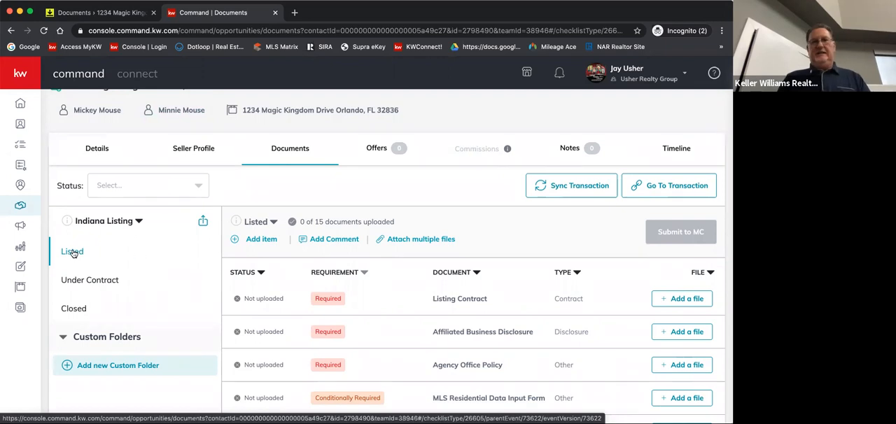
scroll(376, 312, down, 2)
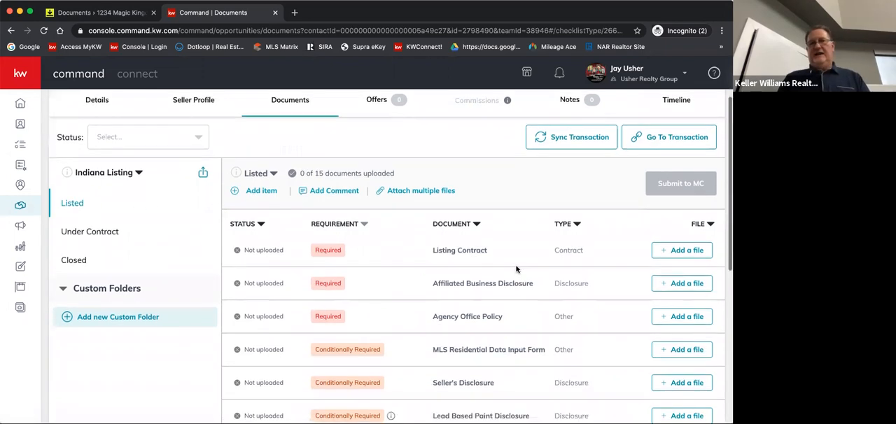
click(687, 252)
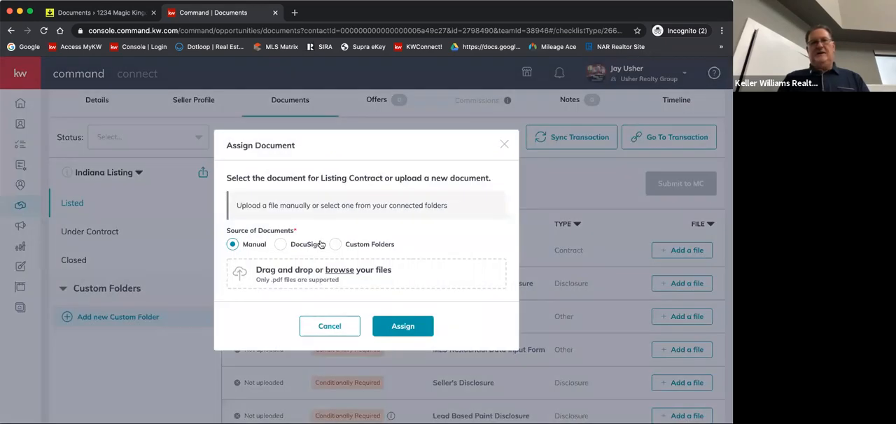
click(281, 246)
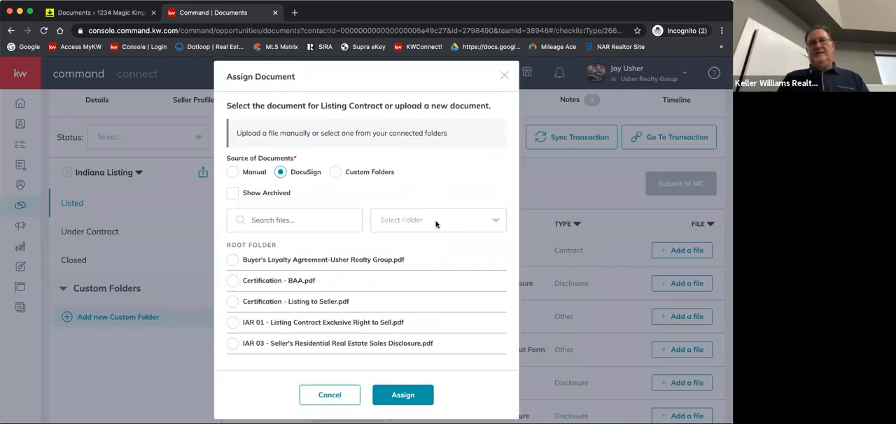
click(436, 224)
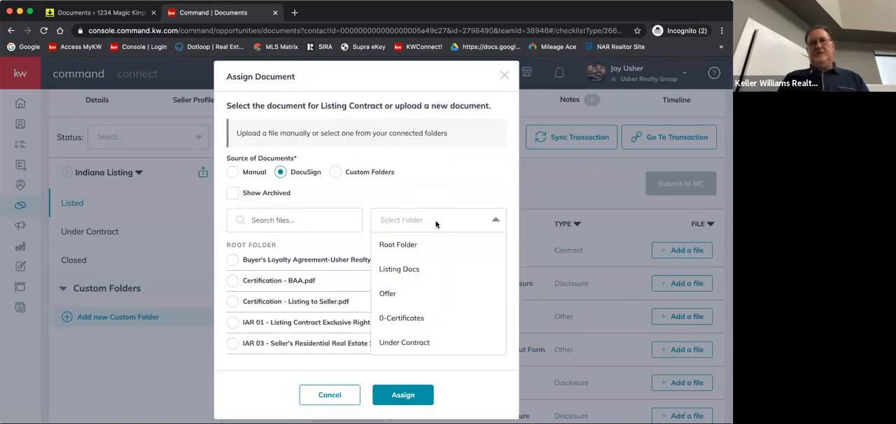
click(410, 270)
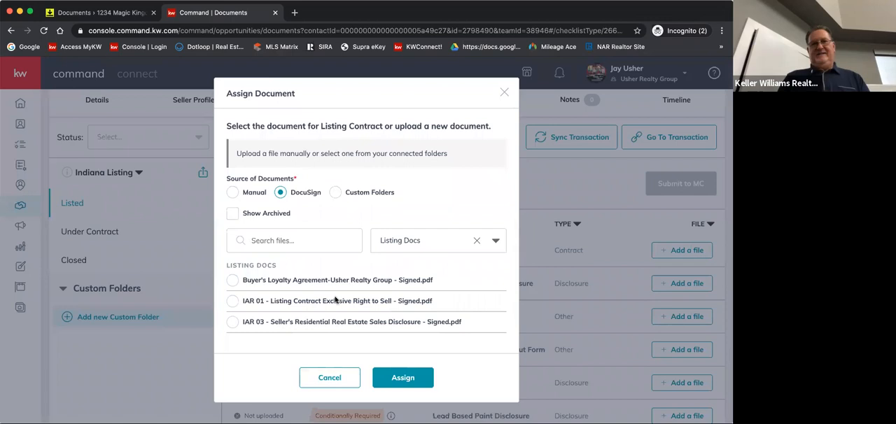
click(232, 302)
click(400, 384)
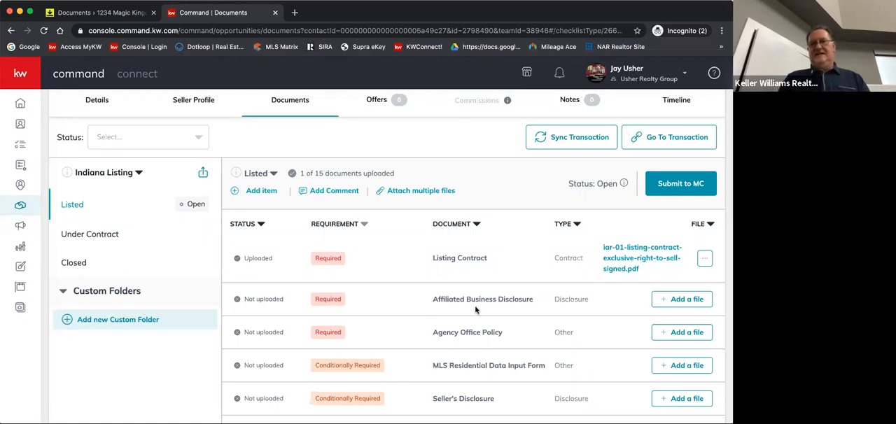
Assign the signed IAR 03 Seller's Residential Real Estate Sales Disclosure from DocuSign's Listing Docs folder to the Seller's Disclosure item
scroll(500, 355, down, 2)
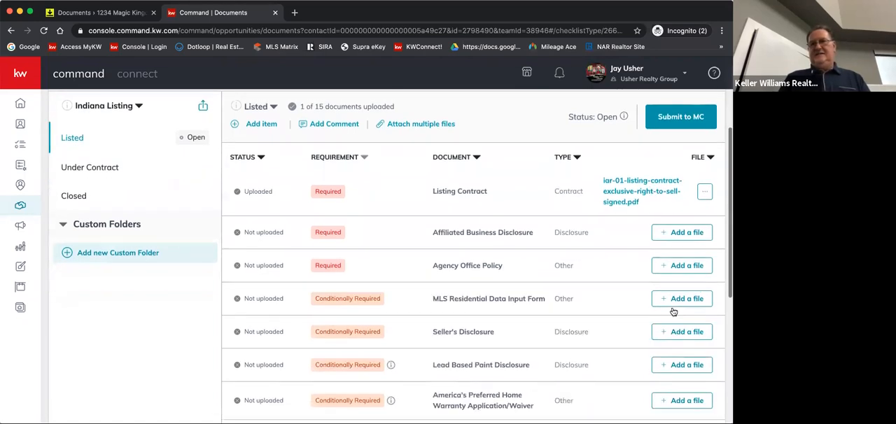
click(686, 332)
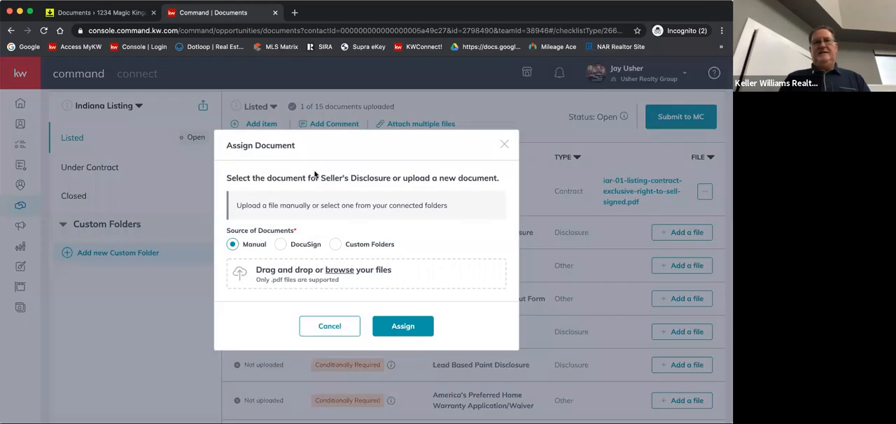
click(280, 244)
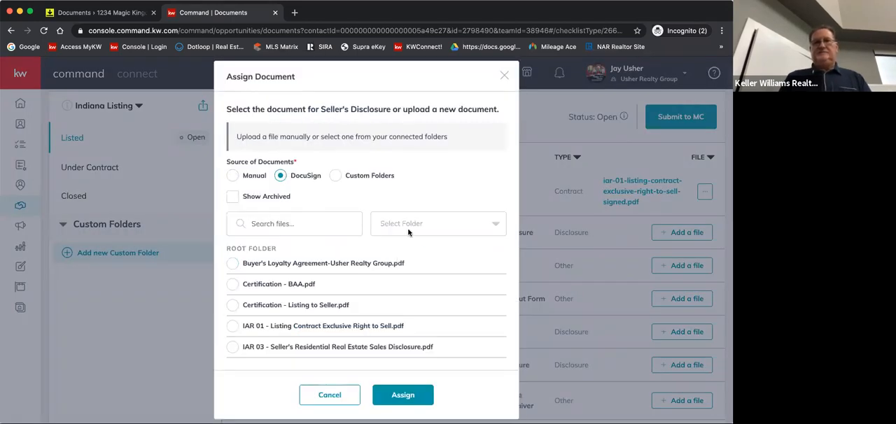
click(409, 233)
click(404, 271)
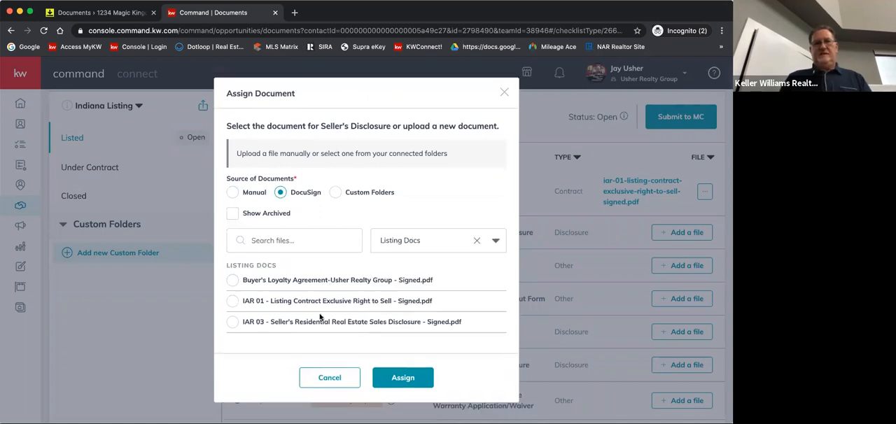
click(233, 323)
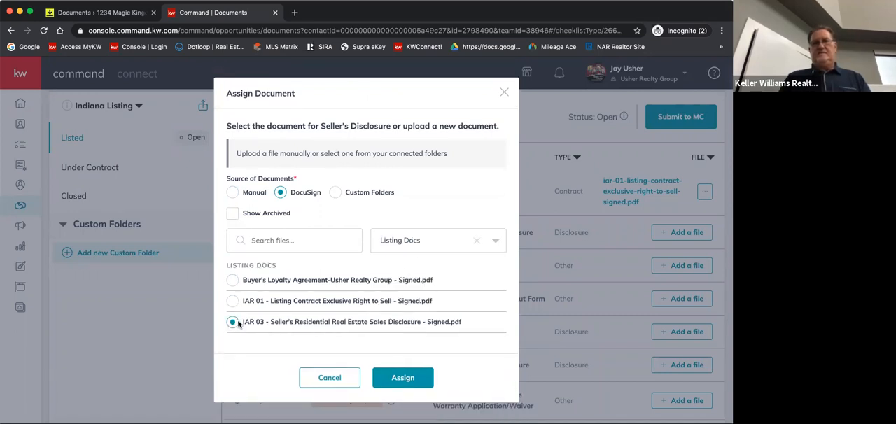
click(410, 378)
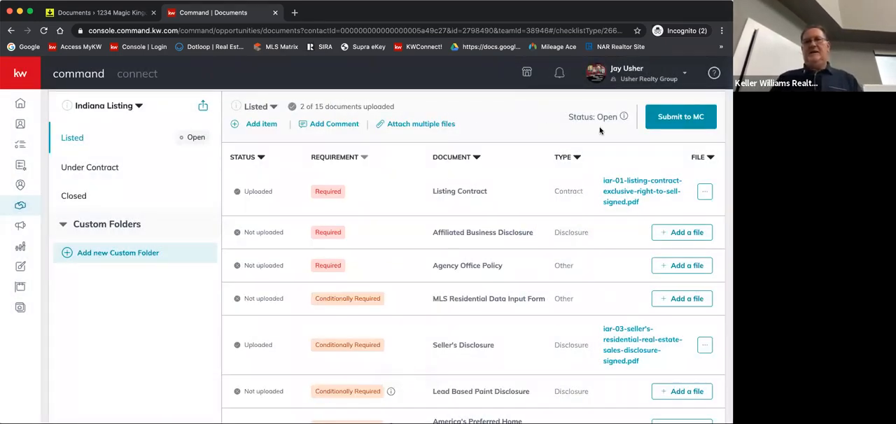
Examine attaching multiple DocuSign files at once, viewing the file choices for Affiliated Business Disclosure and Agency Office Policy, and close without attaching
click(406, 124)
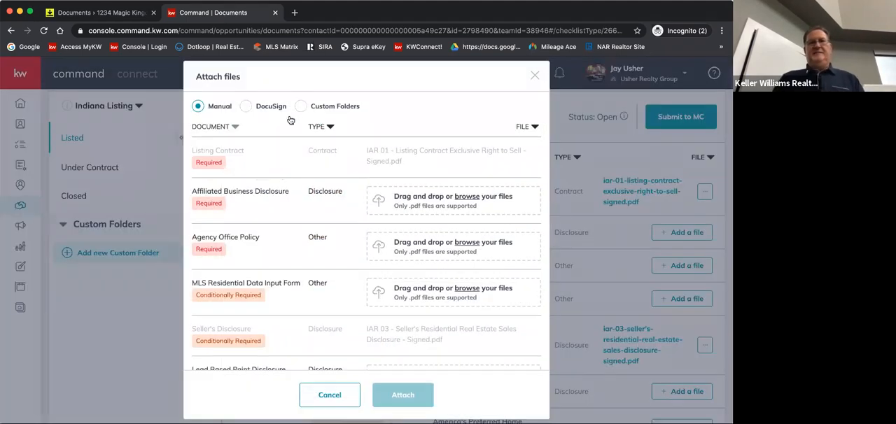
click(247, 106)
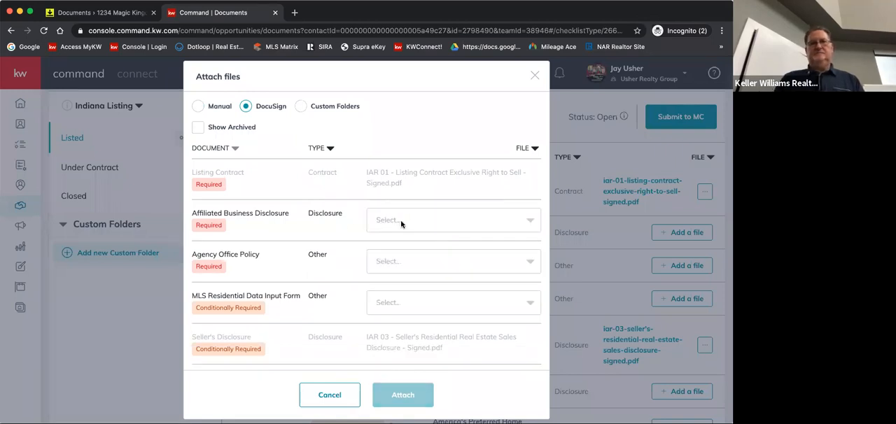
click(413, 222)
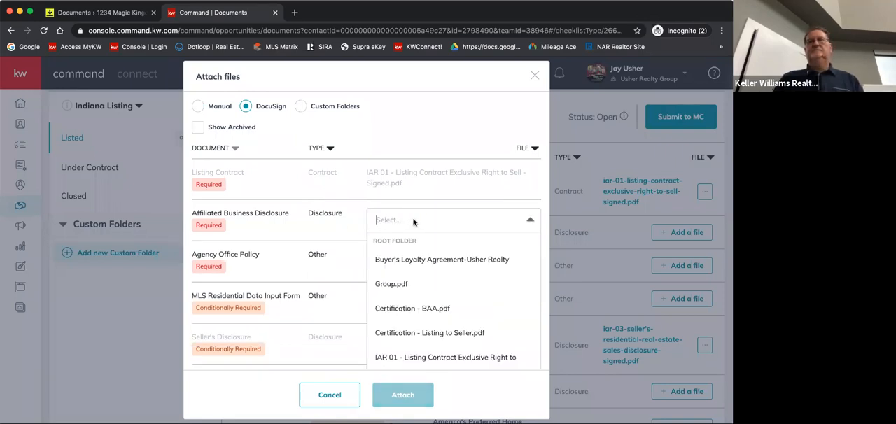
click(413, 222)
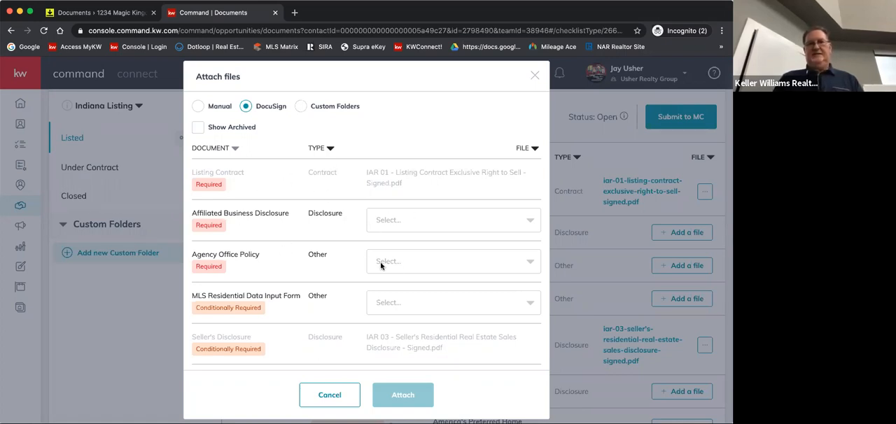
click(415, 264)
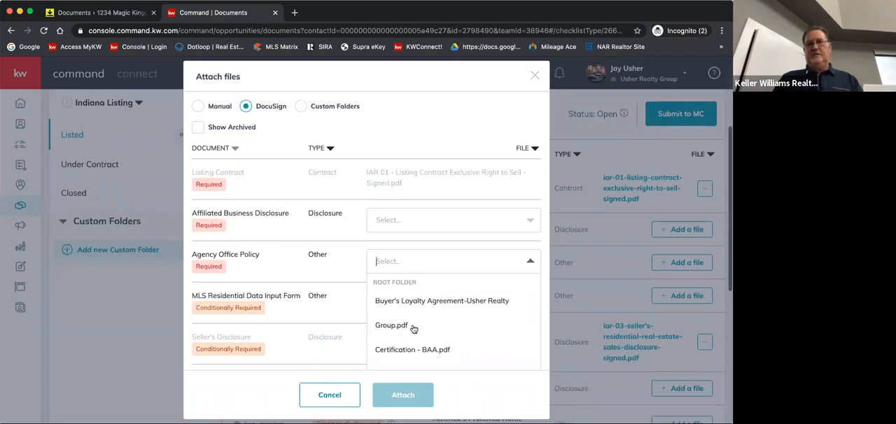
click(335, 260)
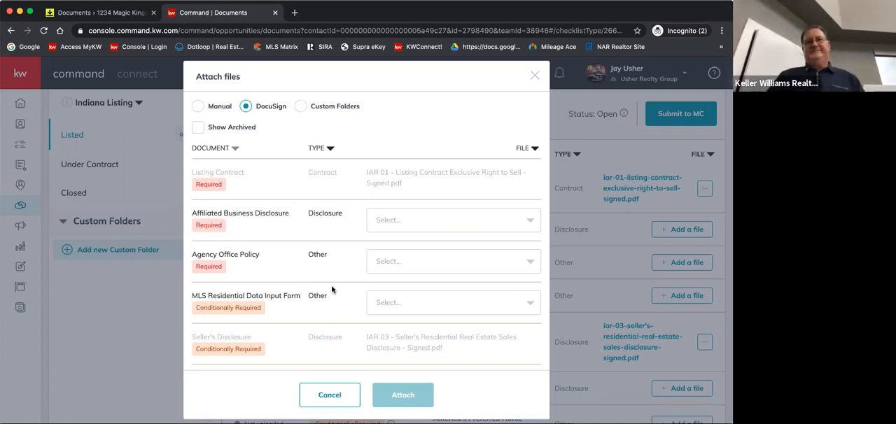
click(535, 77)
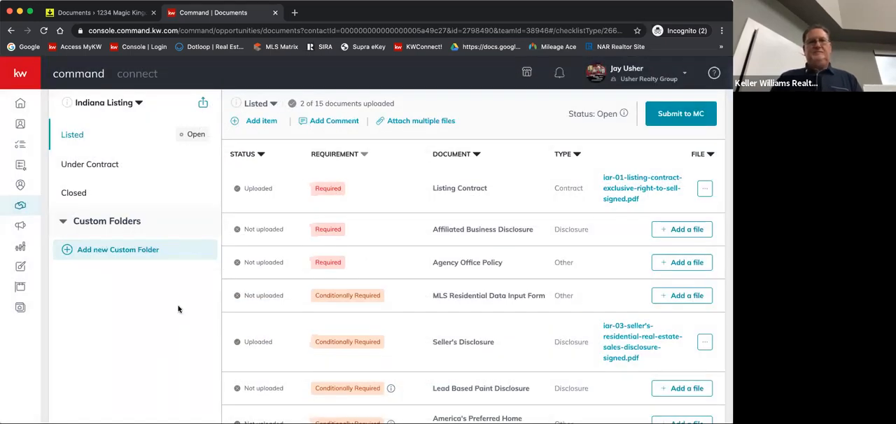
Show the available file actions for the document uploaded to the Listing Contract item
scroll(178, 309, up, 5)
scroll(481, 246, down, 2)
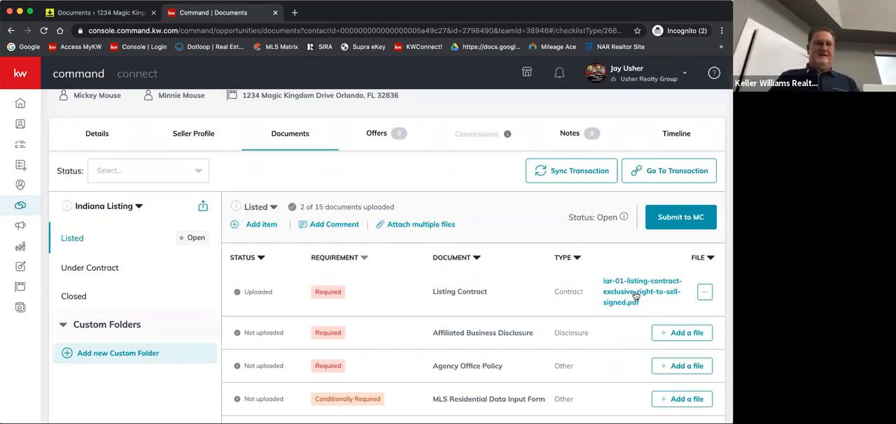
click(706, 293)
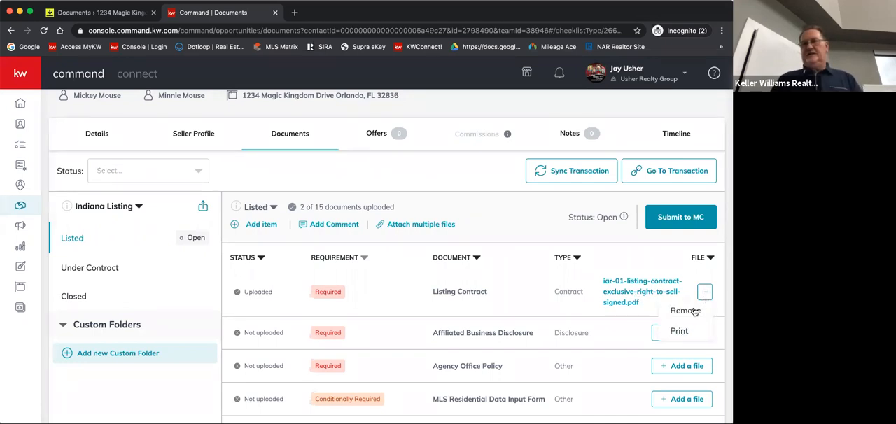
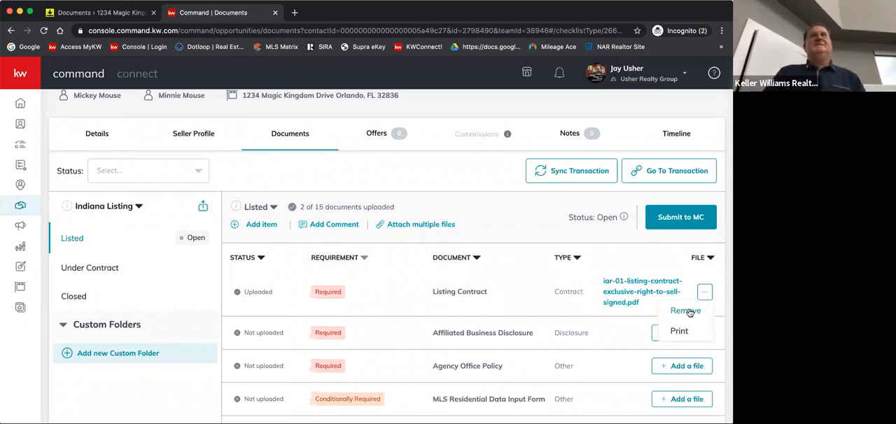
Dismiss the Listing Contract item's file actions without removing or printing the document
click(493, 223)
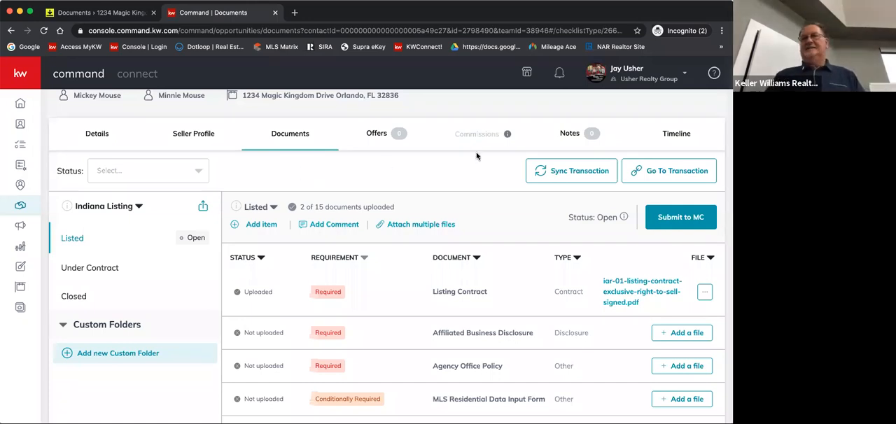
scroll(242, 157, up, 1)
scroll(242, 158, up, 2)
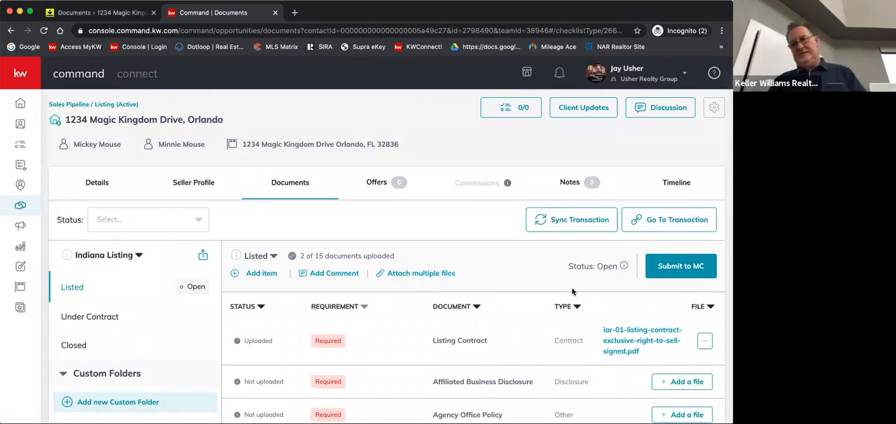
Switch to DocuSign Rooms and archive the Certification - BAA and Certification - Listing to Seller documents from Room Docs
click(68, 16)
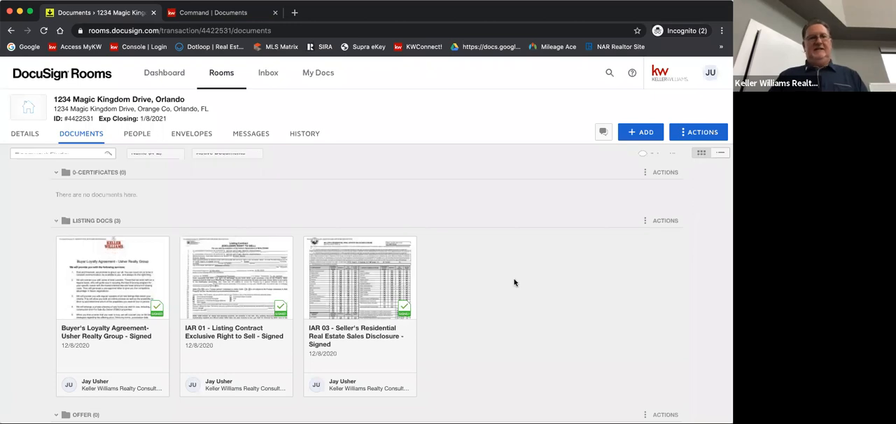
scroll(515, 282, down, 1)
scroll(118, 269, down, 5)
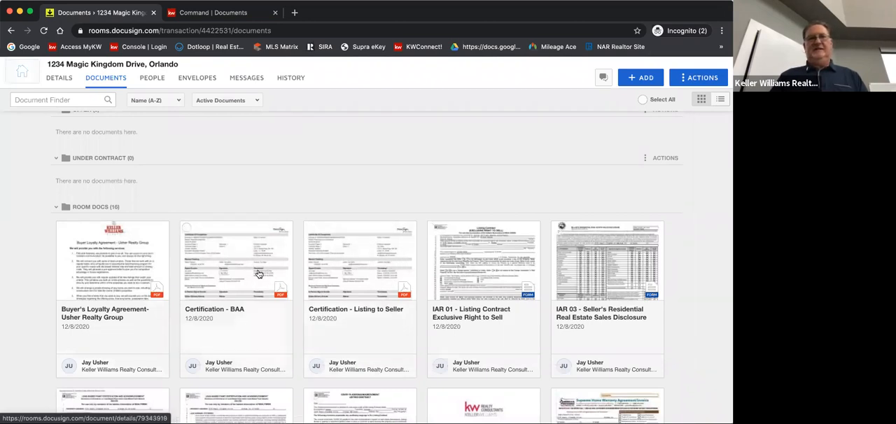
click(186, 228)
click(311, 227)
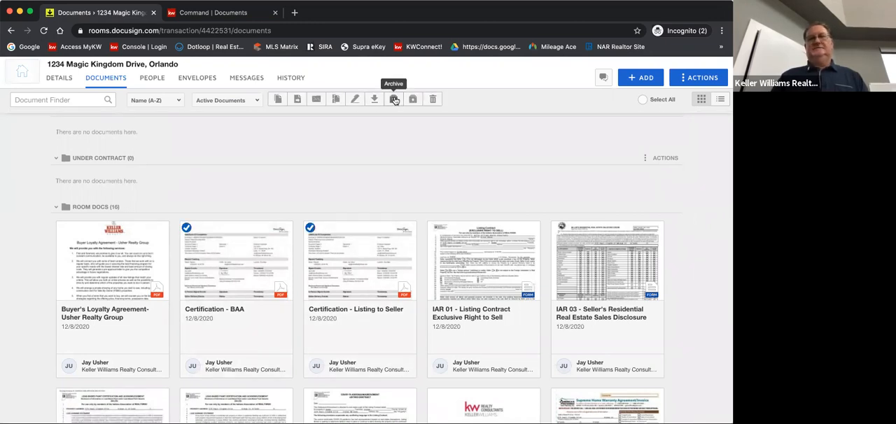
click(395, 100)
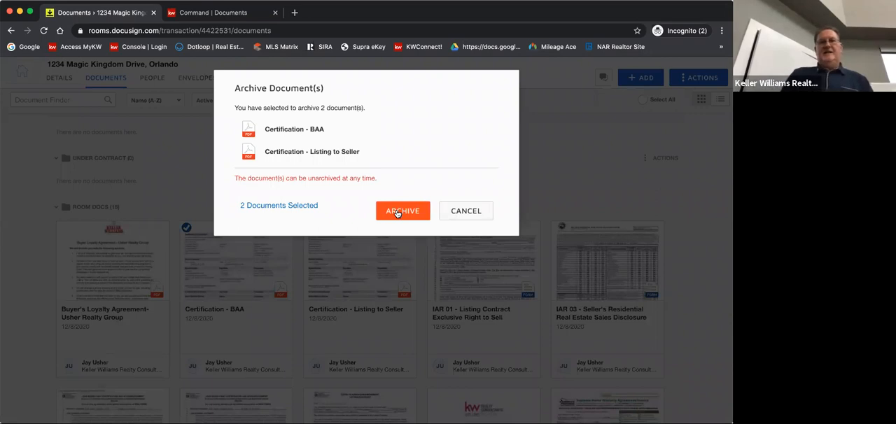
click(397, 213)
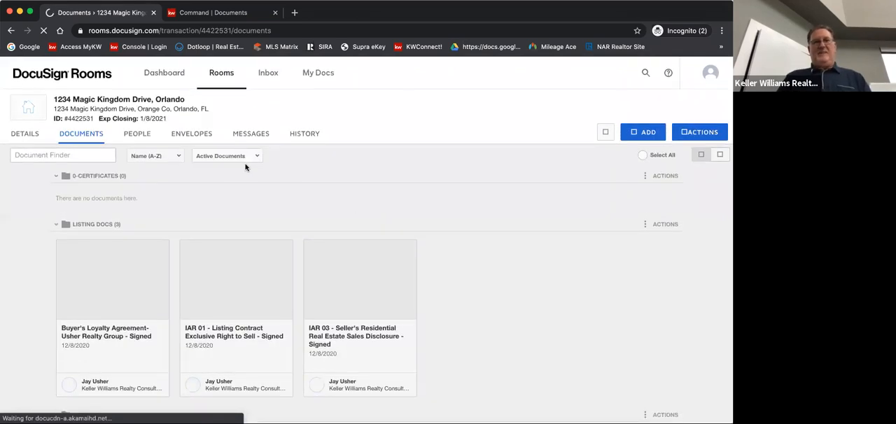
Filter the room's documents to Archived Documents and view the archived certifications in Room Docs
click(253, 157)
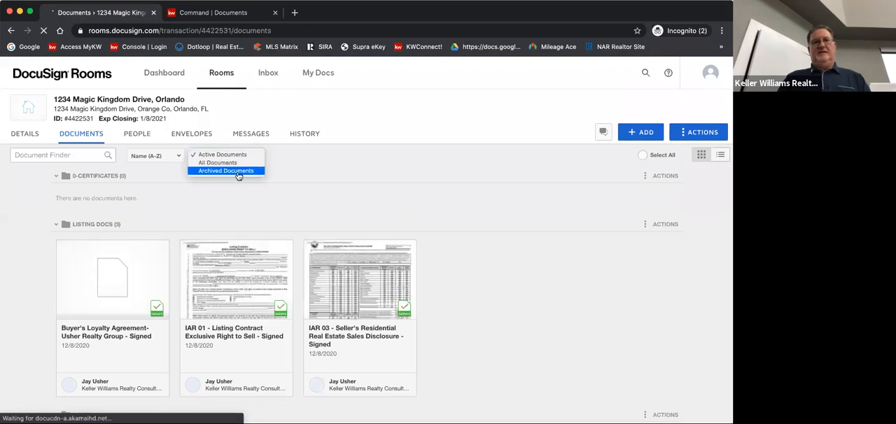
click(238, 177)
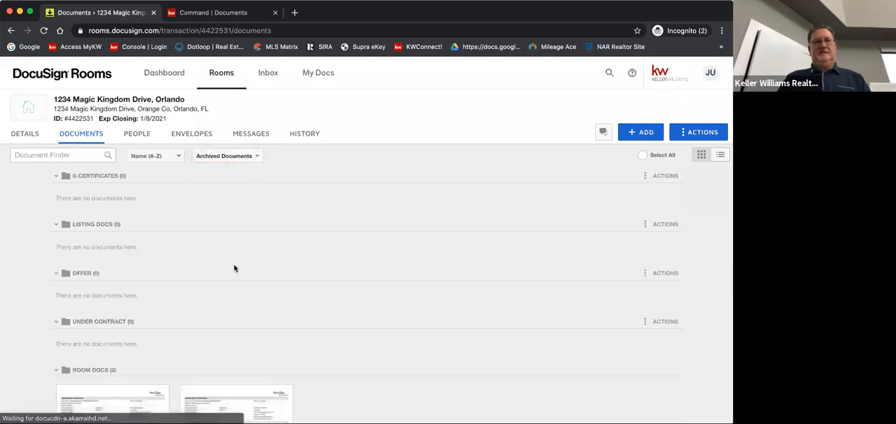
scroll(234, 266, down, 5)
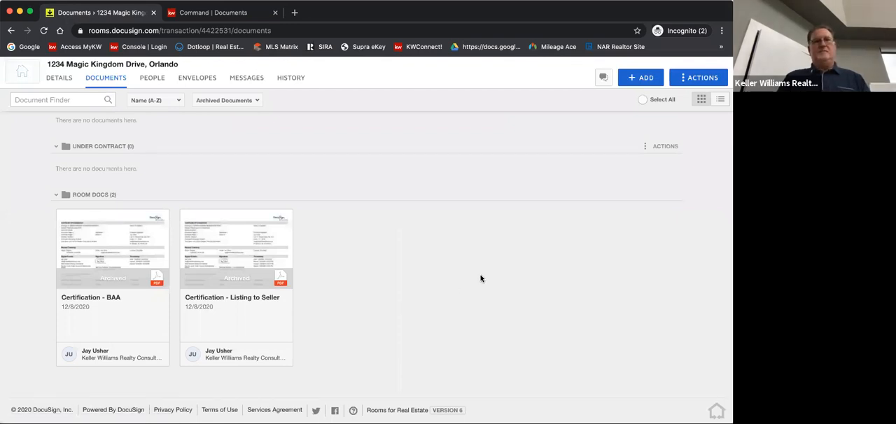
scroll(481, 279, left, 5)
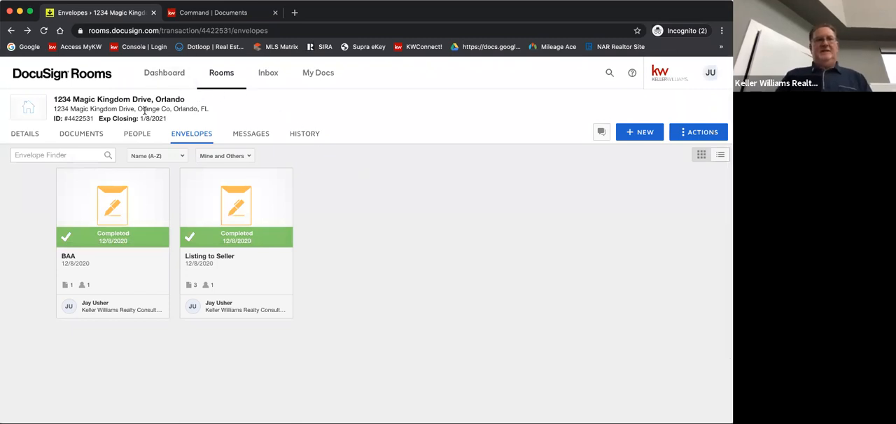
Return to the room's documents and set the filter back to Active Documents
click(76, 138)
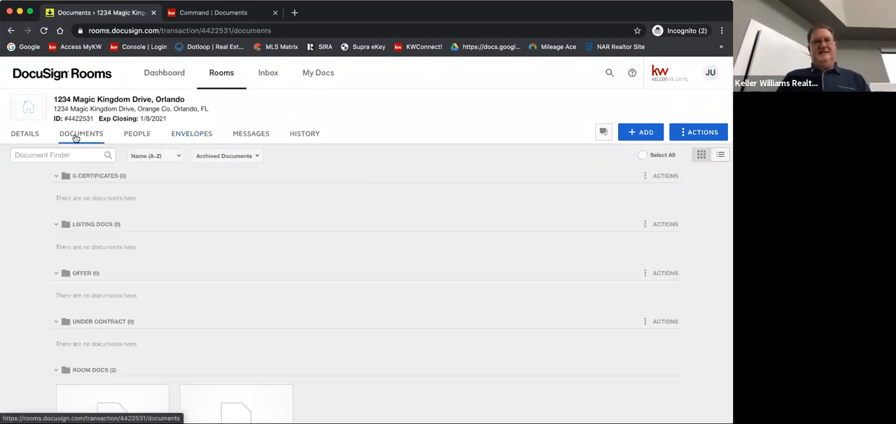
scroll(36, 275, down, 5)
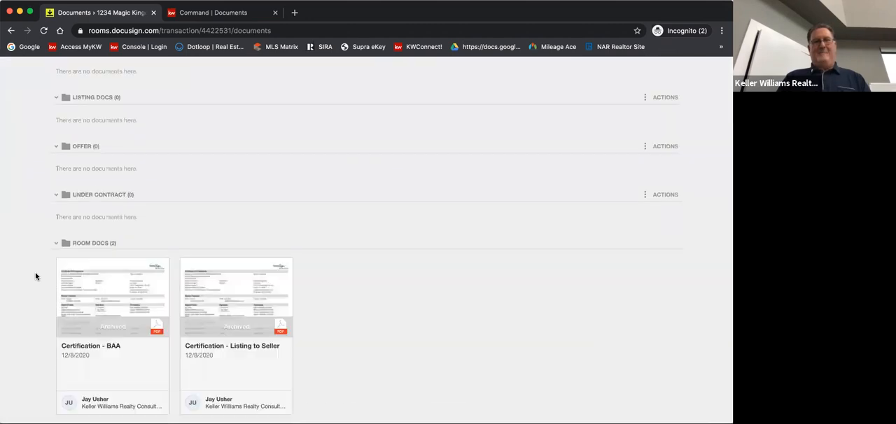
scroll(36, 276, up, 5)
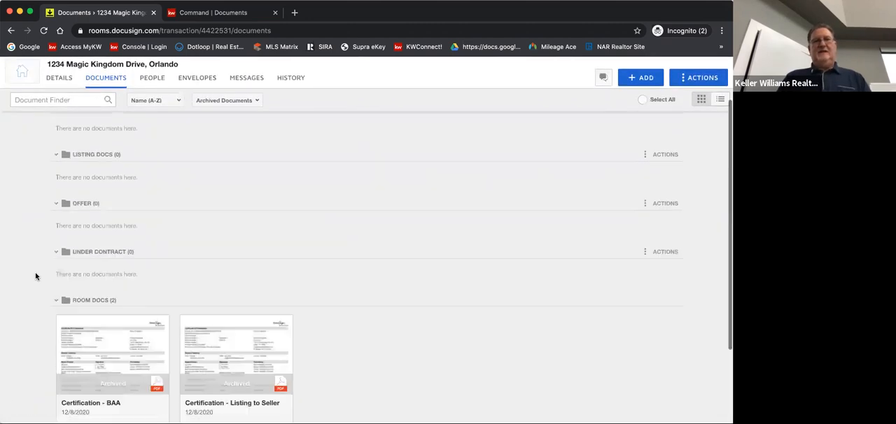
click(257, 154)
click(243, 136)
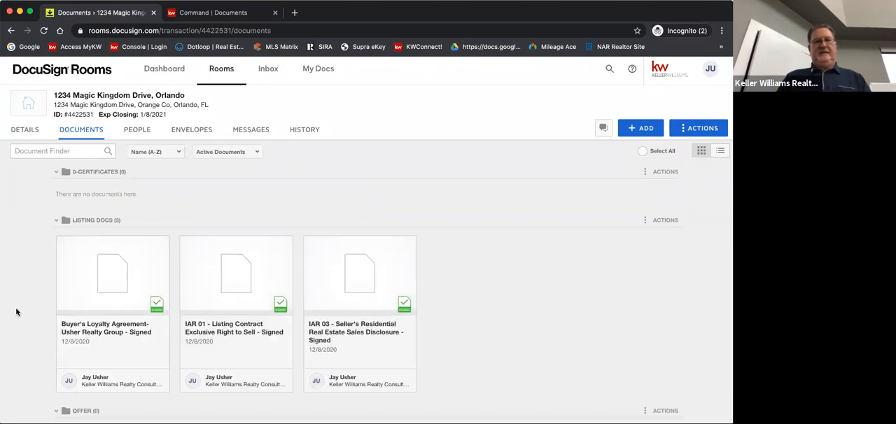
scroll(16, 311, down, 3)
scroll(17, 312, down, 3)
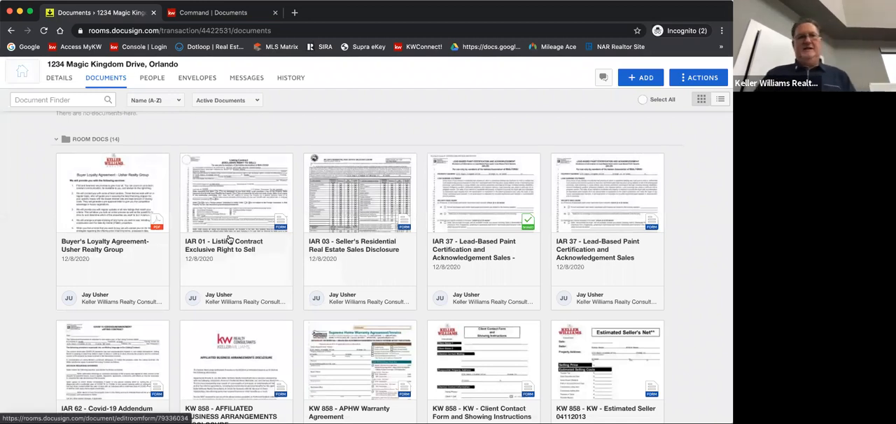
click(138, 184)
click(187, 160)
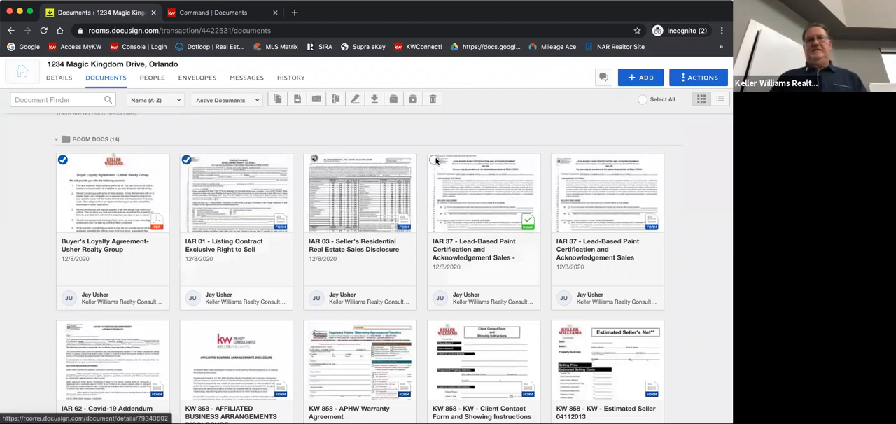
click(434, 160)
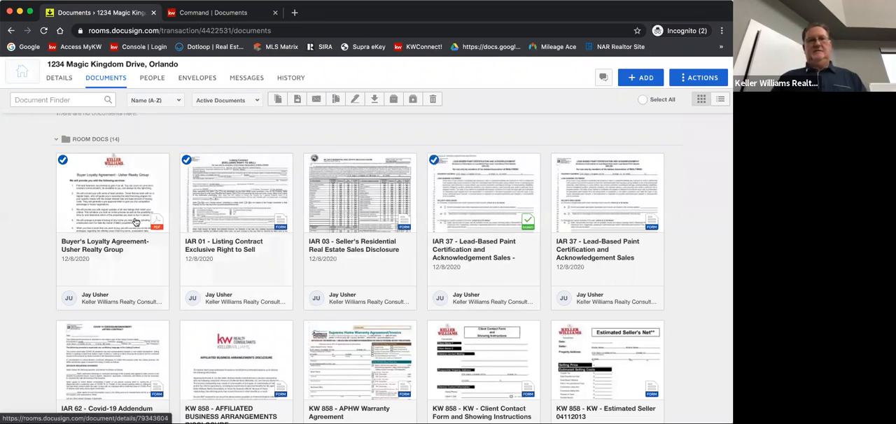
click(63, 160)
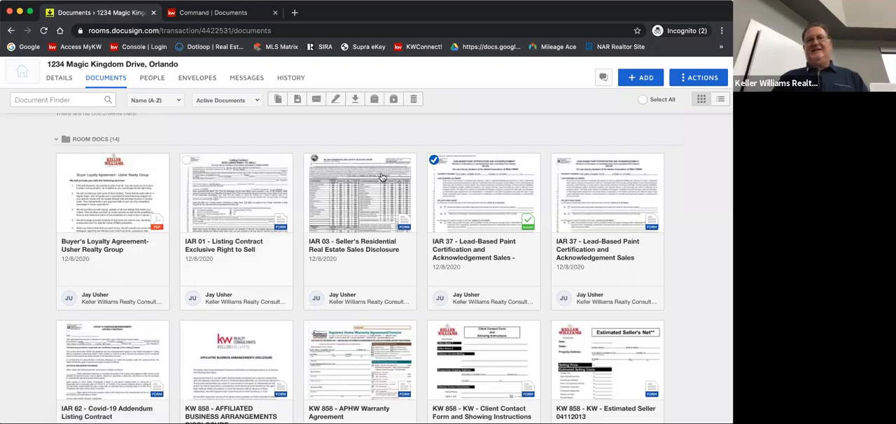
click(434, 160)
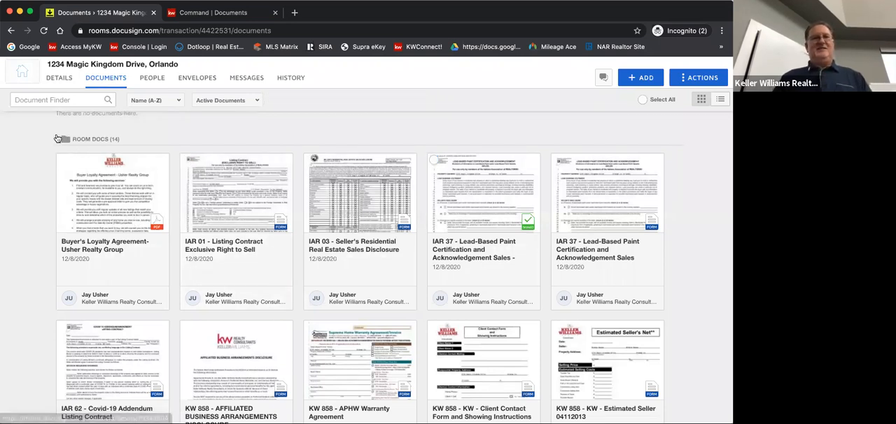
Collapse Room Docs, then select all three signed documents in the Listing Docs folder and start combining them
click(60, 140)
scroll(50, 195, up, 5)
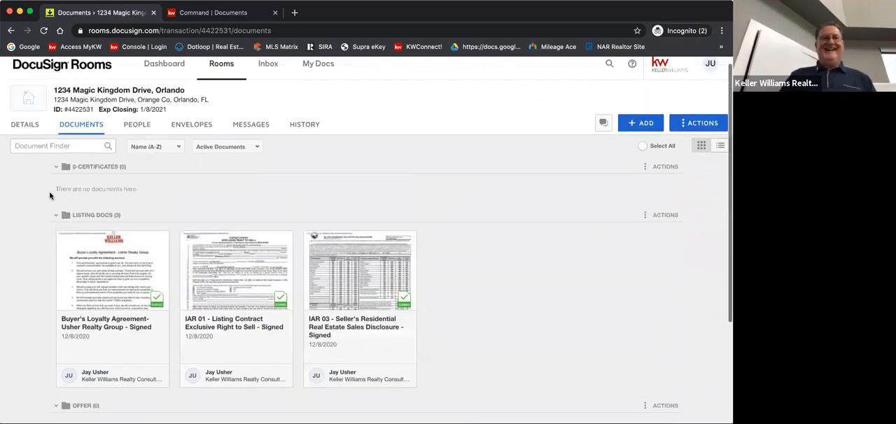
click(63, 209)
click(186, 209)
click(310, 210)
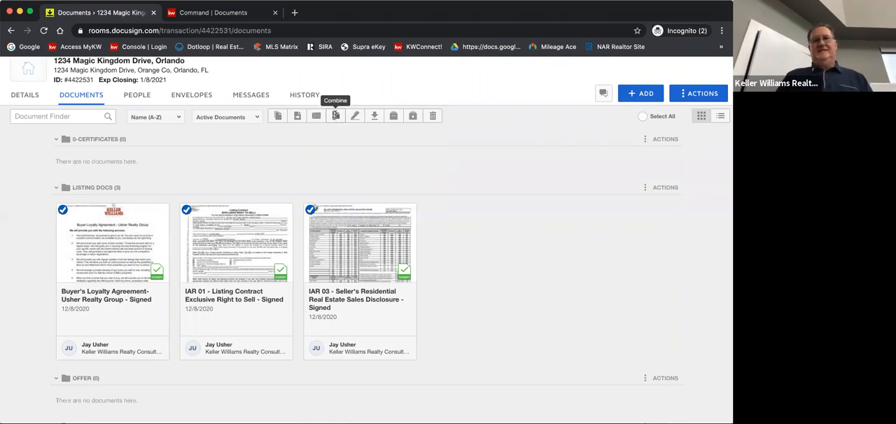
click(335, 116)
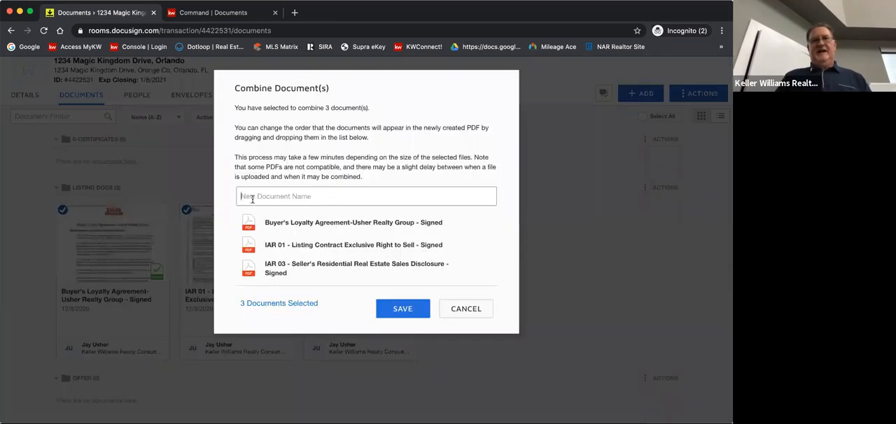
Name the combined document "Listing Agreement - Signed" and save it
text(Listing Agreement)
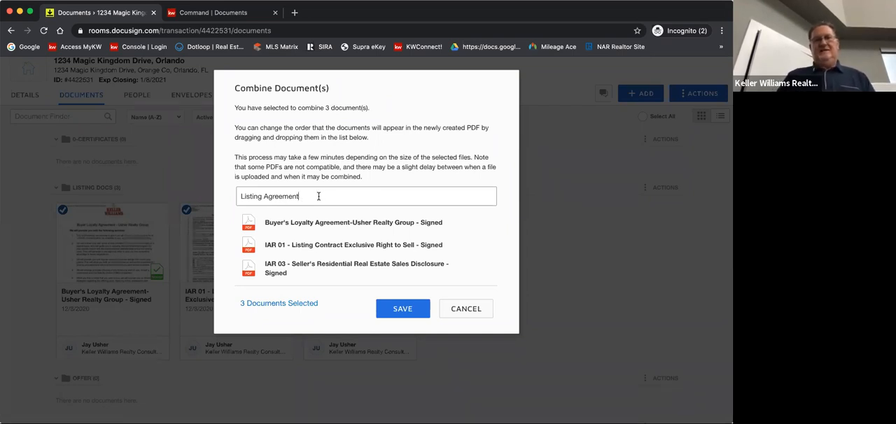
text(- Si)
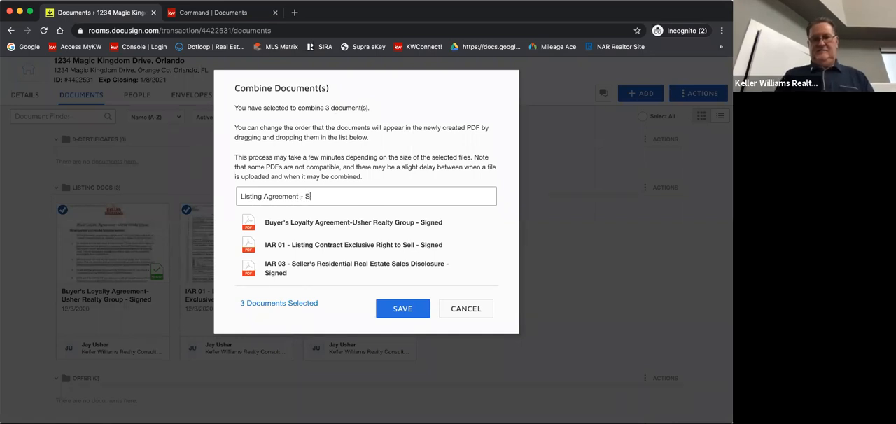
key(BackSpace)
key(BackSpace)
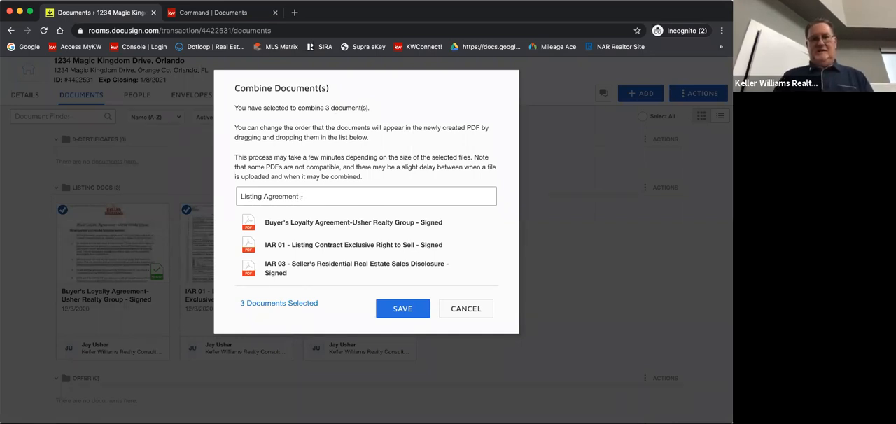
text(Signed)
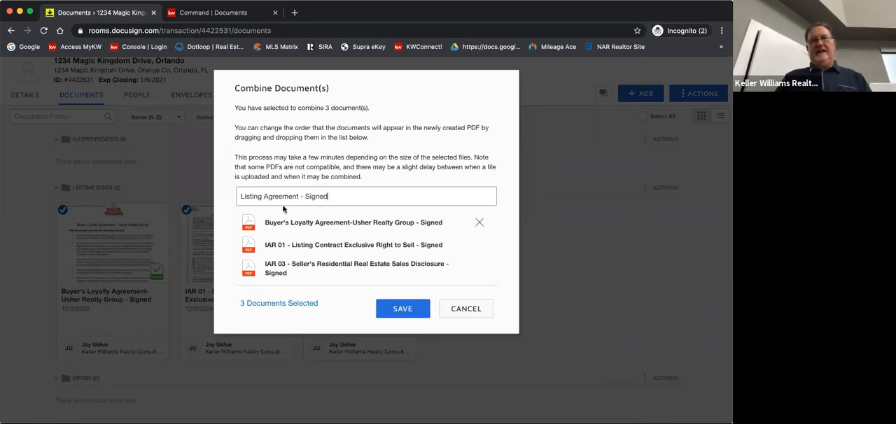
click(403, 312)
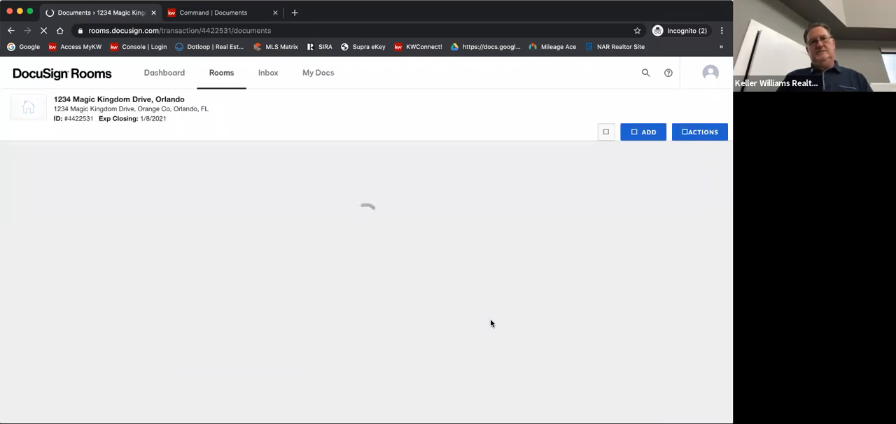
Expand Room Docs, open the combined Listing Agreement - Signed document for preview, and close the preview
scroll(491, 323, down, 5)
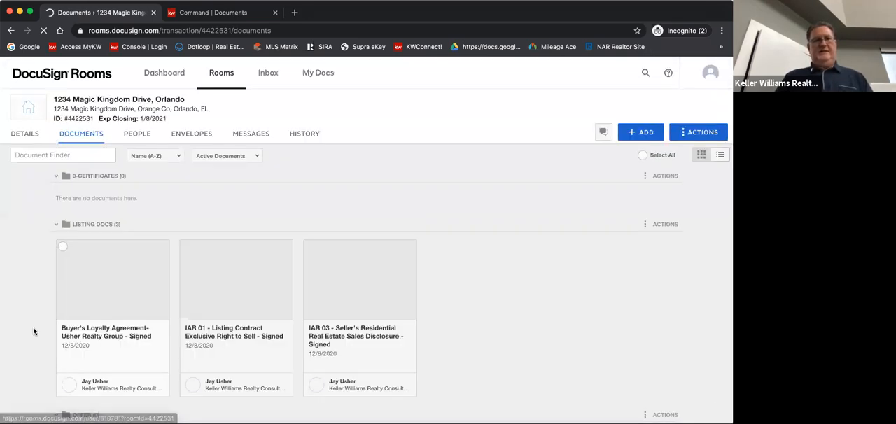
scroll(34, 331, down, 5)
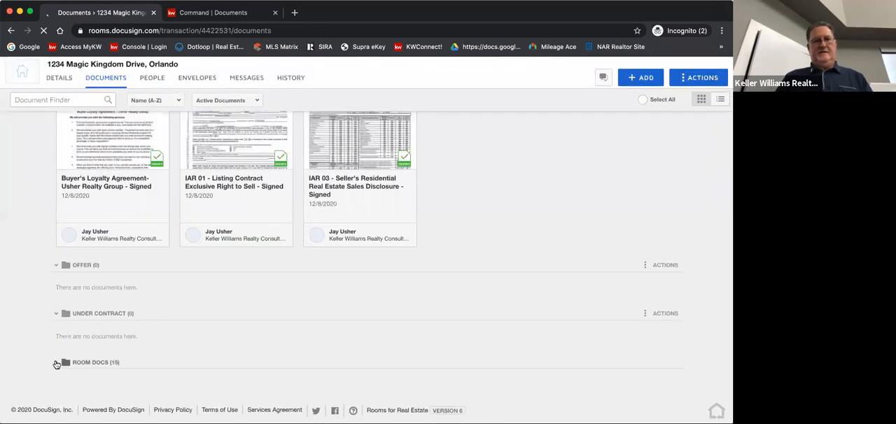
click(56, 362)
scroll(34, 327, down, 2)
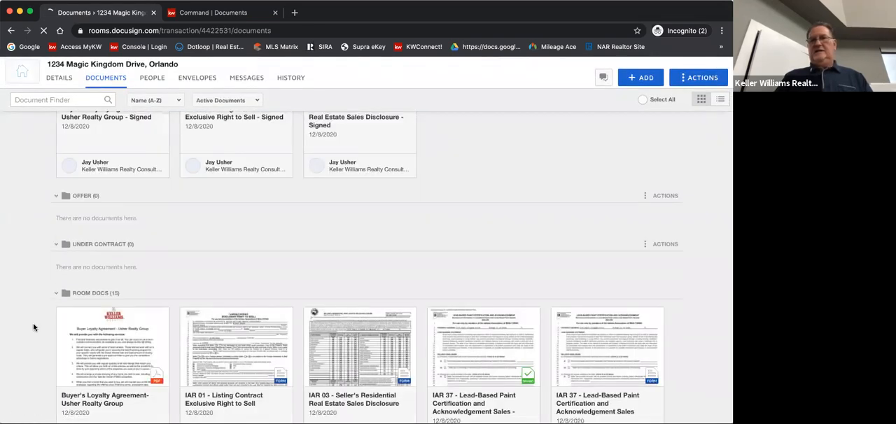
scroll(34, 327, down, 10)
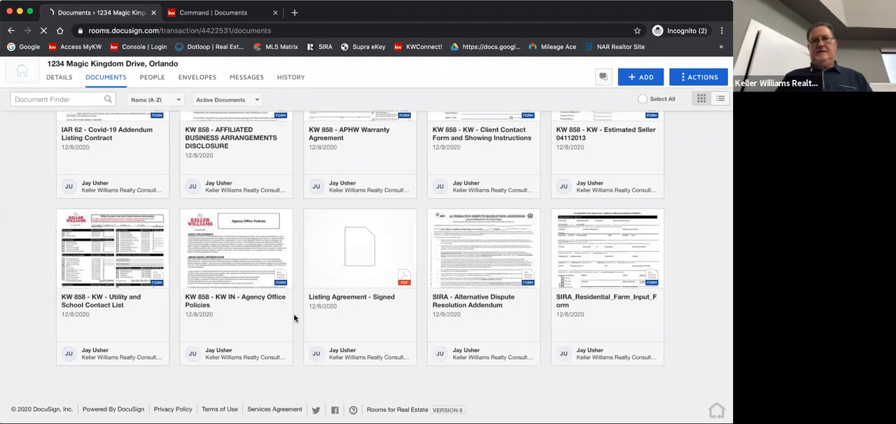
click(370, 259)
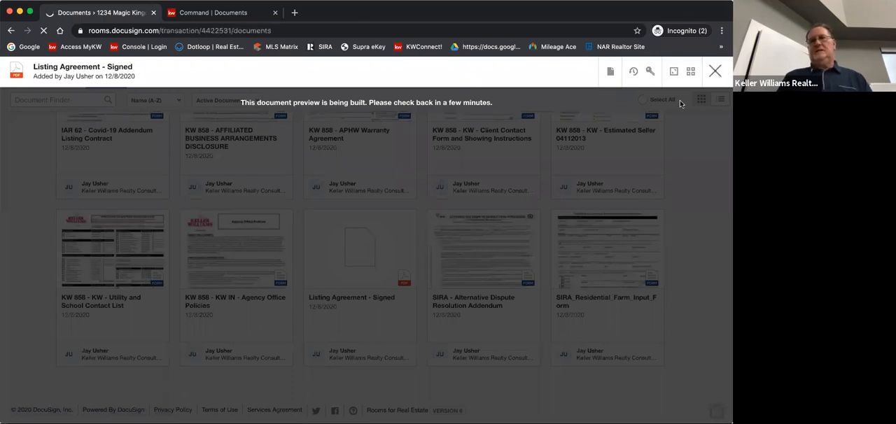
click(715, 72)
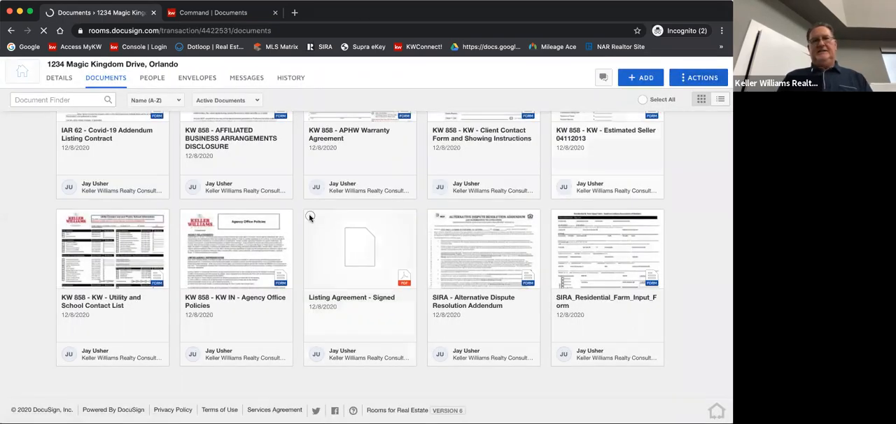
Try to split the combined Listing Agreement - Signed document in Room Docs, then close it
click(311, 217)
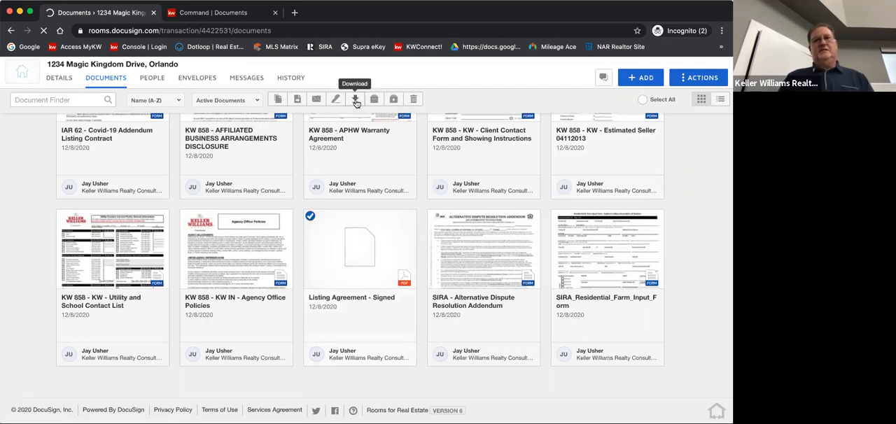
click(310, 217)
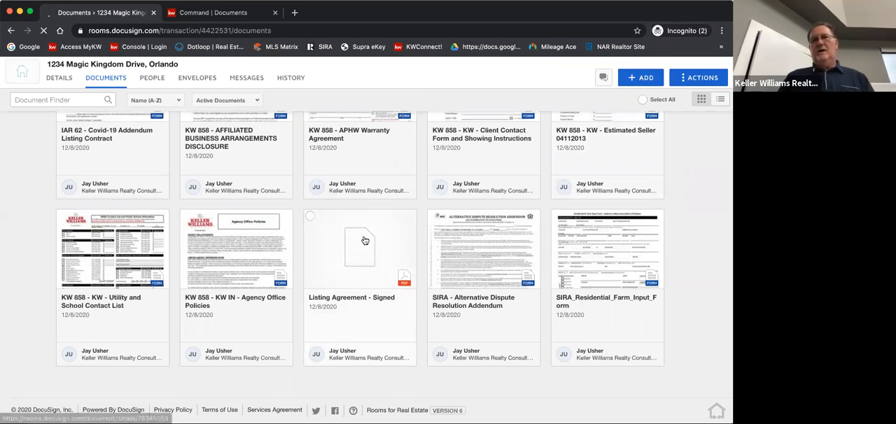
click(392, 246)
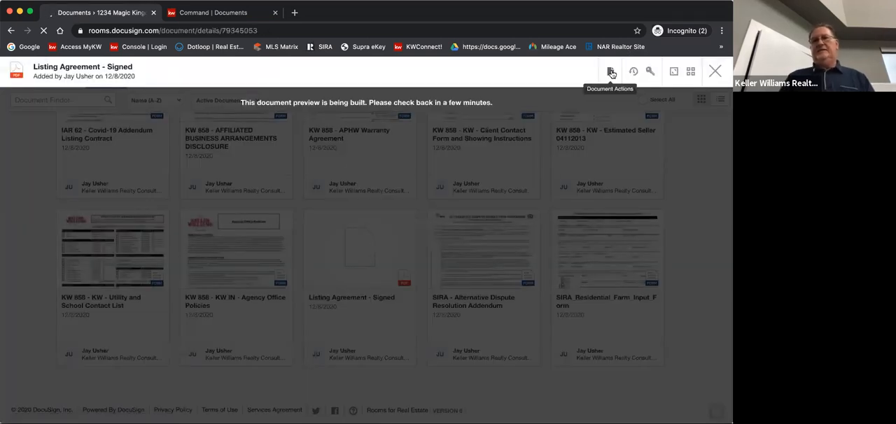
click(611, 72)
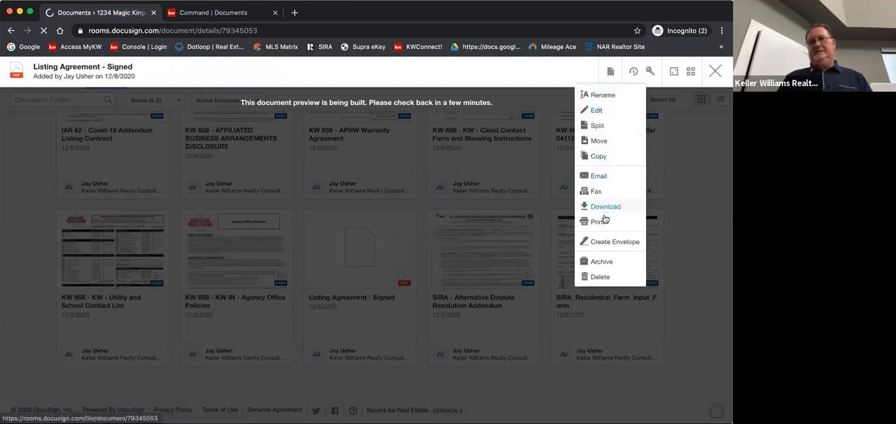
click(599, 129)
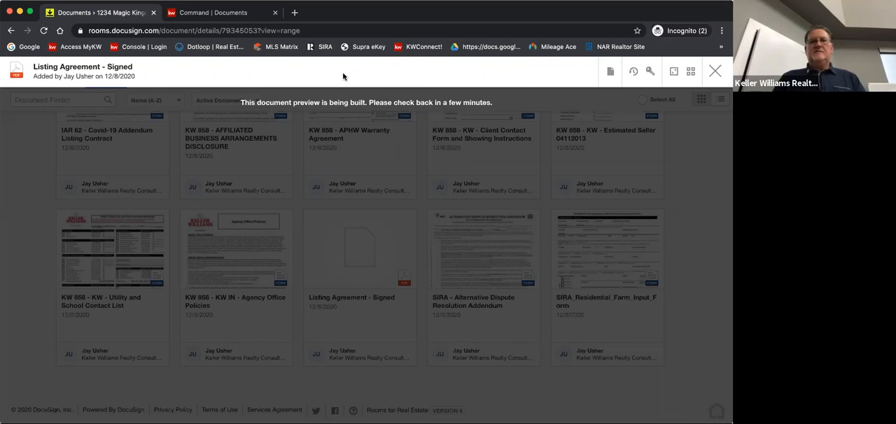
click(717, 72)
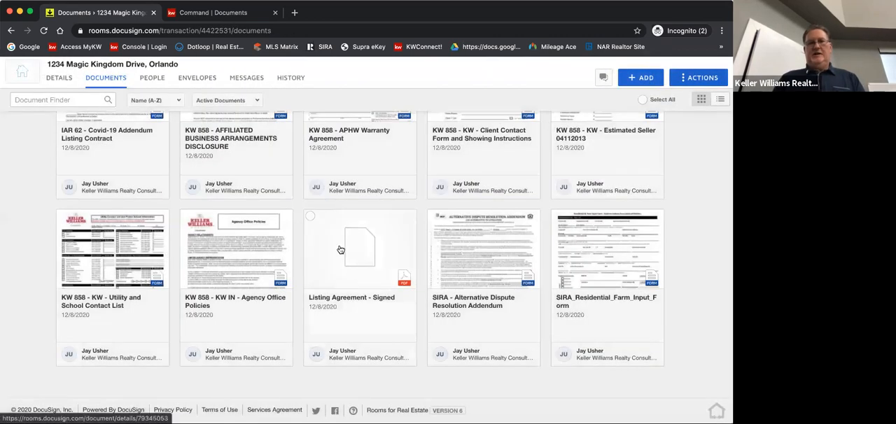
Open the combined Listing Agreement - Signed document again and start splitting its PDF
click(310, 216)
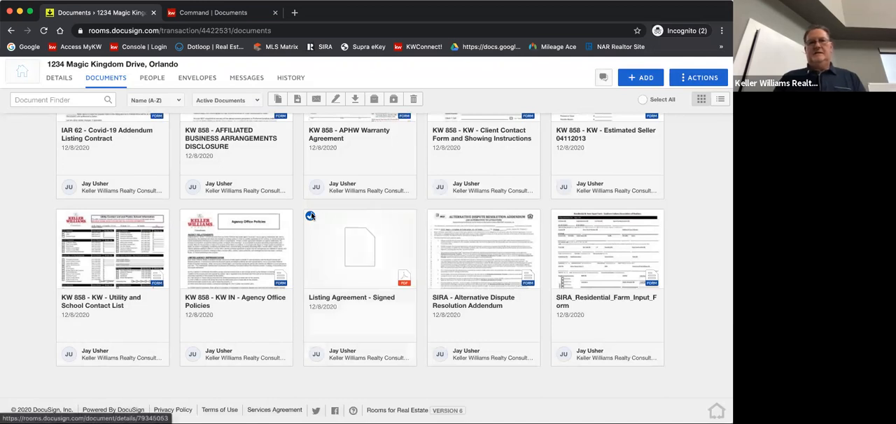
click(356, 242)
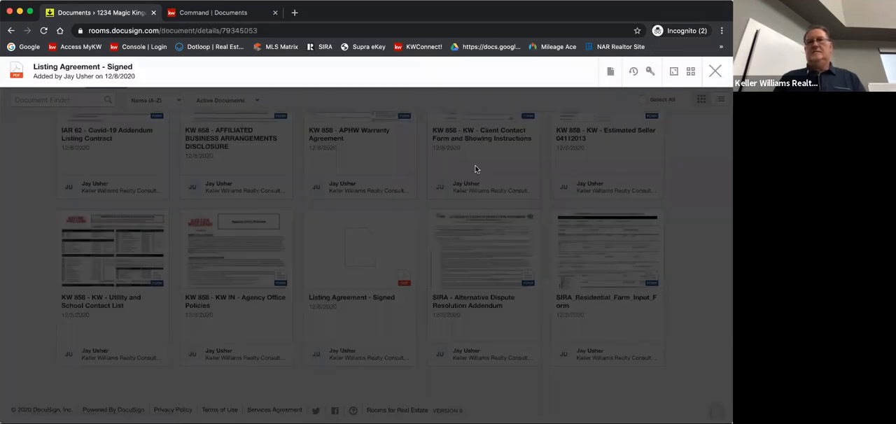
click(609, 71)
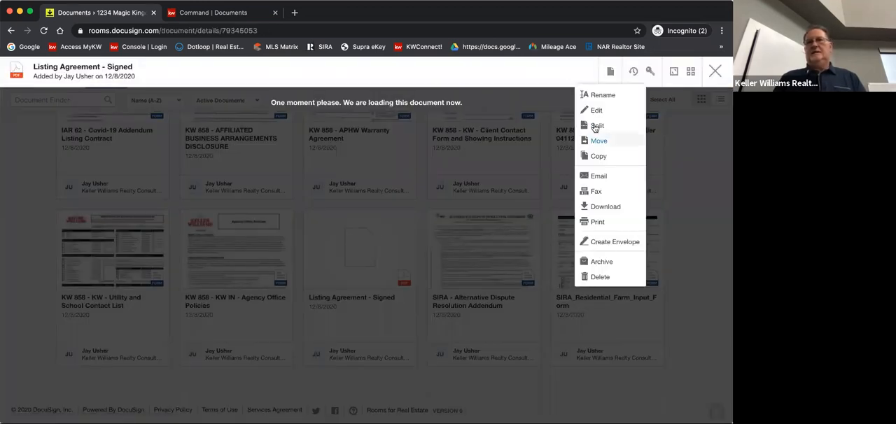
click(596, 126)
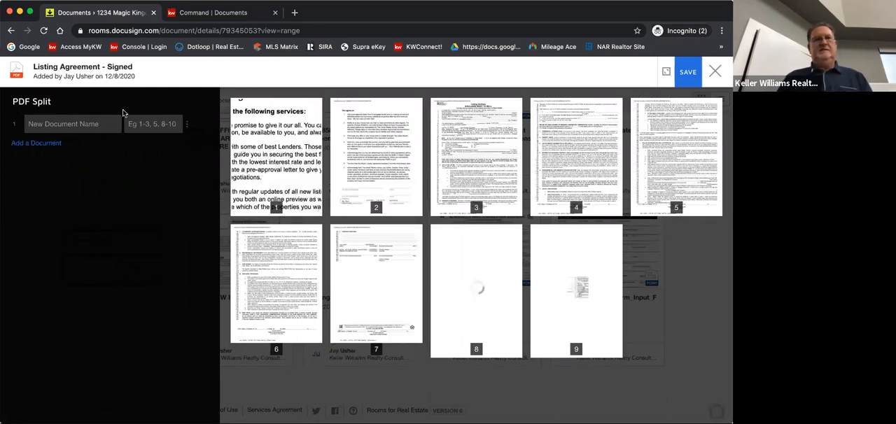
Name the first split document "BA Agreement" and assign it pages 1-2
click(62, 122)
text(BA Agfreement)
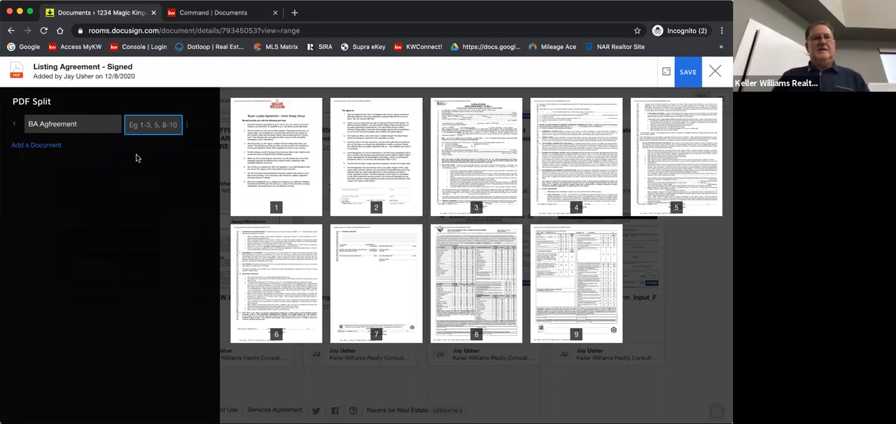
click(51, 124)
key(BackSpace)
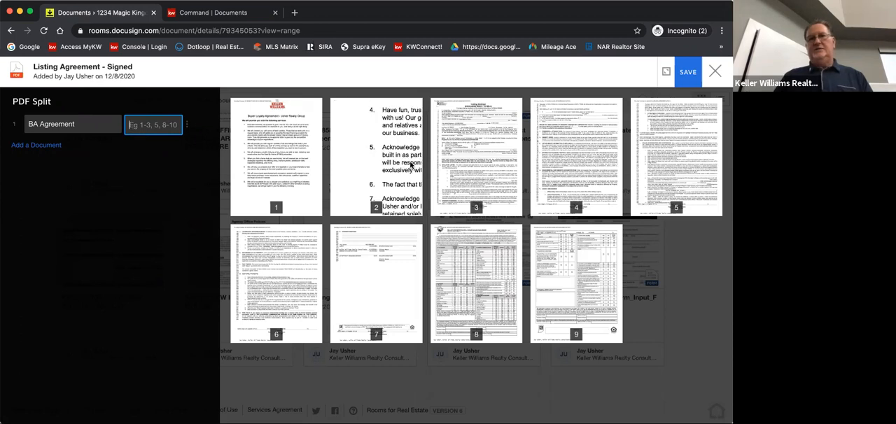
text(1)
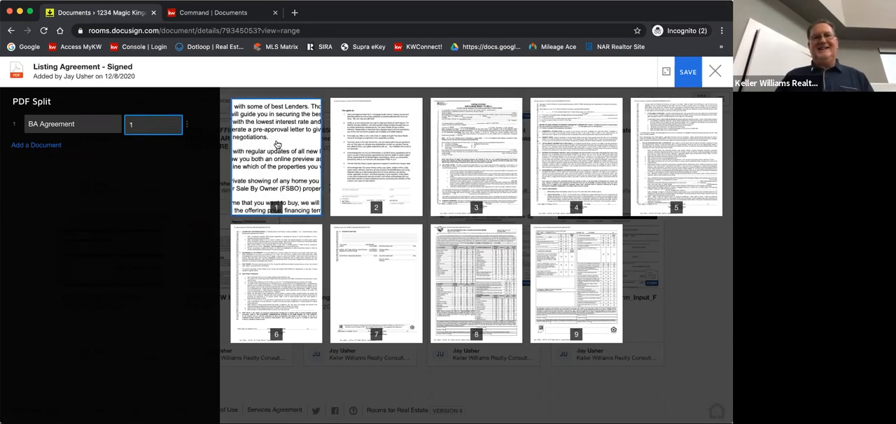
text(-2)
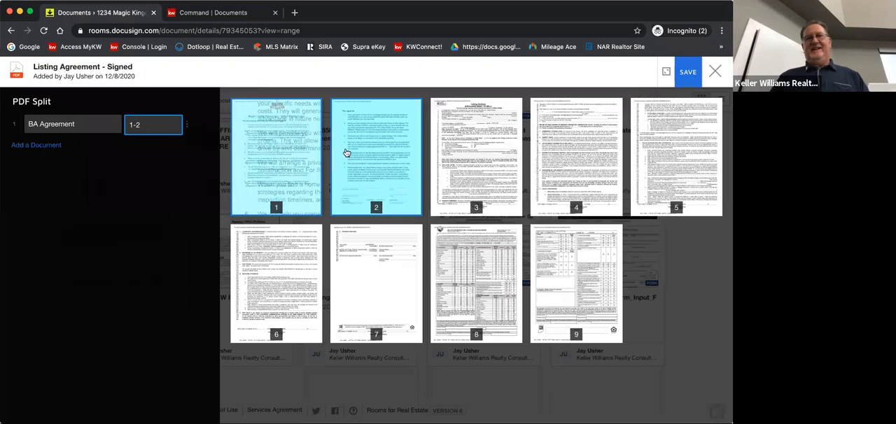
Add a second split document with pages 3-7 named "Listing Agreement", and add a third document entry
click(24, 148)
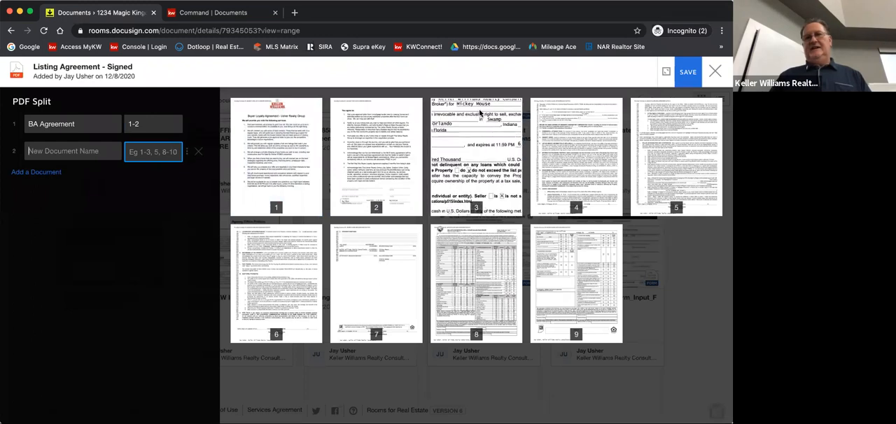
click(481, 112)
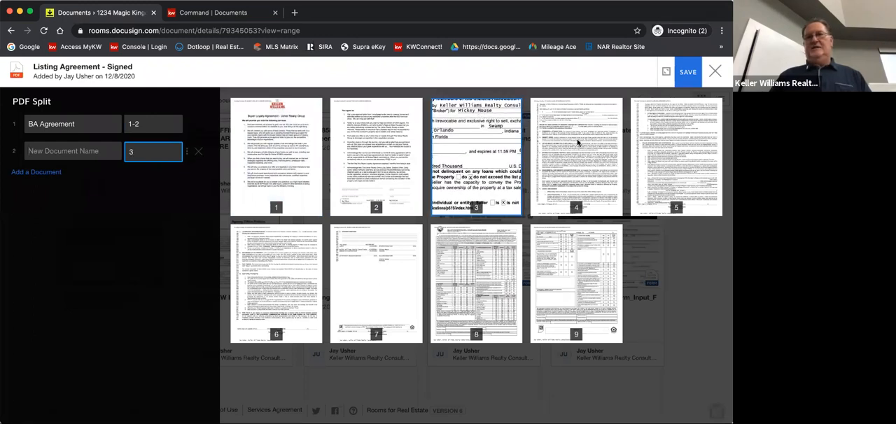
click(585, 143)
click(676, 144)
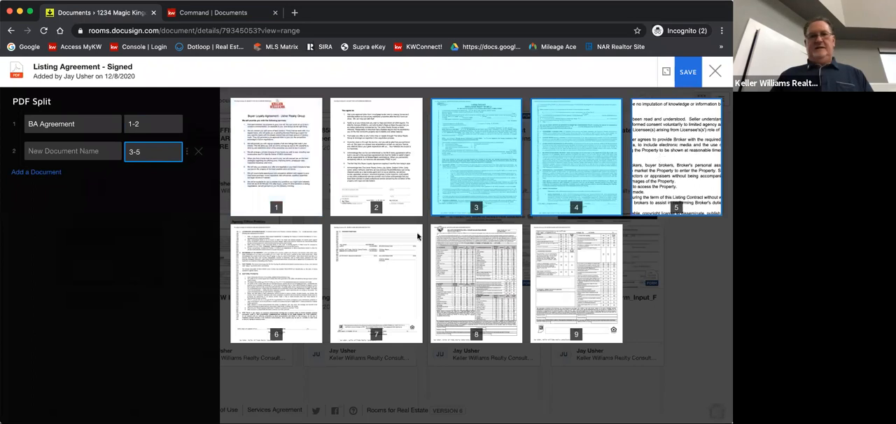
click(315, 276)
click(376, 290)
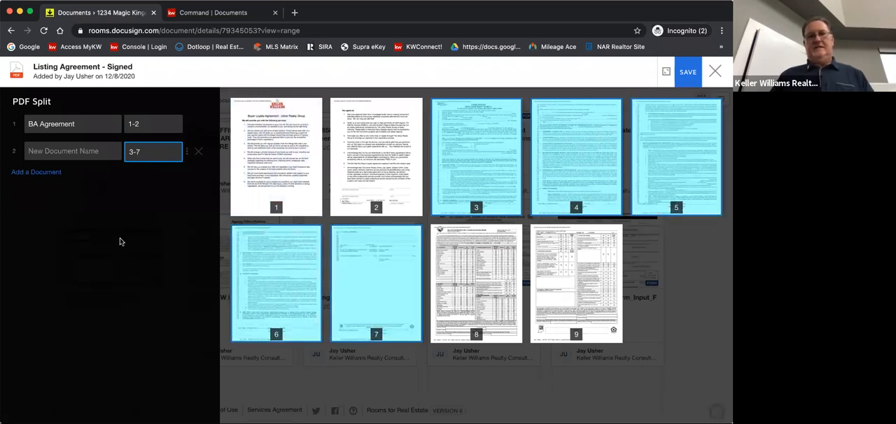
click(37, 173)
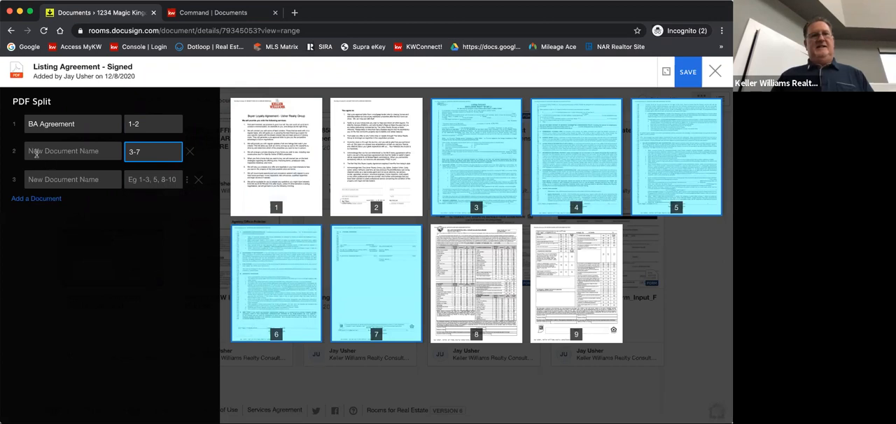
click(35, 153)
text(List)
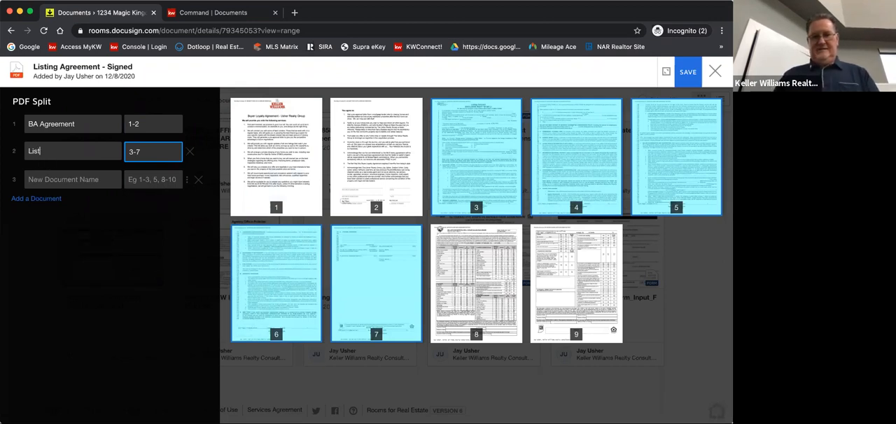
text(ing Agr)
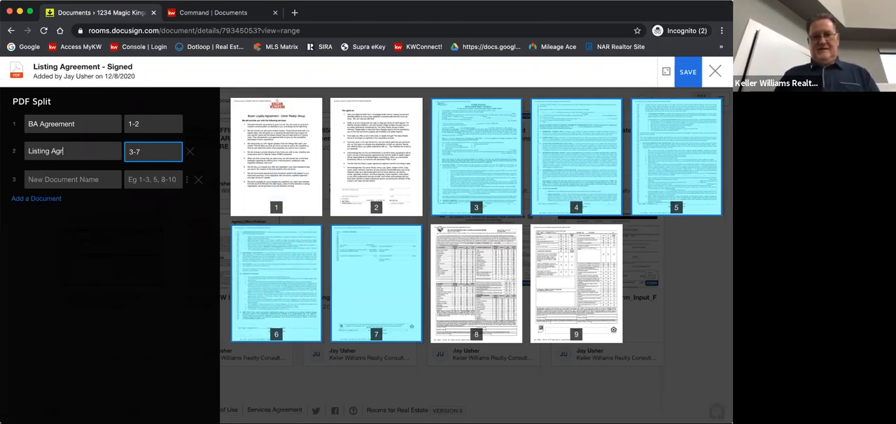
text(eement)
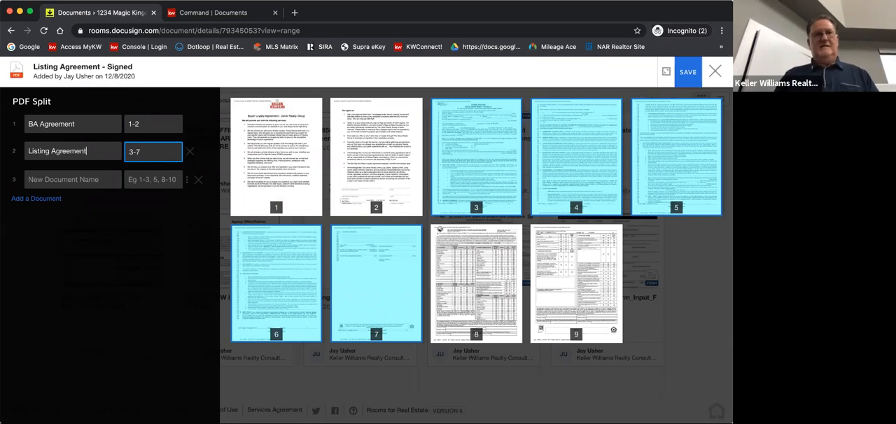
Name the third split document "Seller's Disclosure", assign it pages 8-9, and save the split
click(44, 184)
text(Sellker's Dis)
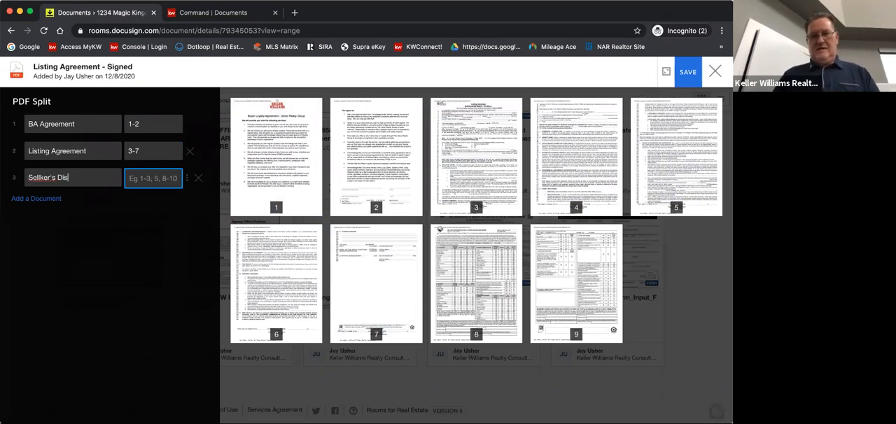
text(closure)
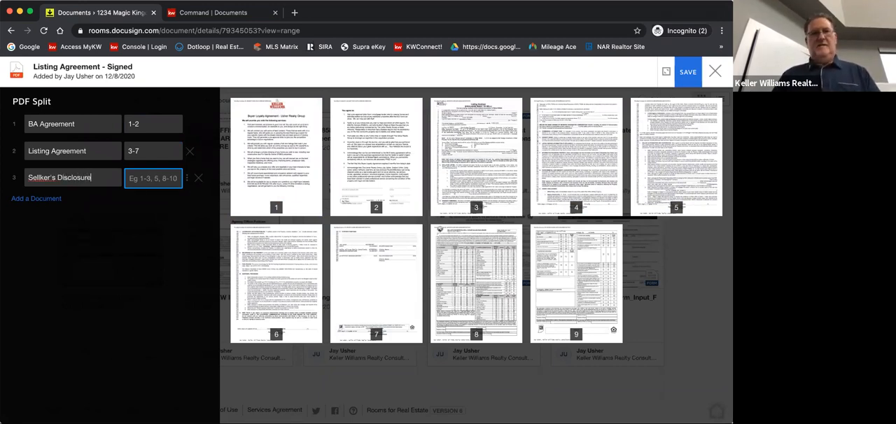
click(42, 177)
key(BackSpace)
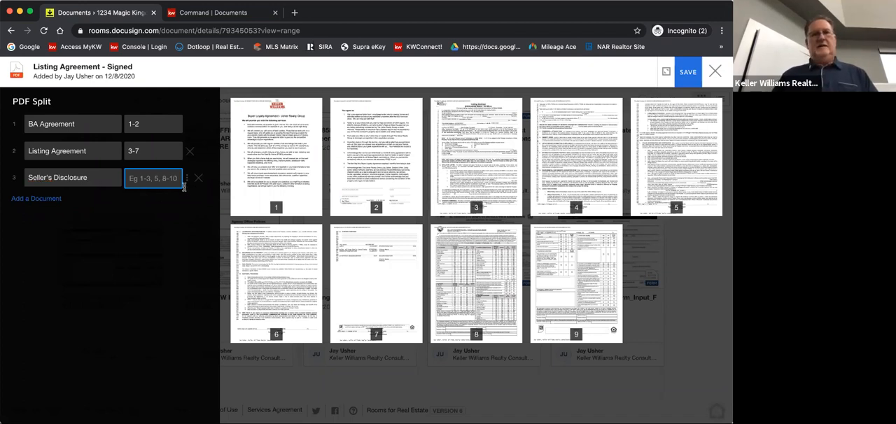
click(474, 266)
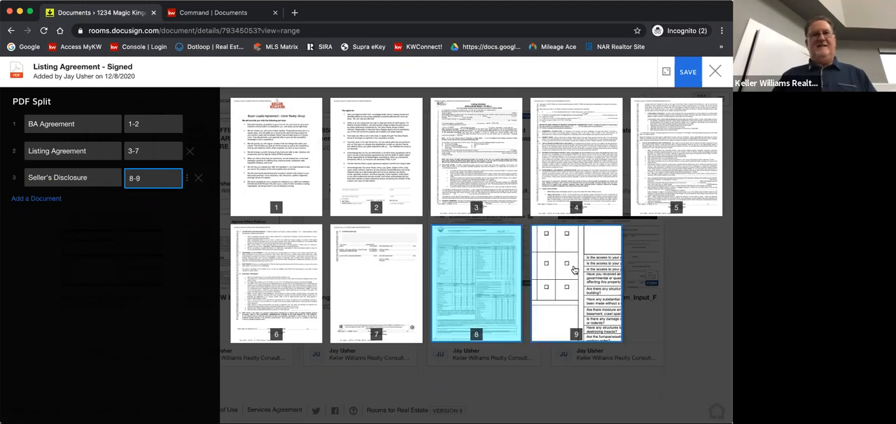
click(535, 313)
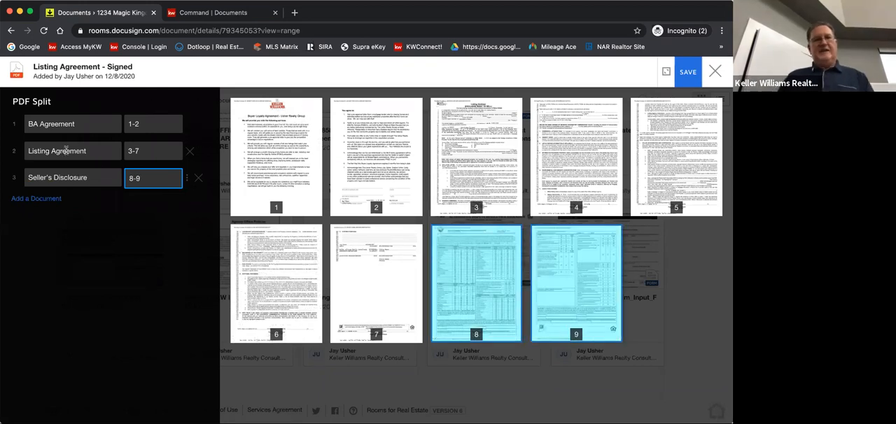
click(690, 72)
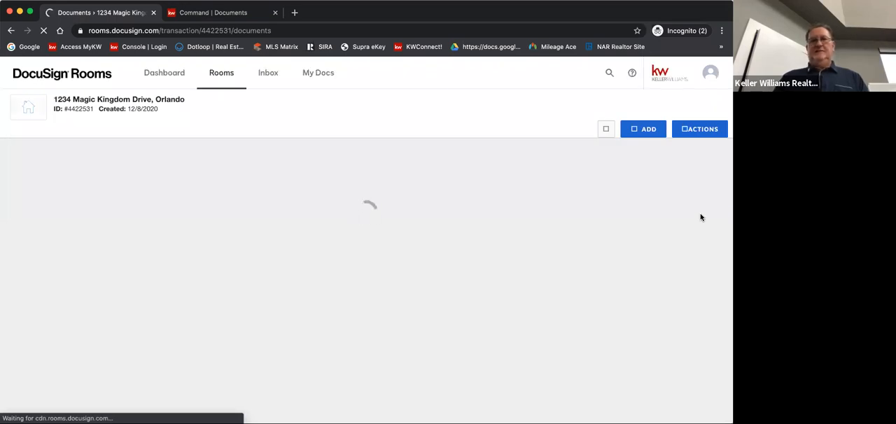
Look through the Room Docs folder for the newly split BA Agreement, Listing Agreement and Seller's Disclosure documents
scroll(702, 217, up, 10)
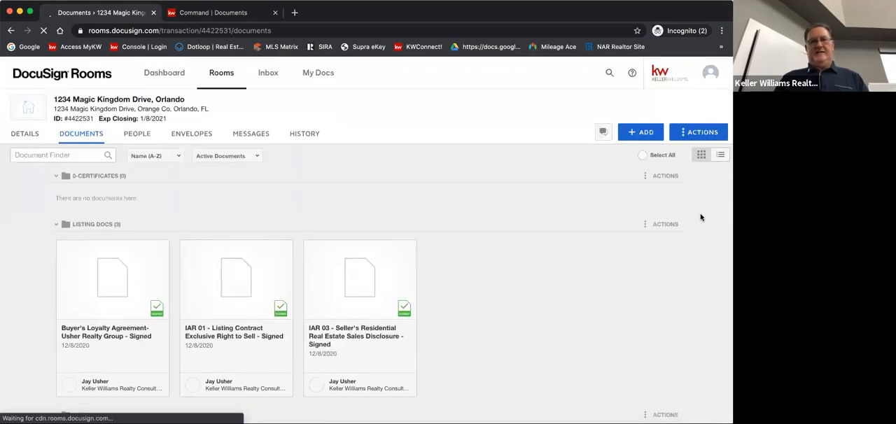
scroll(702, 217, down, 4)
scroll(702, 218, down, 5)
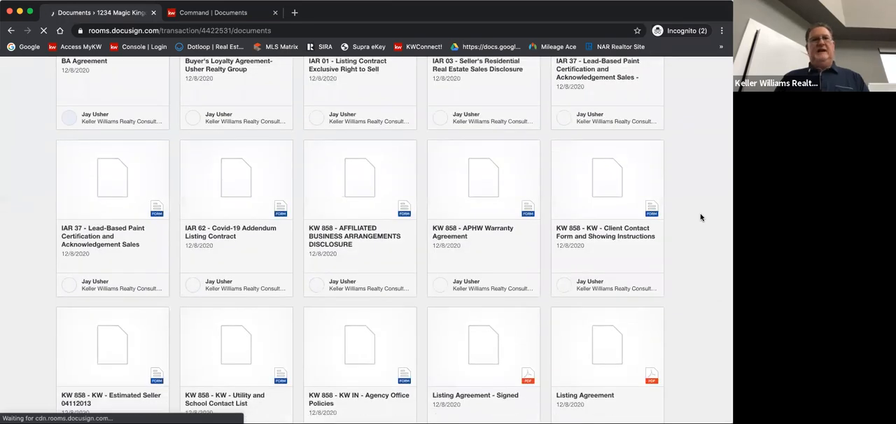
scroll(701, 218, down, 5)
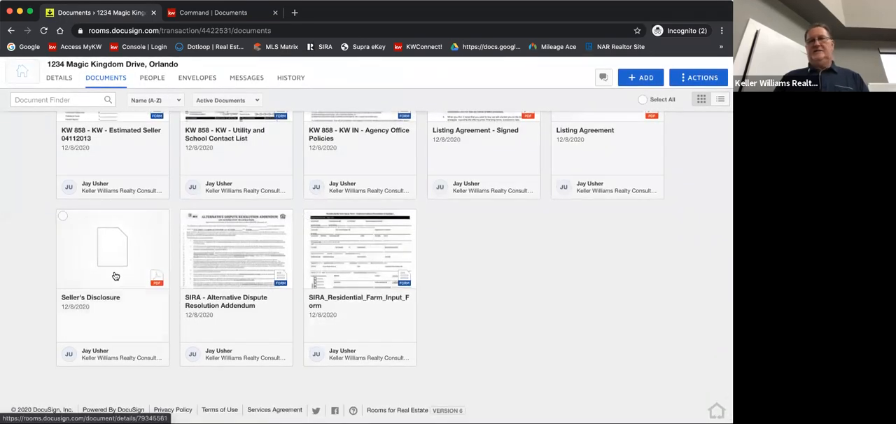
scroll(587, 176, up, 3)
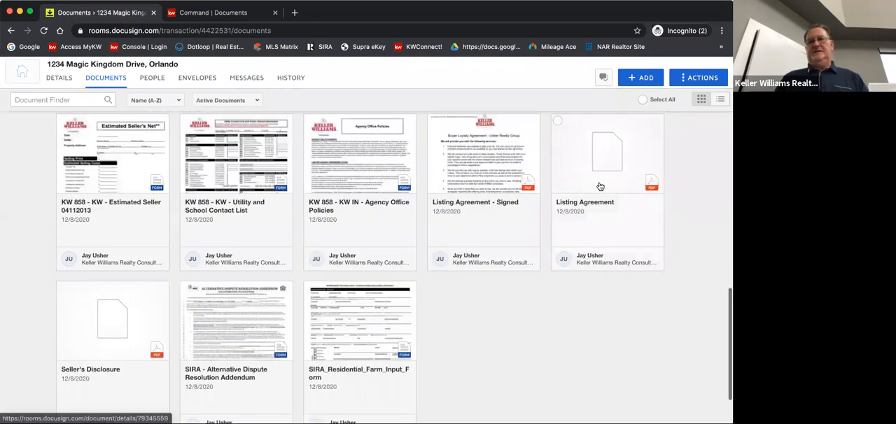
scroll(600, 186, up, 1)
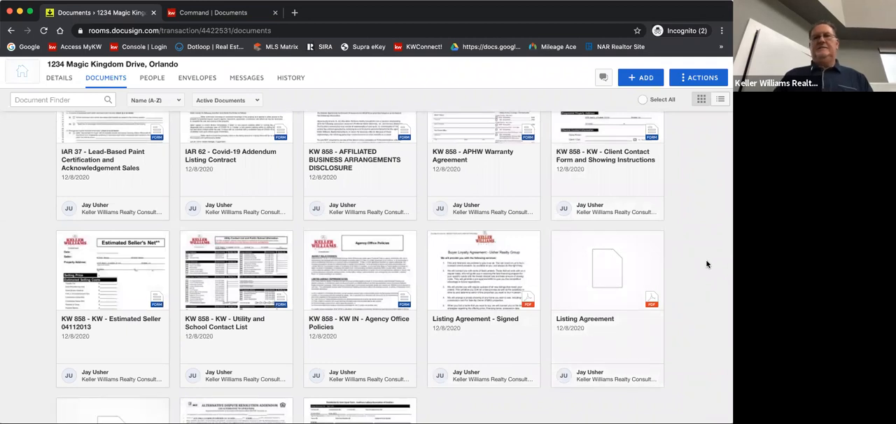
scroll(706, 263, up, 2)
scroll(708, 264, up, 2)
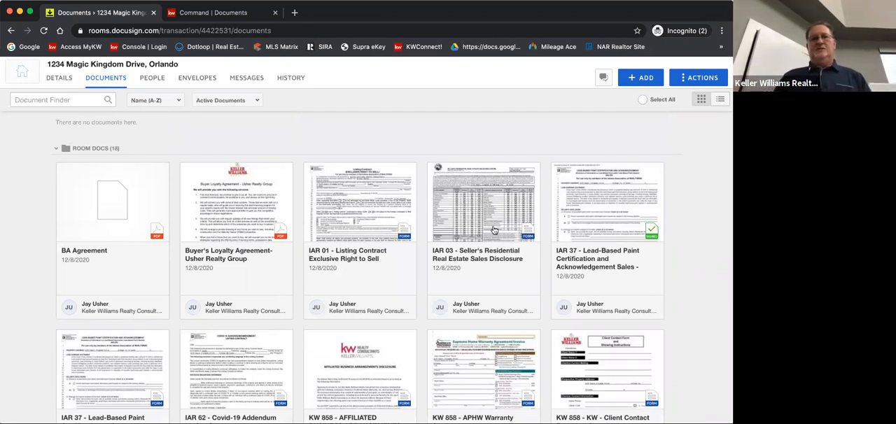
Open the unsigned Buyer's Loyalty Agreement from Room Docs, view its available document actions, and close the document
click(238, 215)
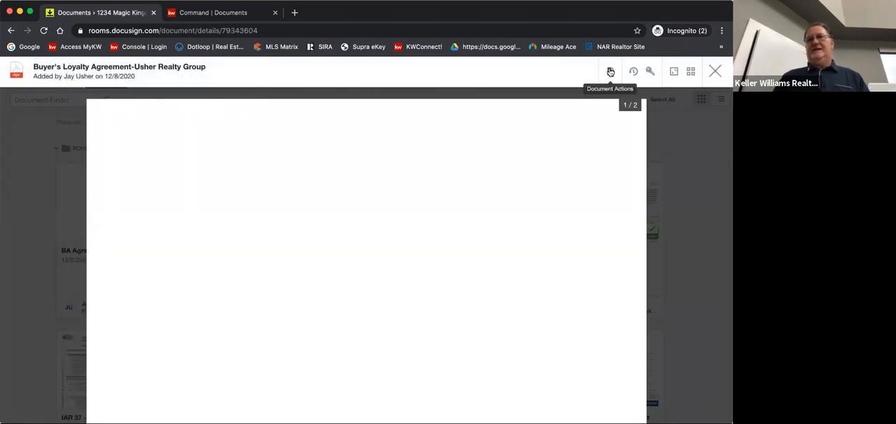
click(610, 72)
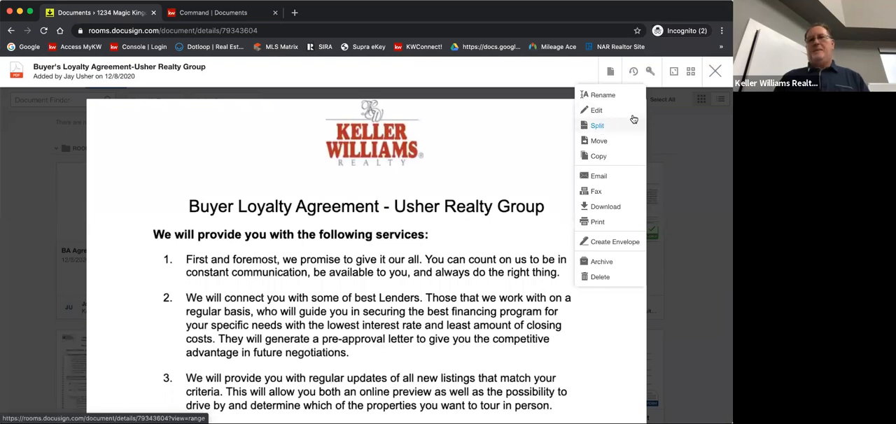
click(715, 73)
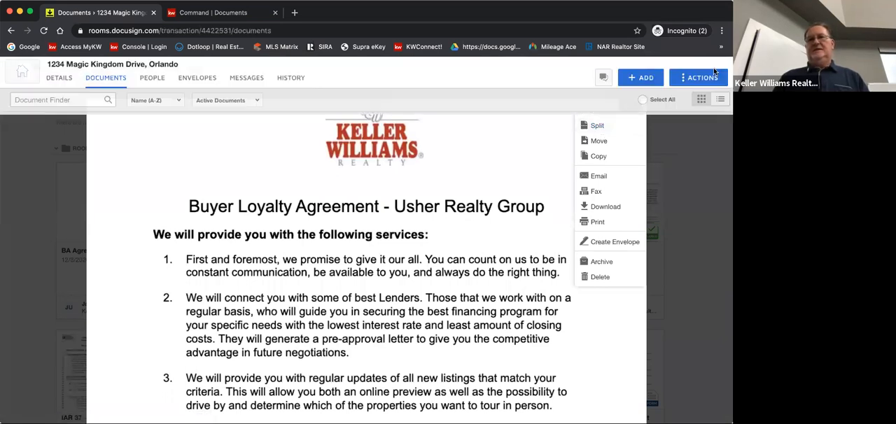
Look through the room's document folders from Room Docs back up to Listing Docs and 0-Certificates
scroll(64, 210, down, 1)
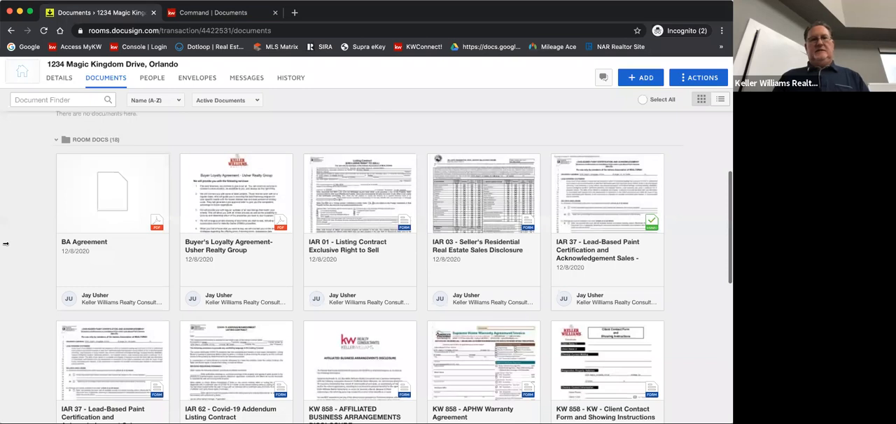
scroll(23, 276, up, 5)
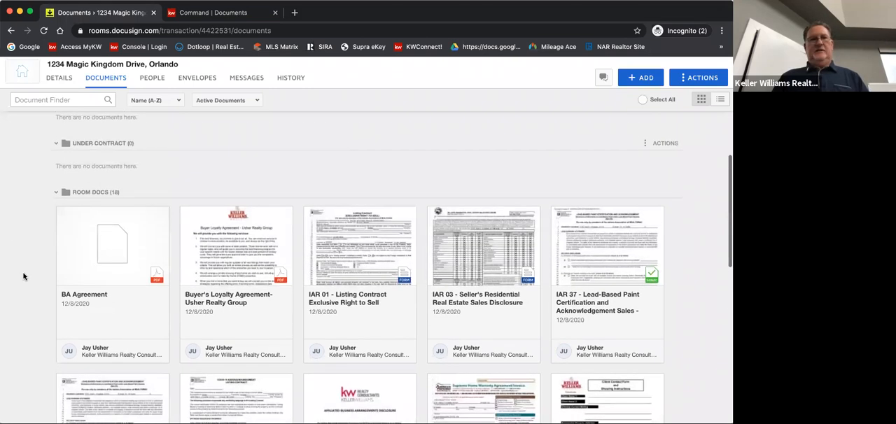
scroll(23, 276, down, 4)
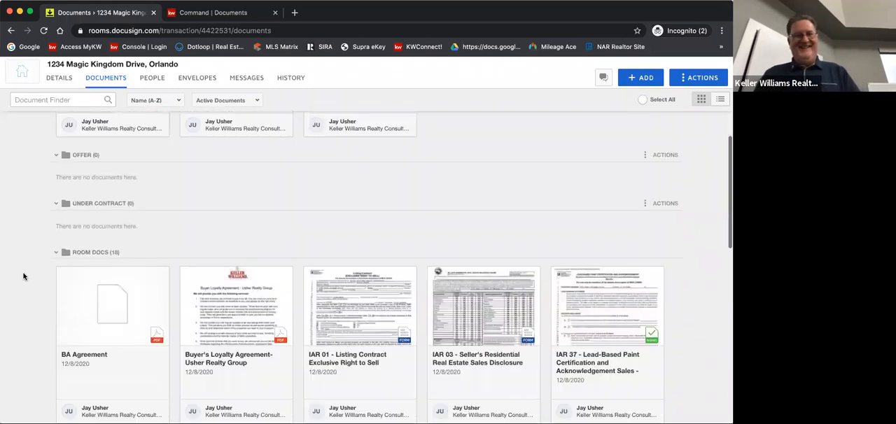
scroll(23, 277, up, 4)
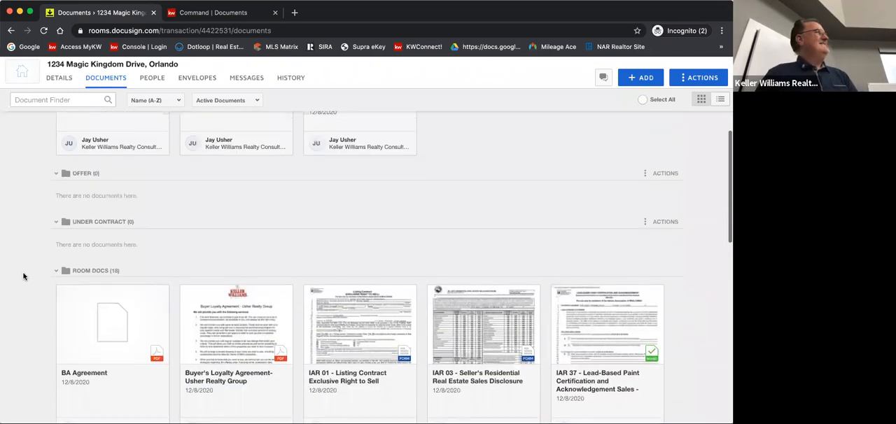
scroll(23, 277, up, 5)
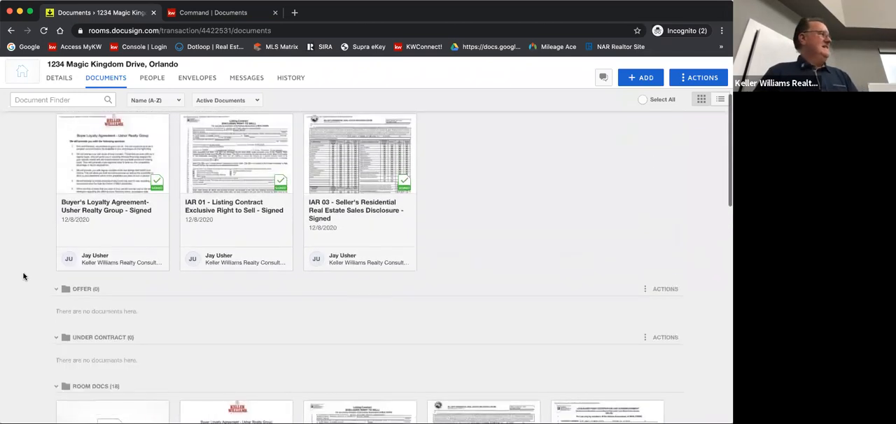
scroll(24, 277, up, 1)
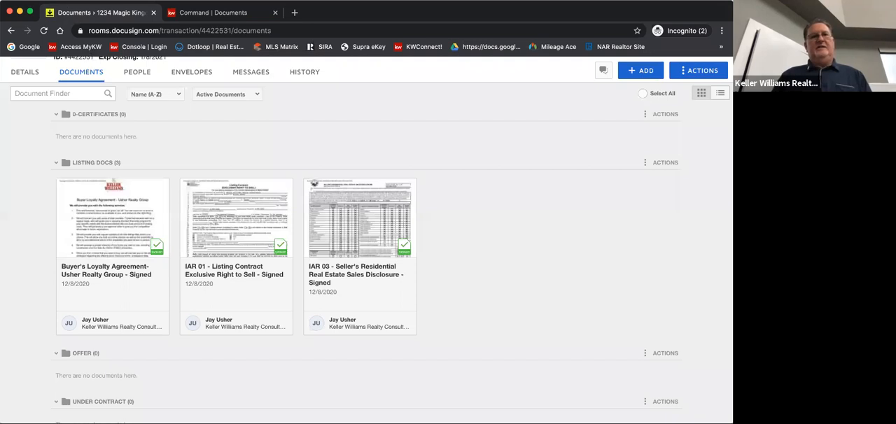
click(69, 0)
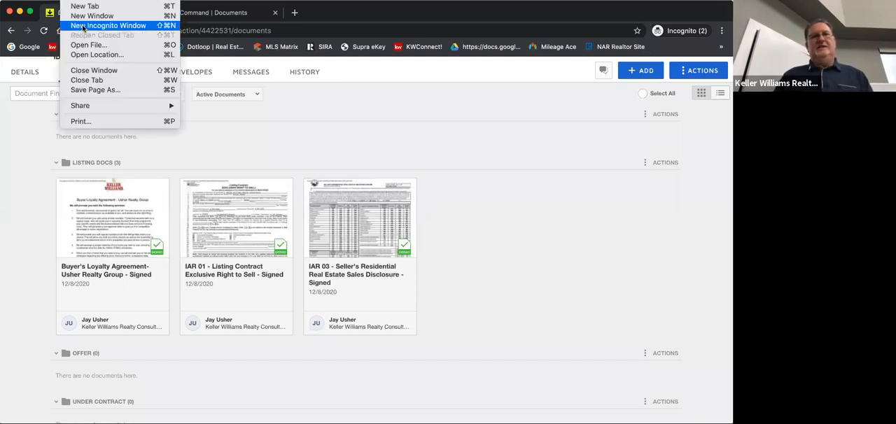
click(360, 9)
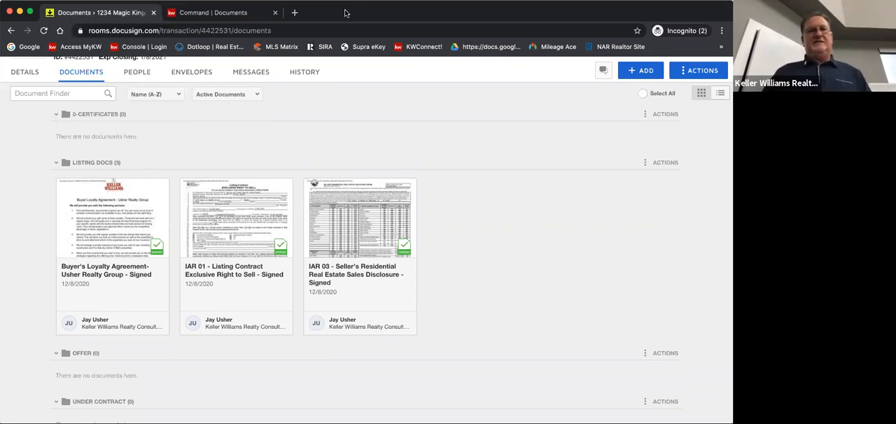
click(69, 0)
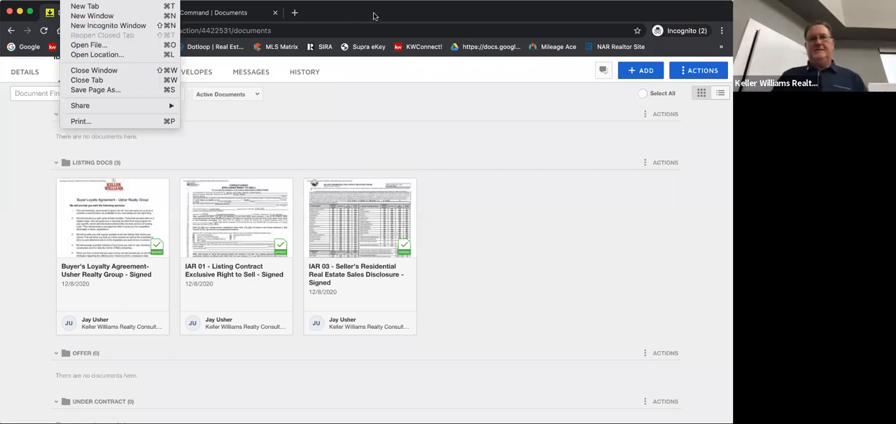
click(282, 57)
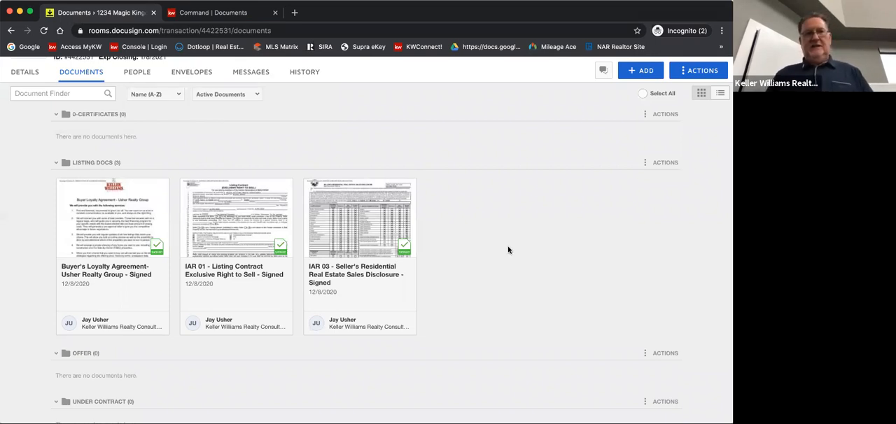
scroll(508, 250, up, 2)
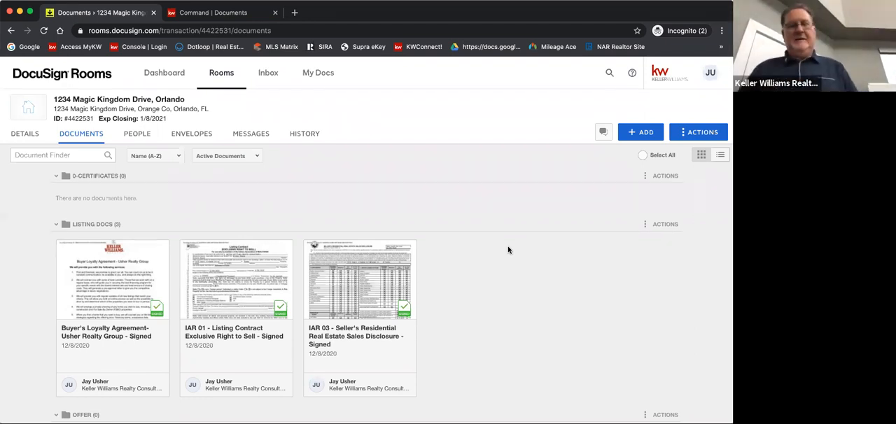
scroll(508, 250, down, 1)
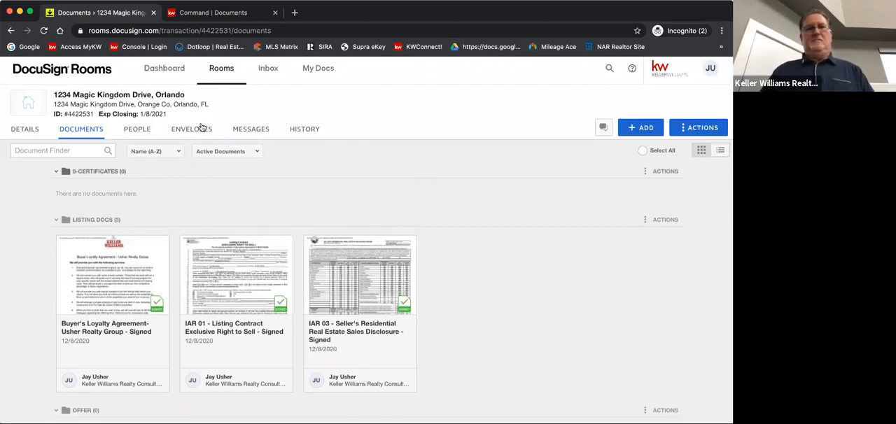
Review the room's people, envelopes, and history of envelope and detail updates
click(136, 131)
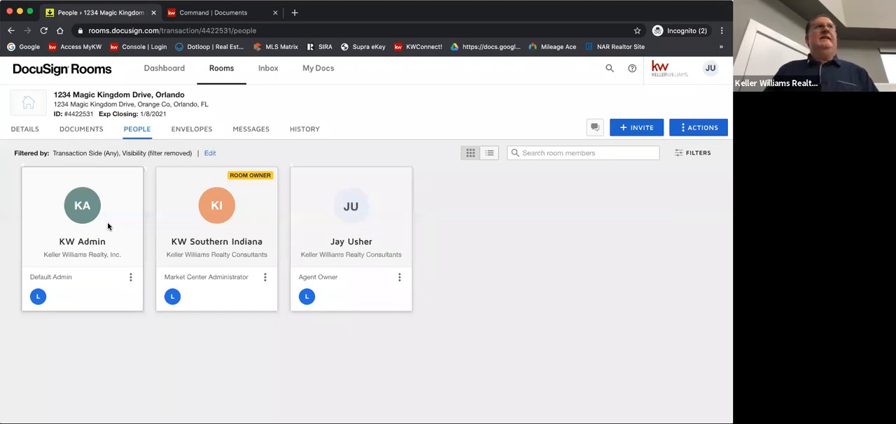
click(193, 132)
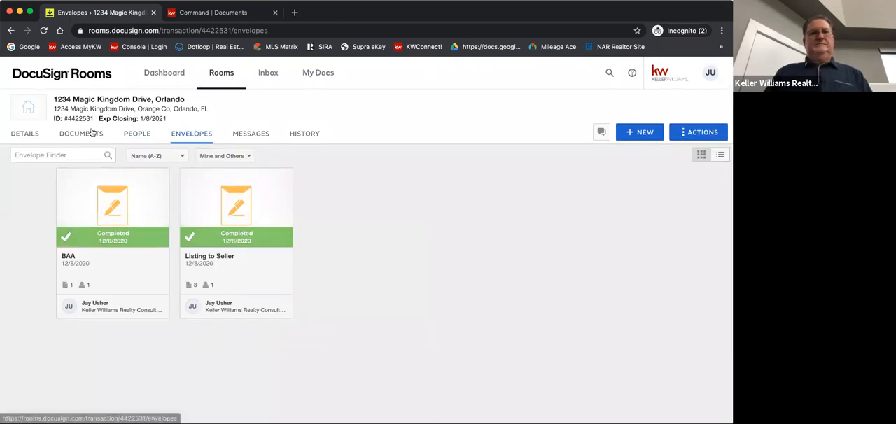
click(305, 139)
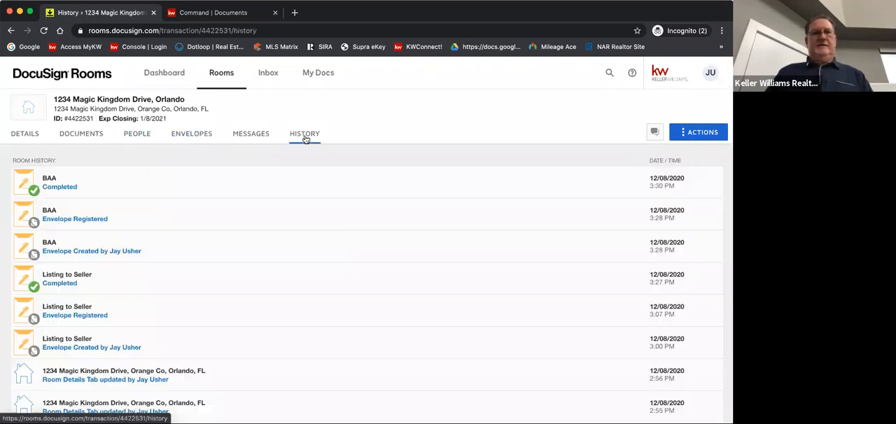
scroll(174, 295, down, 5)
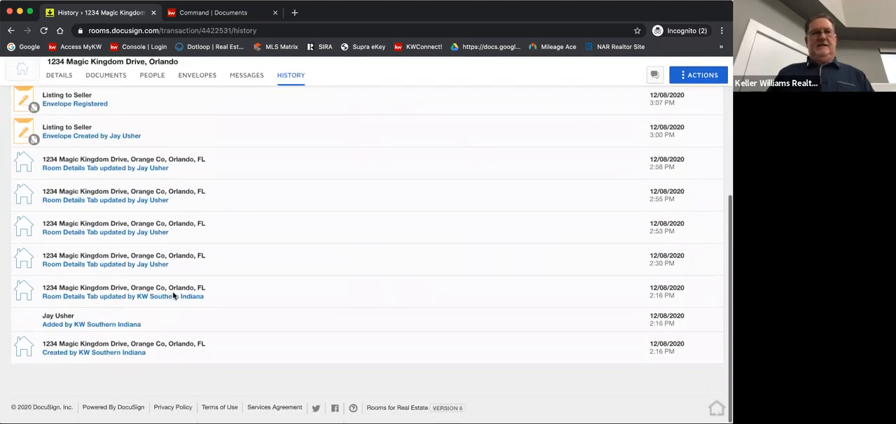
scroll(164, 214, up, 5)
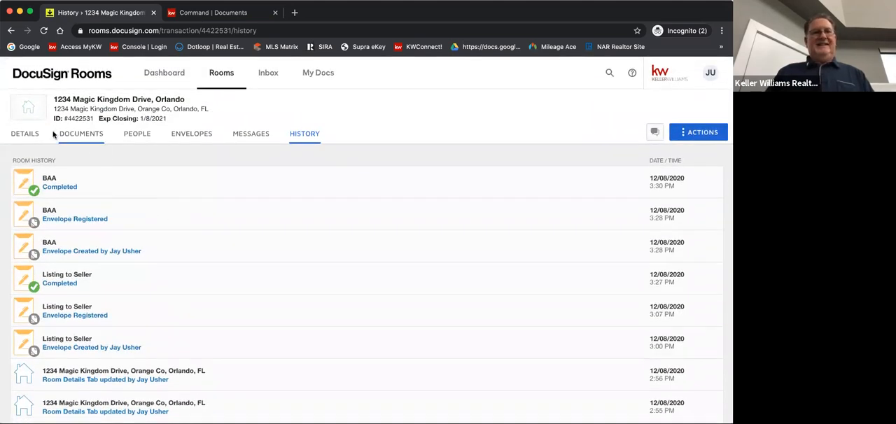
Review the room's details, including location, listing details and seller information, and return to the room's documents
click(74, 138)
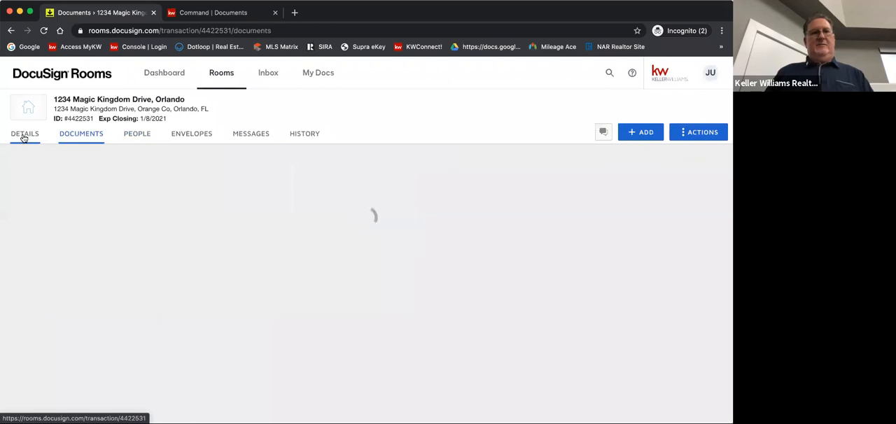
click(24, 138)
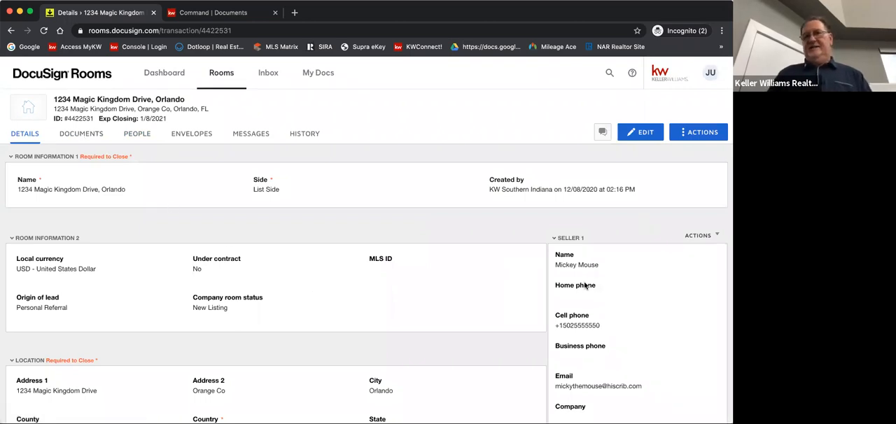
scroll(412, 292, down, 1)
scroll(412, 292, down, 7)
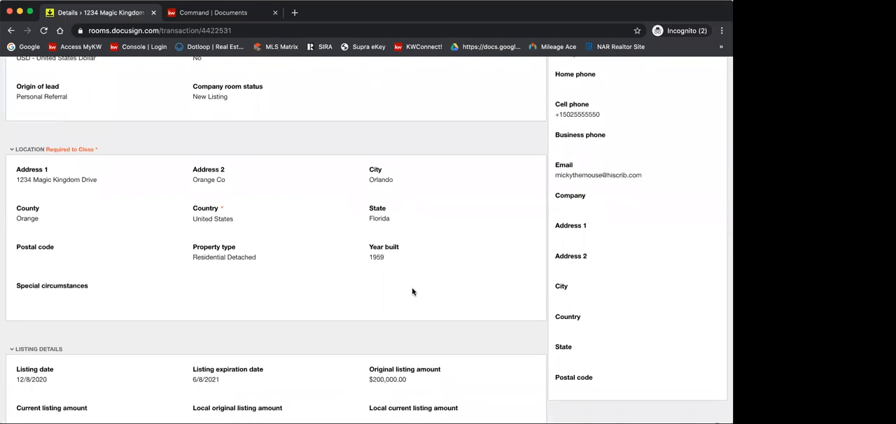
scroll(412, 292, down, 6)
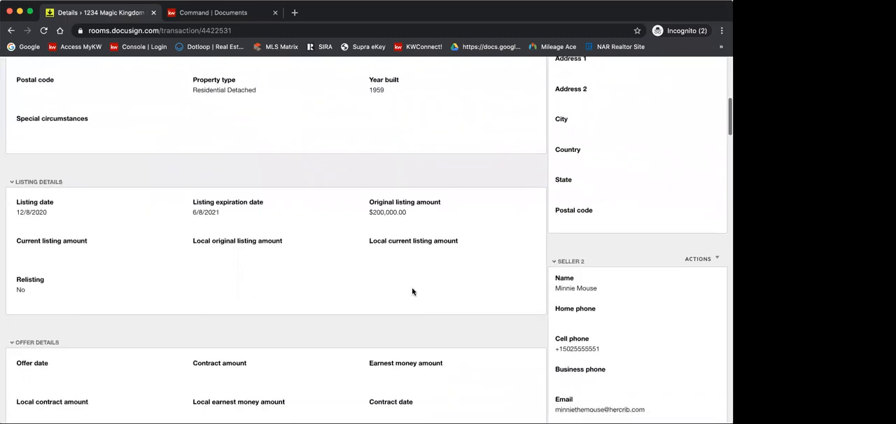
scroll(412, 292, up, 15)
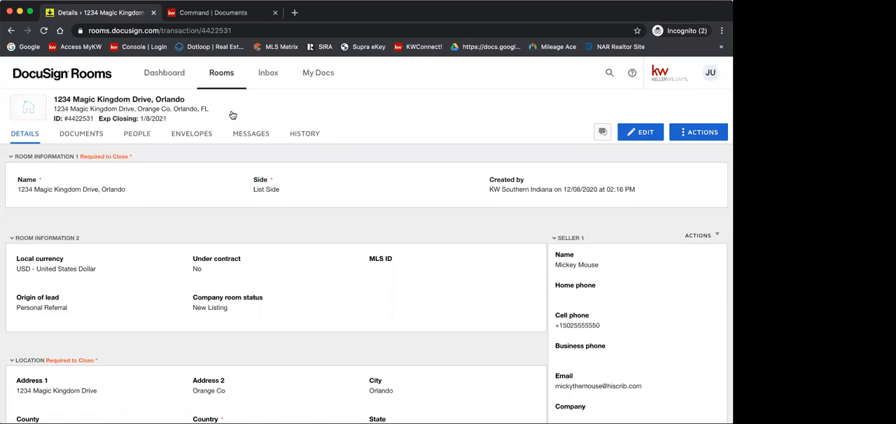
click(74, 140)
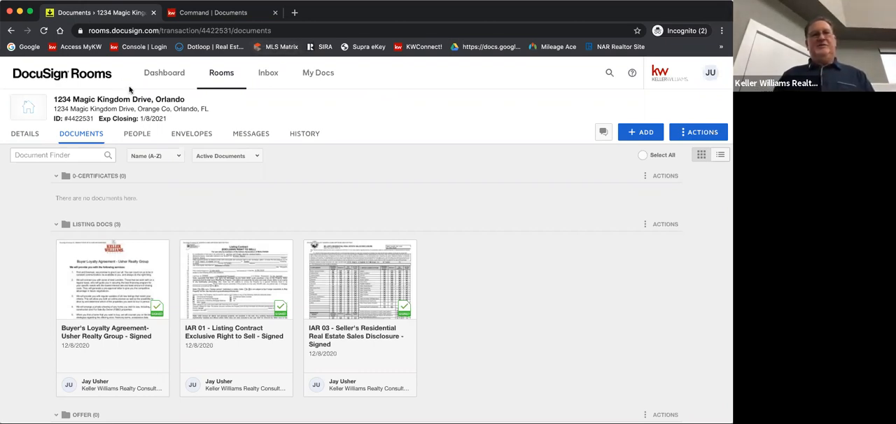
click(70, 1)
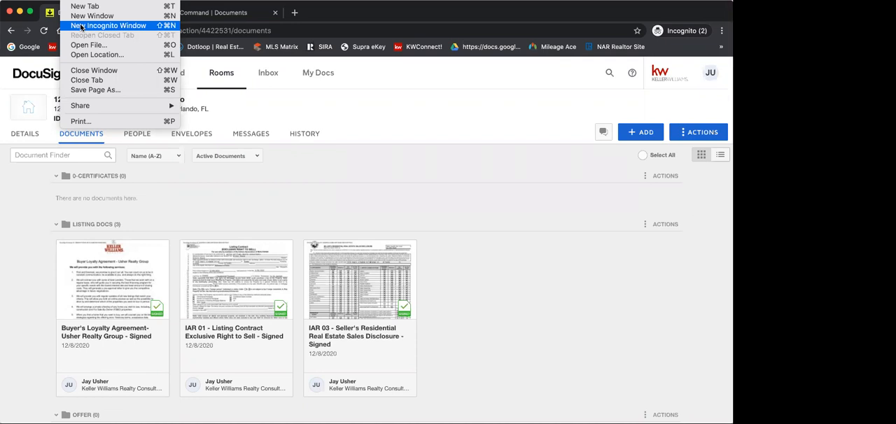
click(354, 7)
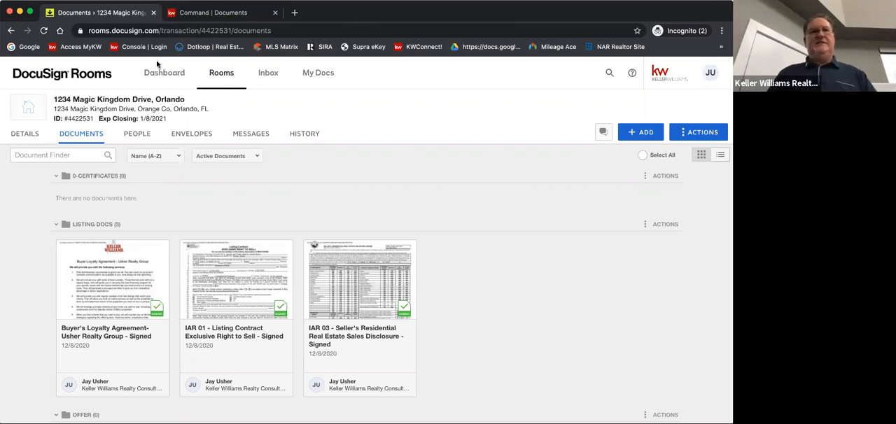
click(150, 0)
click(333, 12)
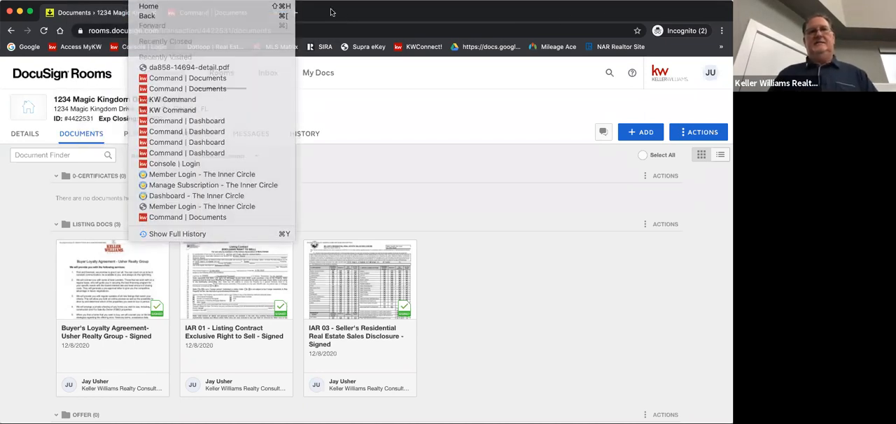
Switch to Command, check the connected applications in the account settings, and go back to the opportunities overview
click(210, 15)
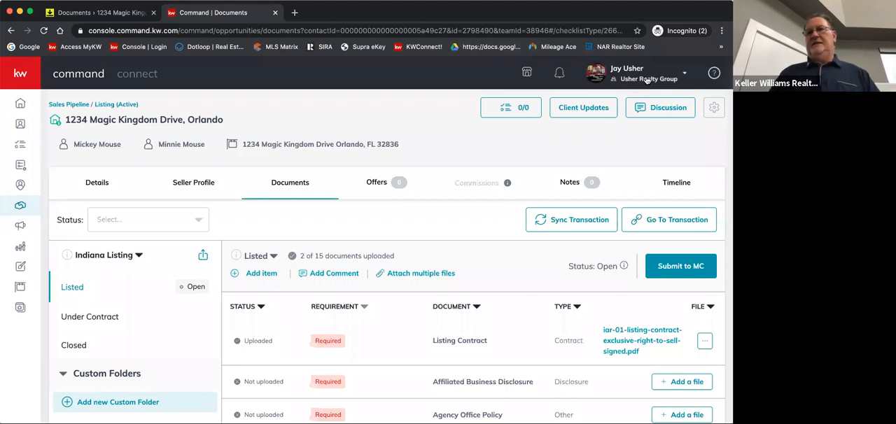
click(611, 71)
click(574, 272)
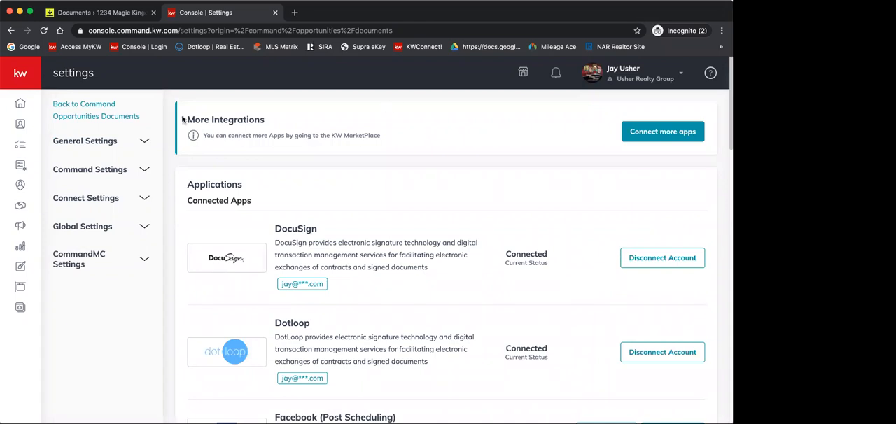
click(21, 206)
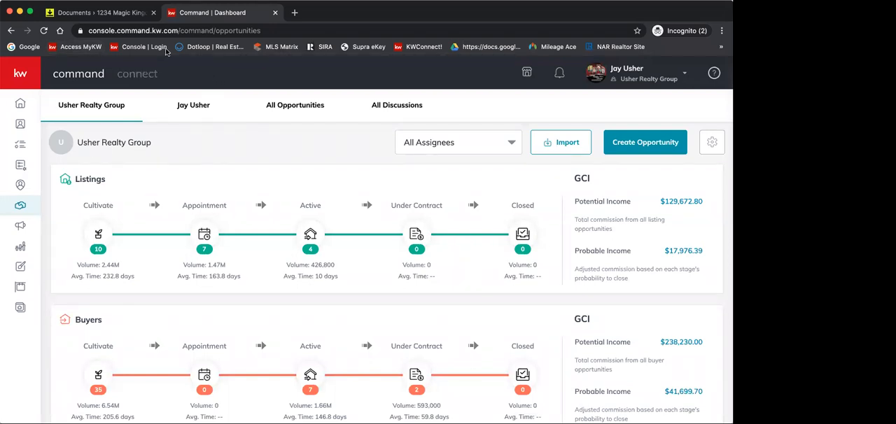
Switch back to DocuSign Rooms and review the room's details through the offer, high bid and closing sections
click(89, 14)
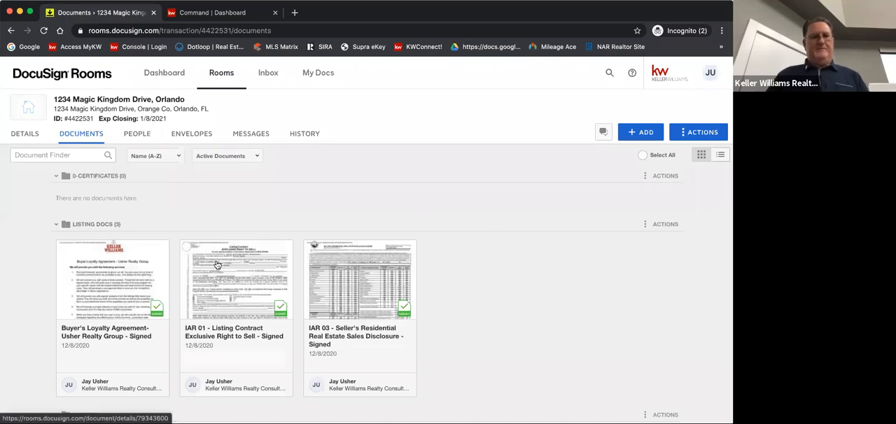
click(20, 136)
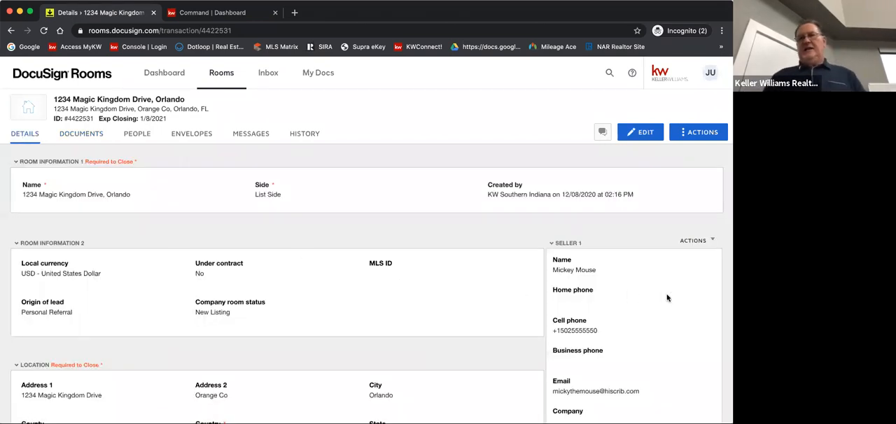
scroll(666, 297, down, 5)
scroll(667, 297, down, 15)
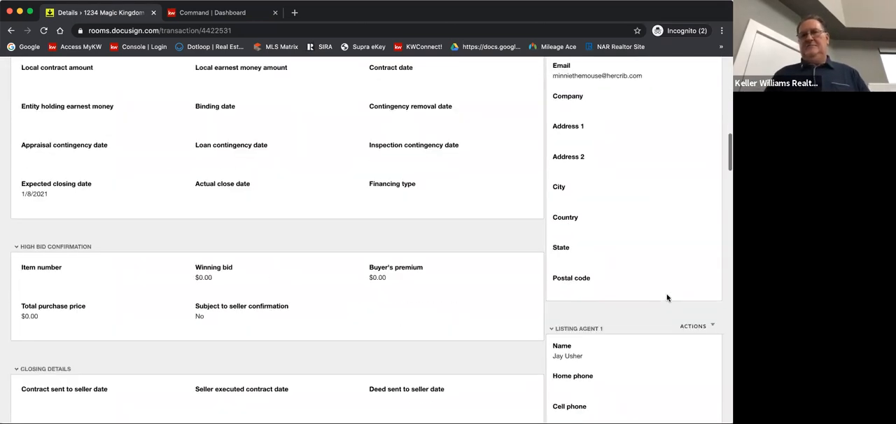
Review the room's closing and property details and its contact sections for listing agents, buyers and buyer agents
scroll(614, 299, down, 8)
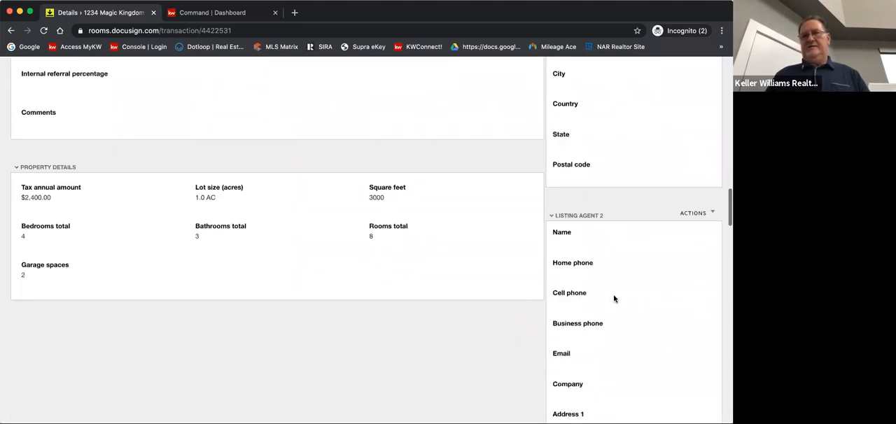
scroll(607, 238, down, 7)
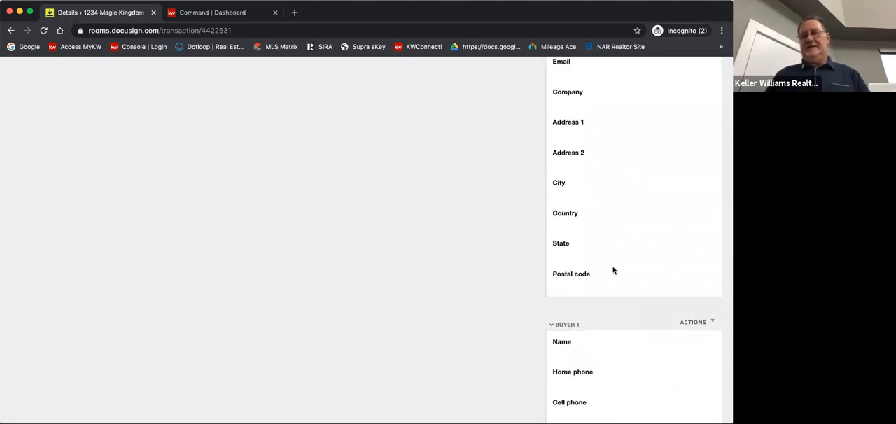
scroll(613, 271, down, 4)
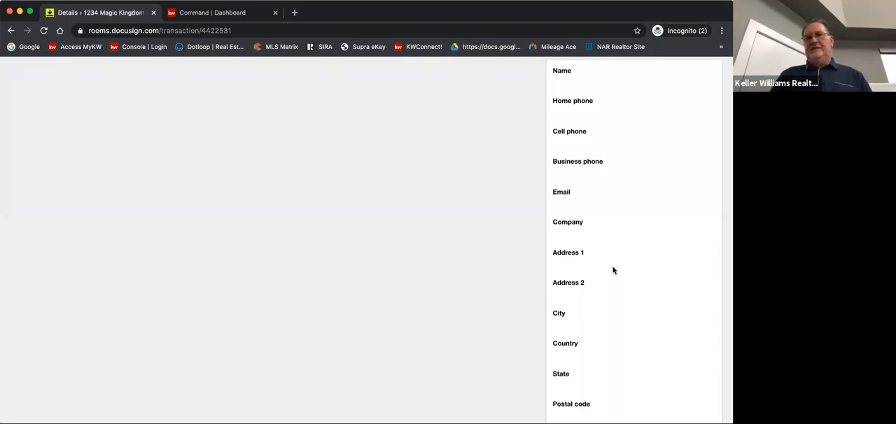
scroll(613, 270, down, 5)
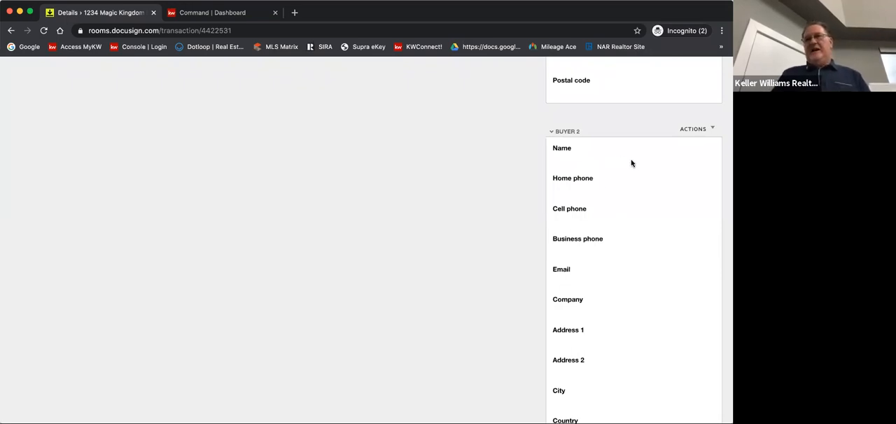
scroll(631, 164, up, 10)
scroll(631, 163, up, 10)
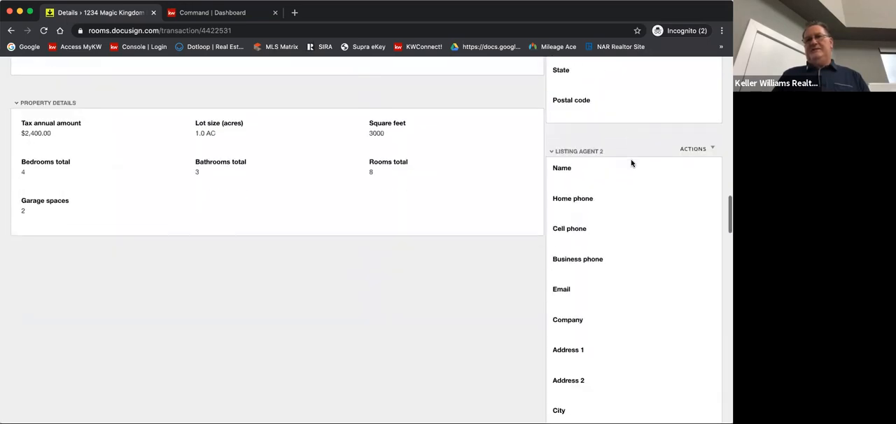
scroll(634, 168, down, 6)
scroll(620, 185, down, 9)
scroll(620, 185, down, 4)
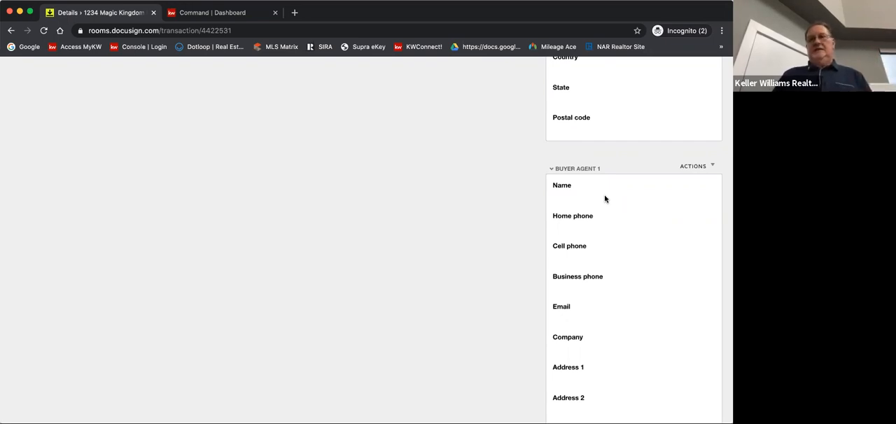
scroll(631, 219, down, 3)
scroll(631, 219, down, 7)
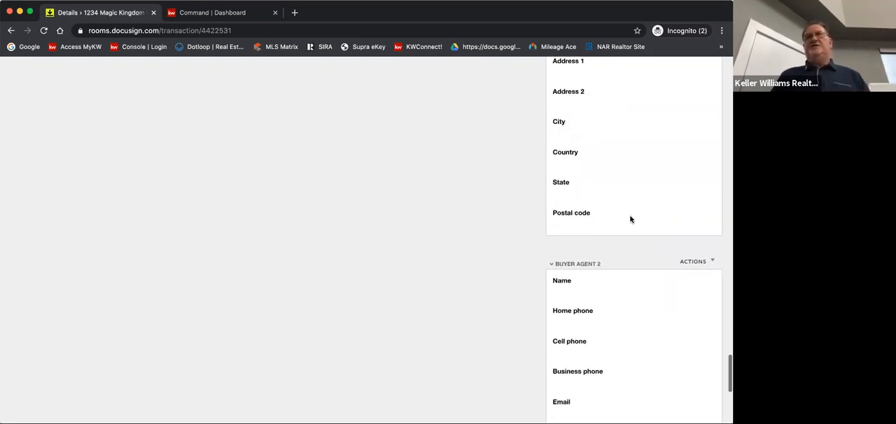
Go back over the buyer and listing agent contact sections and return to the first room information section
scroll(630, 219, up, 10)
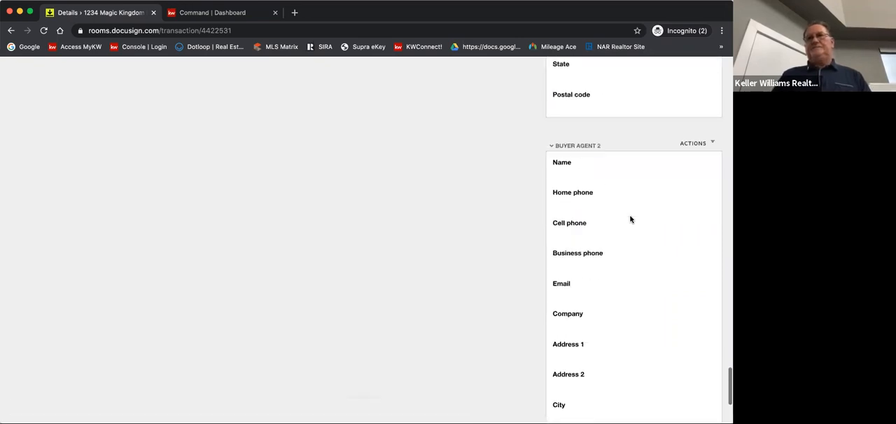
scroll(630, 219, up, 2)
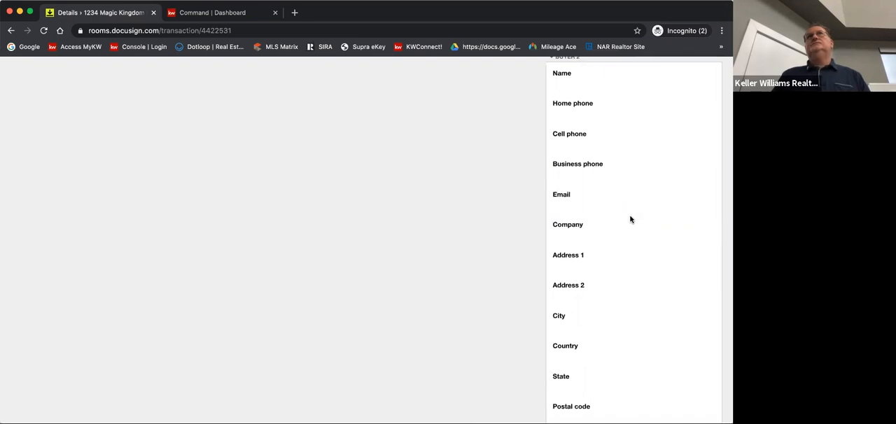
scroll(630, 219, up, 10)
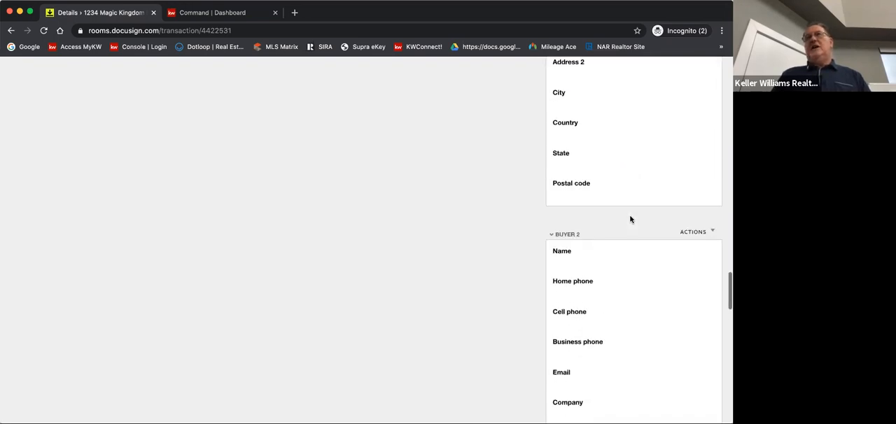
scroll(630, 219, up, 1)
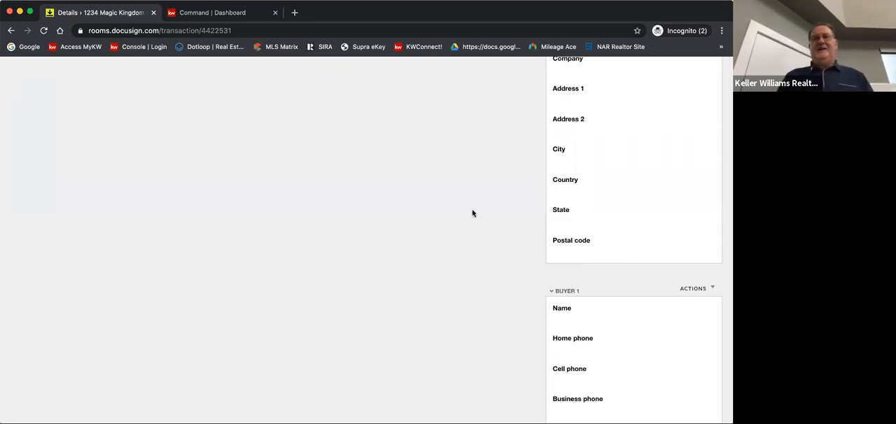
scroll(397, 225, up, 15)
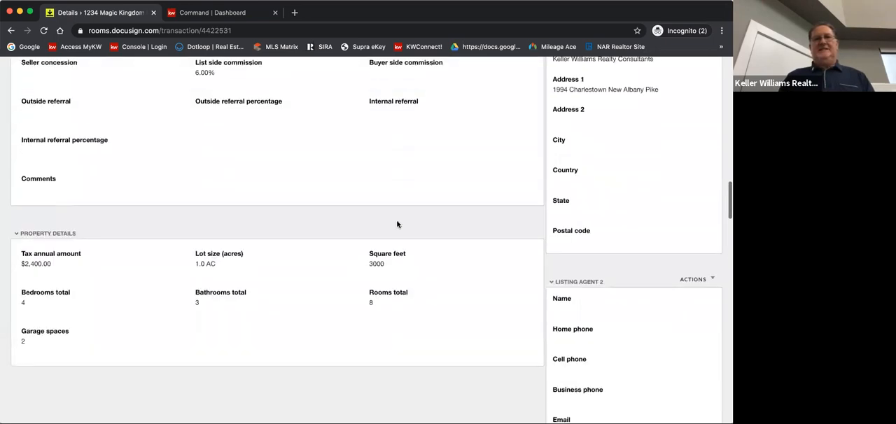
scroll(397, 224, up, 10)
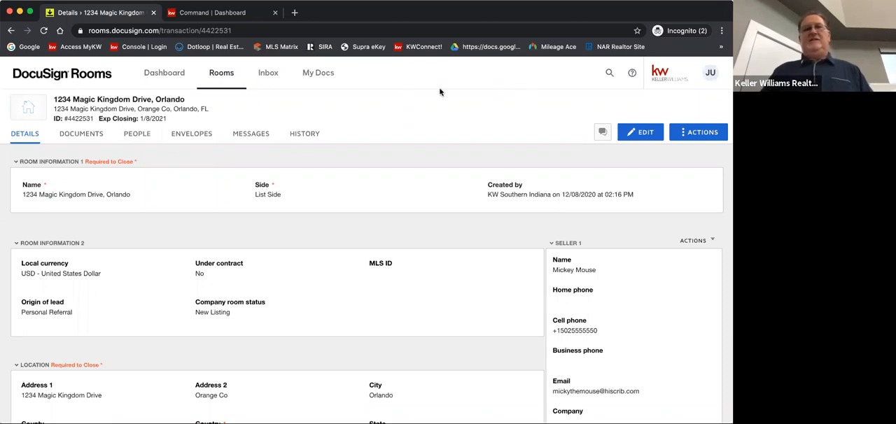
Switch to Command and open the documents of the active listing in the Staging stage
click(214, 12)
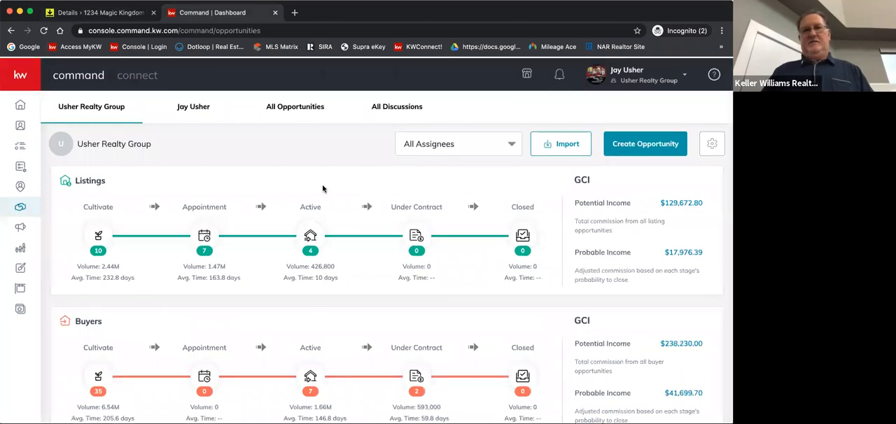
click(310, 235)
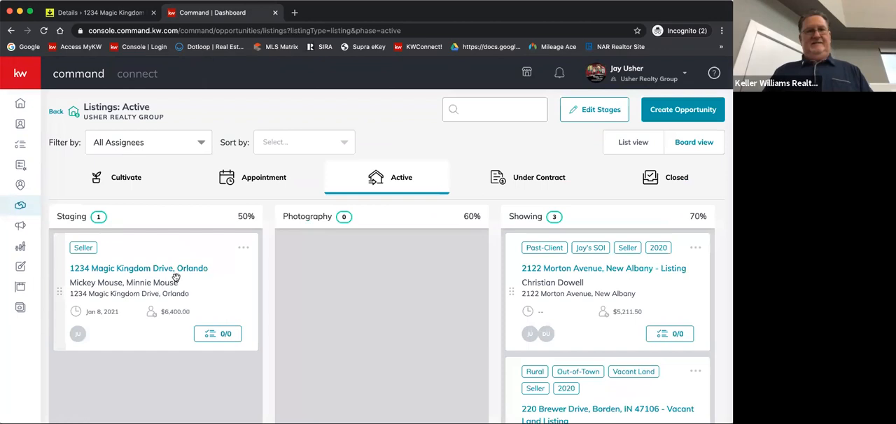
click(138, 269)
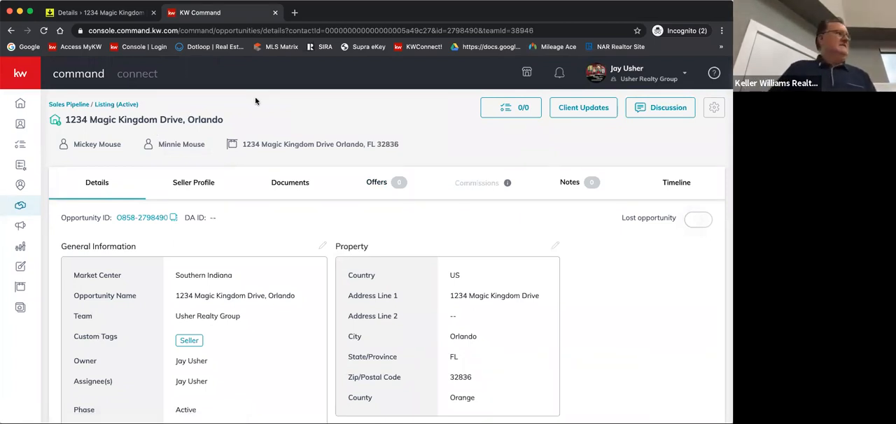
click(293, 182)
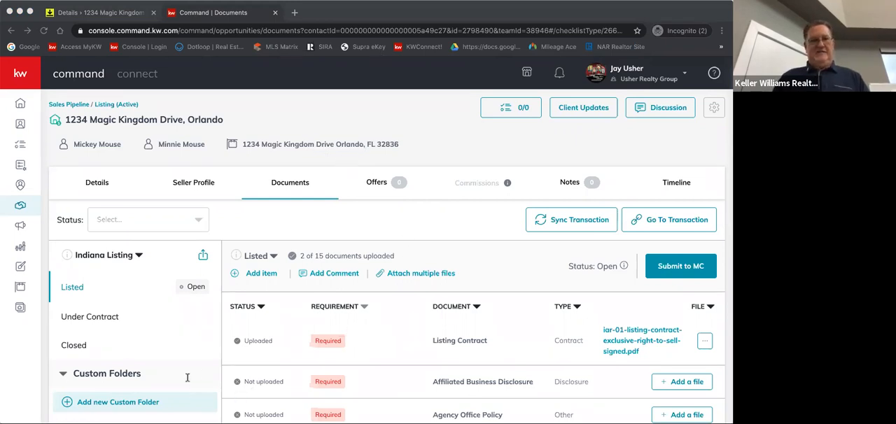
click(226, 309)
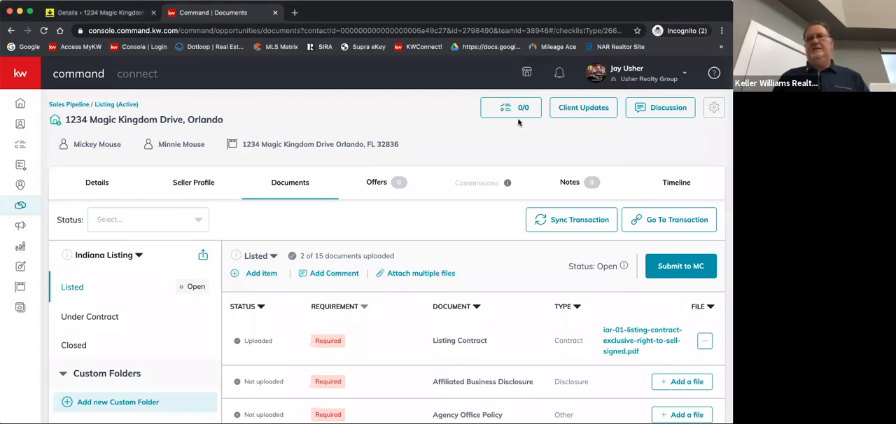
Open Google Drive in a new browser tab and open the *KWSoIN Resource Center folder
click(295, 12)
click(27, 46)
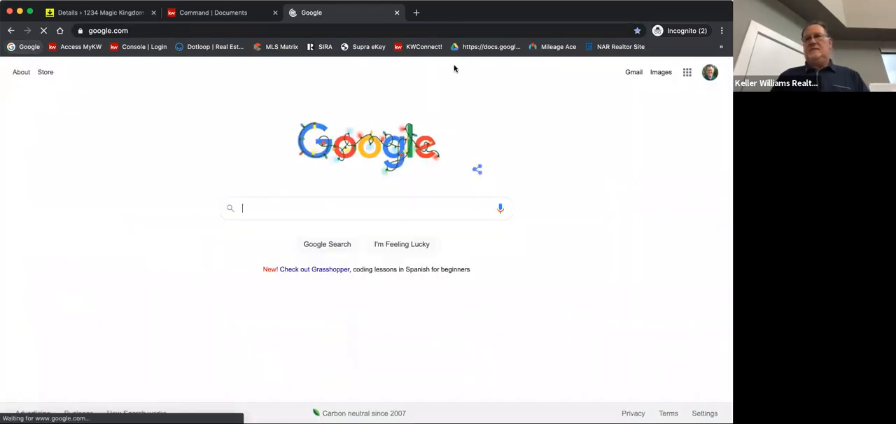
click(687, 73)
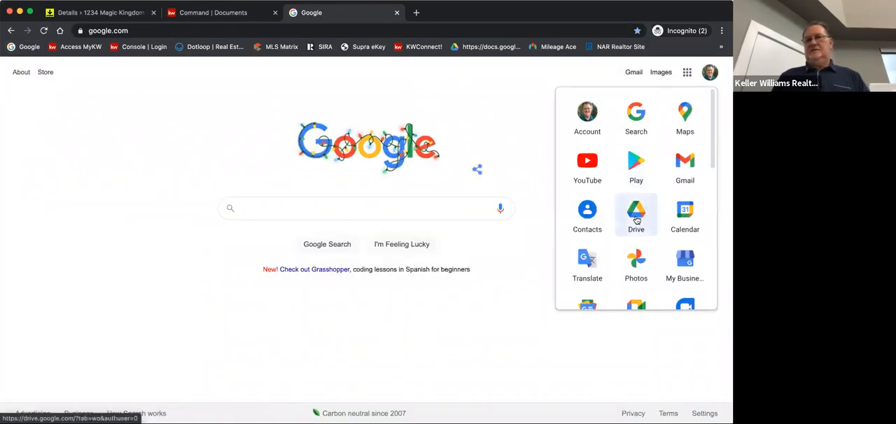
click(636, 219)
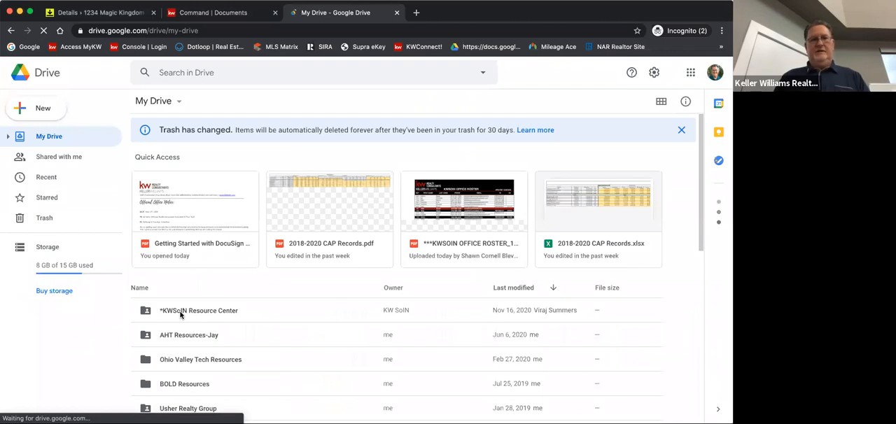
click(180, 313)
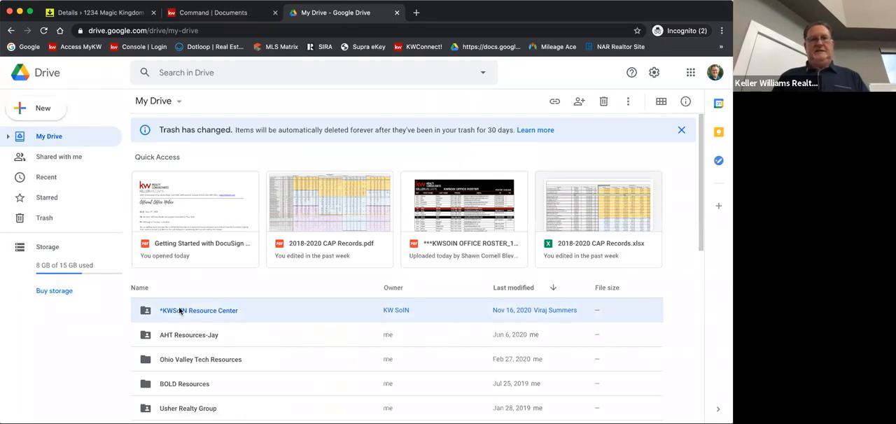
double_click(180, 312)
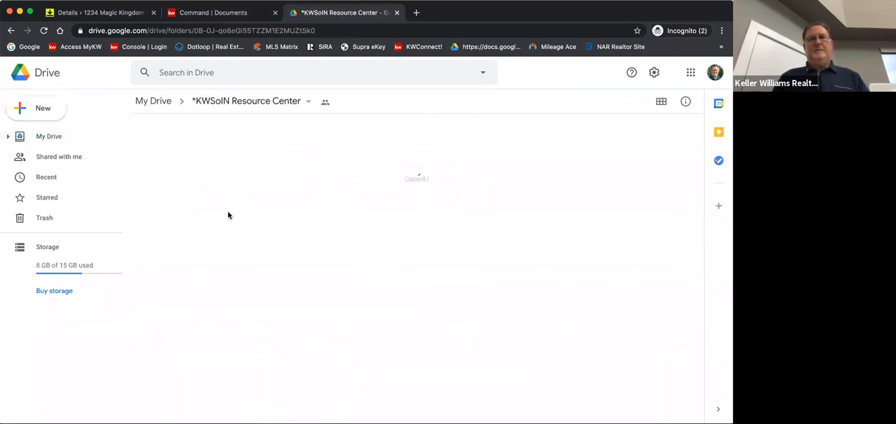
Look through the resource folders, search Drive for "docusign" and open Getting Started with DocuSign Associate Guide.pdf
scroll(257, 243, down, 5)
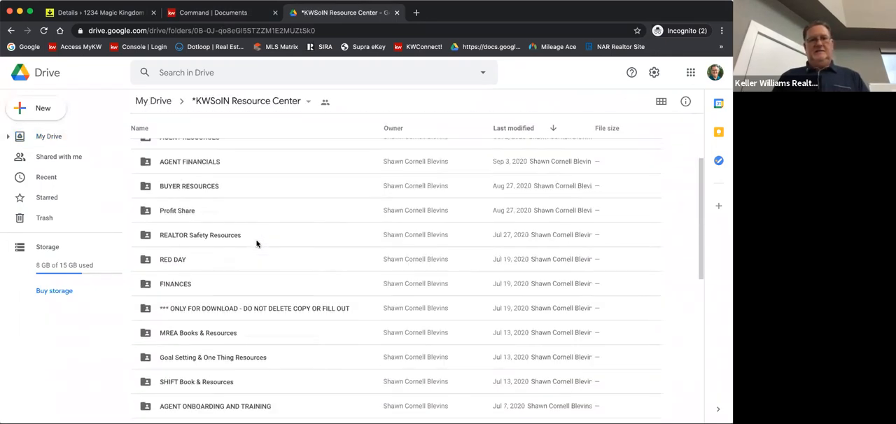
scroll(256, 243, down, 2)
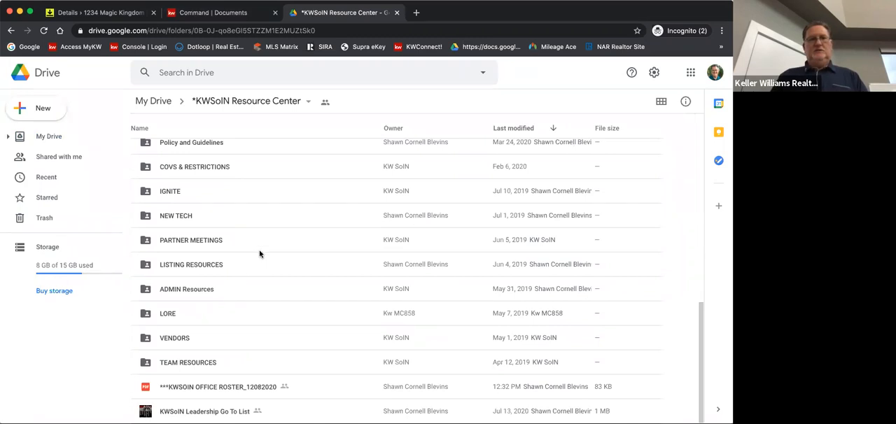
scroll(263, 244, up, 1)
scroll(263, 243, up, 3)
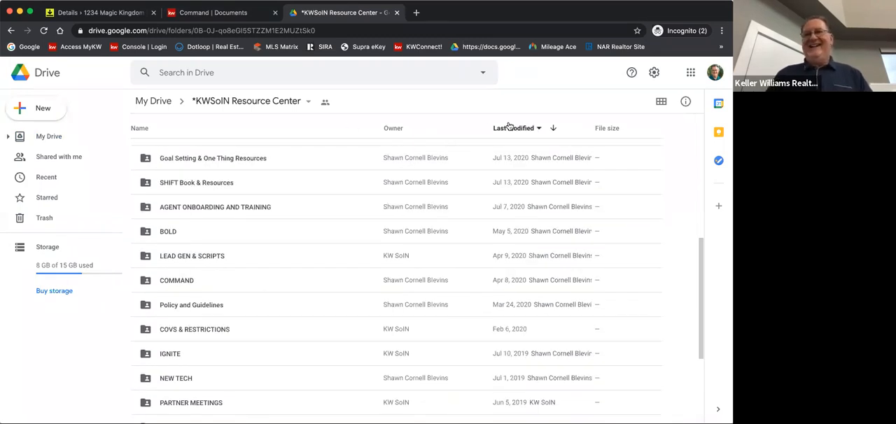
click(240, 76)
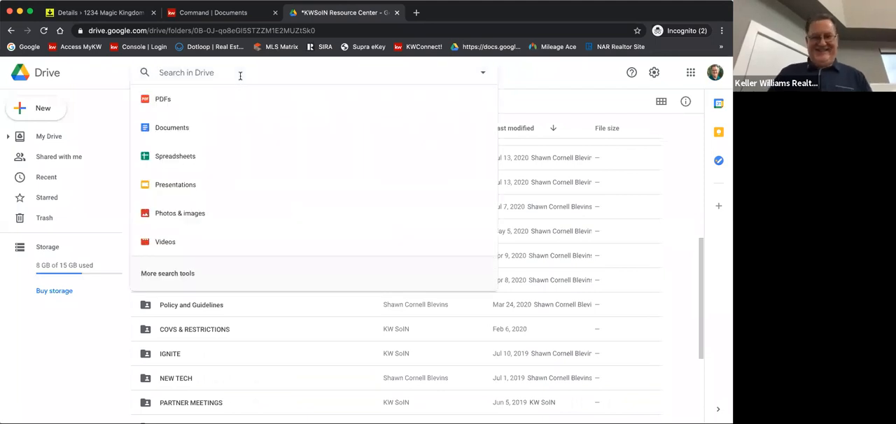
text(docusign)
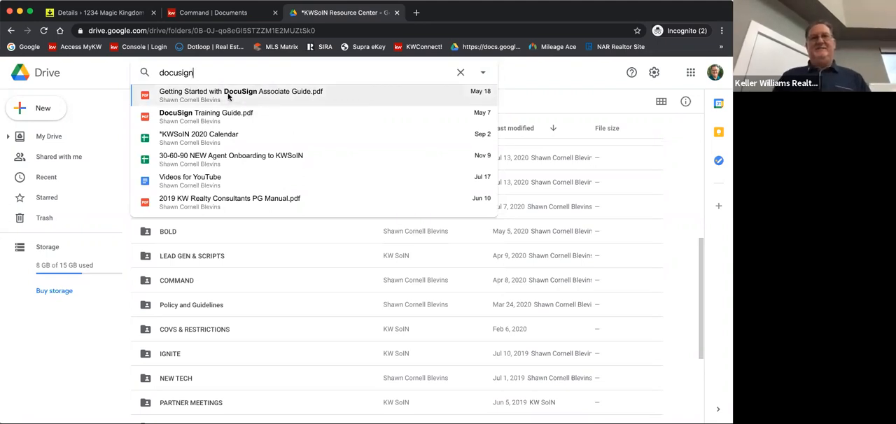
click(228, 97)
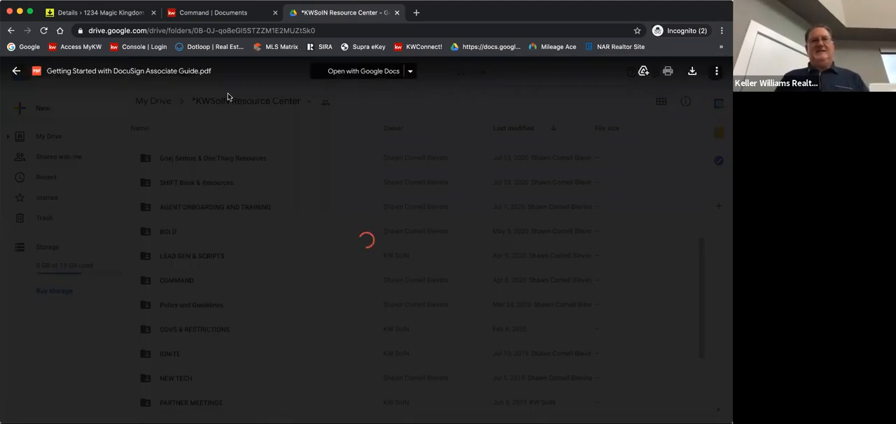
Skim the guide's first pages, check which apps can open it, and close it to return to the listing's documents in Command
scroll(263, 194, down, 5)
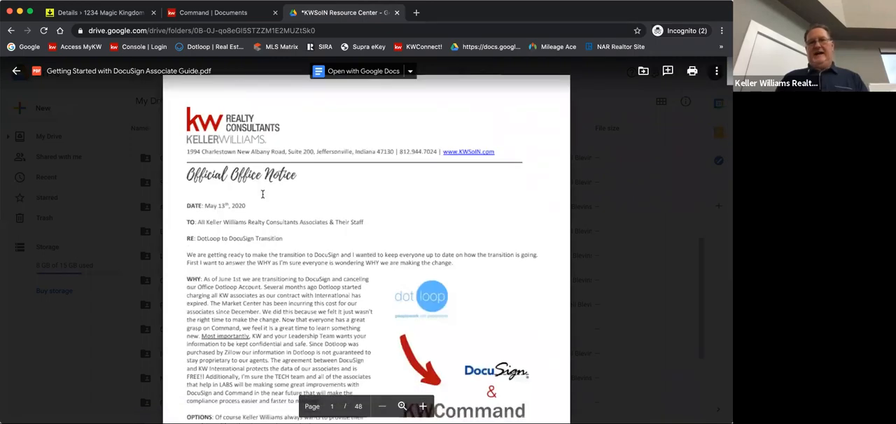
scroll(263, 194, down, 10)
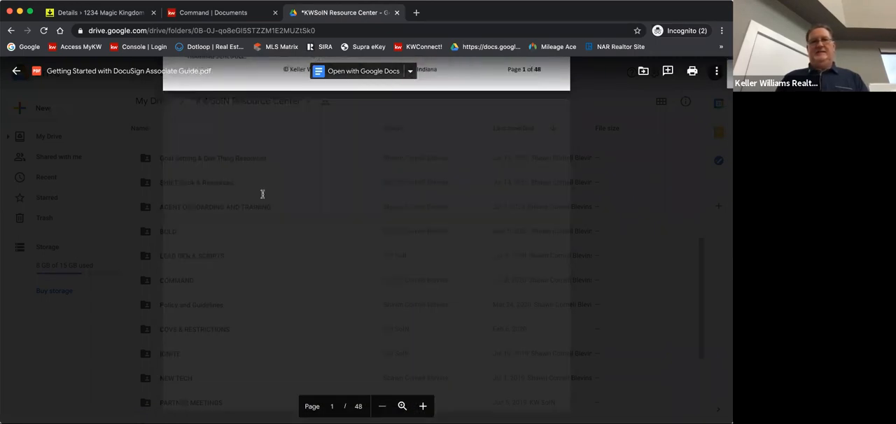
scroll(262, 194, down, 8)
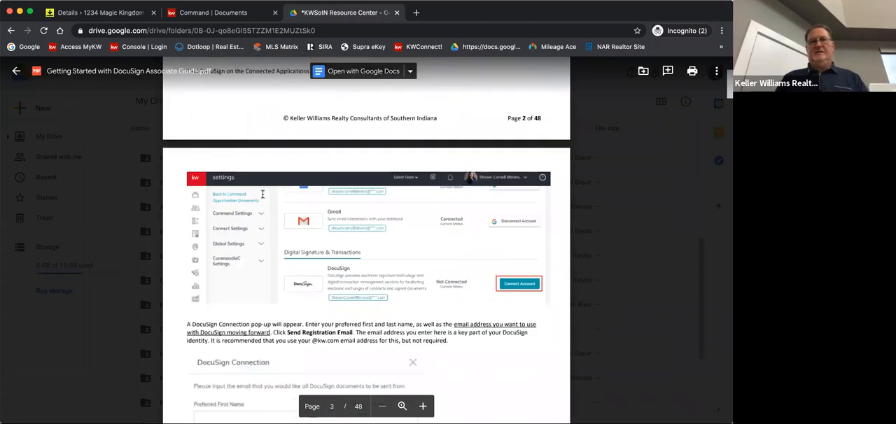
scroll(263, 194, down, 9)
scroll(263, 194, up, 13)
scroll(262, 194, up, 15)
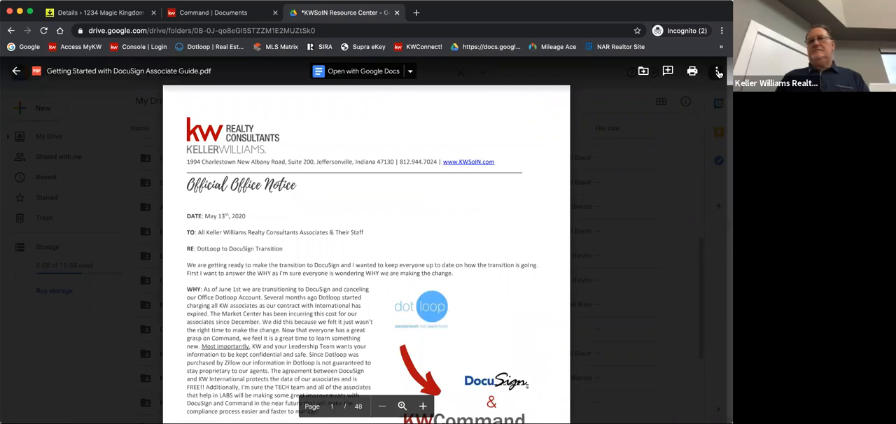
click(411, 73)
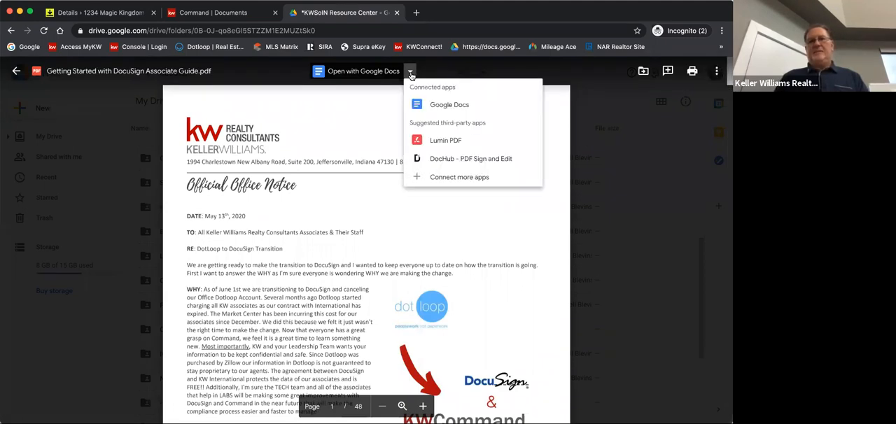
click(387, 196)
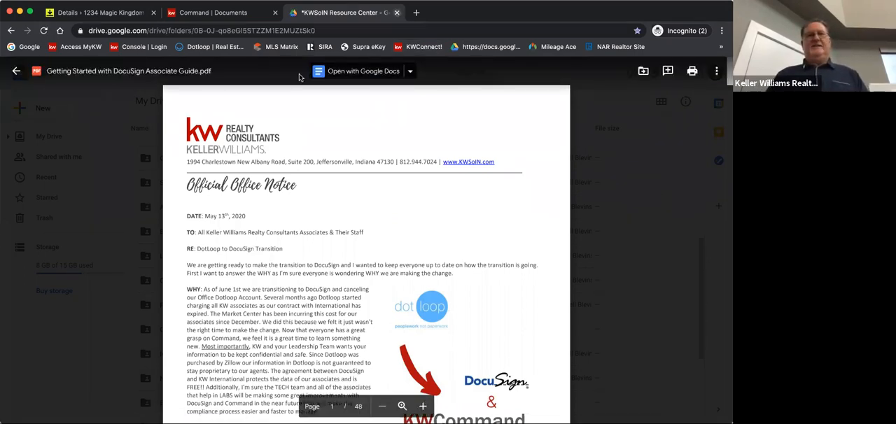
key(super+w)
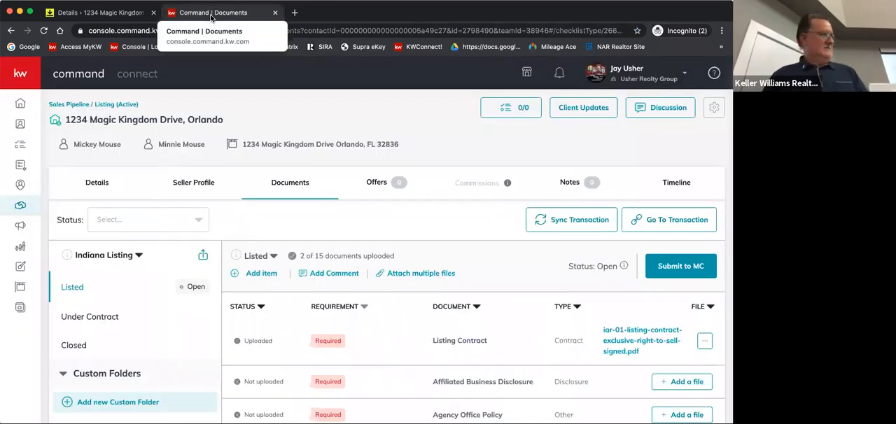